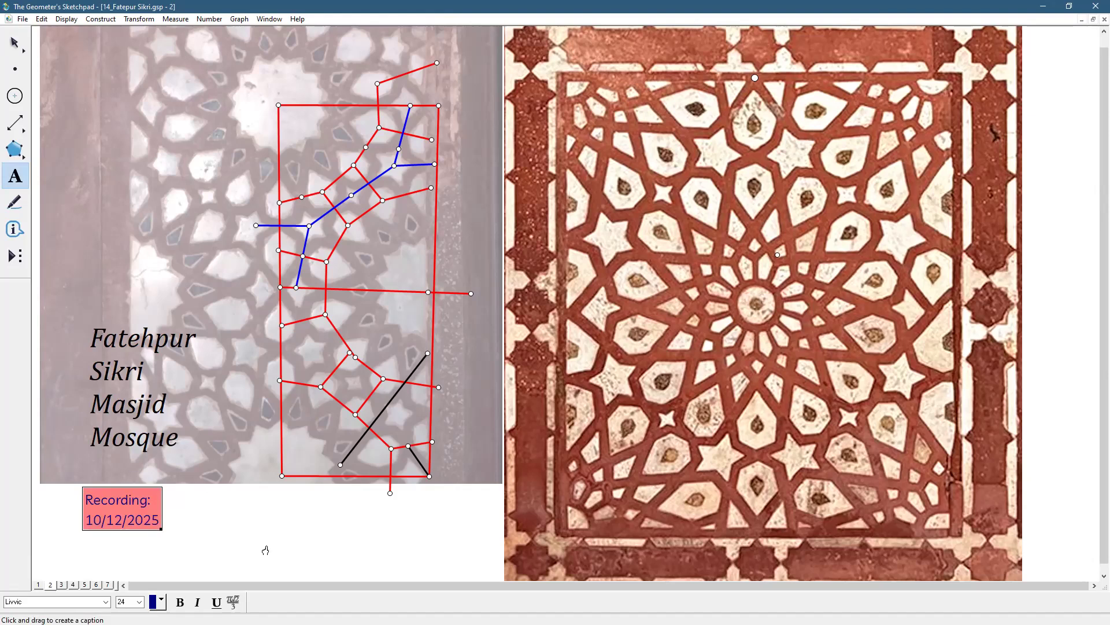
Deselect the recording-date caption and delete the stray point above the central rosette on the red mosque photo
{"action": "left_click", "coordinate": [6, 43]}
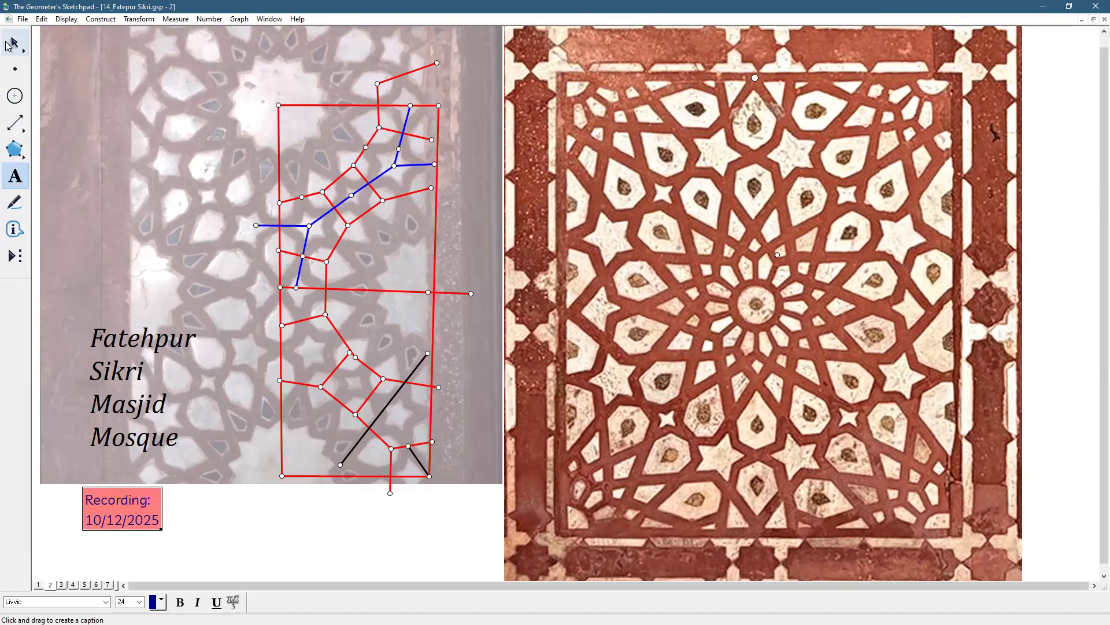
{"action": "left_click", "coordinate": [286, 518]}
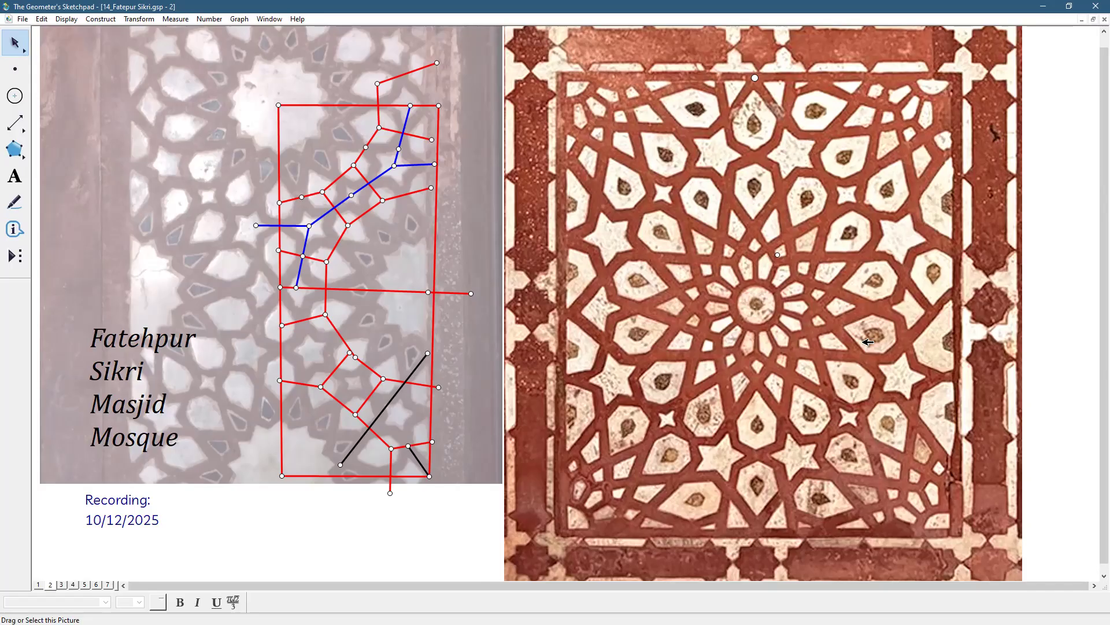
{"action": "left_click", "coordinate": [778, 255]}
{"action": "key", "text": "Delete"}
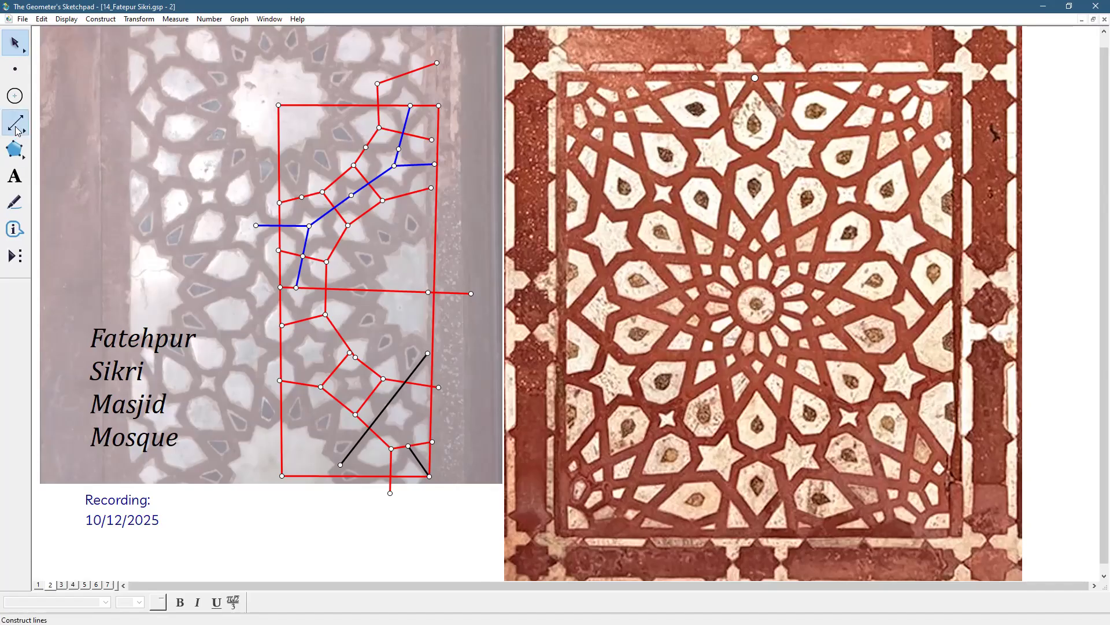
Draw three segments outward from the central rosette on the red photo, two along its upper strapwork lines and one along a lower line
{"action": "left_click_drag", "start_coordinate": [17, 131], "coordinate": [46, 127]}
{"action": "left_click_drag", "start_coordinate": [826, 257], "coordinate": [937, 255]}
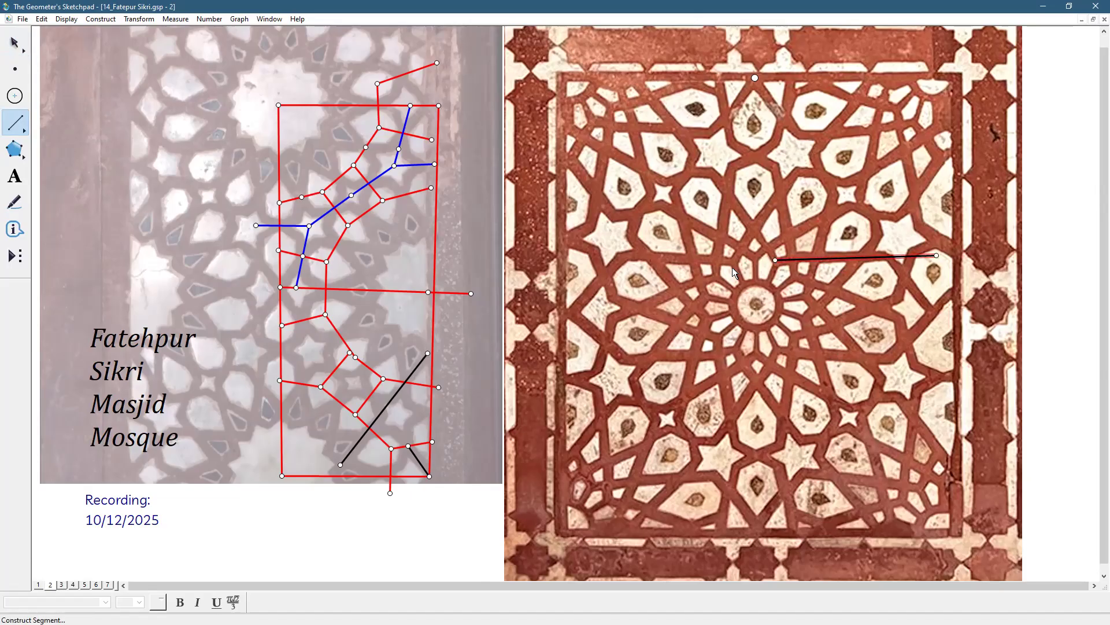
{"action": "left_click_drag", "start_coordinate": [732, 261], "coordinate": [599, 256]}
{"action": "left_click_drag", "start_coordinate": [777, 352], "coordinate": [889, 360]}
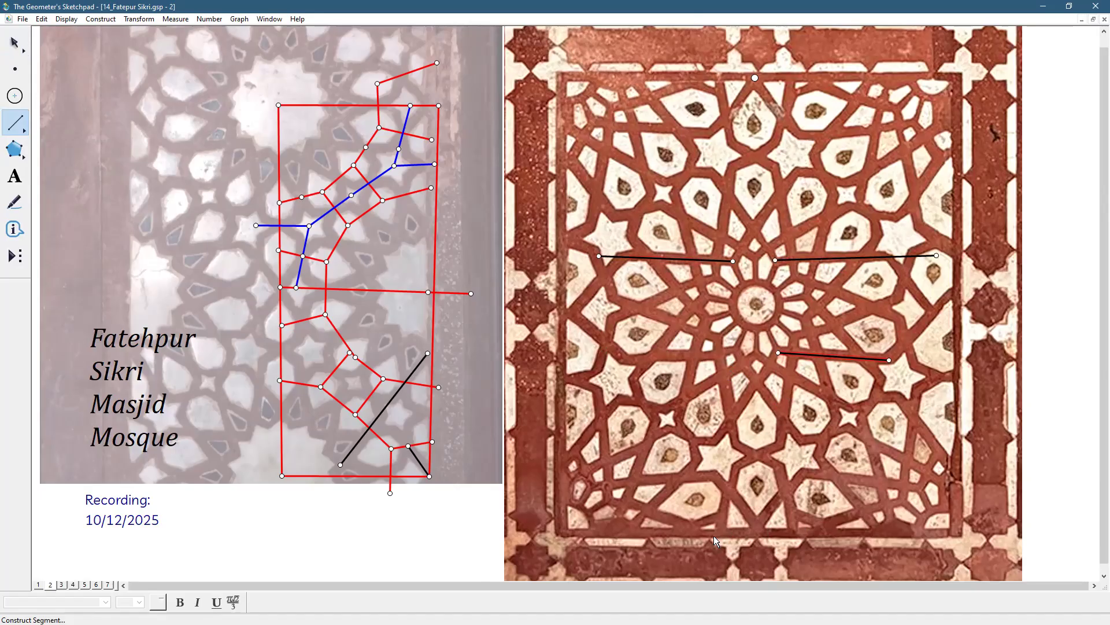
{"action": "left_click", "coordinate": [15, 43]}
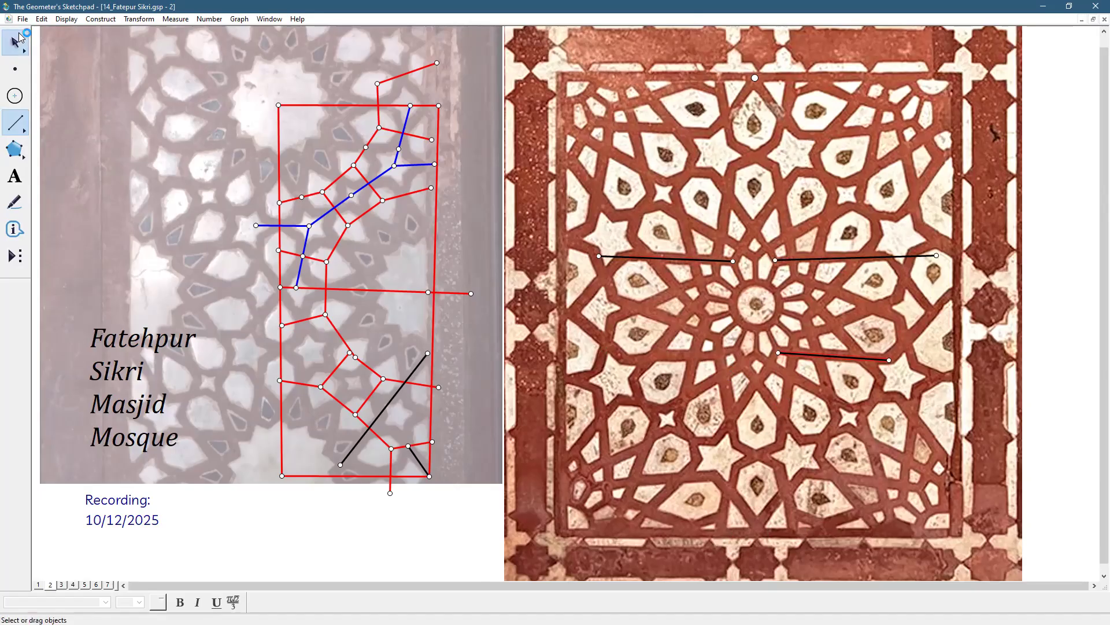
{"action": "left_click", "coordinate": [412, 555]}
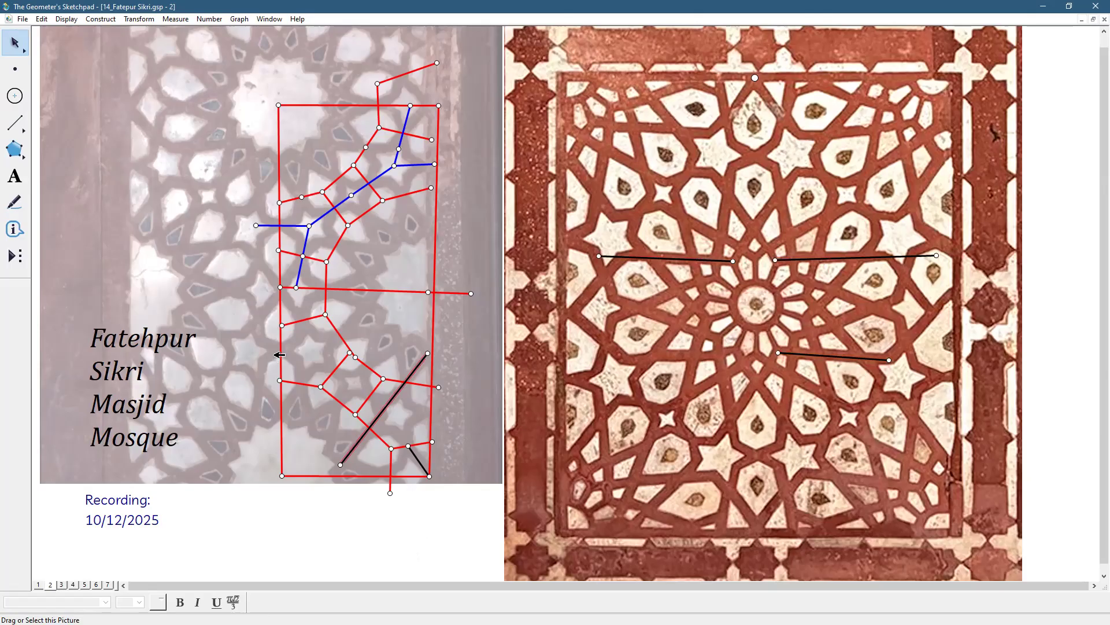
{"action": "left_click", "coordinate": [395, 532]}
Move the short vertical red segment crossing the rectangle's lower edge slightly left and adjust the rectangle's lower-right corner point
{"action": "left_click_drag", "start_coordinate": [396, 470], "coordinate": [389, 470]}
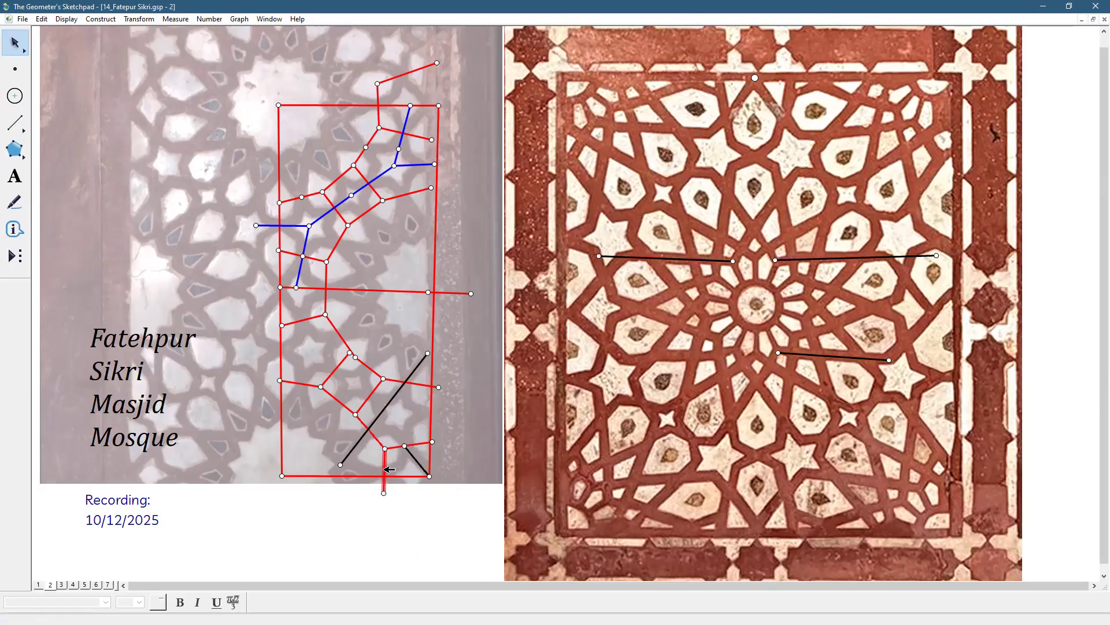
{"action": "left_click", "coordinate": [418, 506]}
{"action": "left_click_drag", "start_coordinate": [431, 475], "coordinate": [433, 474]}
{"action": "left_click", "coordinate": [428, 524]}
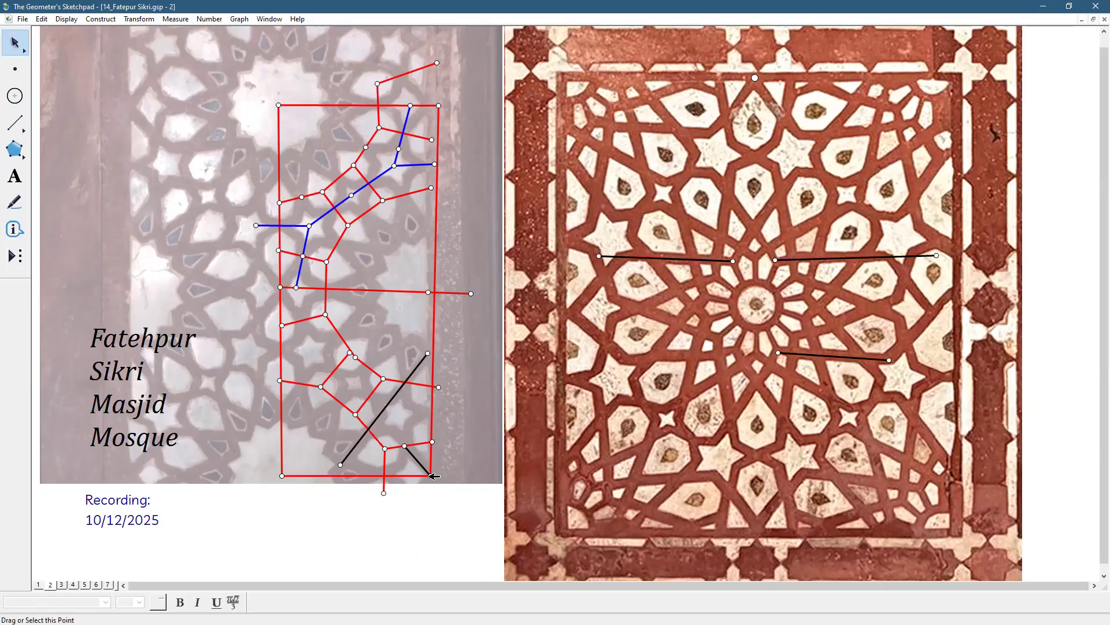
Reflect the short red segment and its points near the rectangle's lower-right corner across the rectangle's bottom edge
{"action": "left_click", "coordinate": [431, 475]}
{"action": "left_click", "coordinate": [407, 445]}
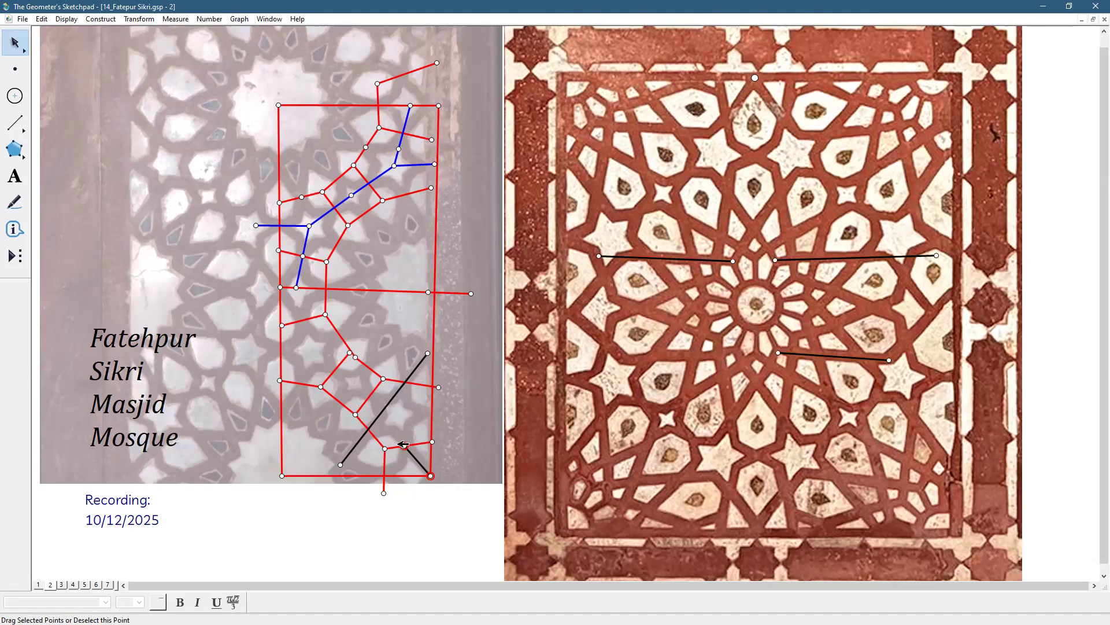
{"action": "left_click", "coordinate": [406, 475]}
{"action": "left_click", "coordinate": [406, 475]}
{"action": "left_click", "coordinate": [414, 444]}
{"action": "left_click", "coordinate": [432, 442]}
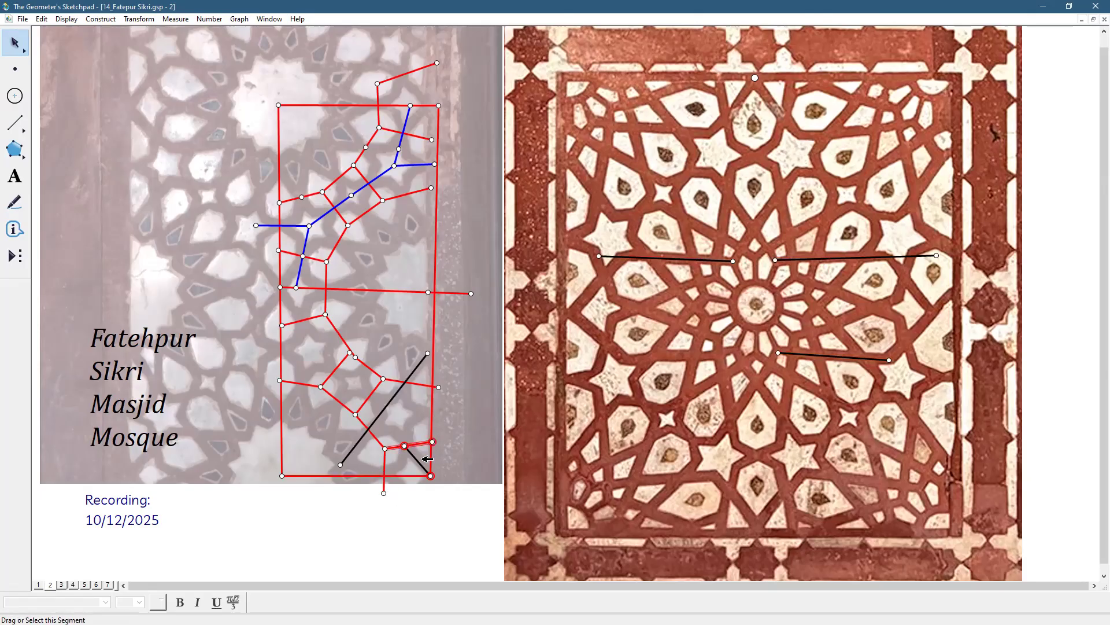
{"action": "left_click", "coordinate": [139, 19]}
{"action": "left_click", "coordinate": [151, 151]}
Extend the vertical red segment to the inner end of the mirrored segment, and pull the mirrored segment's outer end slightly inward
{"action": "left_click", "coordinate": [381, 528]}
{"action": "left_click", "coordinate": [384, 493]}
{"action": "left_click_drag", "start_coordinate": [383, 493], "coordinate": [428, 511]}
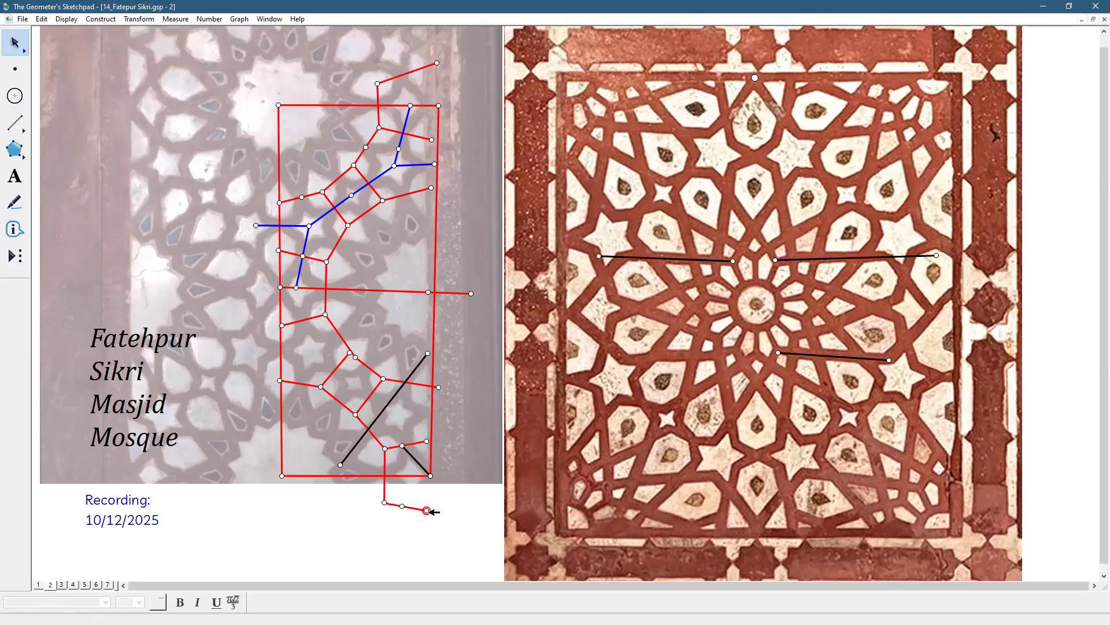
{"action": "left_click", "coordinate": [444, 510]}
Construct the two intersection points where the long black diagonal crosses the red pattern lines
{"action": "left_click", "coordinate": [392, 404], "text": "shift"}
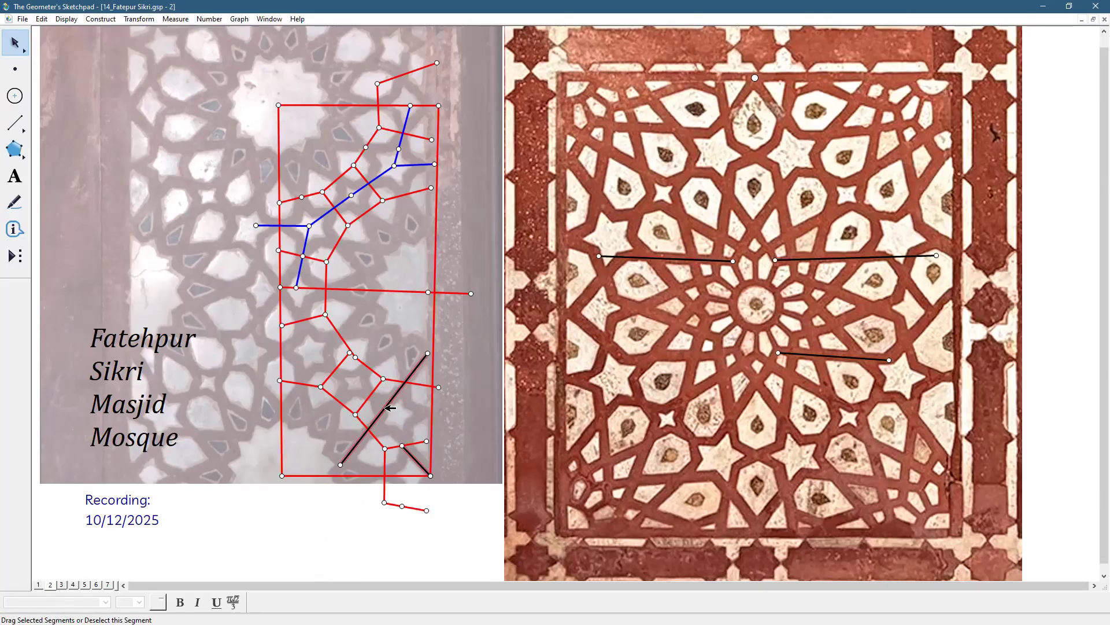
{"action": "left_click", "coordinate": [368, 429]}
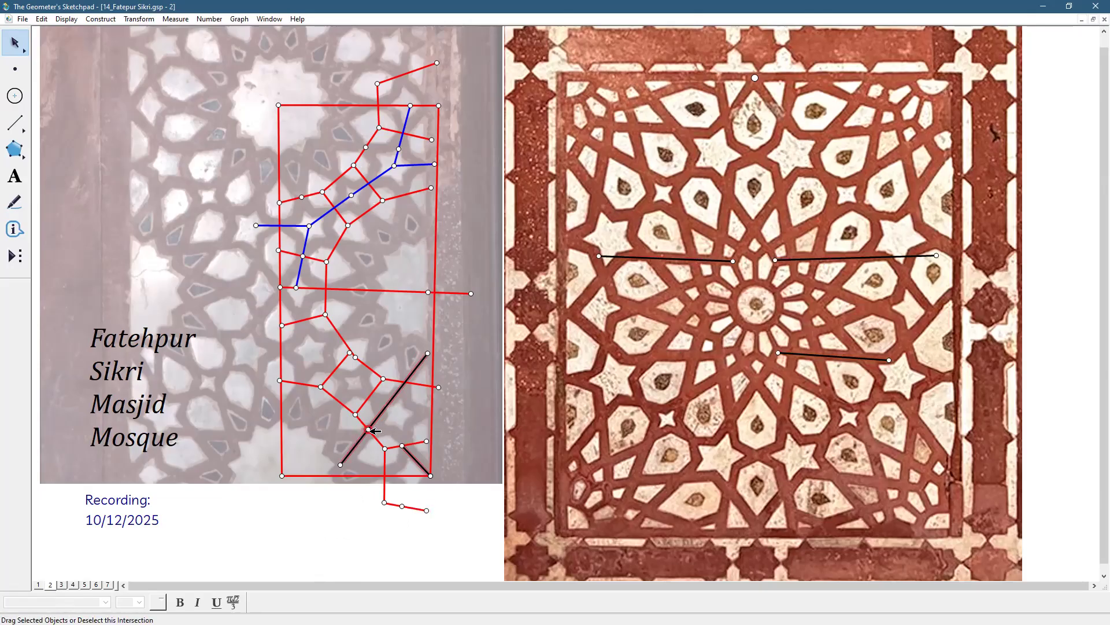
{"action": "left_click", "coordinate": [406, 382]}
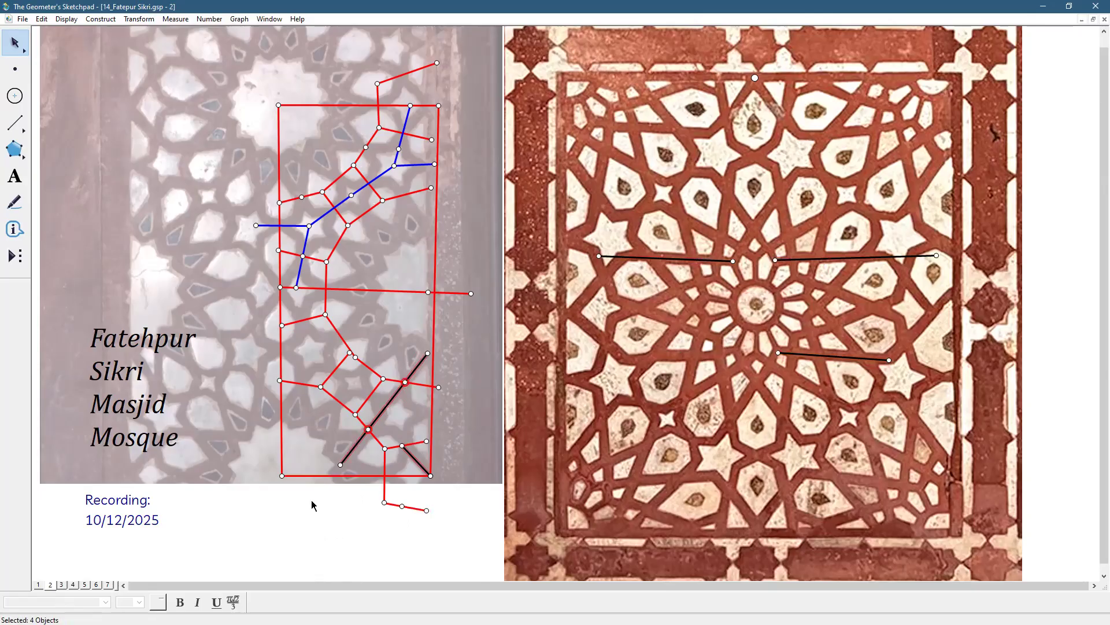
{"action": "left_click", "coordinate": [332, 576]}
Slide the short black segment's upper endpoint slightly right along the red segment, and nudge the lower pattern point on the rectangle's left edge upward
{"action": "left_click", "coordinate": [431, 474]}
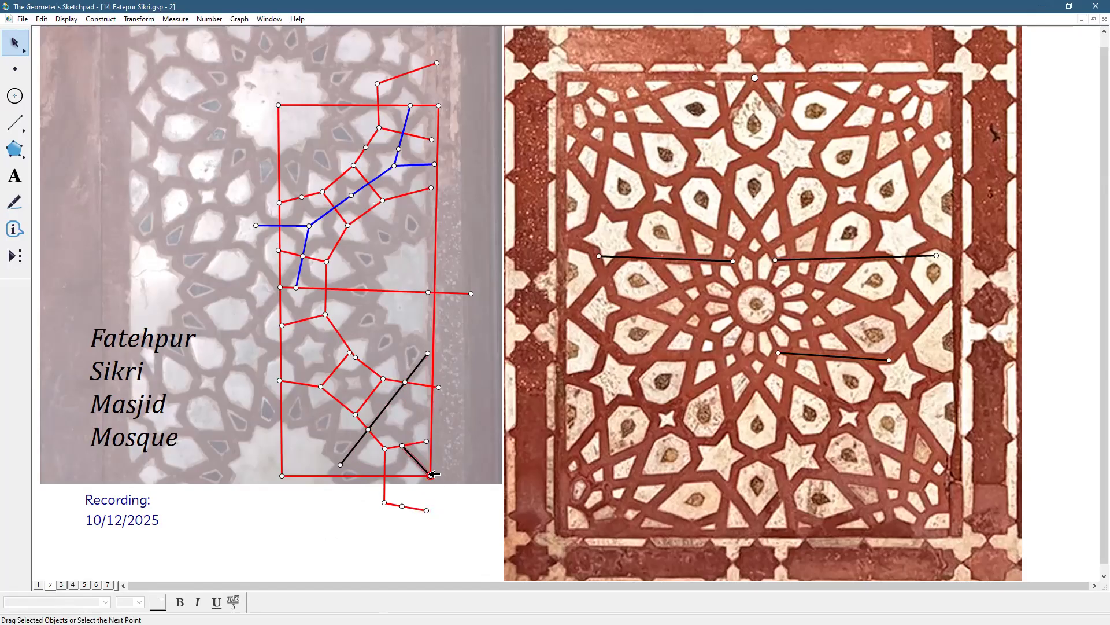
{"action": "left_click", "coordinate": [410, 445]}
{"action": "left_click", "coordinate": [406, 536]}
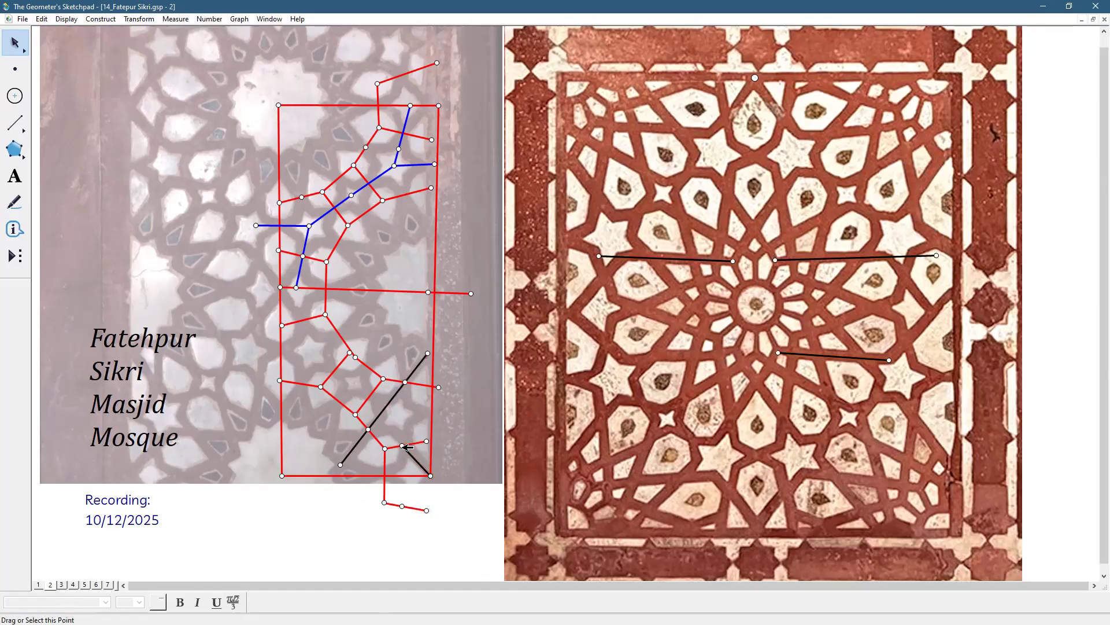
{"action": "left_click_drag", "start_coordinate": [402, 445], "coordinate": [407, 447]}
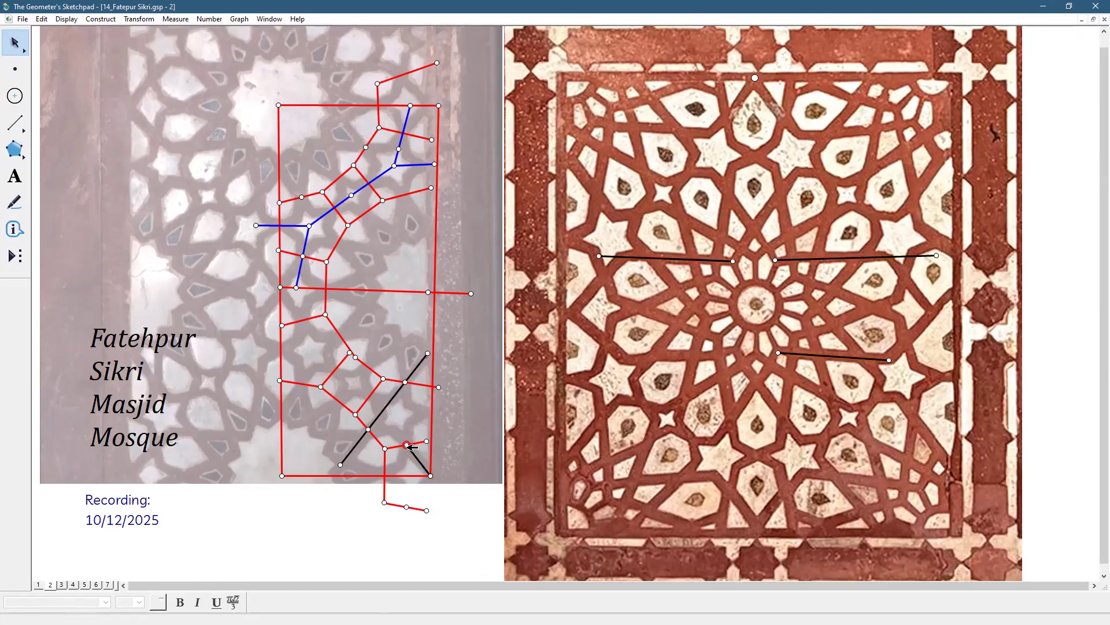
{"action": "left_click", "coordinate": [458, 537]}
{"action": "left_click", "coordinate": [281, 379]}
{"action": "left_click", "coordinate": [415, 524]}
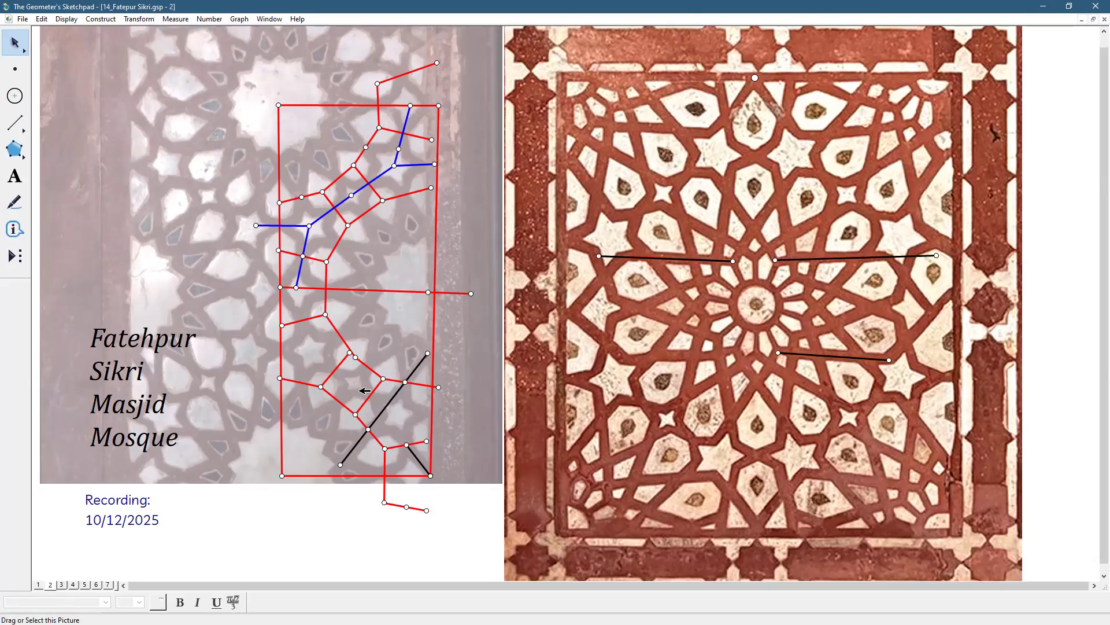
{"action": "left_click", "coordinate": [346, 357]}
{"action": "left_click", "coordinate": [298, 382], "text": "shift"}
{"action": "left_click", "coordinate": [342, 340], "text": "shift"}
{"action": "left_click", "coordinate": [317, 317], "text": "shift"}
{"action": "left_click", "coordinate": [306, 319], "text": "shift"}
{"action": "left_click", "coordinate": [325, 528]}
On page 3, delete the existing slanted line and move the horizontal base segment lower in the sketch
{"action": "left_click", "coordinate": [62, 585]}
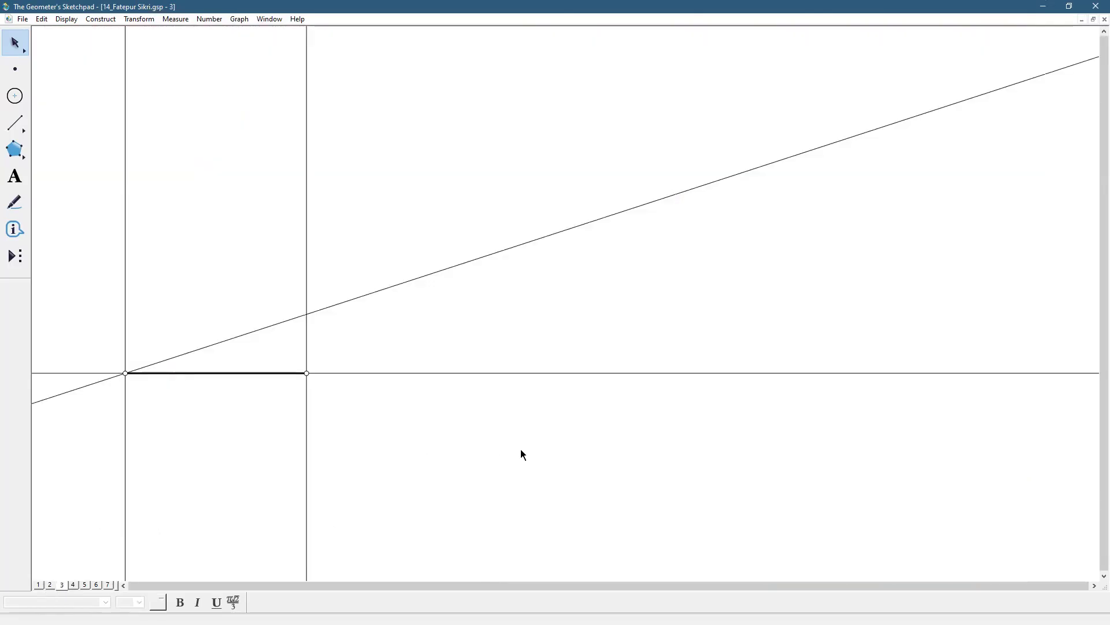
{"action": "left_click", "coordinate": [215, 346]}
{"action": "key", "text": "Delete"}
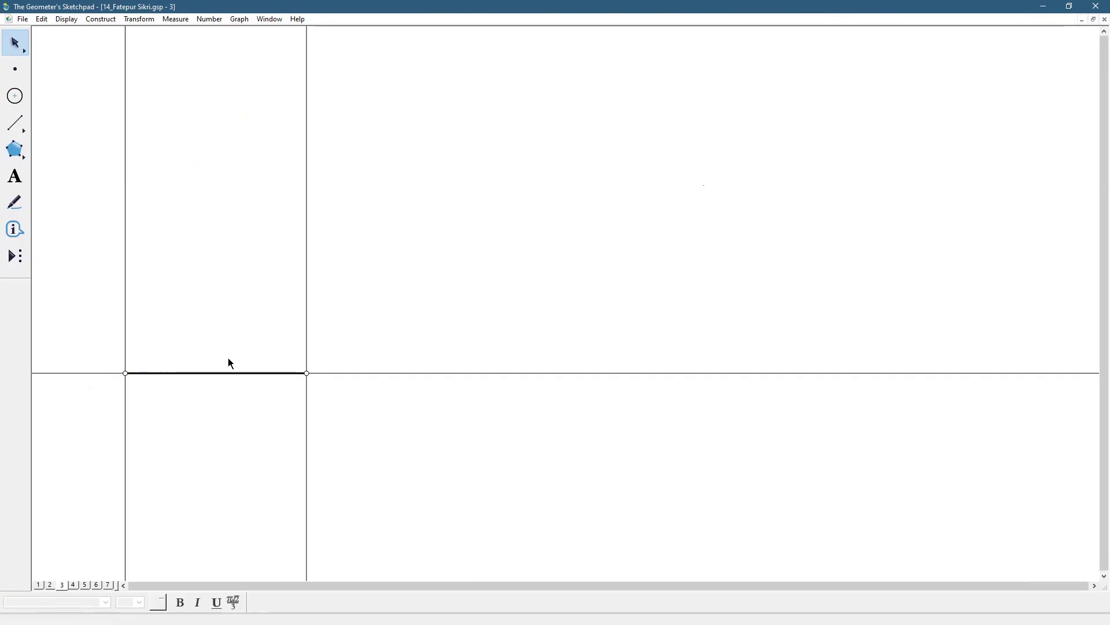
{"action": "left_click_drag", "start_coordinate": [253, 370], "coordinate": [261, 451]}
{"action": "left_click", "coordinate": [405, 398]}
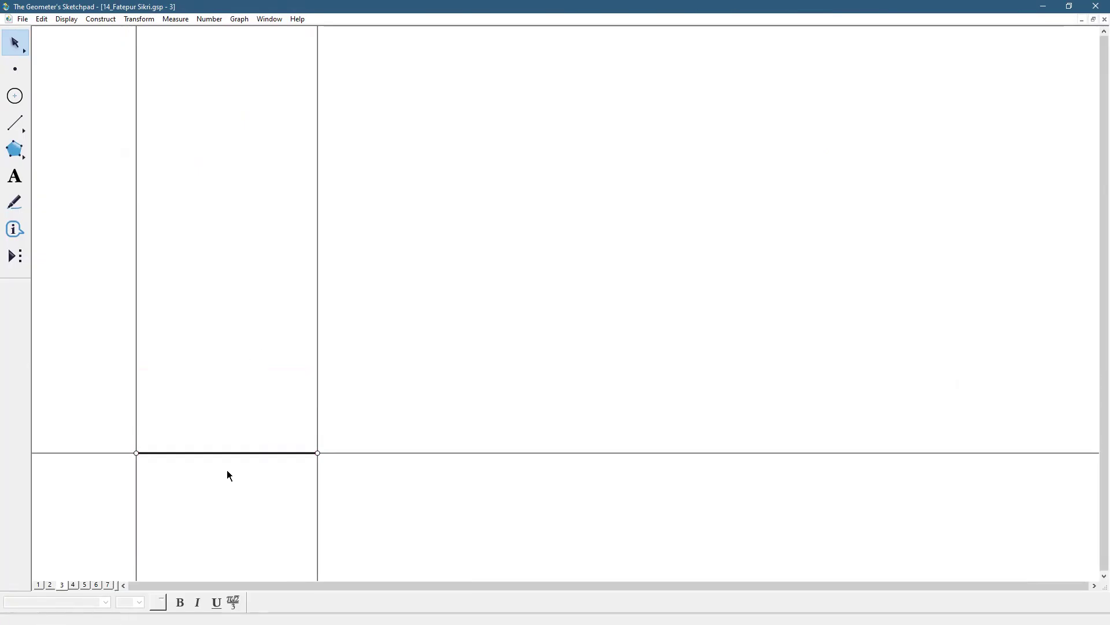
Rotate the horizontal base line by a fixed angle of 90/7 degrees about the base segment's left endpoint
{"action": "left_click", "coordinate": [136, 453]}
{"action": "left_click", "coordinate": [419, 392]}
{"action": "left_click", "coordinate": [137, 437]}
{"action": "left_click", "coordinate": [319, 411]}
{"action": "left_click", "coordinate": [170, 469]}
{"action": "left_click", "coordinate": [403, 453]}
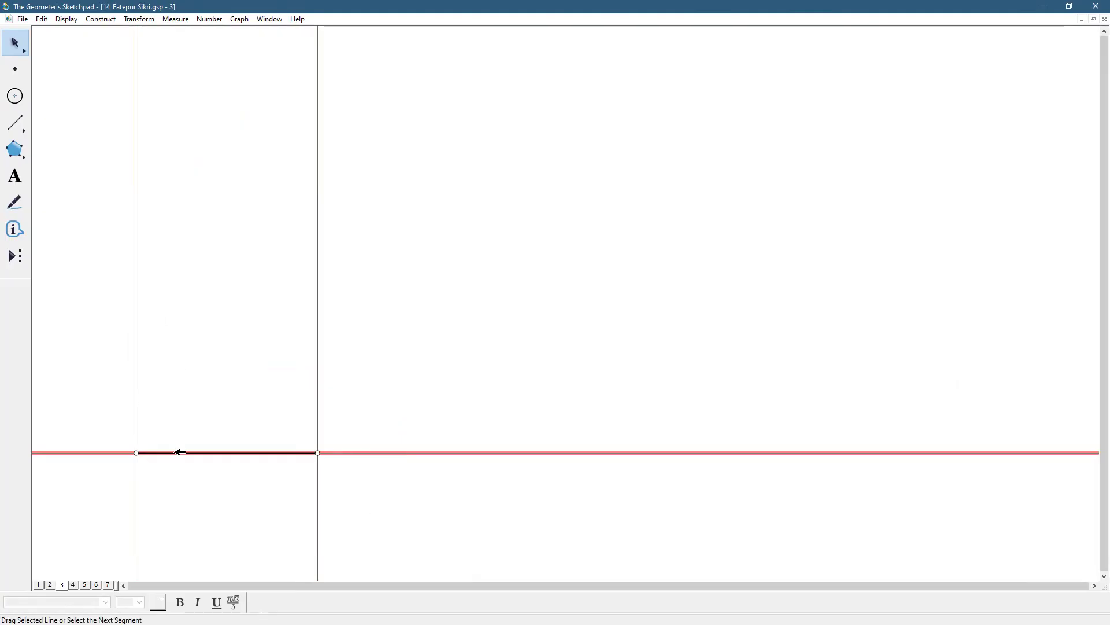
{"action": "left_click", "coordinate": [150, 21]}
{"action": "left_click", "coordinate": [165, 126]}
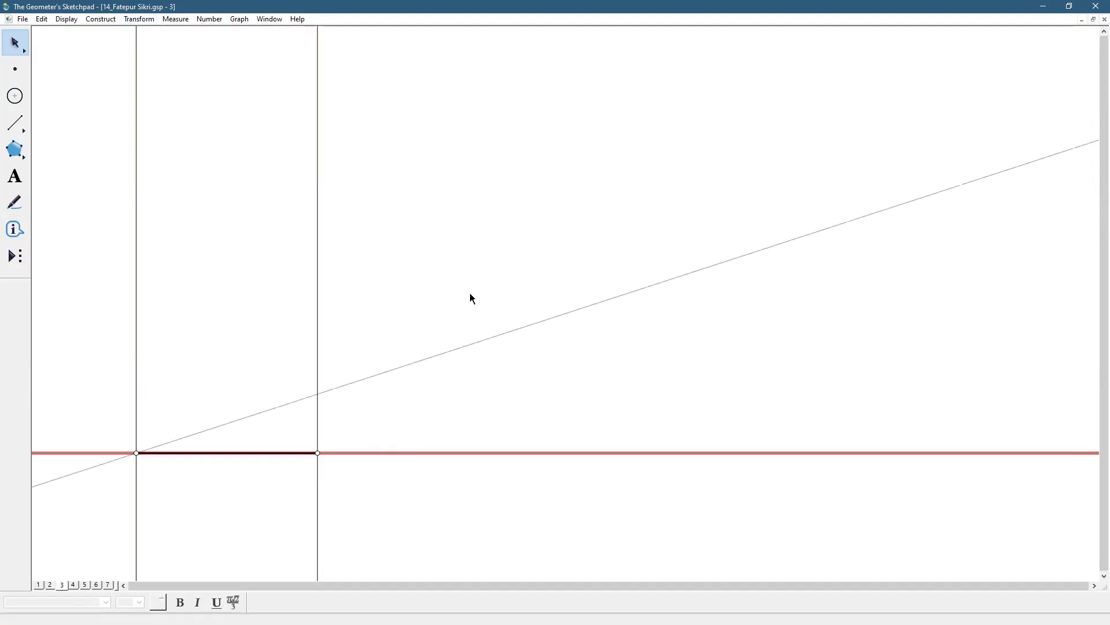
{"action": "type", "text": "90/7"}
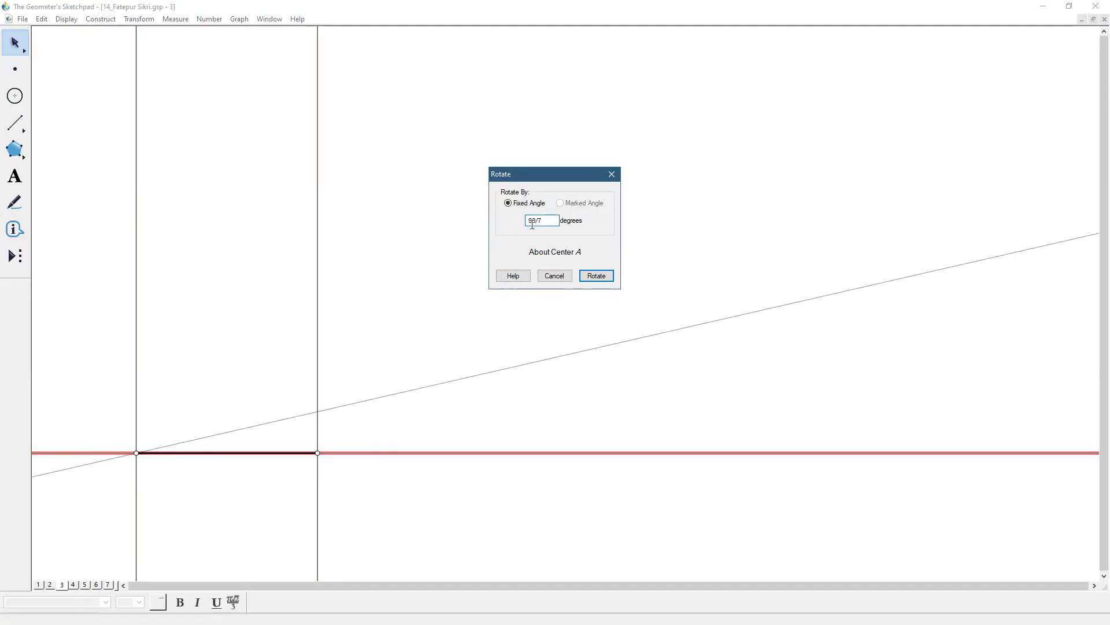
{"action": "left_click", "coordinate": [595, 277]}
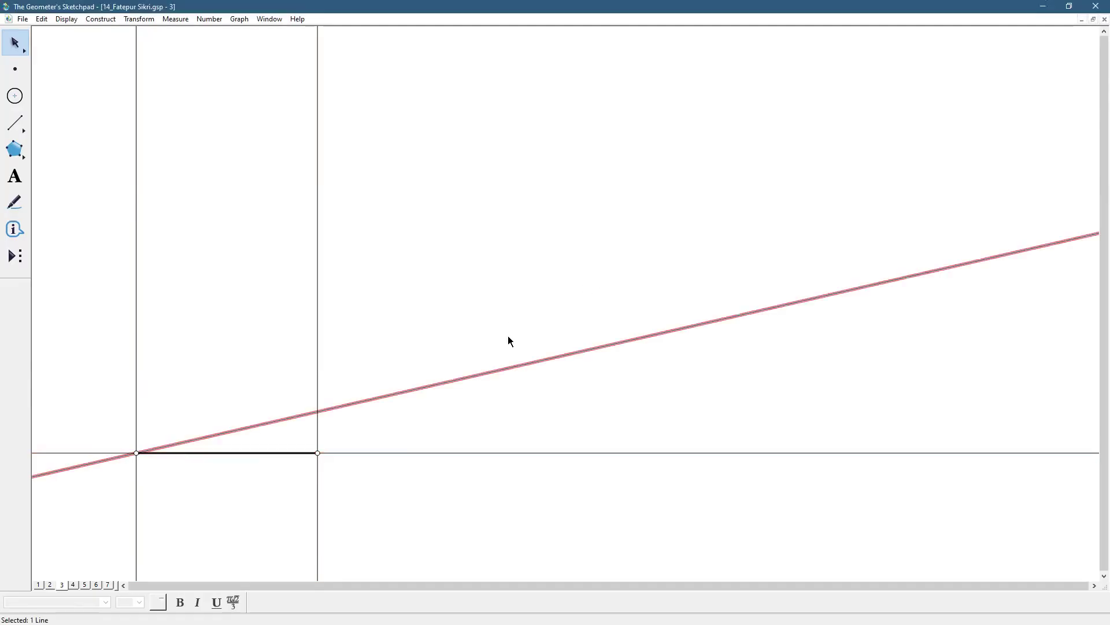
Repeat the 12.857-degree rotation about the same center five more times, each time rotating the newest line, to fill the quarter turn
{"action": "left_click", "coordinate": [130, 20]}
{"action": "left_click", "coordinate": [158, 125]}
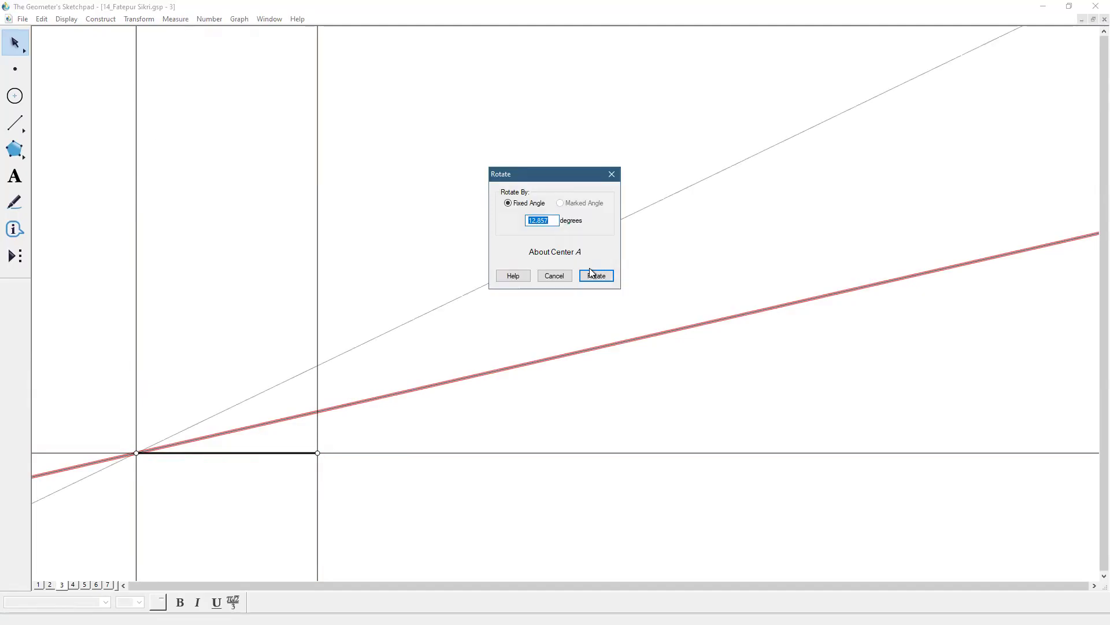
{"action": "left_click", "coordinate": [590, 270]}
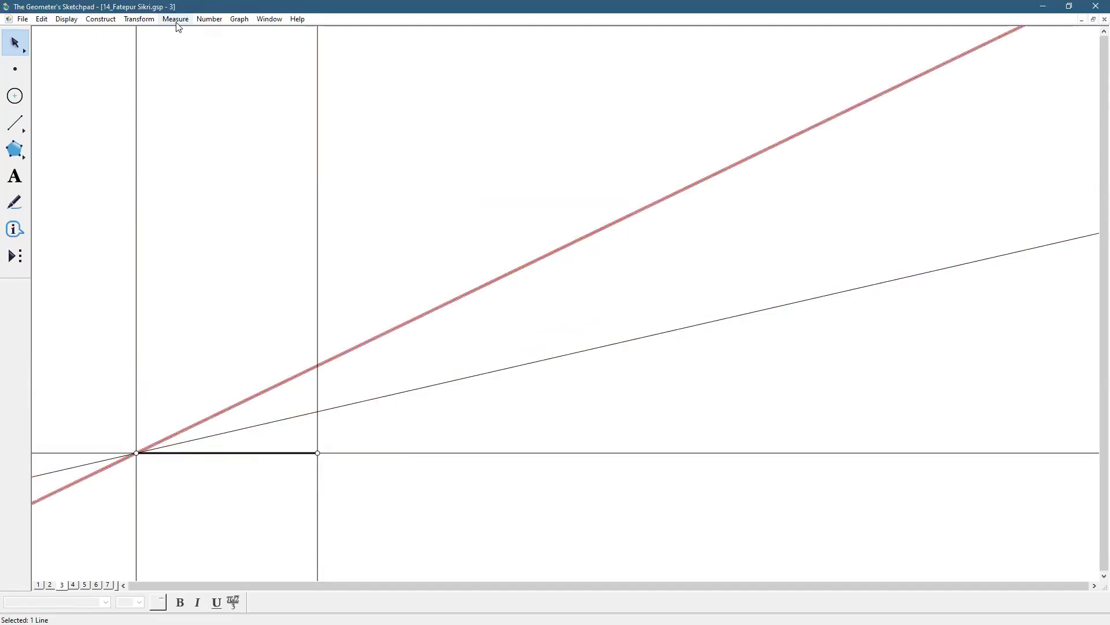
{"action": "left_click", "coordinate": [145, 21]}
{"action": "left_click", "coordinate": [154, 124]}
{"action": "left_click", "coordinate": [595, 274]}
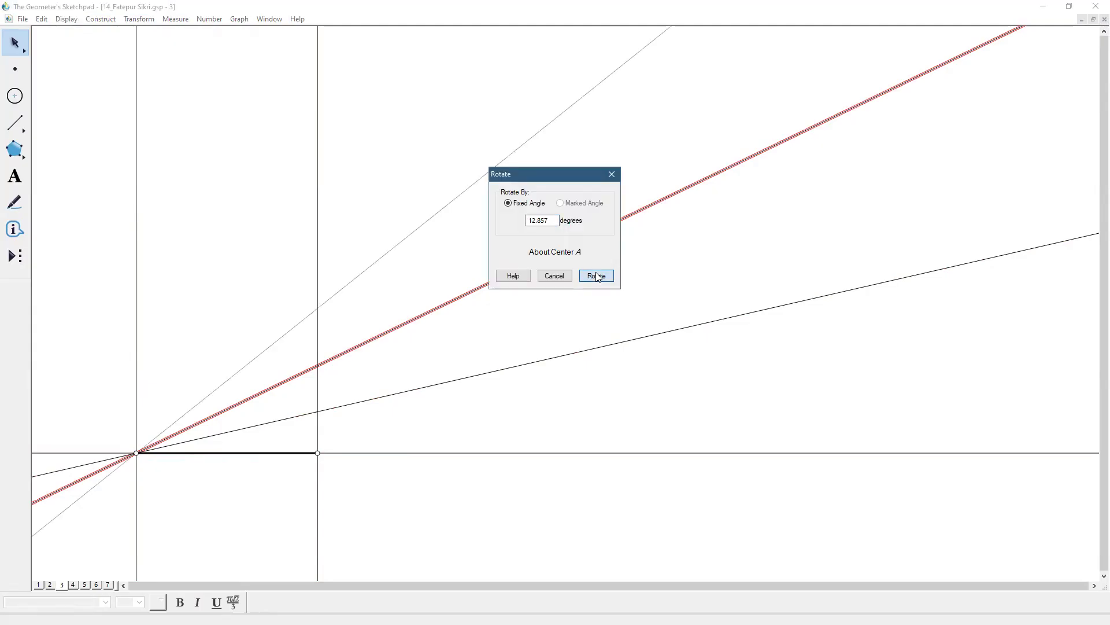
{"action": "left_click", "coordinate": [139, 19]}
{"action": "left_click", "coordinate": [165, 123]}
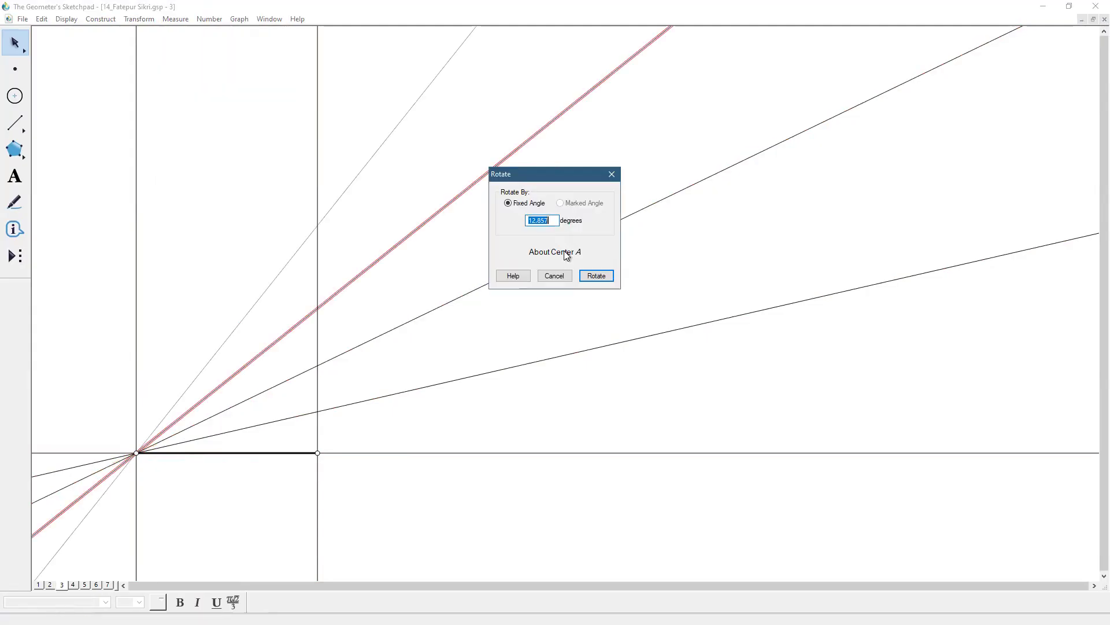
{"action": "left_click", "coordinate": [595, 275]}
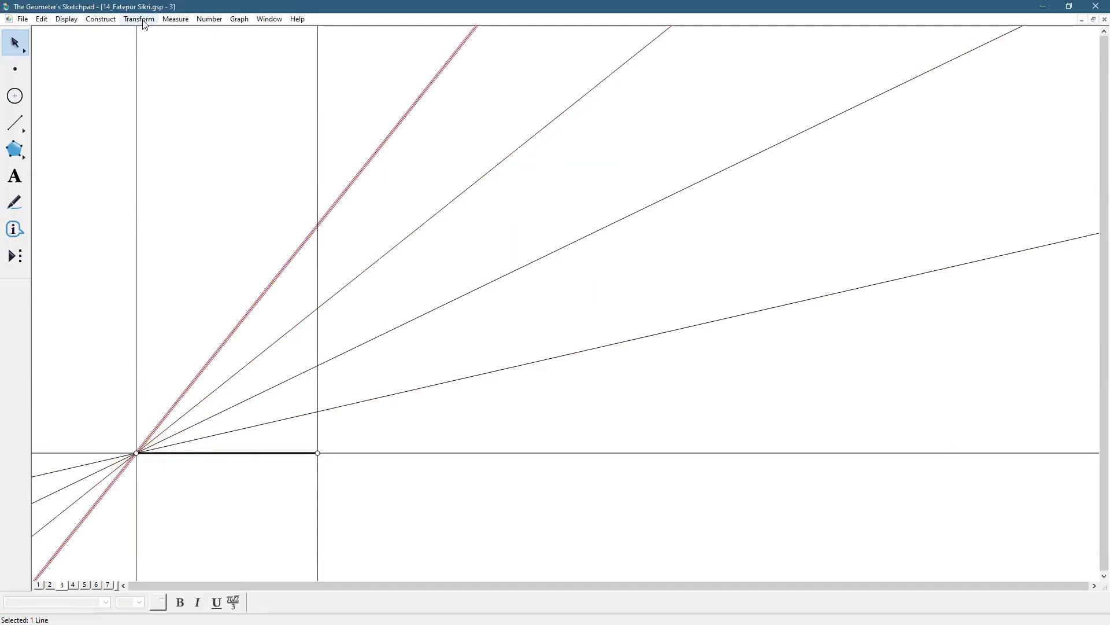
{"action": "left_click", "coordinate": [142, 20]}
{"action": "left_click", "coordinate": [155, 125]}
{"action": "left_click", "coordinate": [581, 274]}
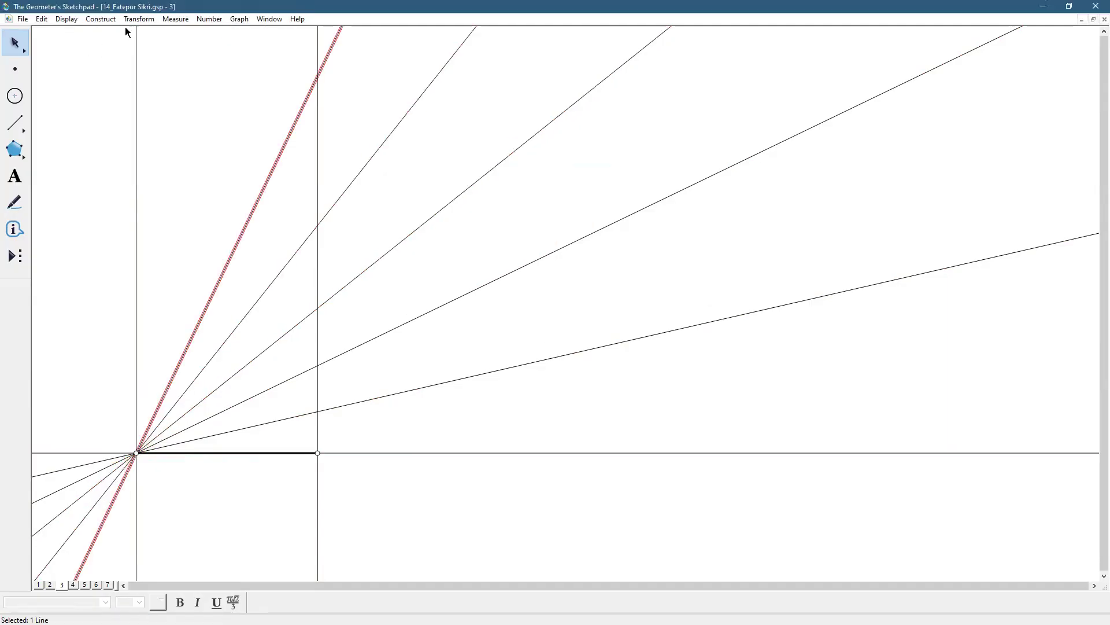
{"action": "left_click", "coordinate": [138, 19]}
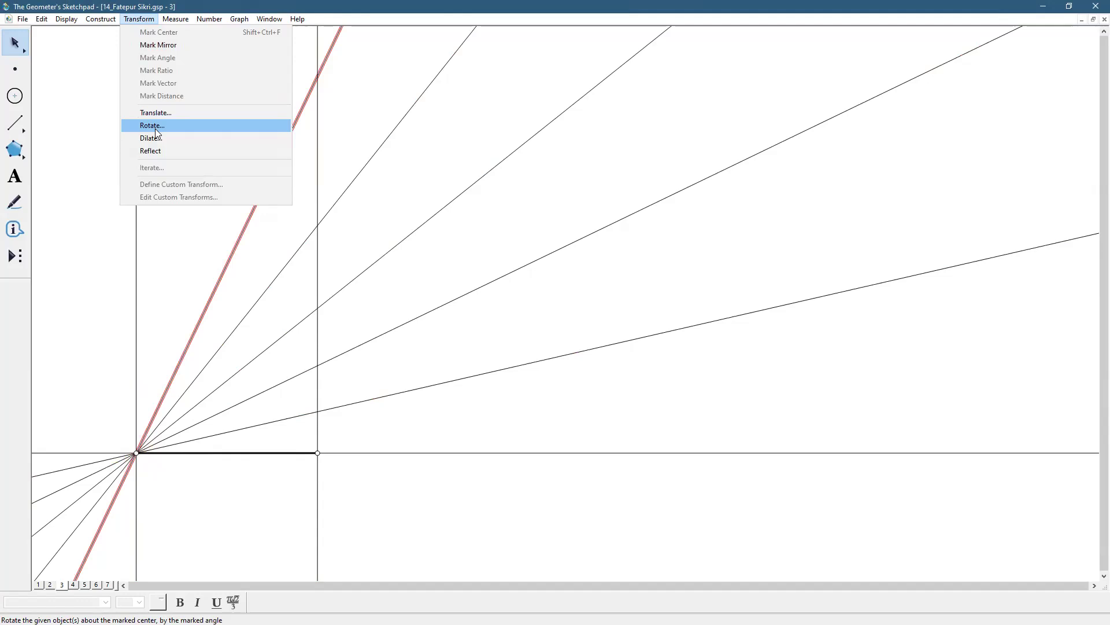
{"action": "left_click", "coordinate": [155, 126]}
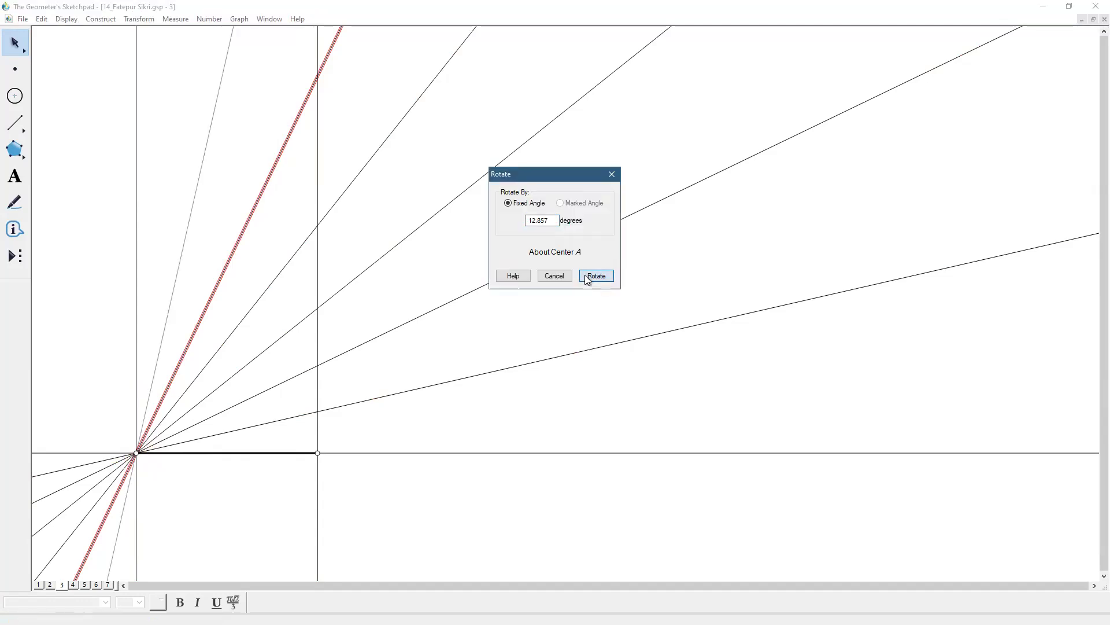
{"action": "left_click", "coordinate": [596, 276]}
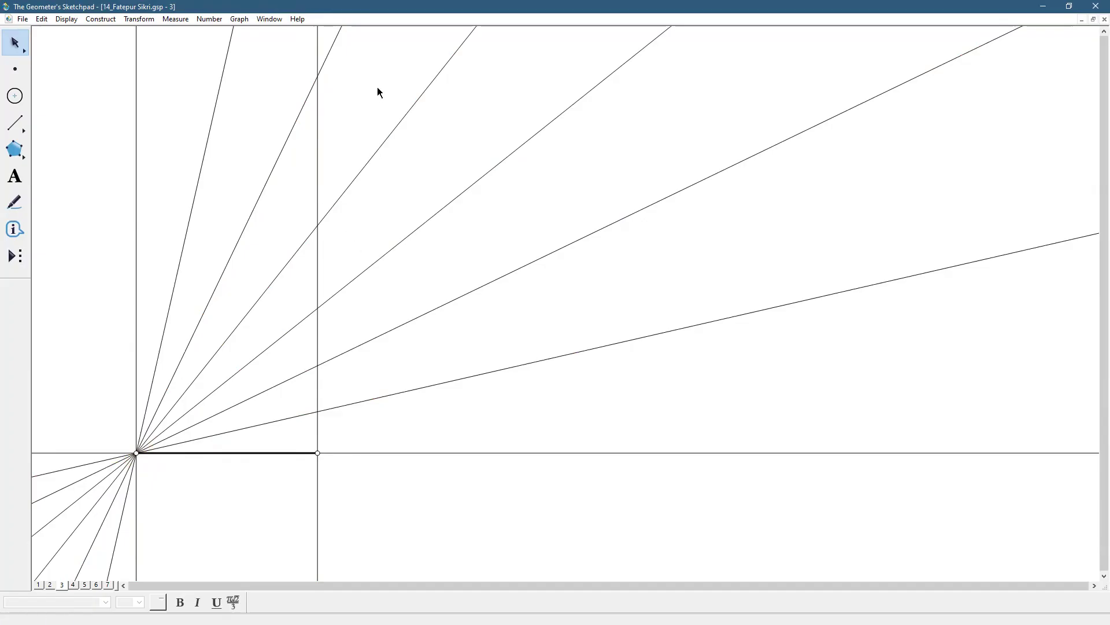
Return to page 2 to examine the reference photos and the traced pattern
{"action": "left_click", "coordinate": [50, 585]}
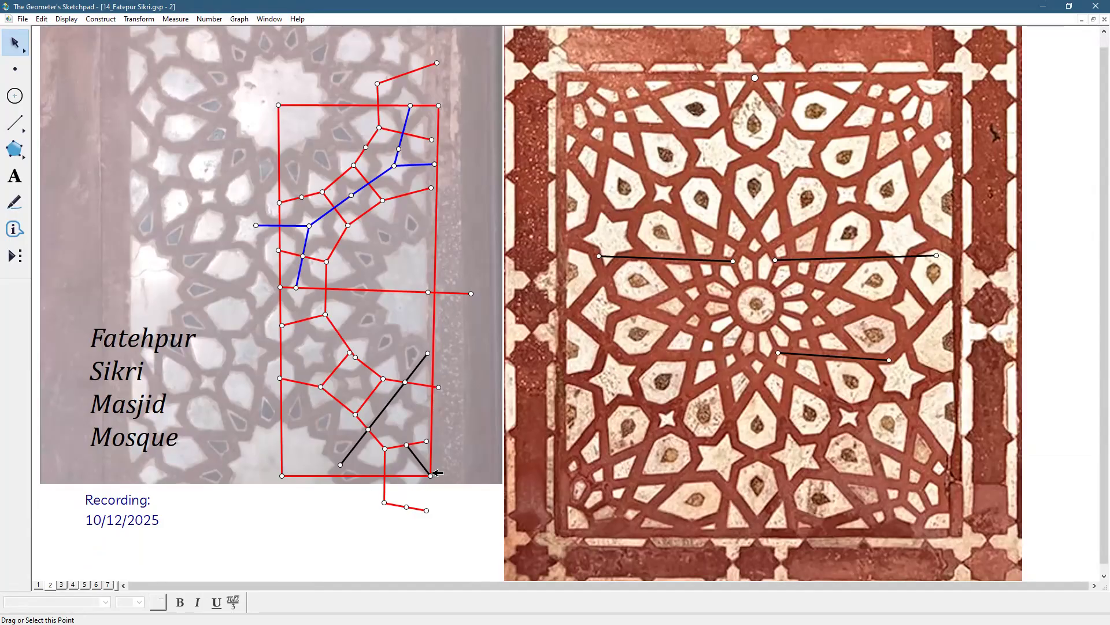
On page 3, mark the intersection of the right vertical line with the second-steepest radiating line and color the point white
{"action": "left_click", "coordinate": [62, 584]}
{"action": "left_click", "coordinate": [318, 75]}
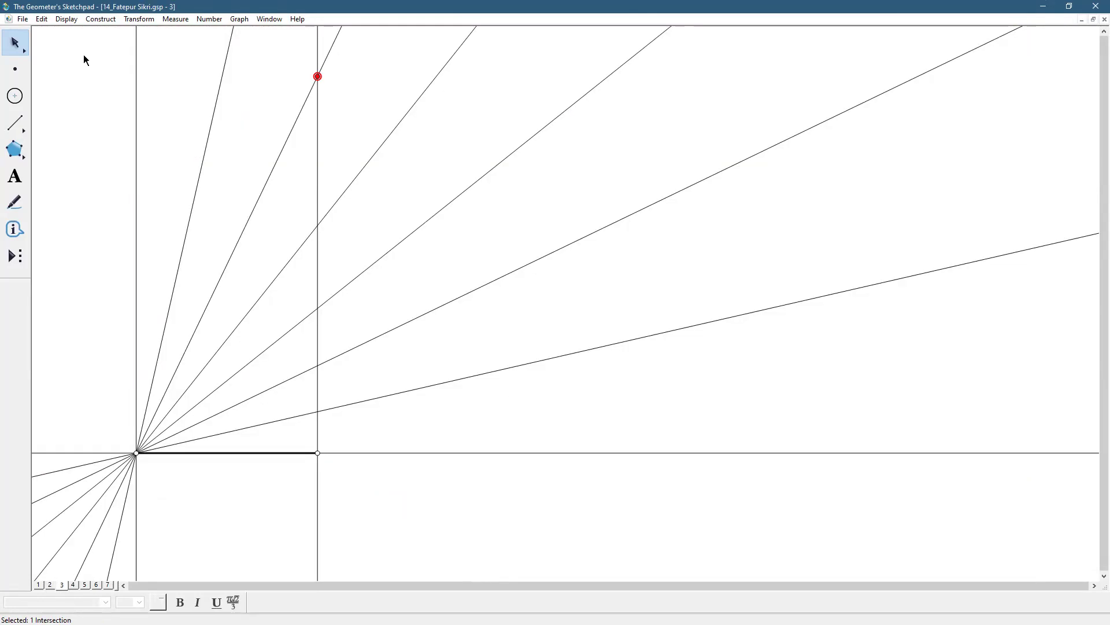
{"action": "left_click", "coordinate": [66, 21]}
{"action": "mouse_move", "coordinate": [74, 60]}
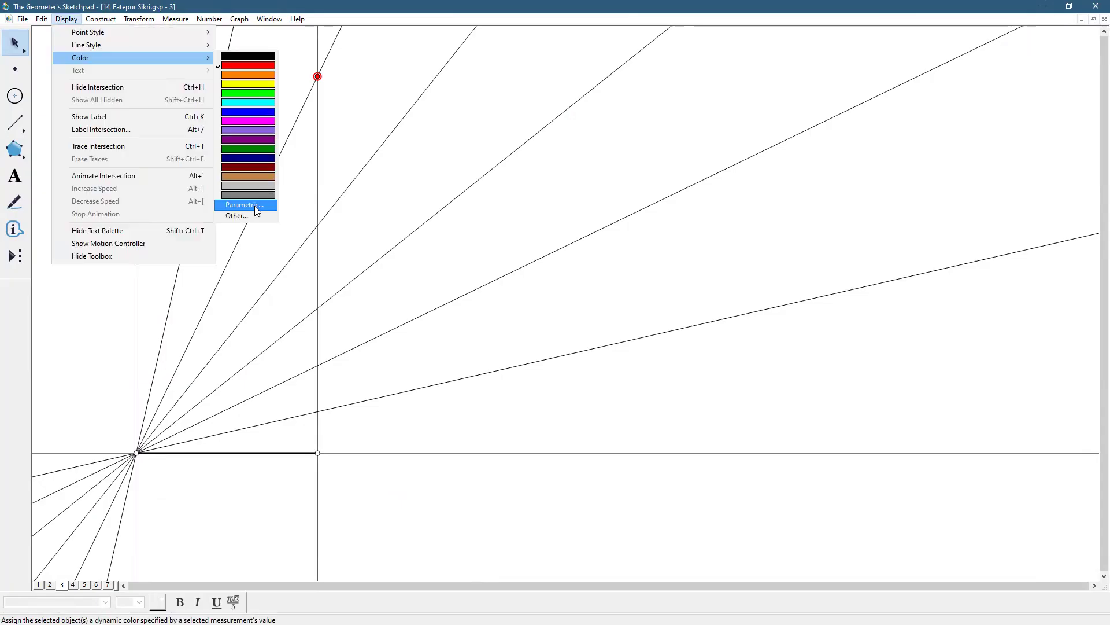
{"action": "left_click", "coordinate": [248, 215]}
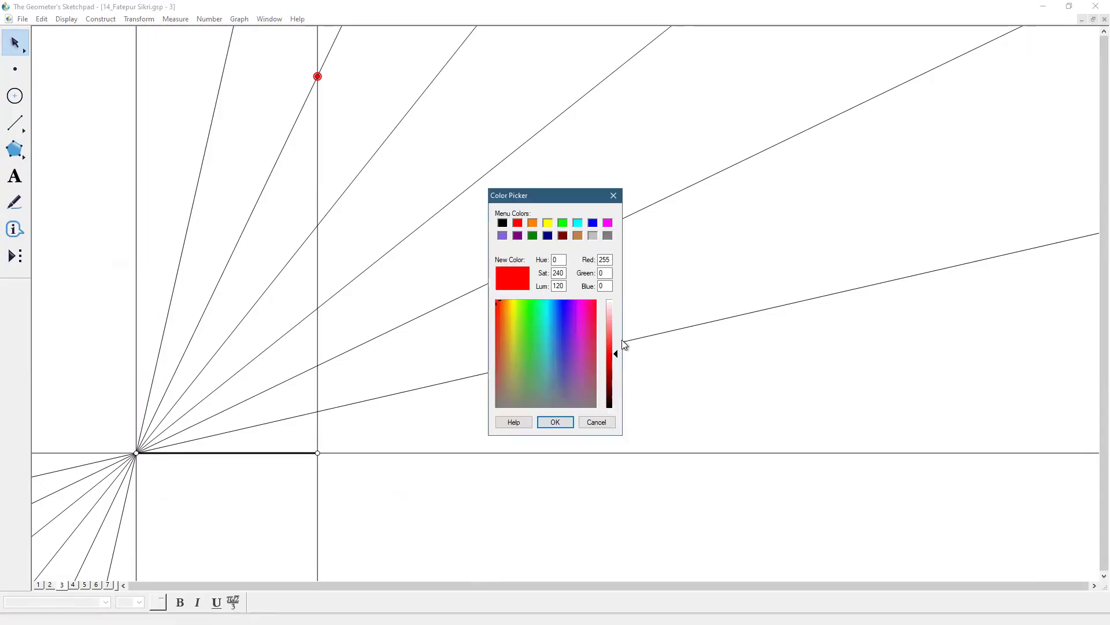
{"action": "left_click_drag", "start_coordinate": [616, 357], "coordinate": [616, 300]}
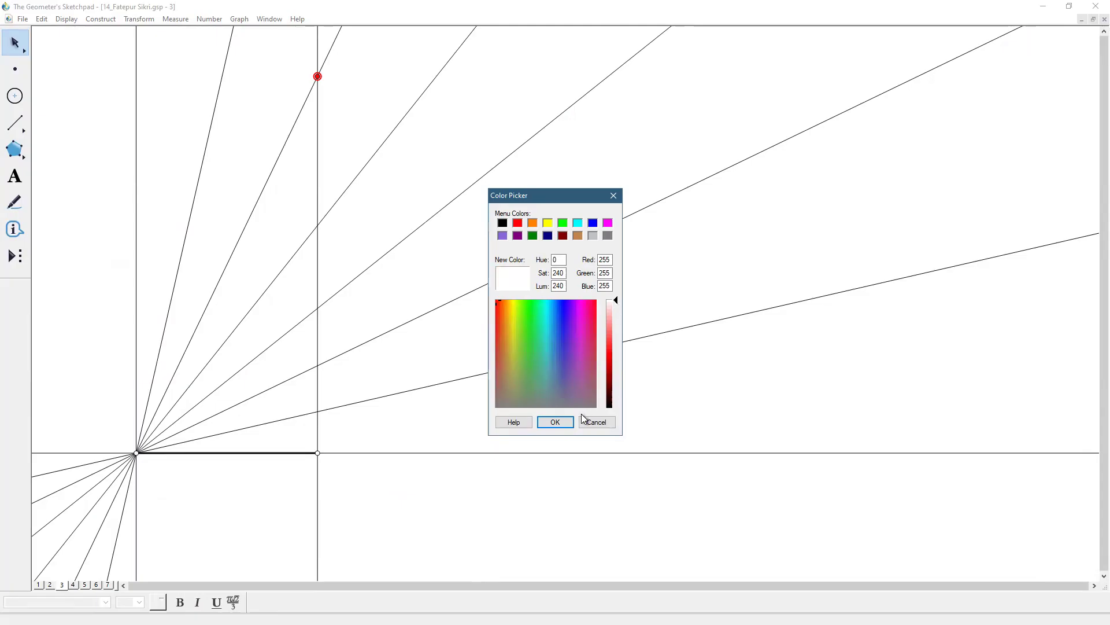
{"action": "key", "text": "Return"}
{"action": "left_click", "coordinate": [490, 112]}
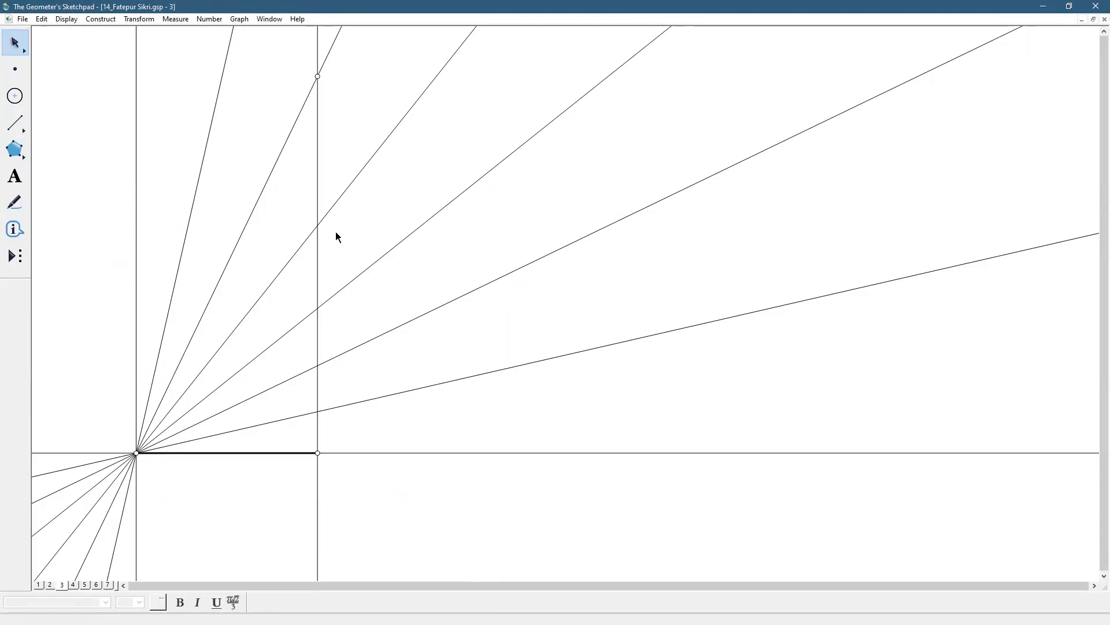
Mark where the fourth radiating line above the base meets the right vertical line, and construct a perpendicular to that vertical through it
{"action": "left_click", "coordinate": [318, 225]}
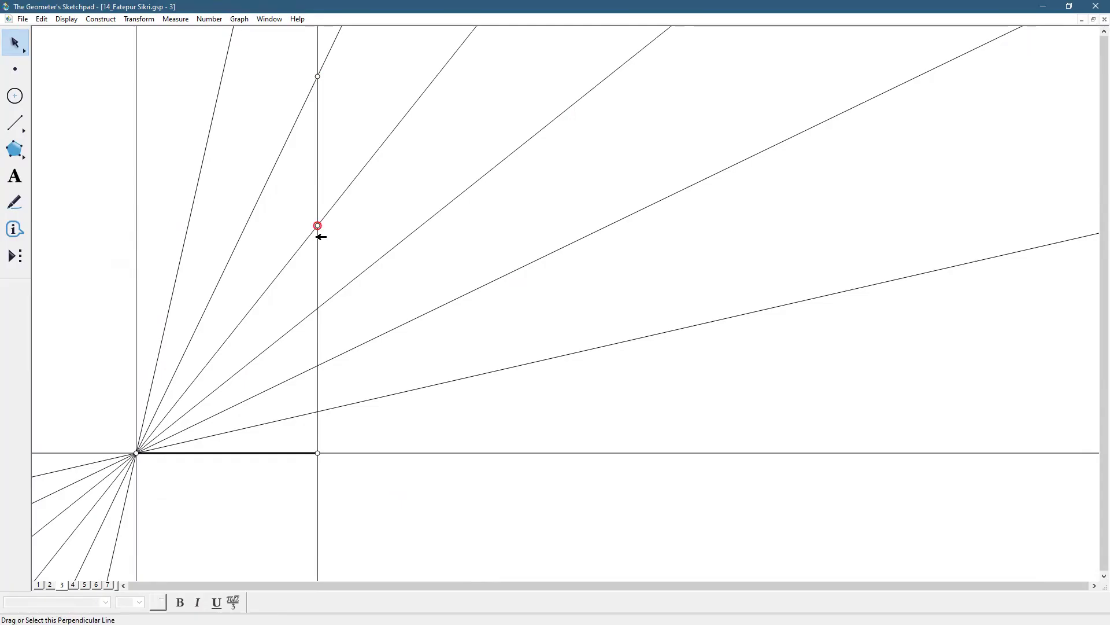
{"action": "left_click", "coordinate": [321, 244]}
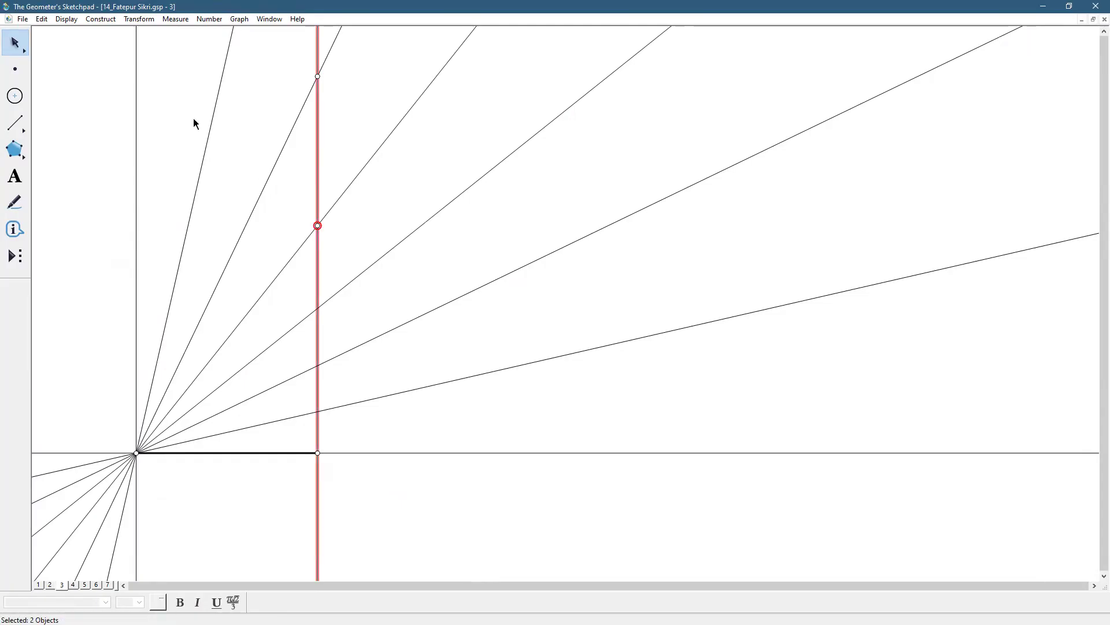
{"action": "left_click", "coordinate": [113, 21]}
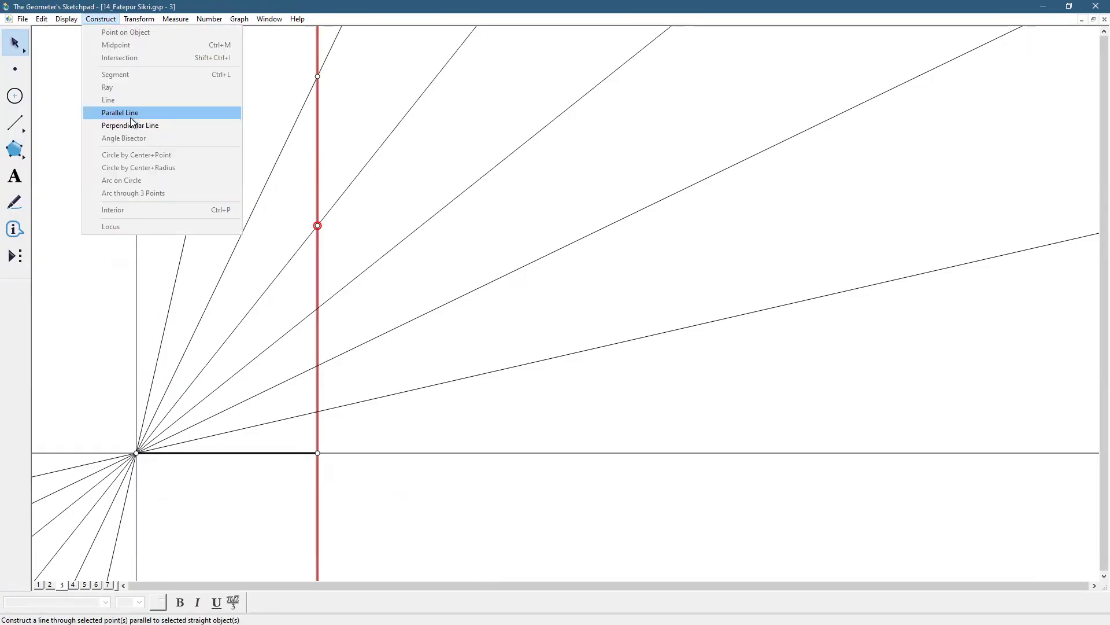
{"action": "left_click", "coordinate": [137, 125]}
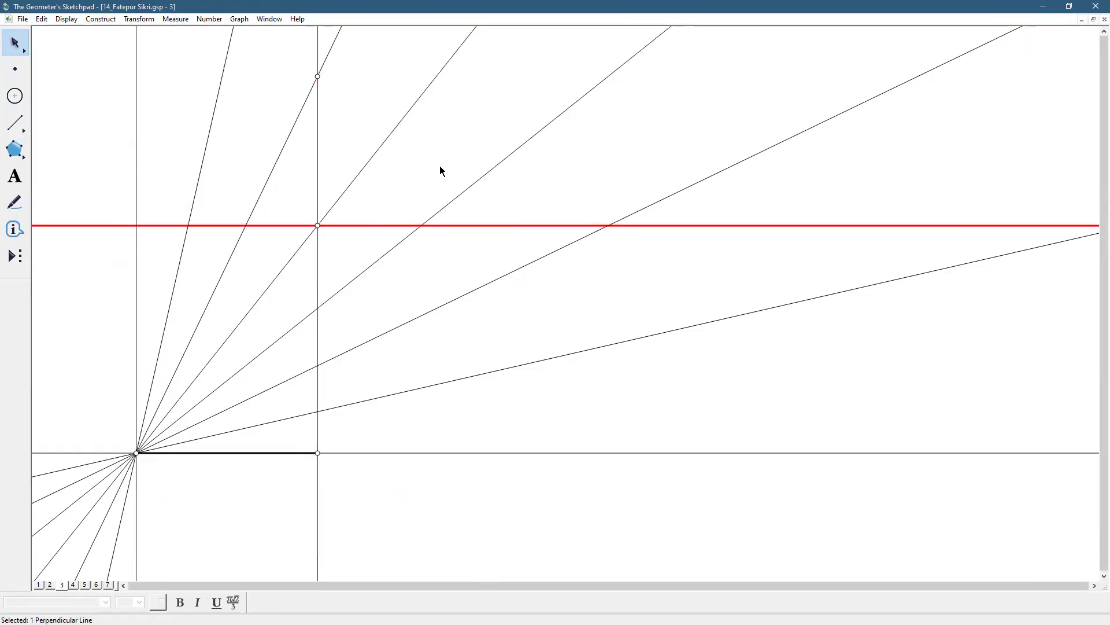
Make the new horizontal line thin and black, and mark its intersection with the left vertical line
{"action": "left_click", "coordinate": [67, 20]}
{"action": "mouse_move", "coordinate": [75, 45]}
{"action": "left_click", "coordinate": [253, 57]}
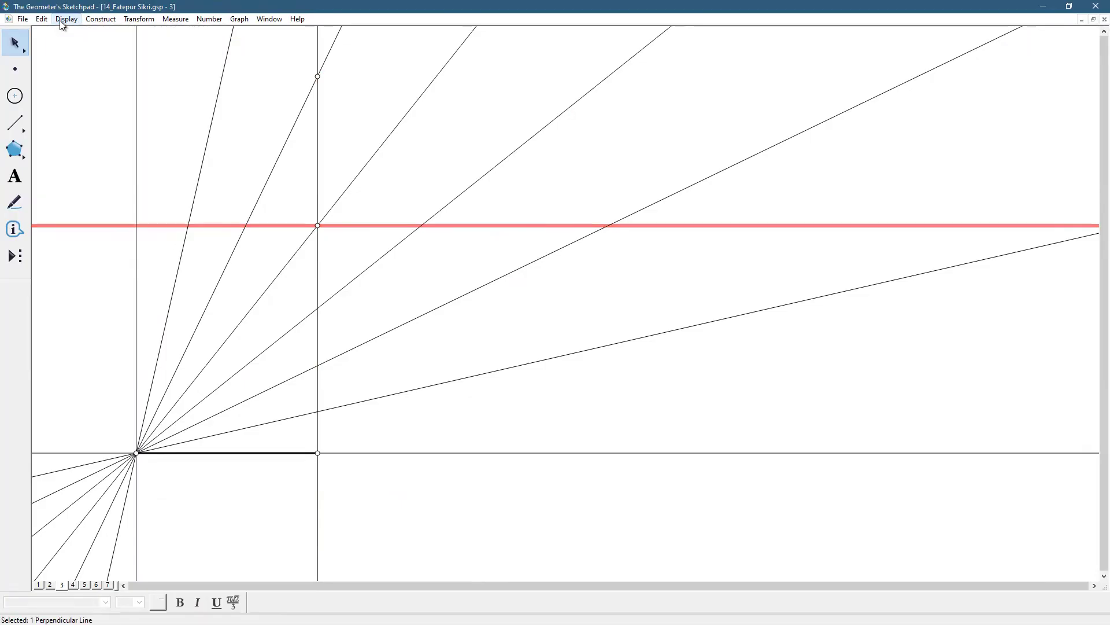
{"action": "left_click", "coordinate": [65, 19]}
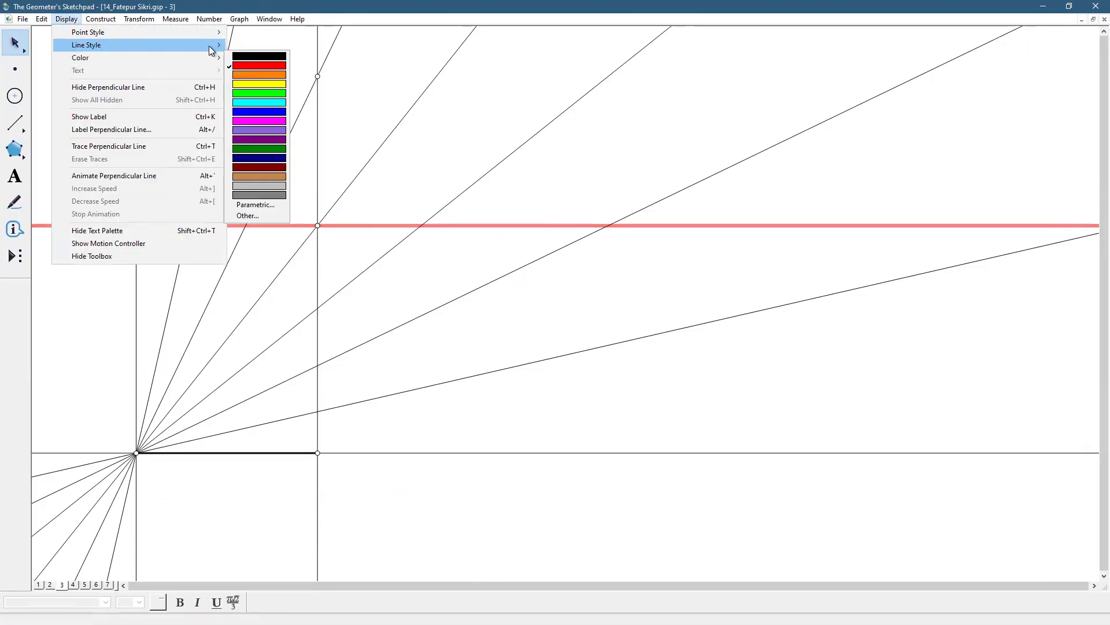
{"action": "mouse_move", "coordinate": [186, 54]}
{"action": "left_click", "coordinate": [261, 60]}
{"action": "left_click", "coordinate": [370, 103]}
{"action": "left_click", "coordinate": [137, 224]}
{"action": "left_click", "coordinate": [391, 281]}
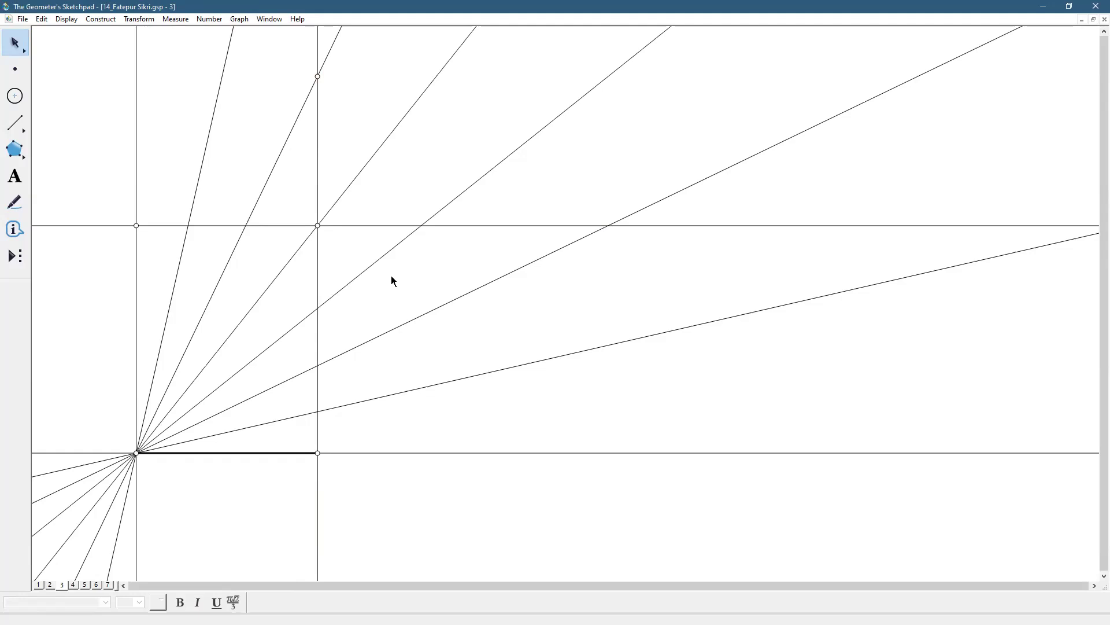
Rotate the upper horizontal line by 12.857 degrees about the rectangle's upper right corner three times, each time rotating the newest line
{"action": "double_click", "coordinate": [320, 222]}
{"action": "left_click", "coordinate": [353, 224]}
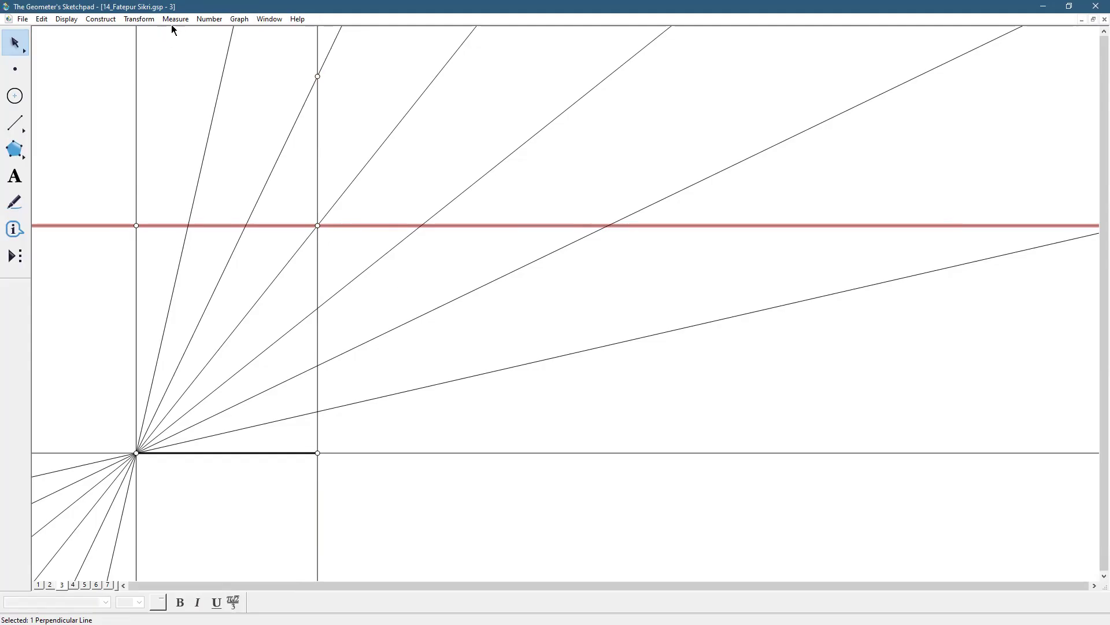
{"action": "left_click", "coordinate": [141, 18]}
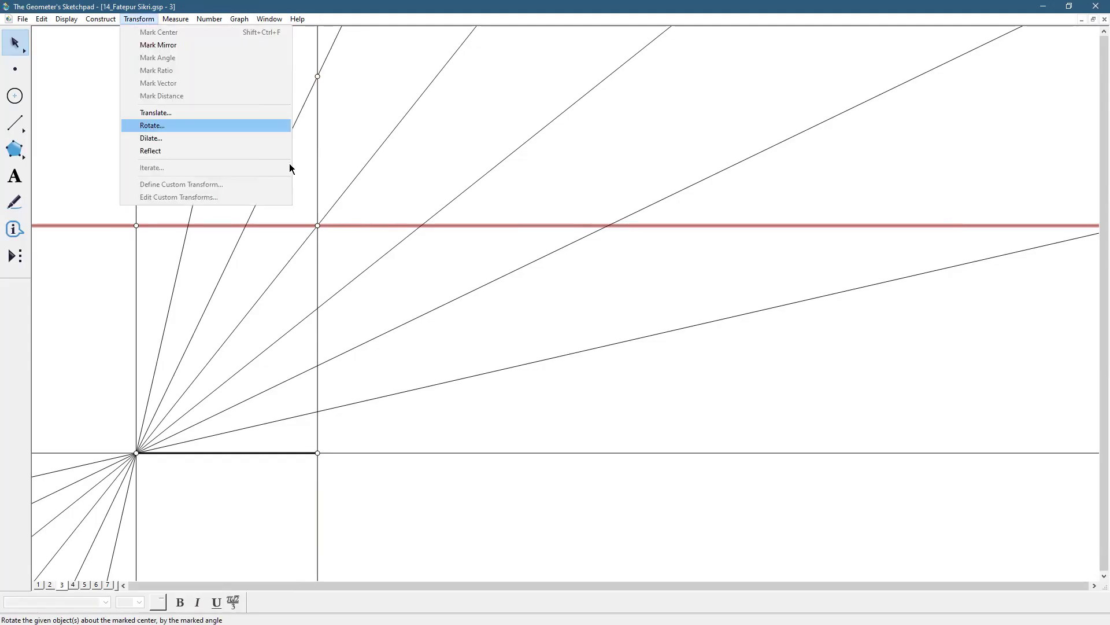
{"action": "left_click", "coordinate": [152, 125]}
{"action": "left_click", "coordinate": [595, 277]}
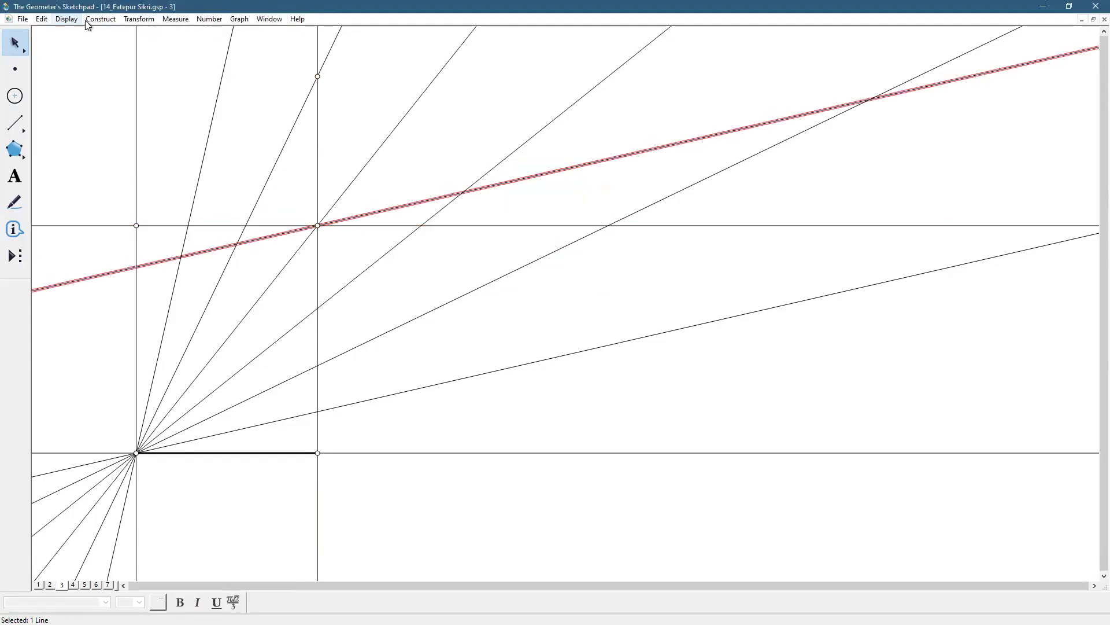
{"action": "left_click", "coordinate": [137, 19]}
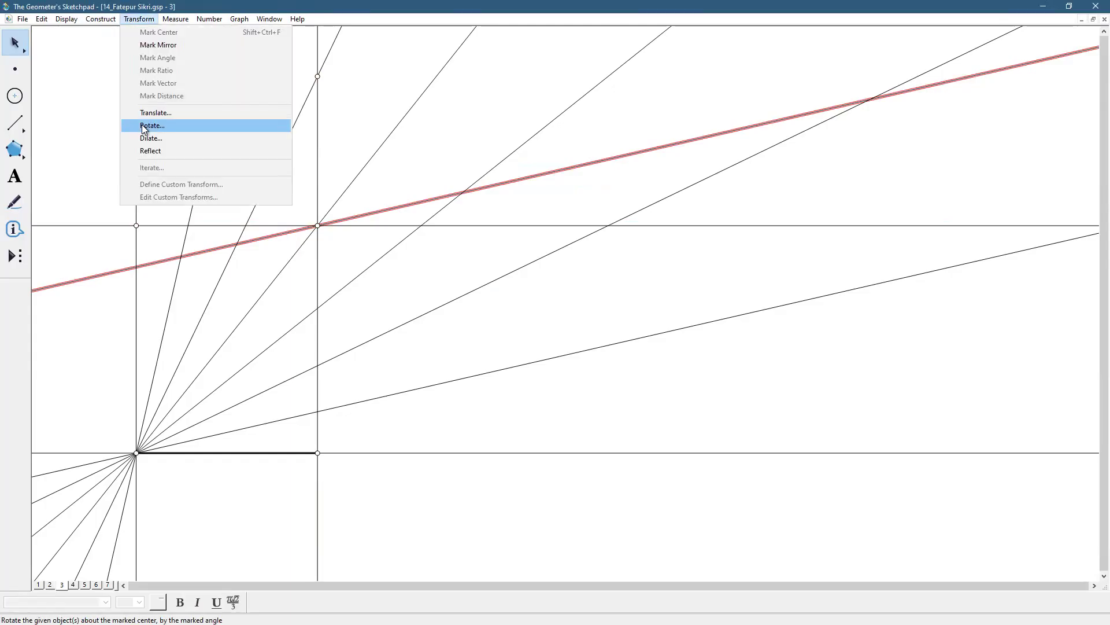
{"action": "left_click", "coordinate": [141, 124]}
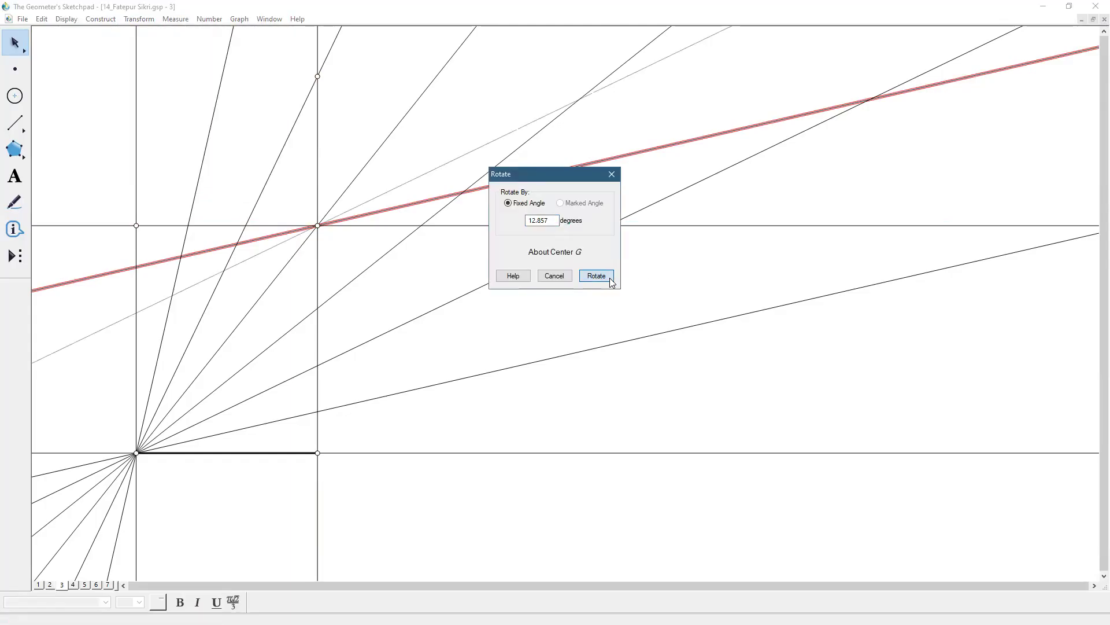
{"action": "left_click", "coordinate": [610, 278]}
{"action": "left_click", "coordinate": [148, 20]}
{"action": "left_click", "coordinate": [155, 124]}
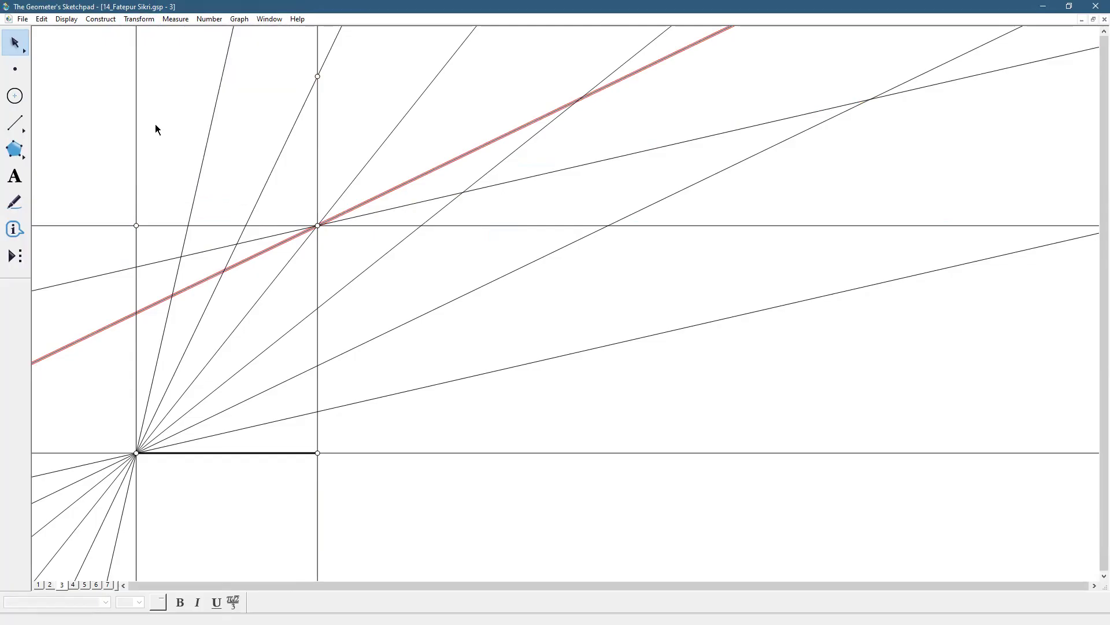
{"action": "left_click", "coordinate": [597, 276]}
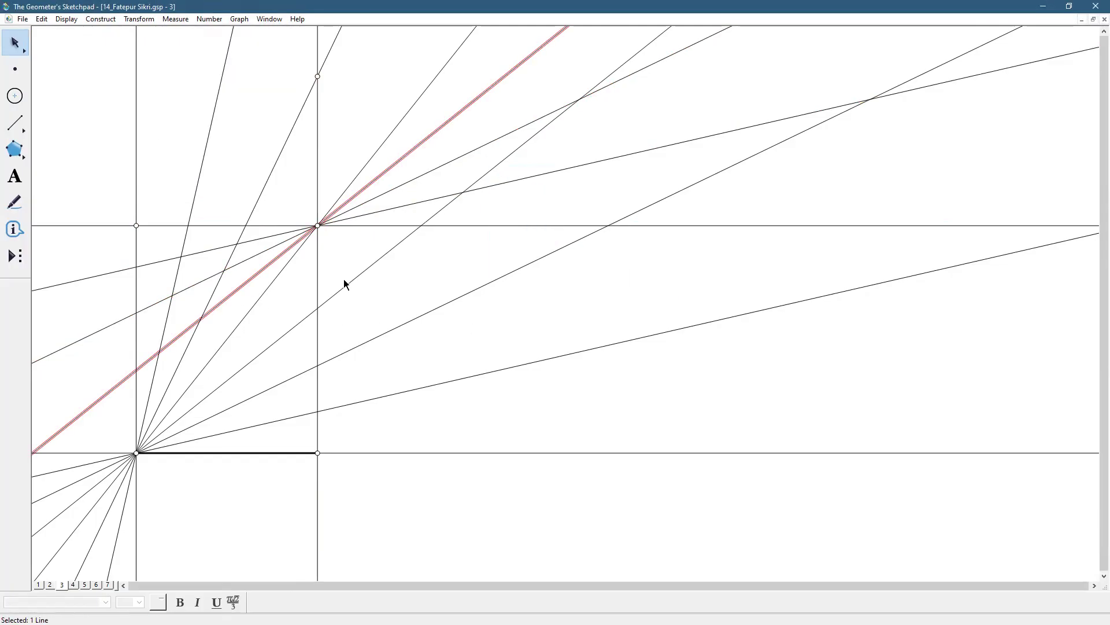
Rotate the existing diagonal line by 12.857 degrees about the same corner, and repeat with the resulting line to complete the second fan
{"action": "left_click", "coordinate": [345, 253]}
{"action": "left_click", "coordinate": [270, 289]}
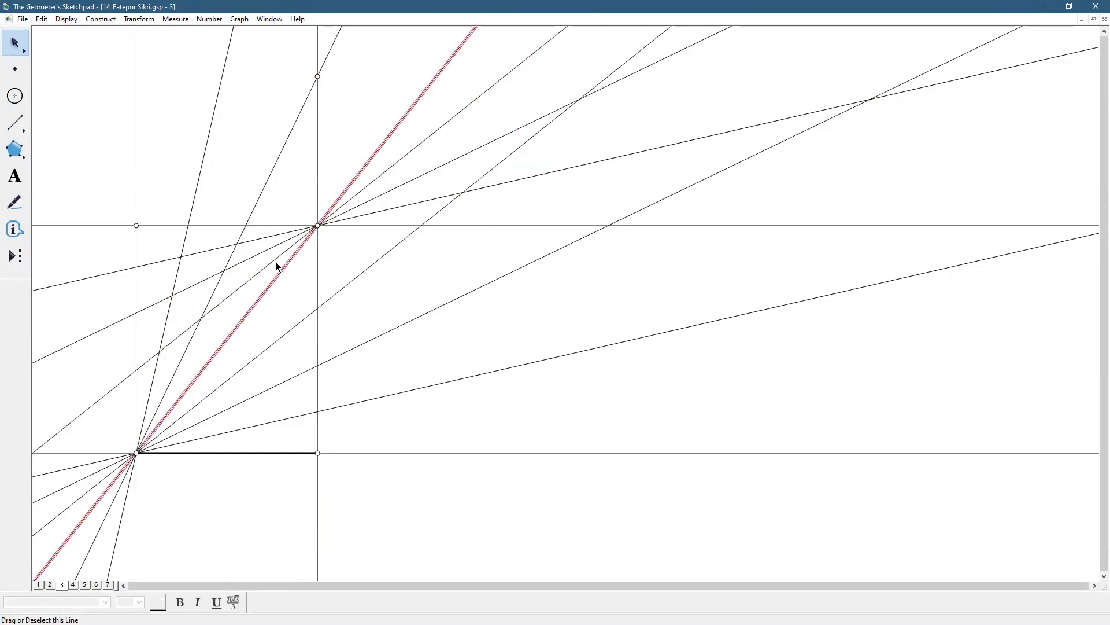
{"action": "left_click", "coordinate": [139, 19]}
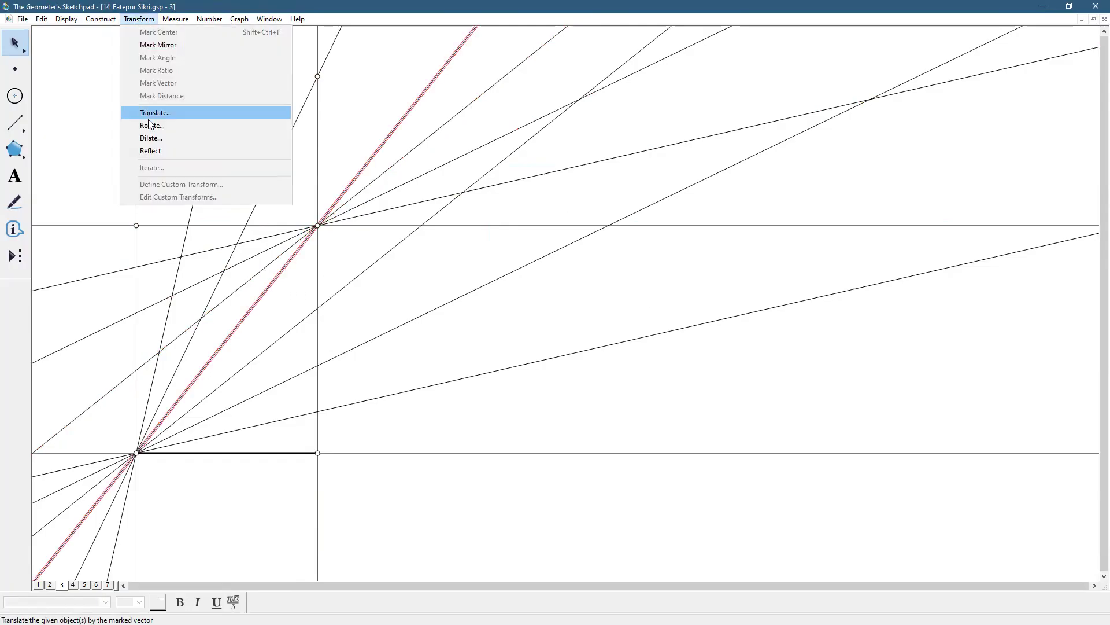
{"action": "left_click", "coordinate": [147, 124]}
{"action": "left_click", "coordinate": [597, 278]}
{"action": "left_click", "coordinate": [132, 22]}
{"action": "left_click", "coordinate": [161, 127]}
{"action": "left_click", "coordinate": [597, 277]}
{"action": "left_click", "coordinate": [562, 317]}
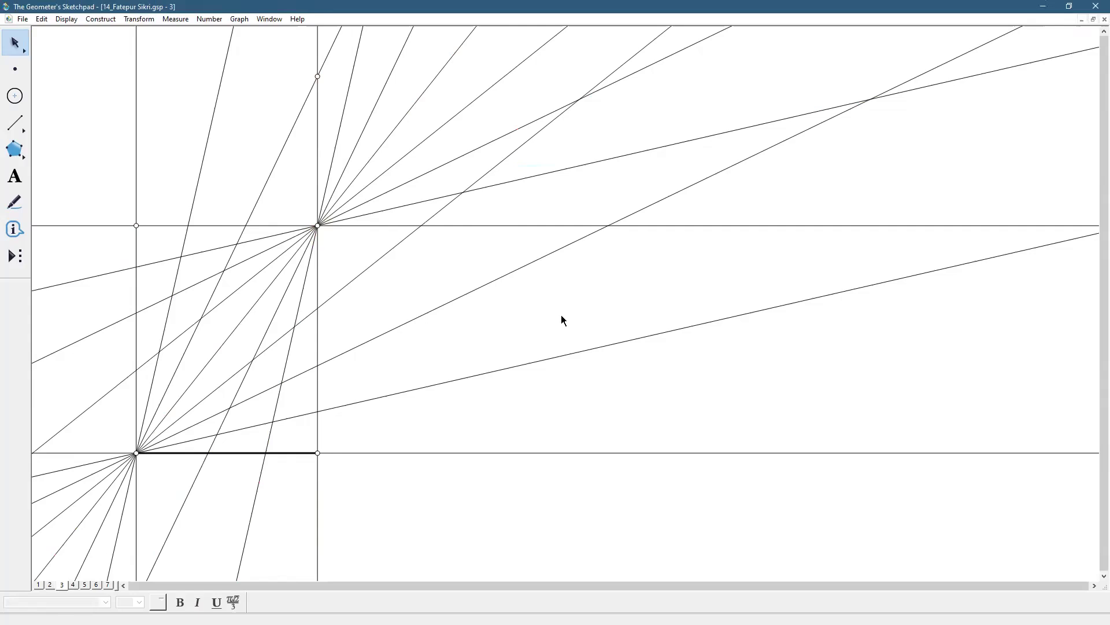
Draw the left, top and right sides of the rectangle as bold segments matching the base
{"action": "left_click", "coordinate": [15, 122]}
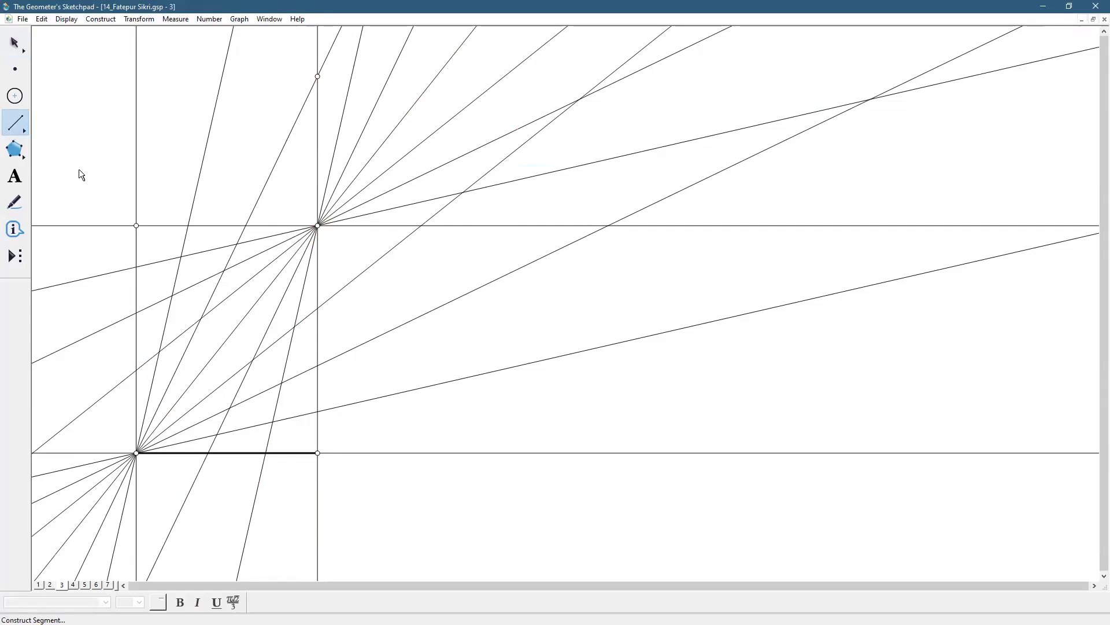
{"action": "left_click_drag", "start_coordinate": [135, 225], "coordinate": [135, 453]}
{"action": "left_click", "coordinate": [73, 19]}
{"action": "mouse_move", "coordinate": [91, 42]}
{"action": "left_click", "coordinate": [246, 69]}
{"action": "left_click_drag", "start_coordinate": [139, 225], "coordinate": [314, 224]}
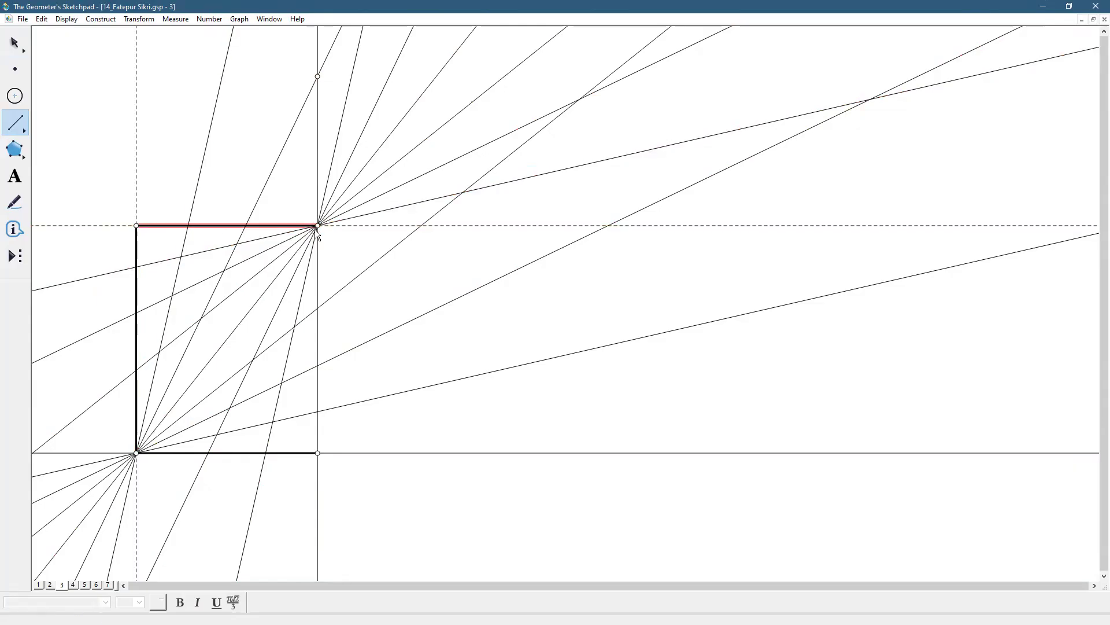
{"action": "left_click_drag", "start_coordinate": [317, 447], "coordinate": [317, 454]}
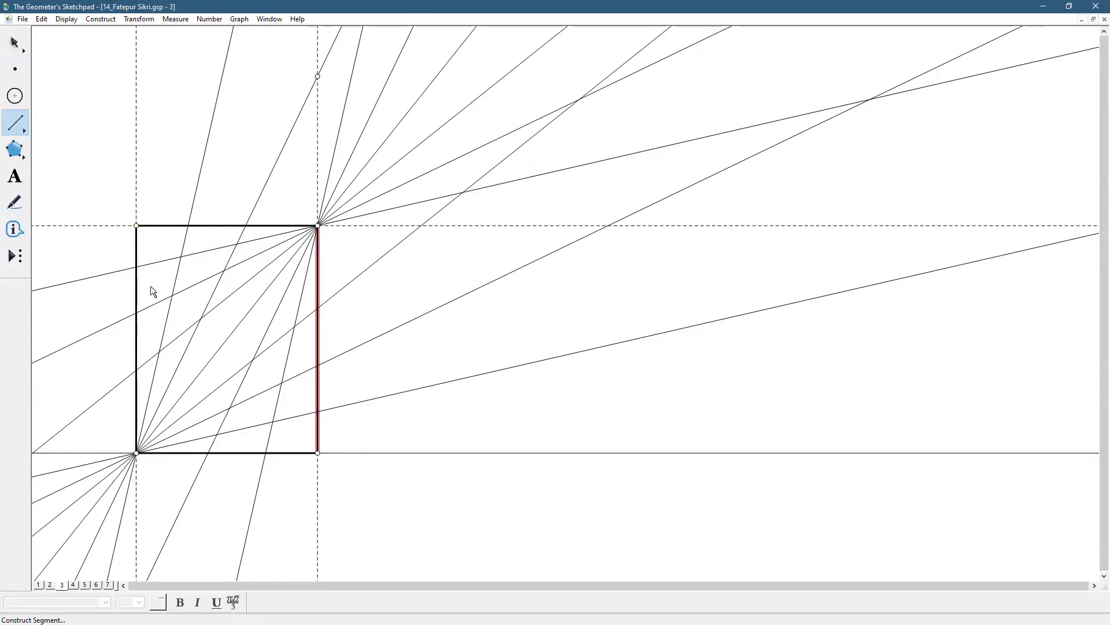
Enlarge the rectangle by moving the base segment's right endpoint outward, and select the diagonal line
{"action": "left_click", "coordinate": [23, 47]}
{"action": "left_click", "coordinate": [435, 258]}
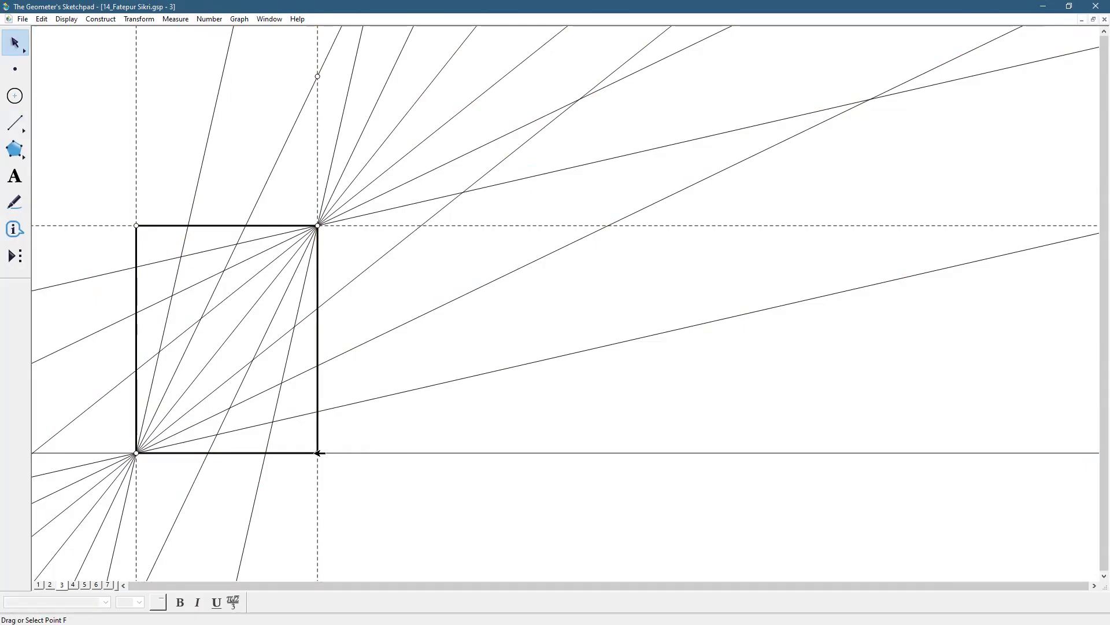
{"action": "left_click_drag", "start_coordinate": [320, 453], "coordinate": [392, 455]}
{"action": "left_click", "coordinate": [478, 482]}
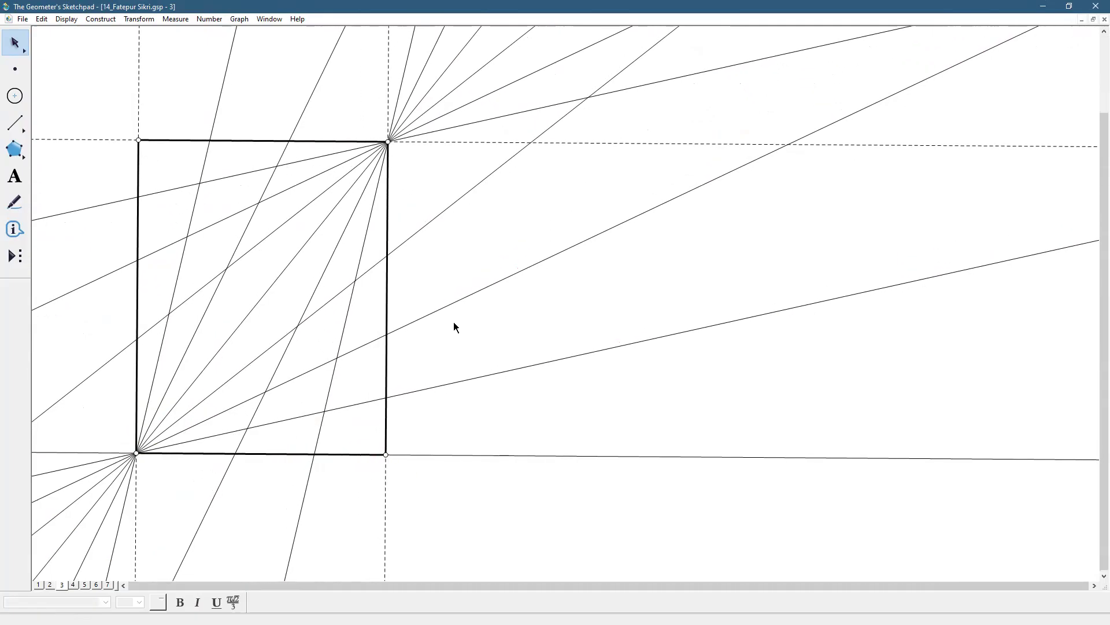
{"action": "left_click", "coordinate": [304, 245]}
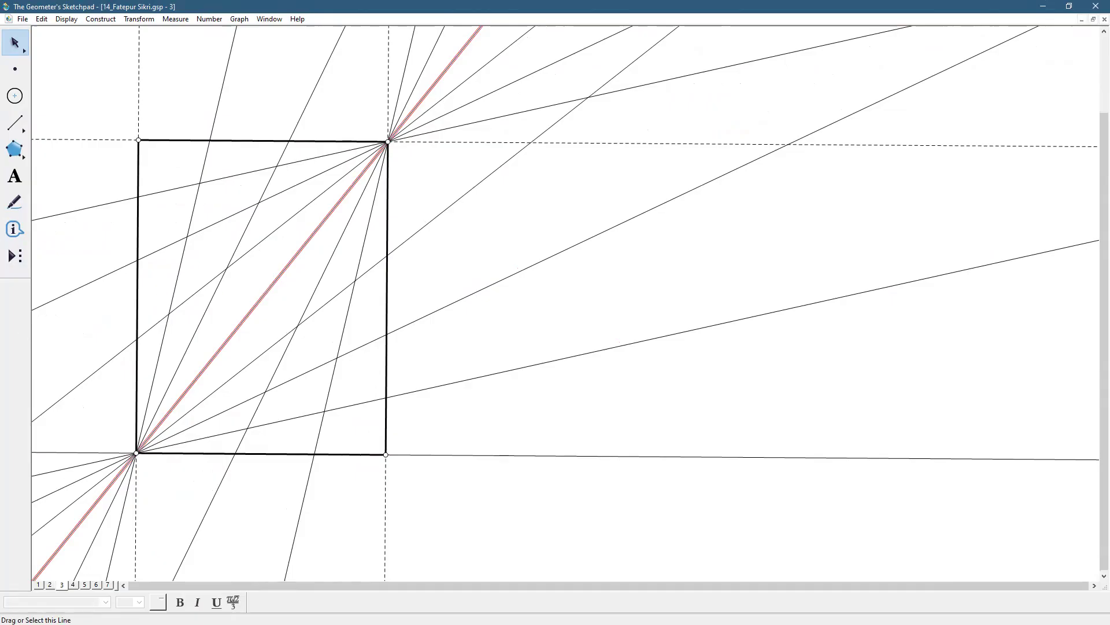
On page 2, place a point at the center of the small square-like shape in the lower half of the traced pattern
{"action": "left_click", "coordinate": [39, 585]}
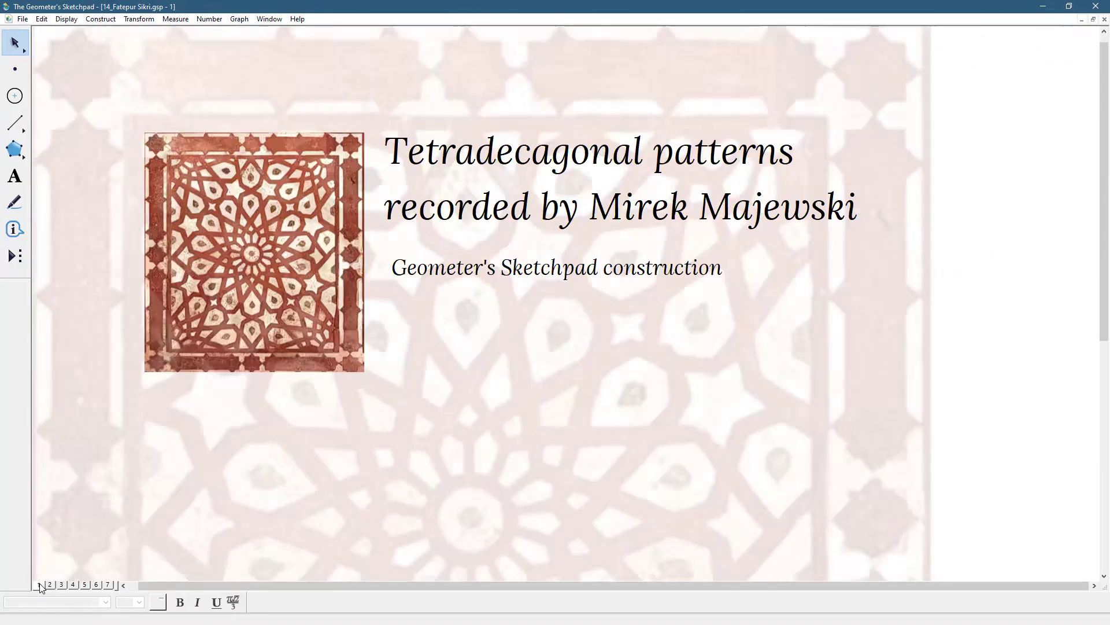
{"action": "left_click", "coordinate": [50, 585]}
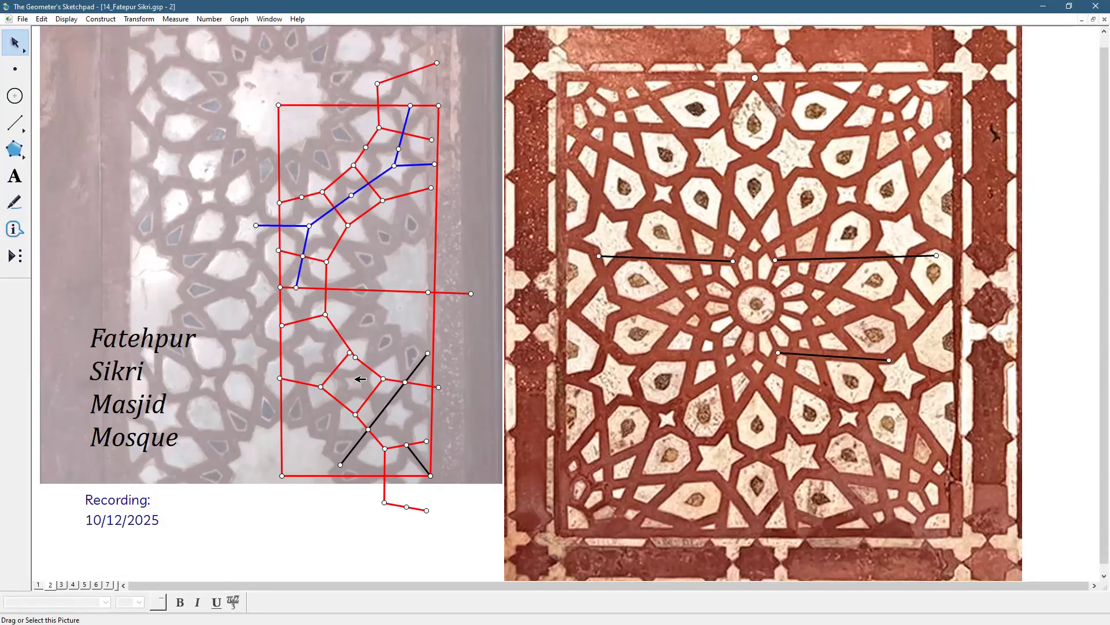
{"action": "left_click", "coordinate": [19, 72]}
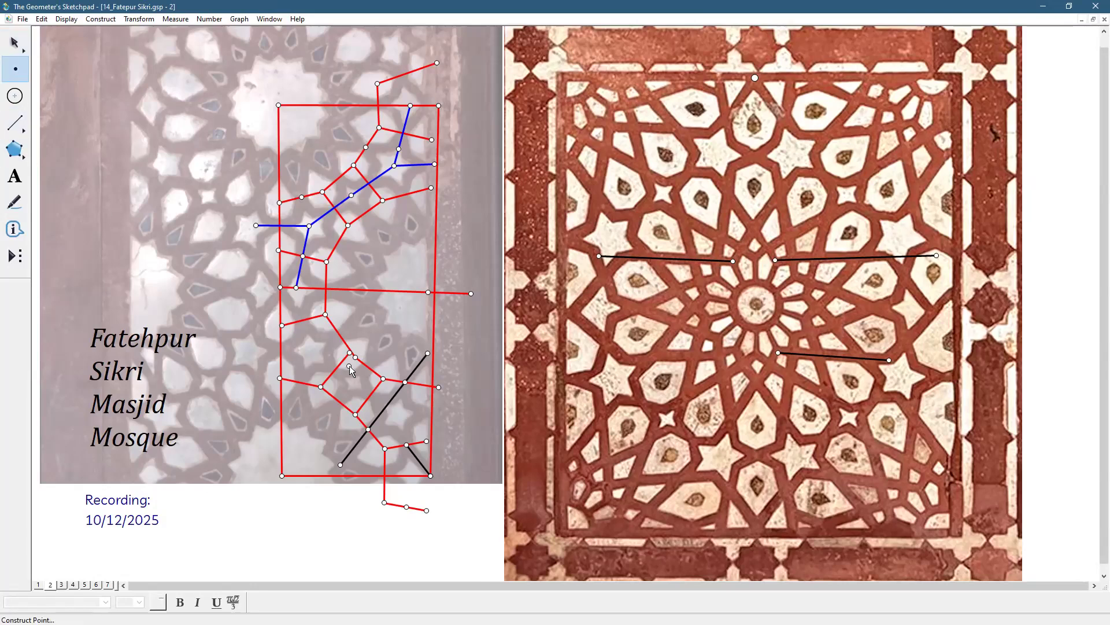
{"action": "left_click", "coordinate": [354, 381]}
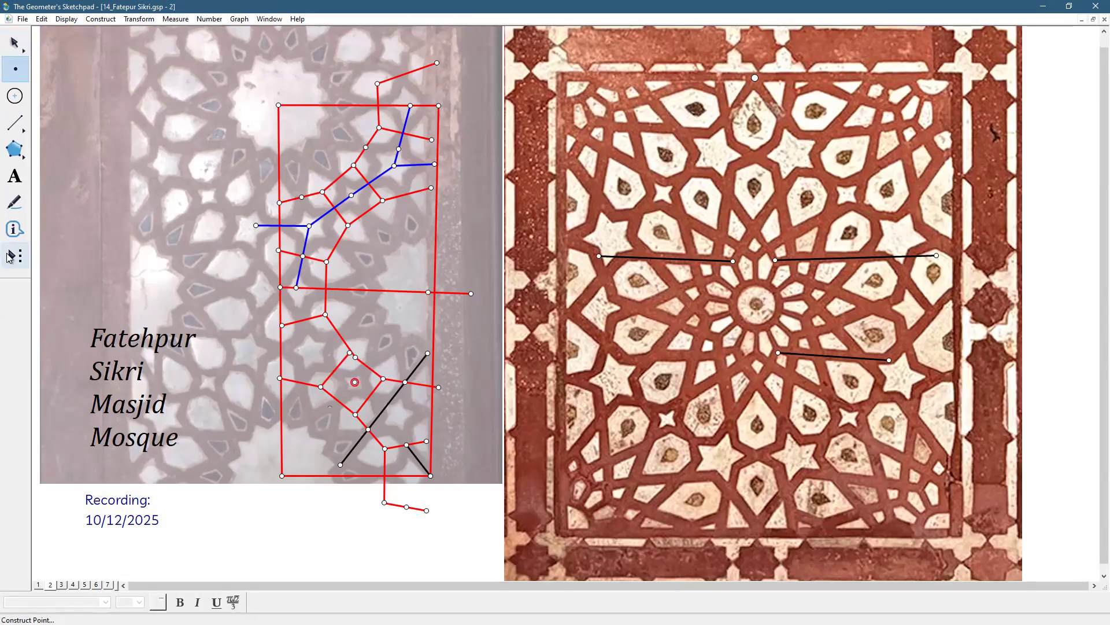
On page 3, construct the midpoint between the rectangle's lower-left and upper-right corners with the custom midpoint tool
{"action": "left_click", "coordinate": [62, 585]}
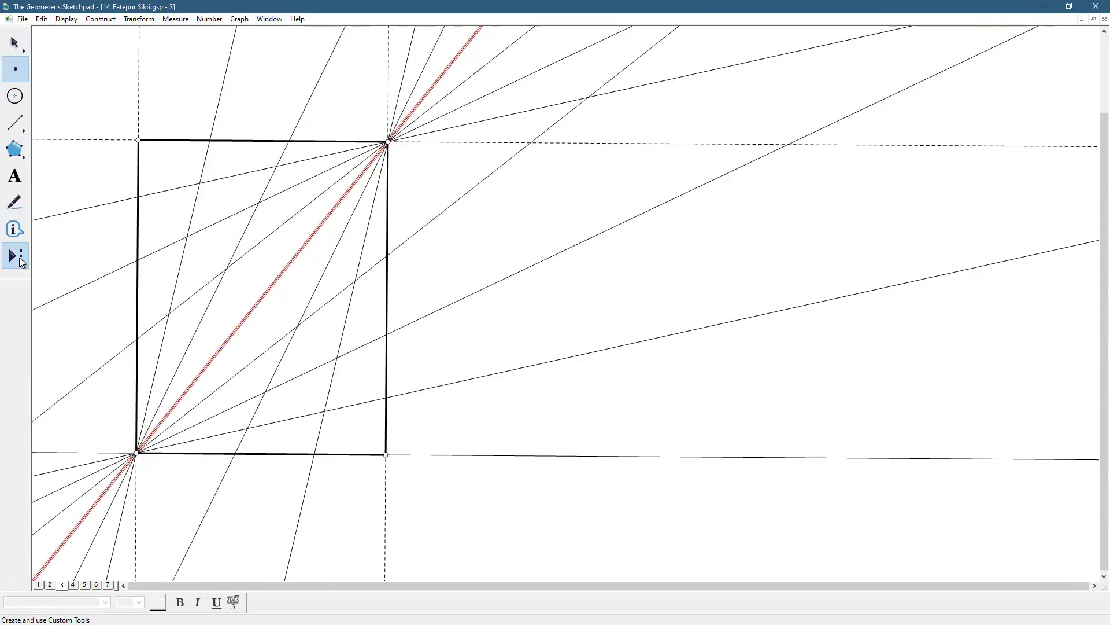
{"action": "left_click", "coordinate": [21, 263]}
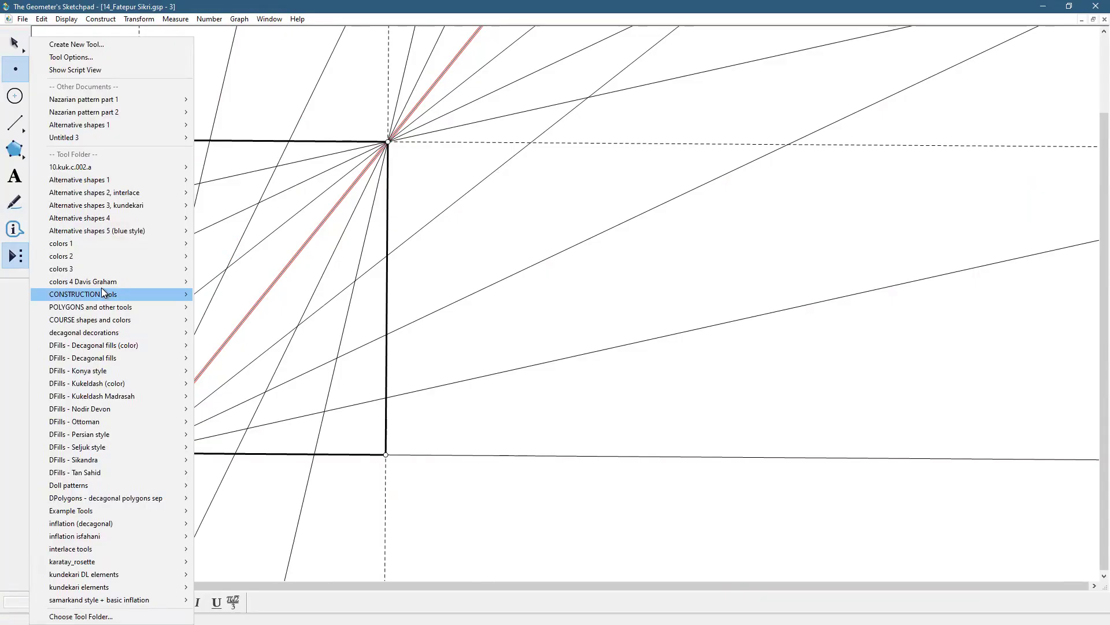
{"action": "mouse_move", "coordinate": [102, 290]}
{"action": "left_click", "coordinate": [249, 297]}
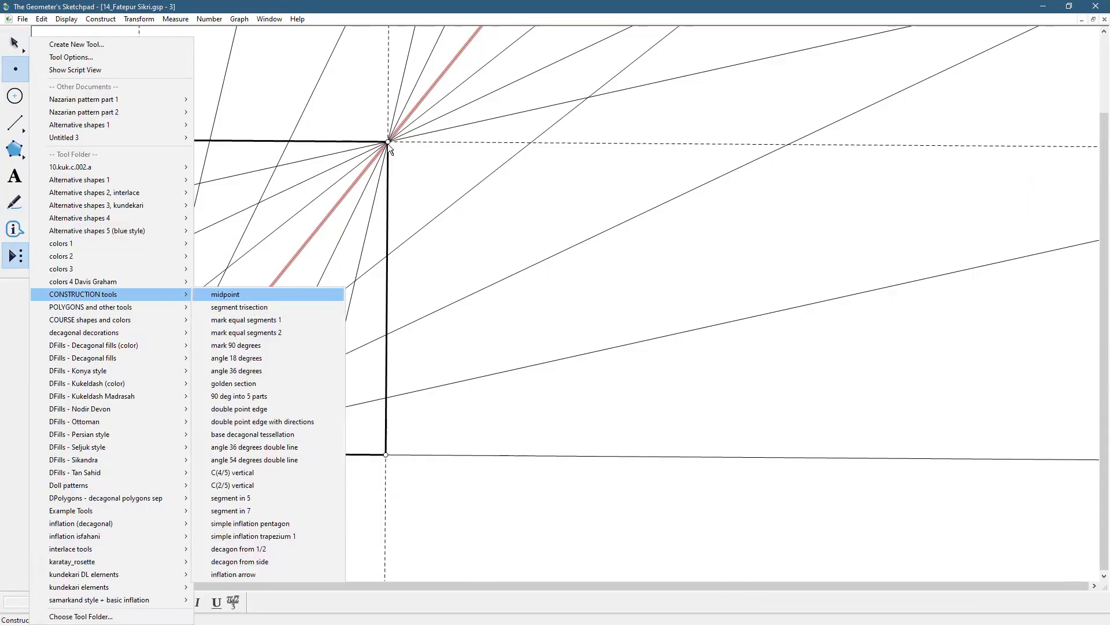
{"action": "left_click", "coordinate": [388, 142]}
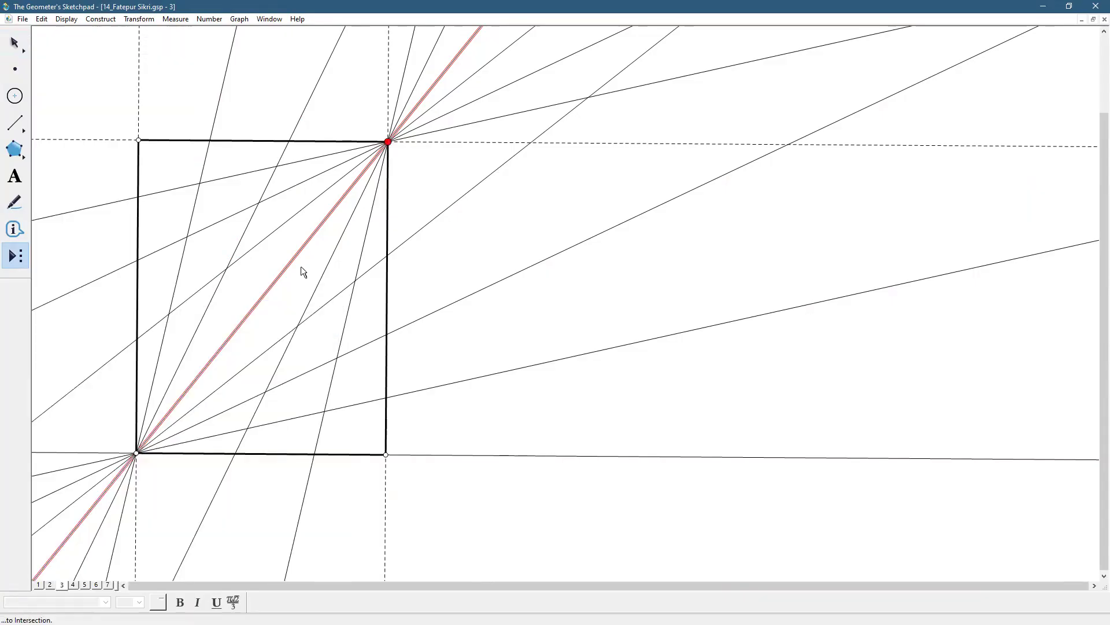
{"action": "left_click", "coordinate": [137, 450]}
{"action": "key", "text": "Escape"}
{"action": "left_click", "coordinate": [496, 240]}
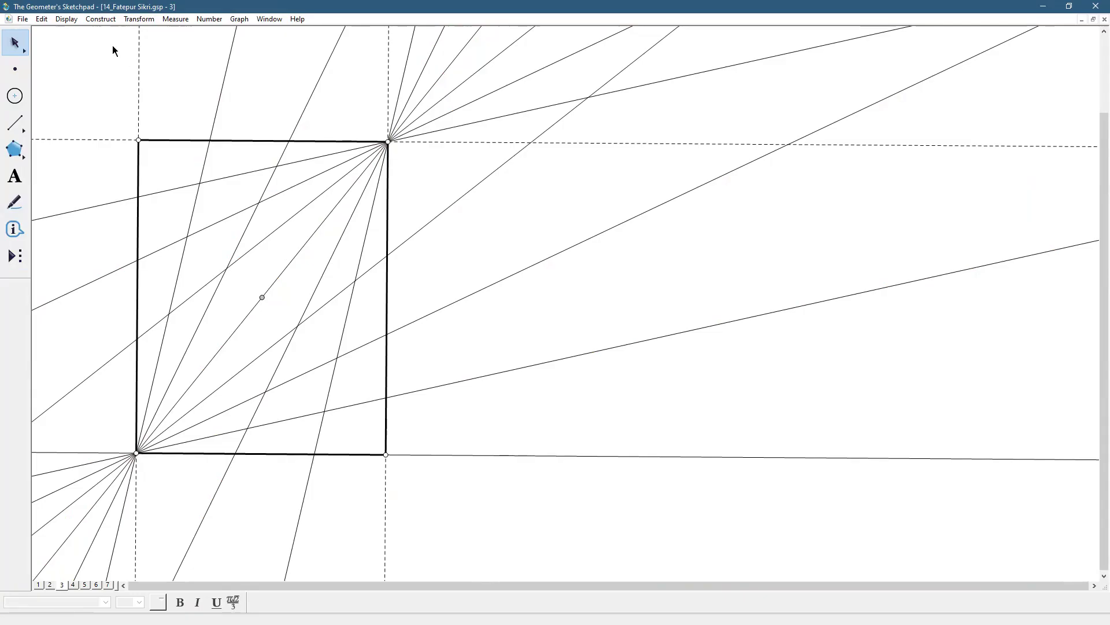
{"action": "left_click", "coordinate": [101, 19]}
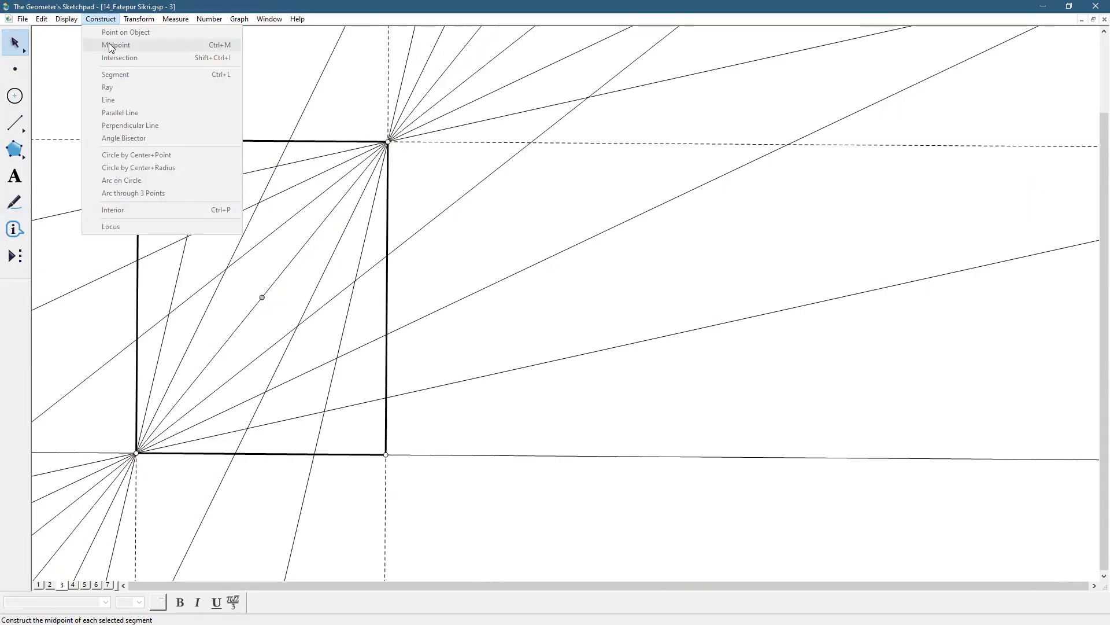
{"action": "left_click", "coordinate": [476, 340]}
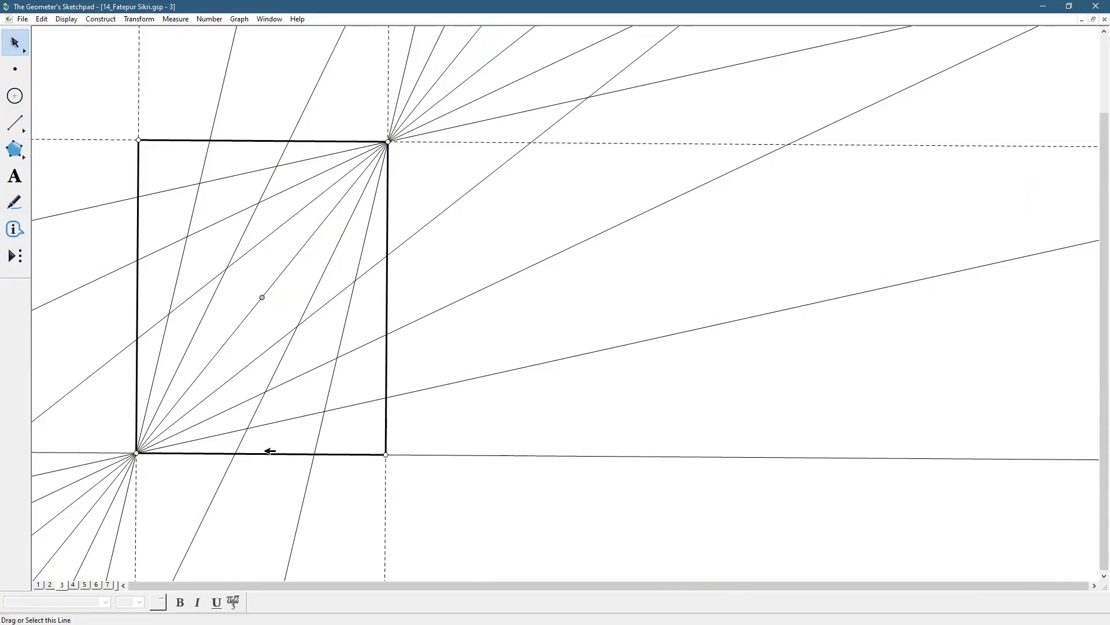
{"action": "left_click", "coordinate": [263, 452]}
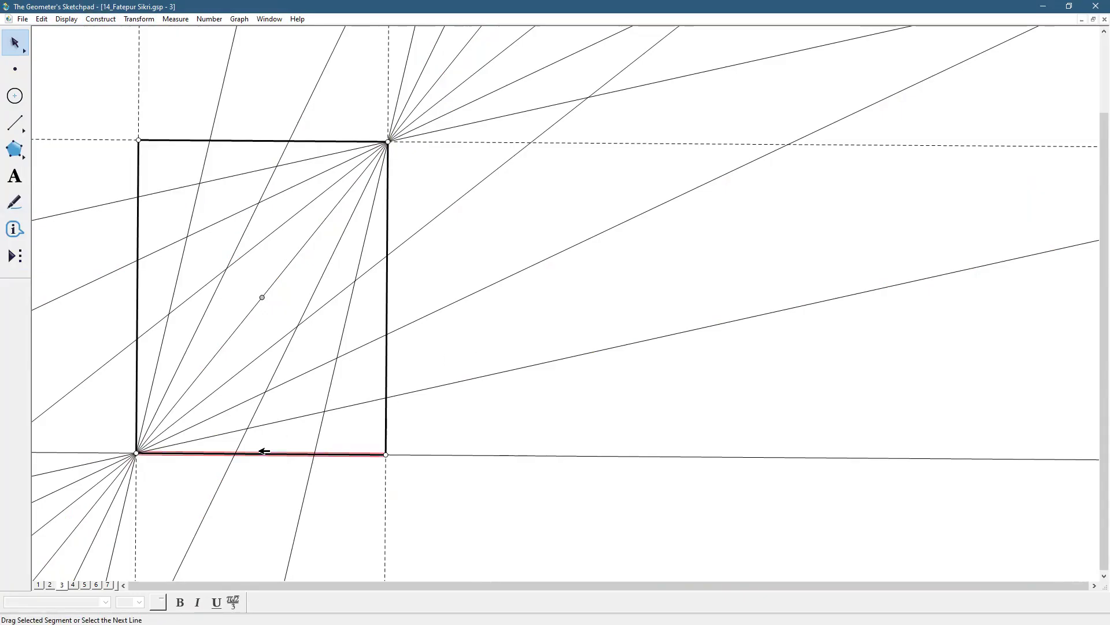
{"action": "left_click", "coordinate": [113, 22]}
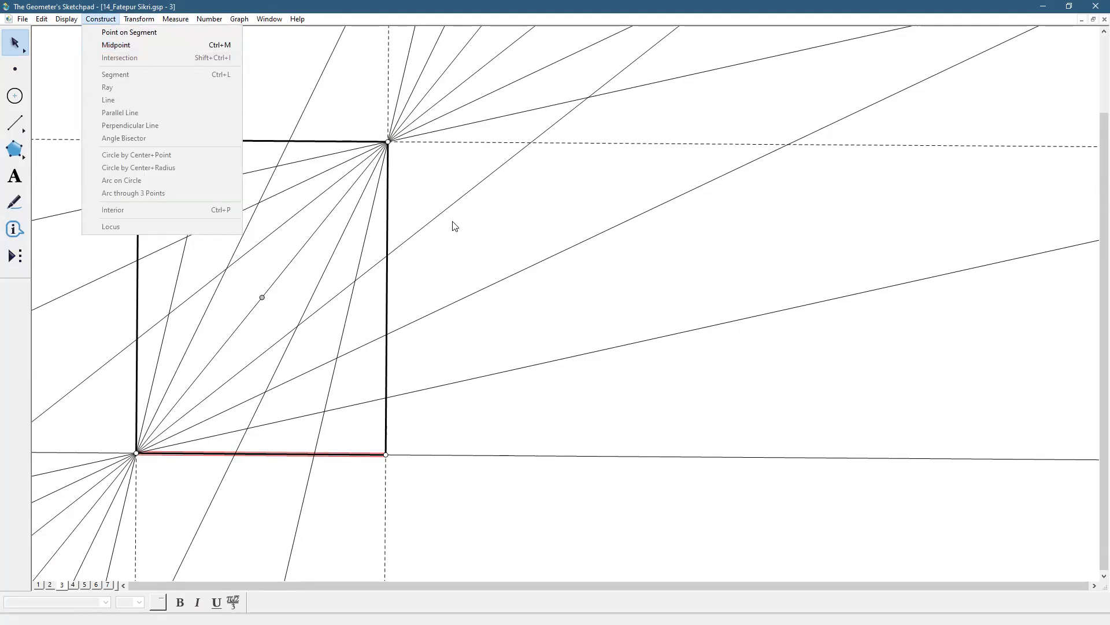
{"action": "left_click", "coordinate": [460, 245]}
{"action": "left_click", "coordinate": [460, 246]}
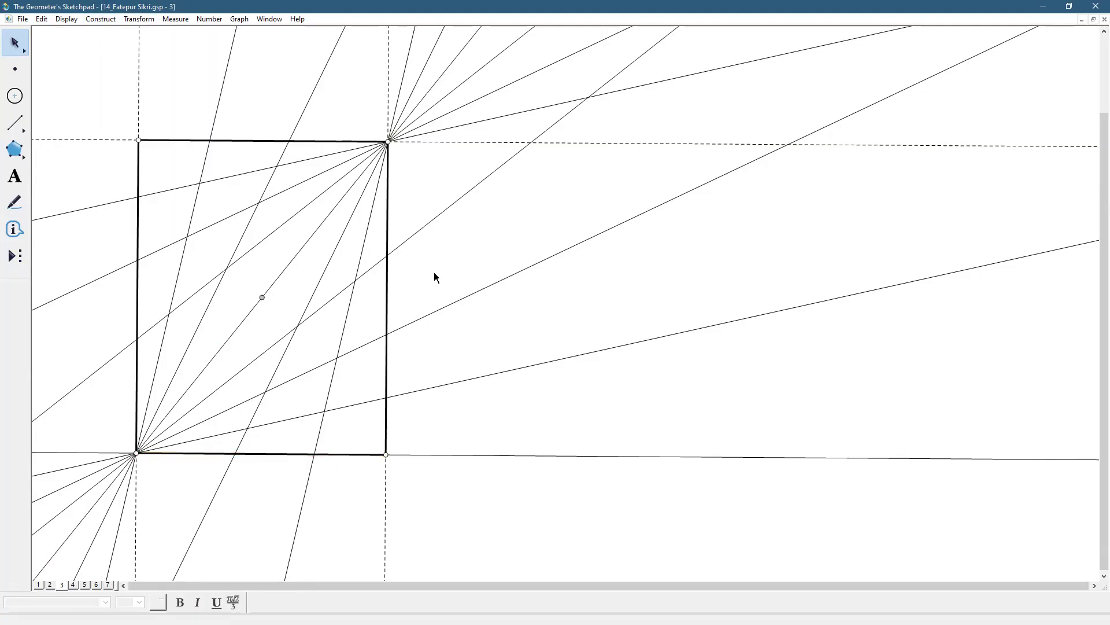
{"action": "left_click", "coordinate": [288, 268]}
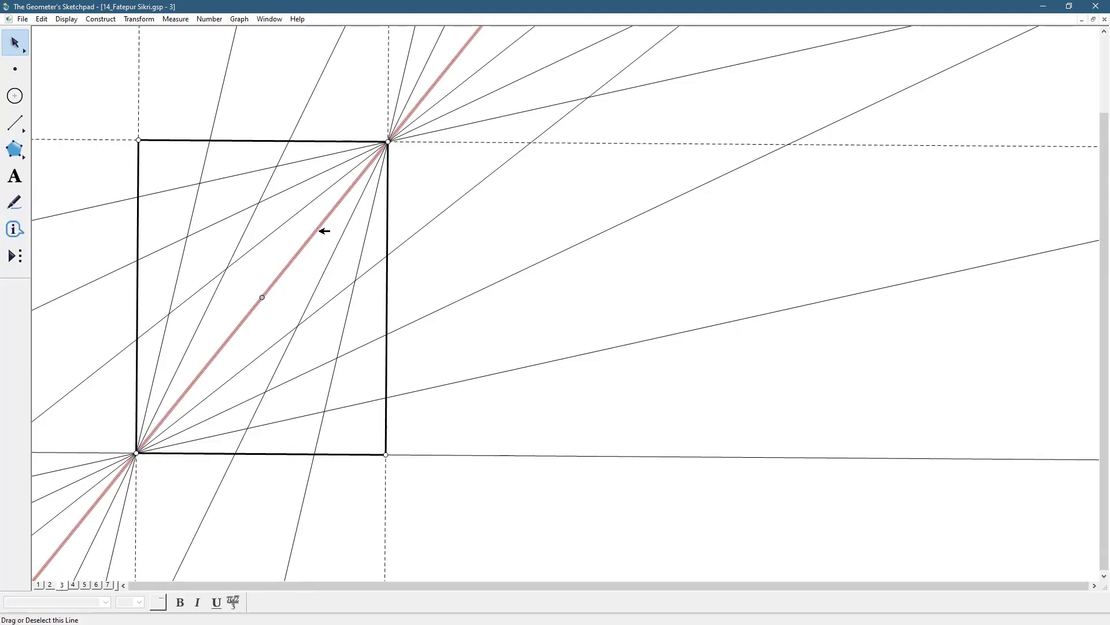
{"action": "left_click", "coordinate": [483, 229]}
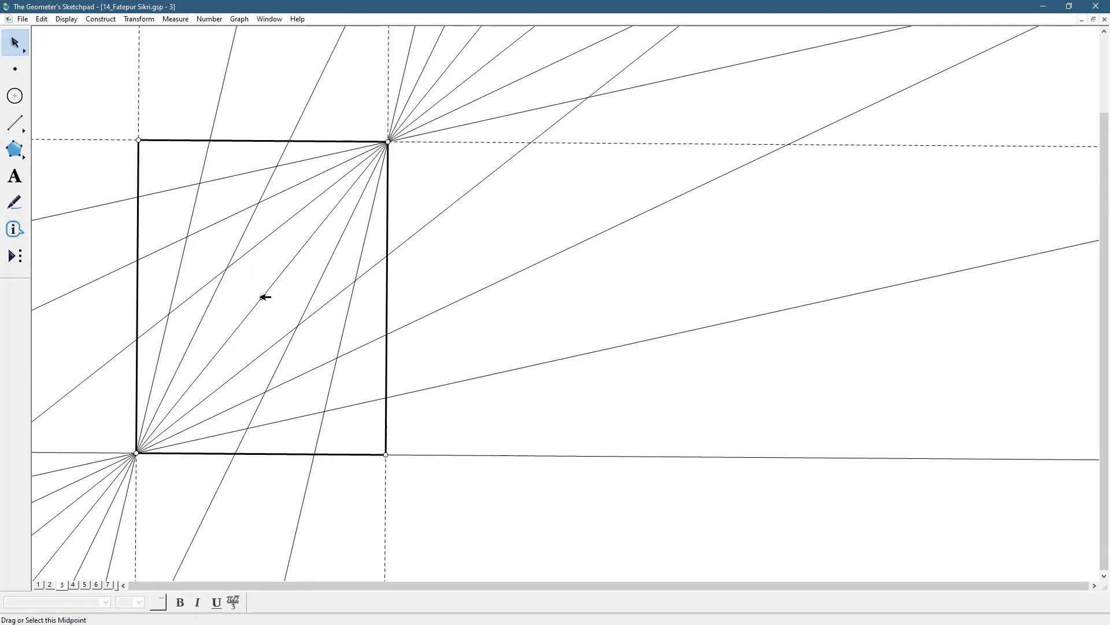
Rotate the rectangle's diagonal line by 45 degrees about its midpoint
{"action": "left_click", "coordinate": [275, 282]}
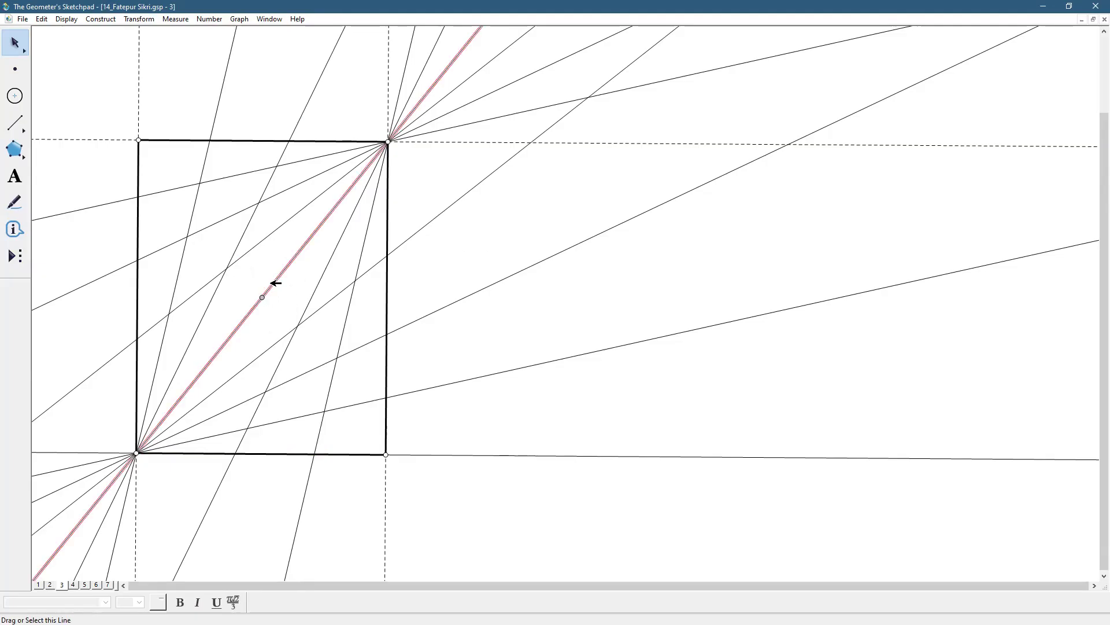
{"action": "left_click", "coordinate": [128, 23]}
{"action": "left_click", "coordinate": [134, 125]}
{"action": "type", "text": "45"}
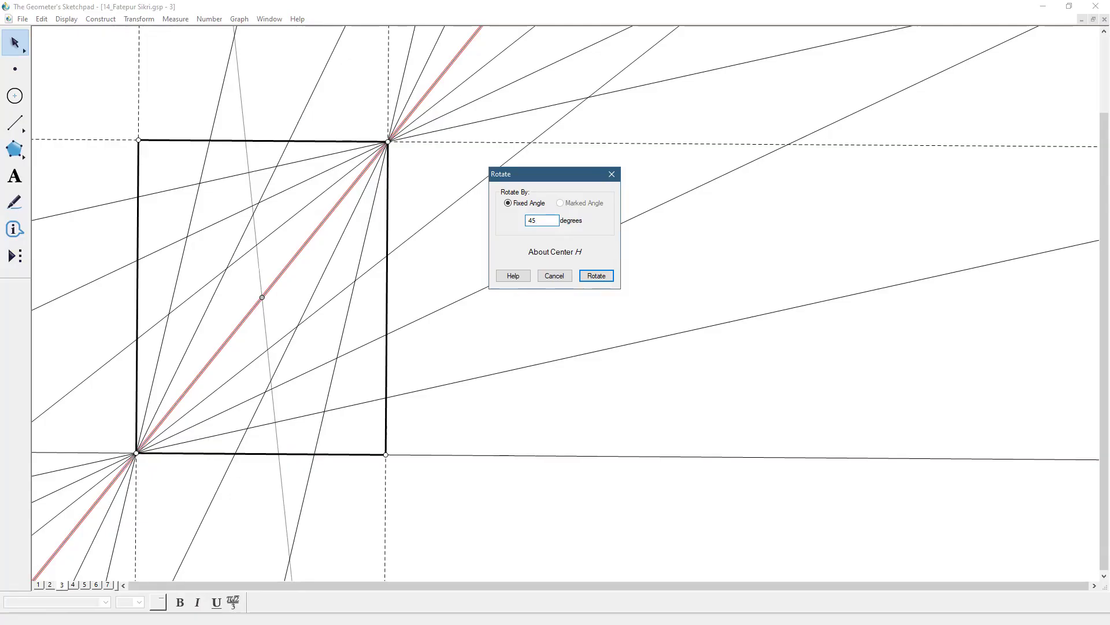
{"action": "left_click", "coordinate": [596, 277]}
{"action": "left_click", "coordinate": [558, 303]}
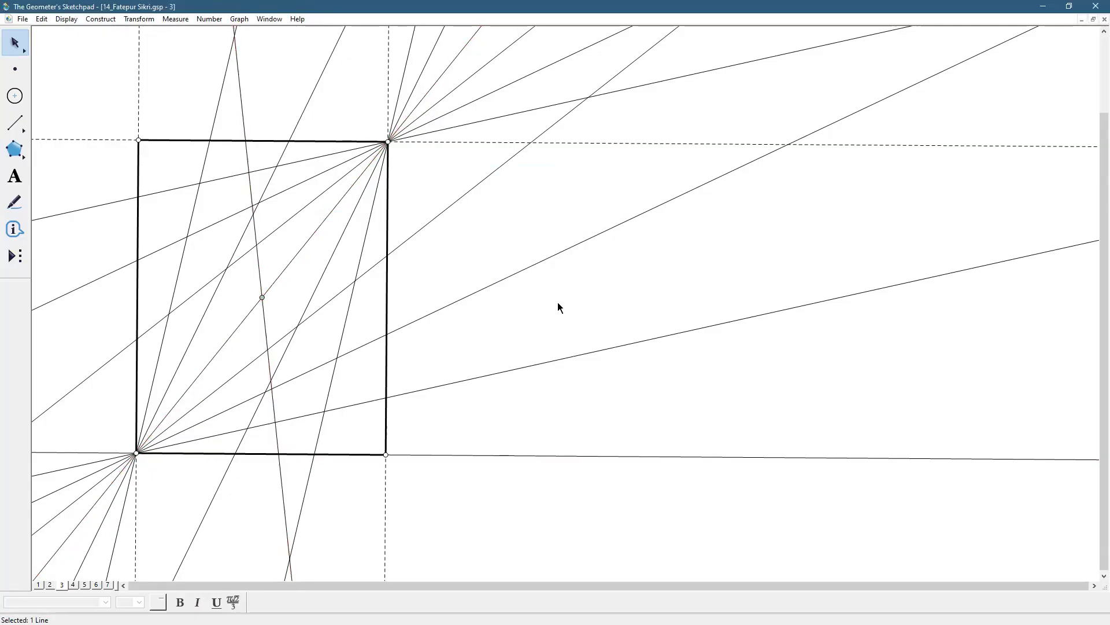
Draw a thin circle centred on the diagonal's midpoint, through the upper intersection of the 45-degree line and the nearest fan line
{"action": "left_click", "coordinate": [23, 102]}
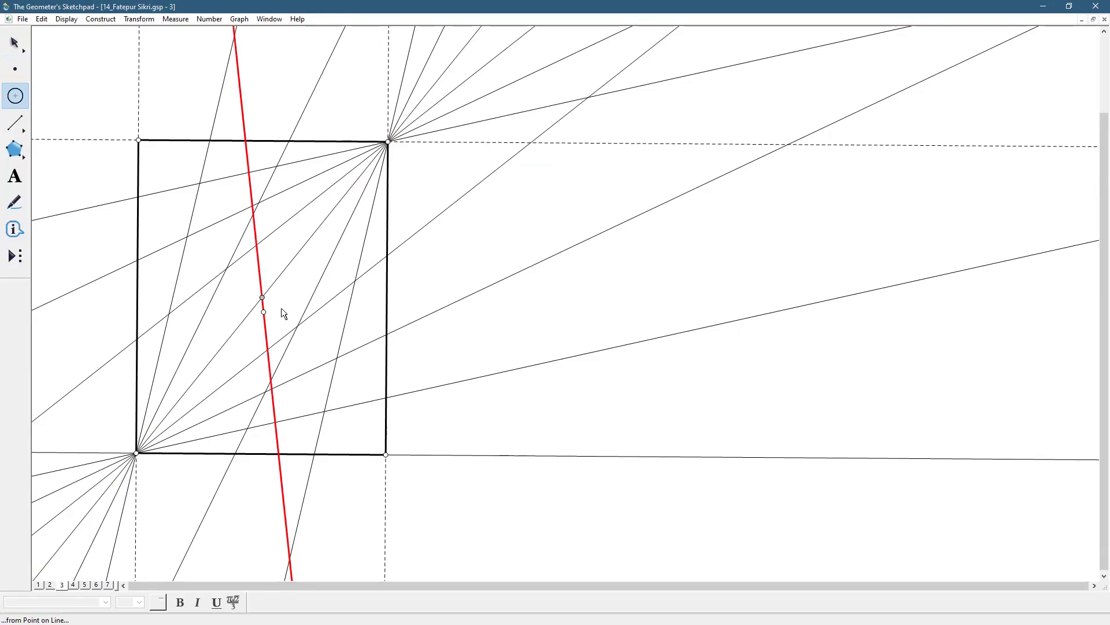
{"action": "left_click_drag", "start_coordinate": [262, 297], "coordinate": [258, 245]}
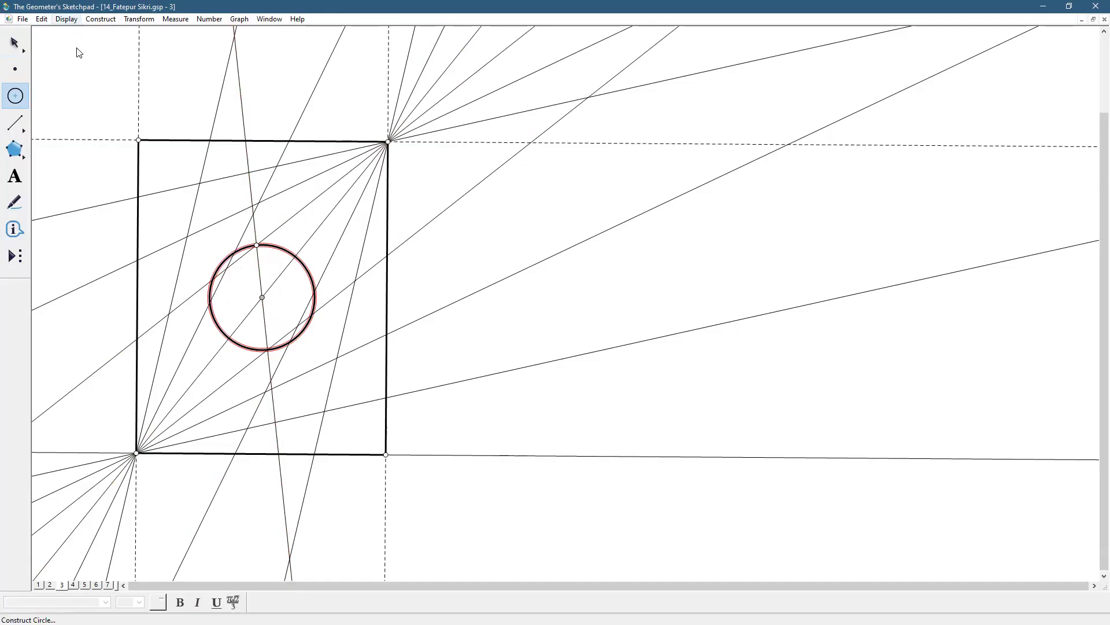
{"action": "left_click", "coordinate": [66, 19]}
{"action": "mouse_move", "coordinate": [76, 47]}
{"action": "left_click", "coordinate": [243, 56]}
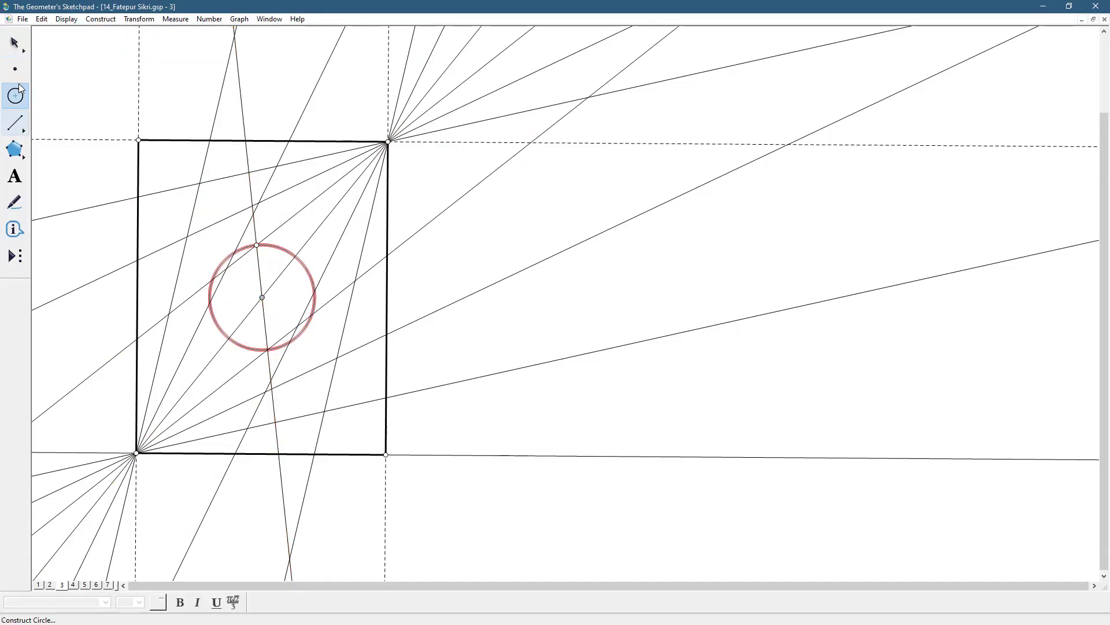
{"action": "left_click", "coordinate": [23, 46]}
{"action": "left_click", "coordinate": [66, 58]}
Inscribe a square in the central circle with red medium-width segments, joining its intersections with the 45-degree line and the adjacent fan lines
{"action": "left_click", "coordinate": [14, 123]}
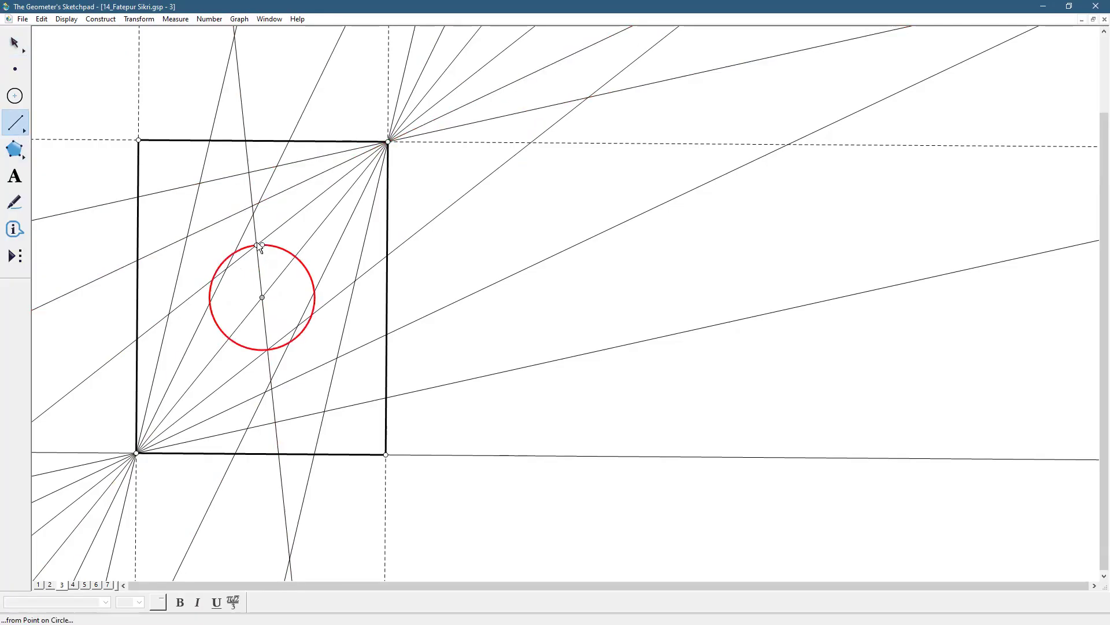
{"action": "left_click_drag", "start_coordinate": [257, 246], "coordinate": [314, 290]}
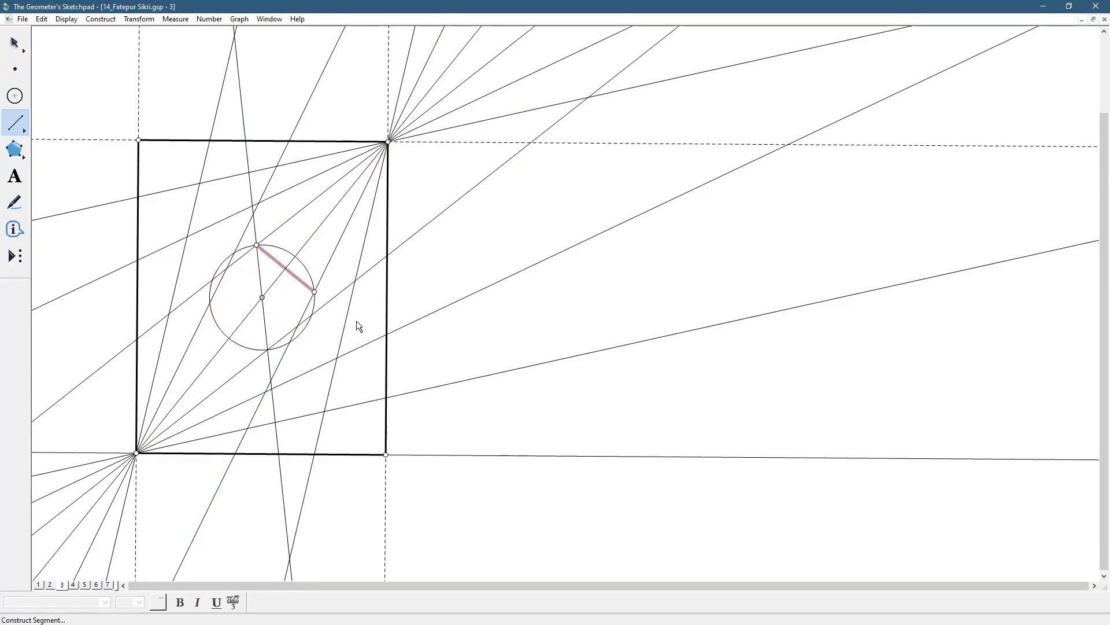
{"action": "left_click", "coordinate": [74, 22]}
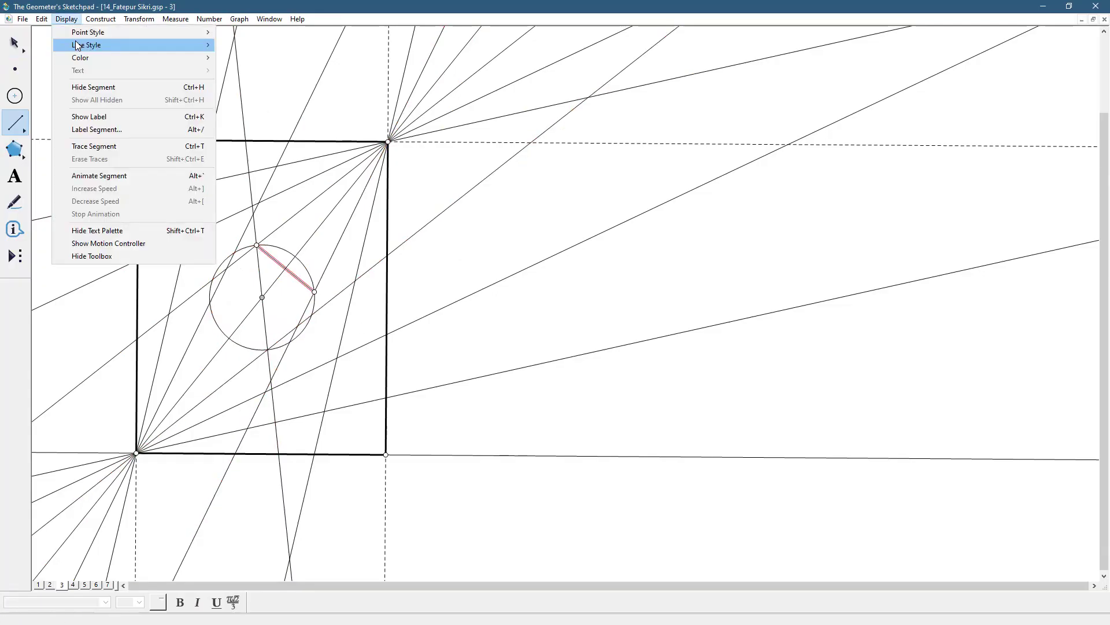
{"action": "mouse_move", "coordinate": [75, 41]}
{"action": "left_click", "coordinate": [257, 72]}
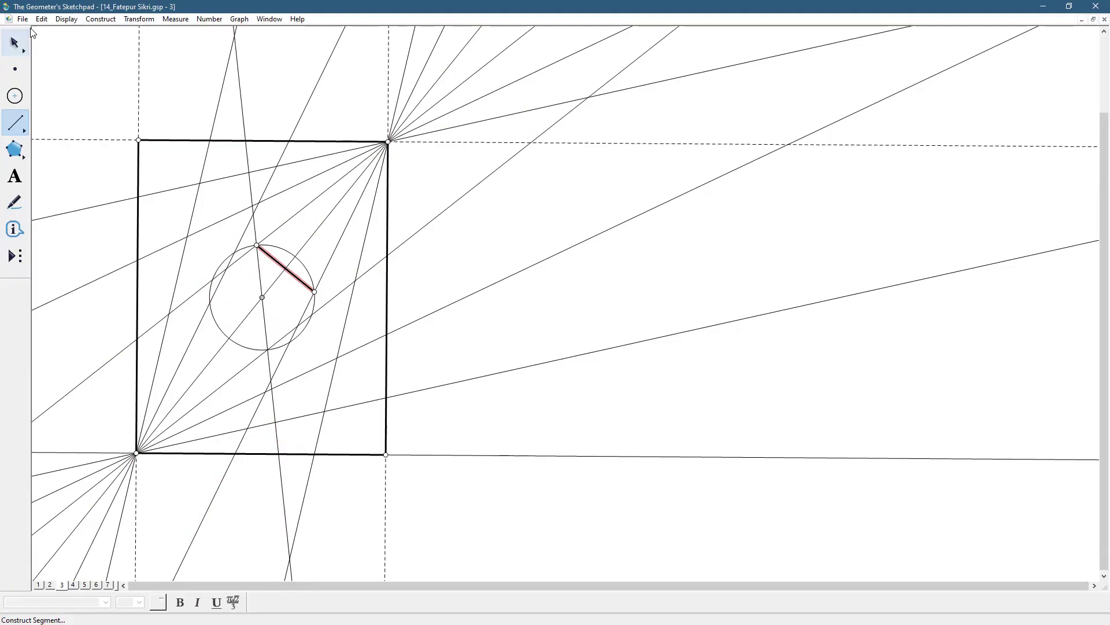
{"action": "left_click", "coordinate": [69, 19]}
{"action": "mouse_move", "coordinate": [100, 62]}
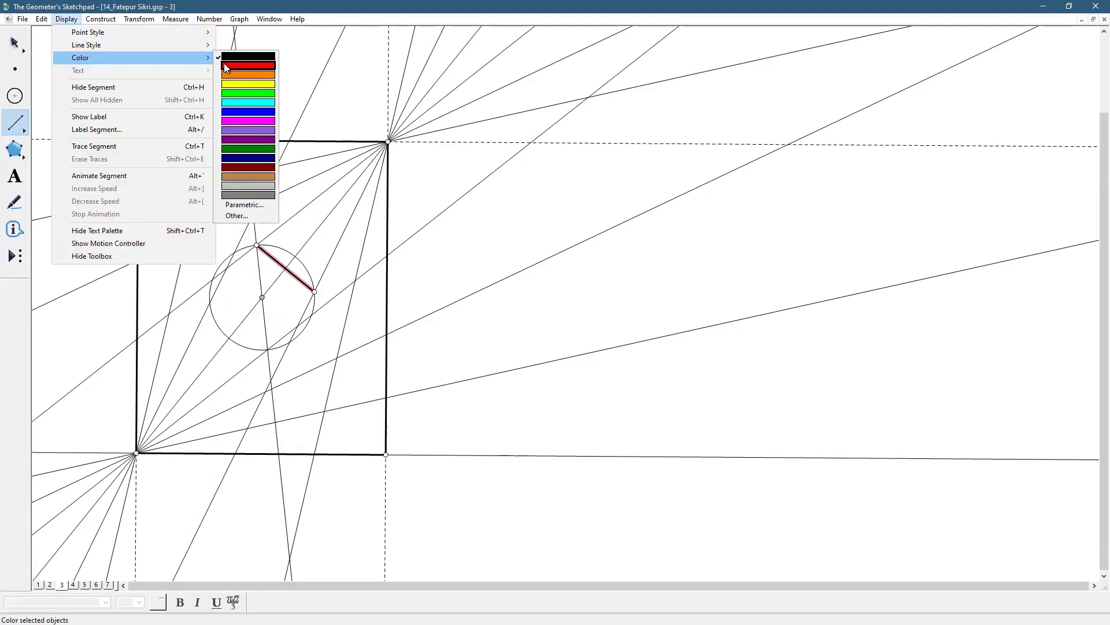
{"action": "left_click", "coordinate": [224, 63]}
{"action": "left_click_drag", "start_coordinate": [317, 293], "coordinate": [257, 246]}
{"action": "key", "text": "Escape"}
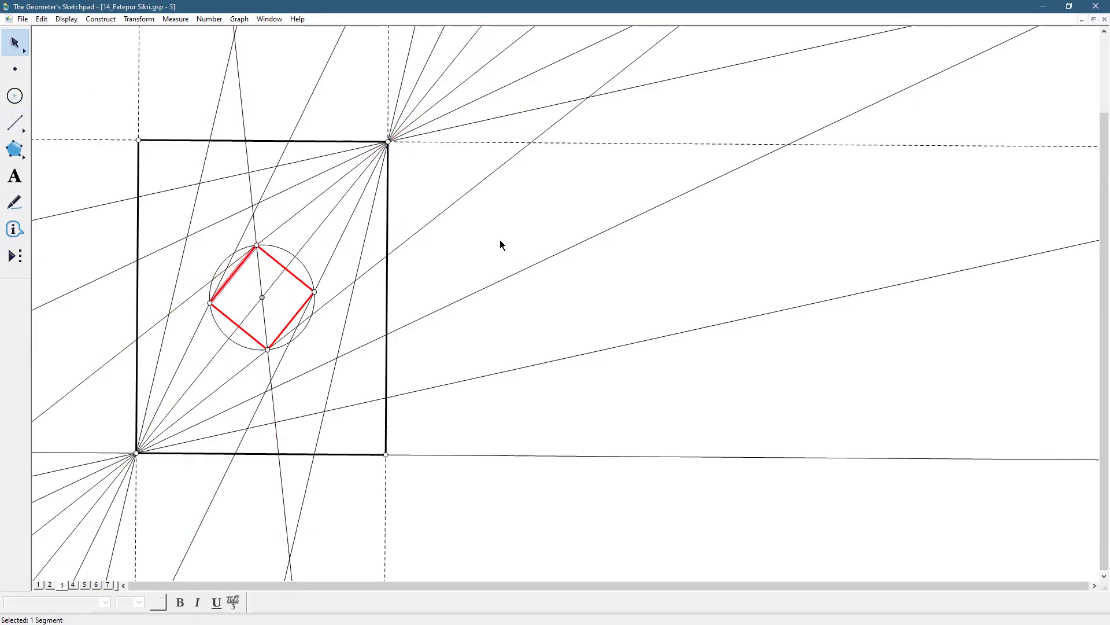
{"action": "key", "text": "Escape"}
Create a Hide/Show action button for the central circle and the 45-degree line, and use it to hide both
{"action": "left_click", "coordinate": [274, 360]}
{"action": "left_click", "coordinate": [252, 349]}
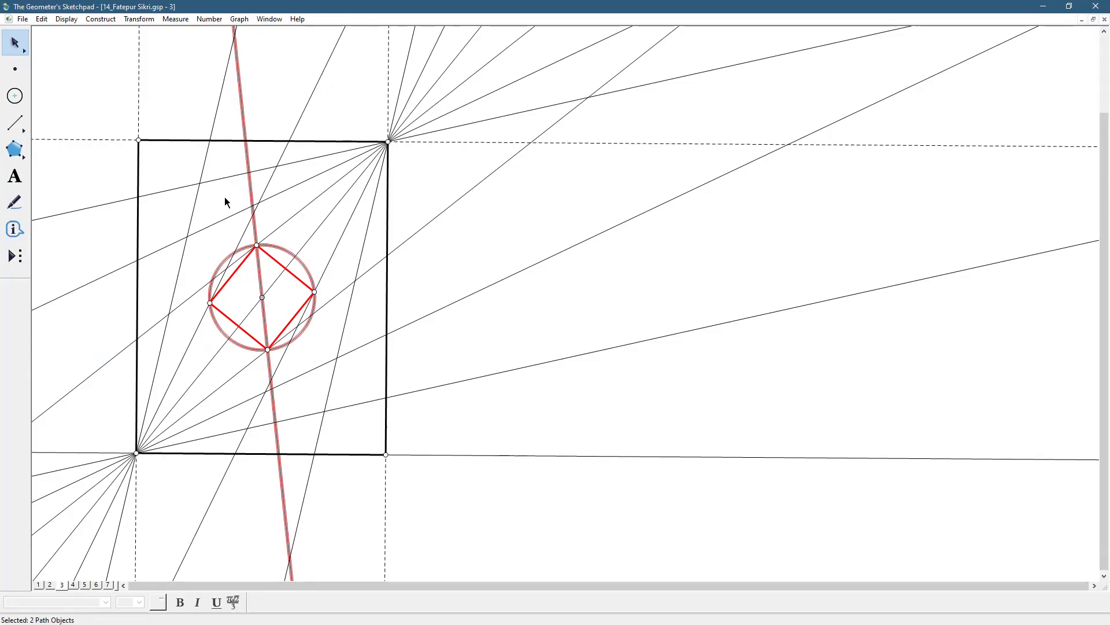
{"action": "left_click", "coordinate": [41, 19]}
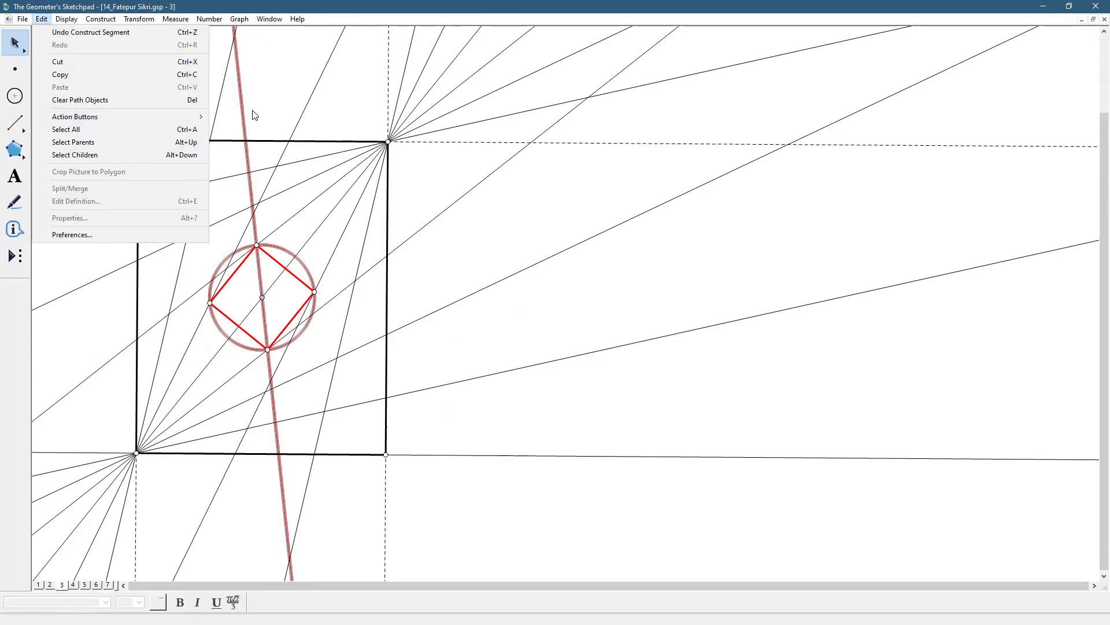
{"action": "left_click", "coordinate": [220, 116]}
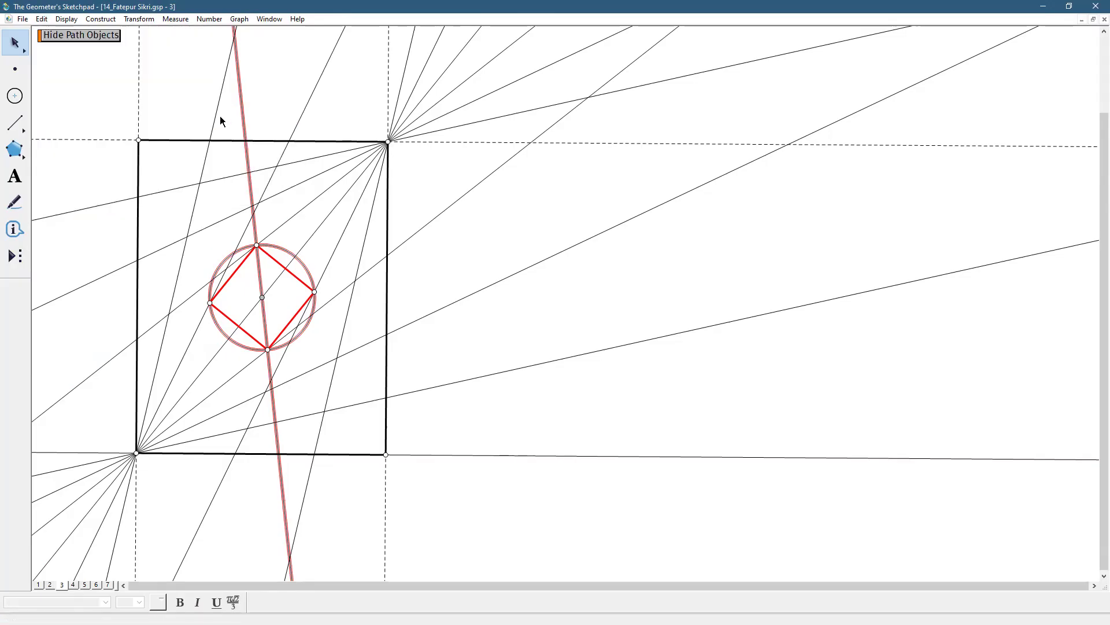
{"action": "left_click", "coordinate": [60, 71]}
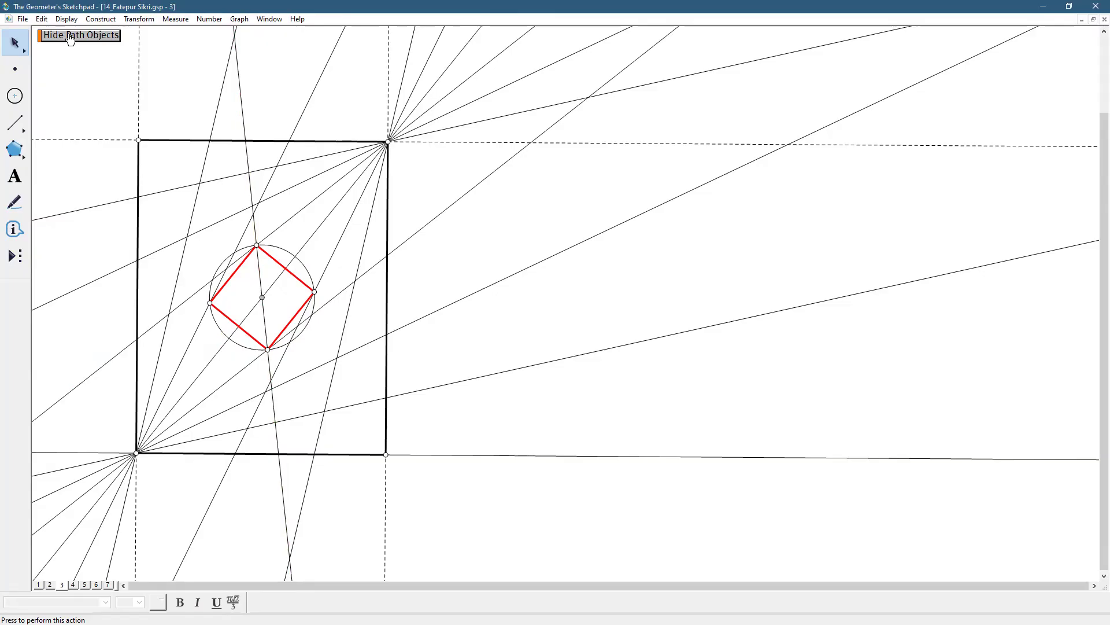
{"action": "left_click", "coordinate": [70, 36]}
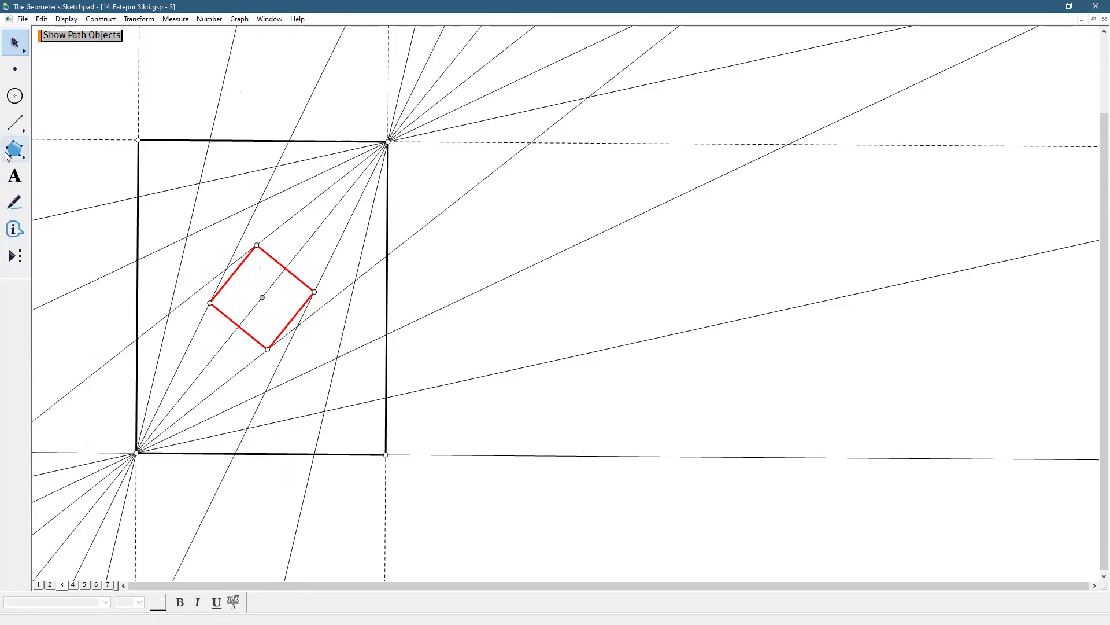
Draw two thin circles centred on the rectangle's lower-left and upper-right corners, each passing through the nearest vertices of the red square
{"action": "left_click", "coordinate": [15, 96]}
{"action": "left_click", "coordinate": [136, 454]}
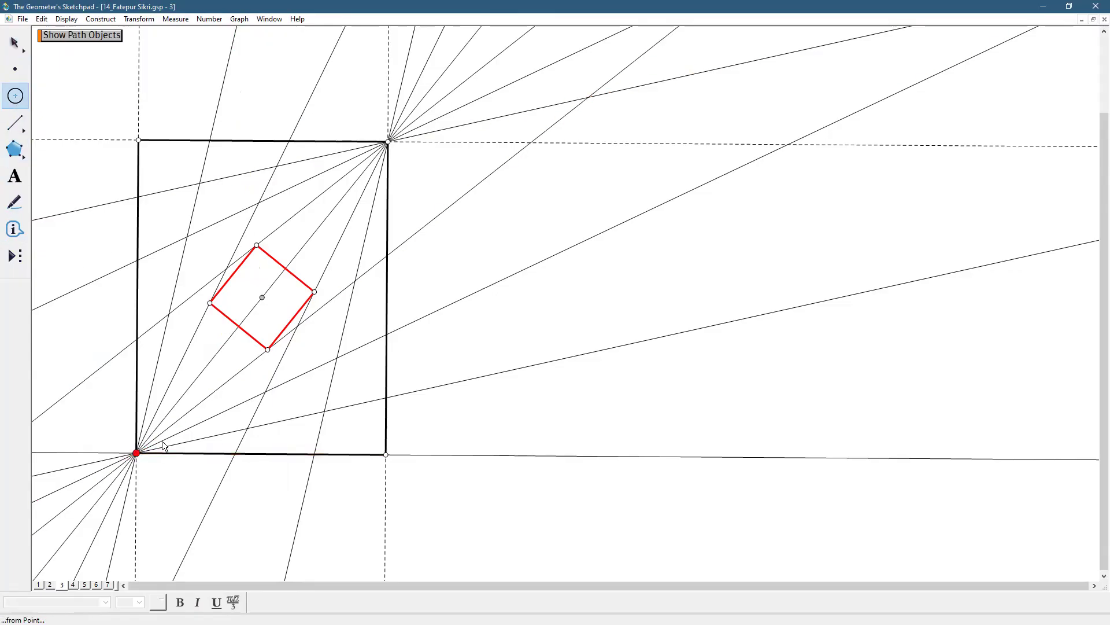
{"action": "left_click", "coordinate": [266, 351]}
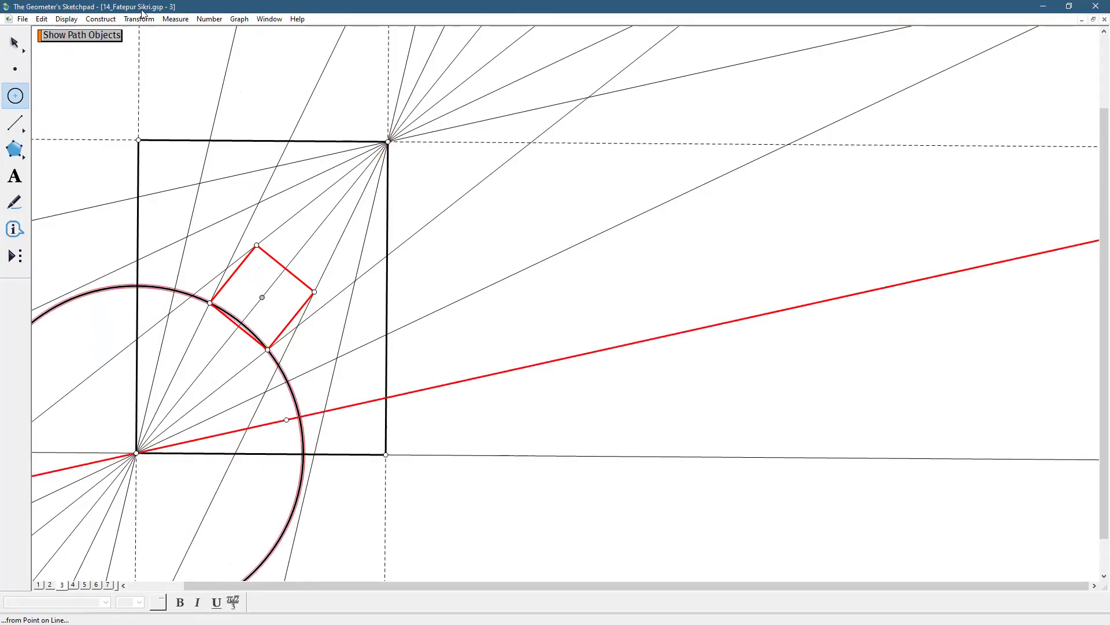
{"action": "left_click", "coordinate": [74, 18]}
{"action": "mouse_move", "coordinate": [74, 43]}
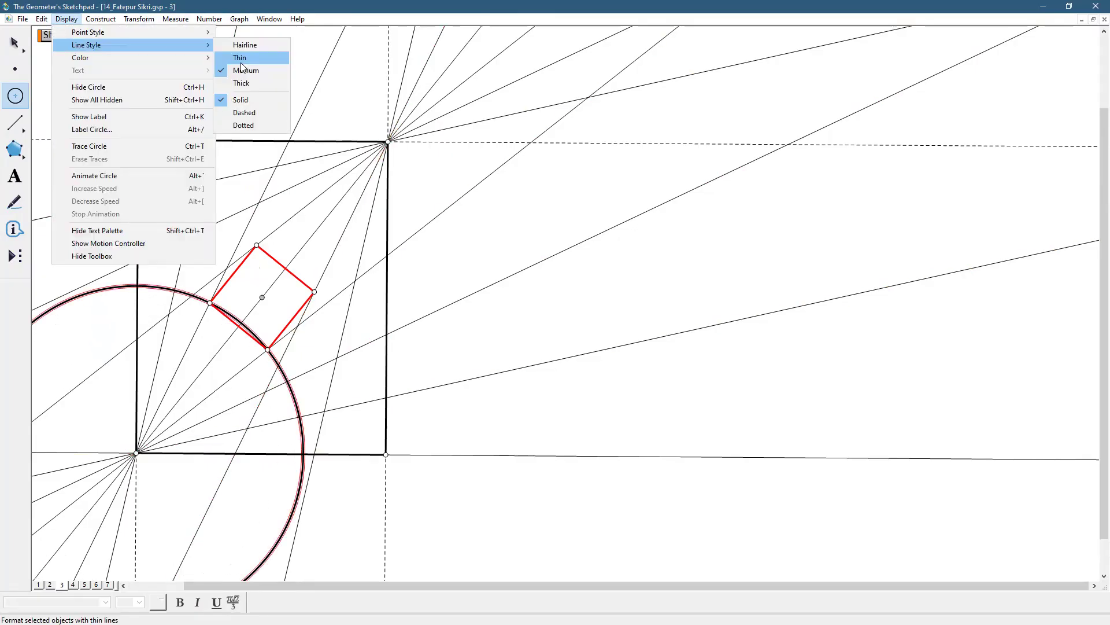
{"action": "left_click", "coordinate": [241, 63]}
{"action": "left_click", "coordinate": [389, 140]}
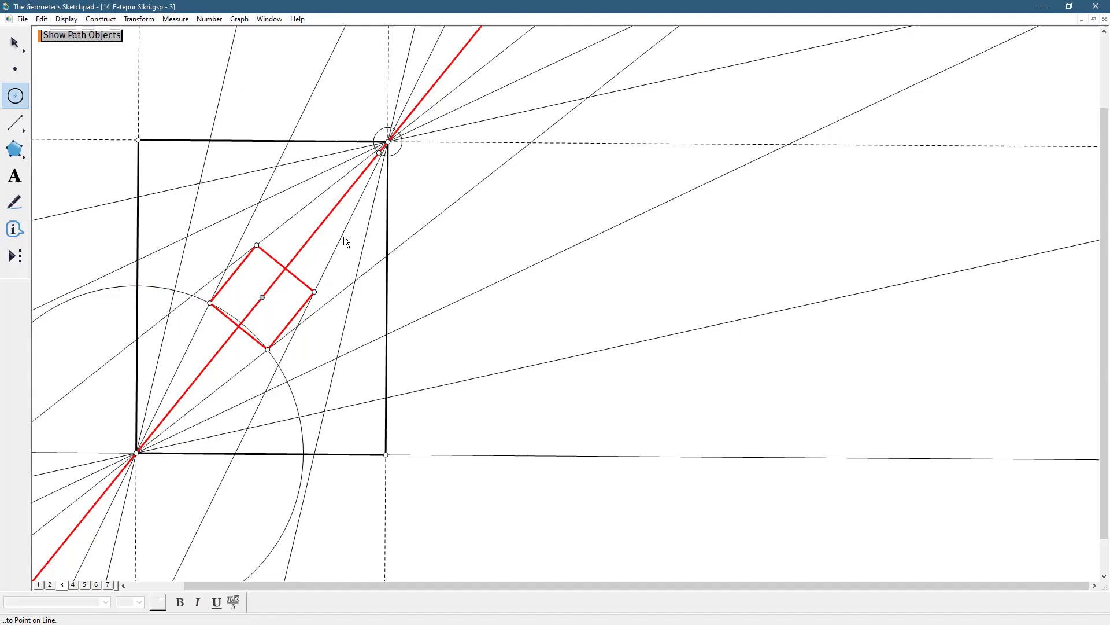
{"action": "left_click", "coordinate": [314, 290]}
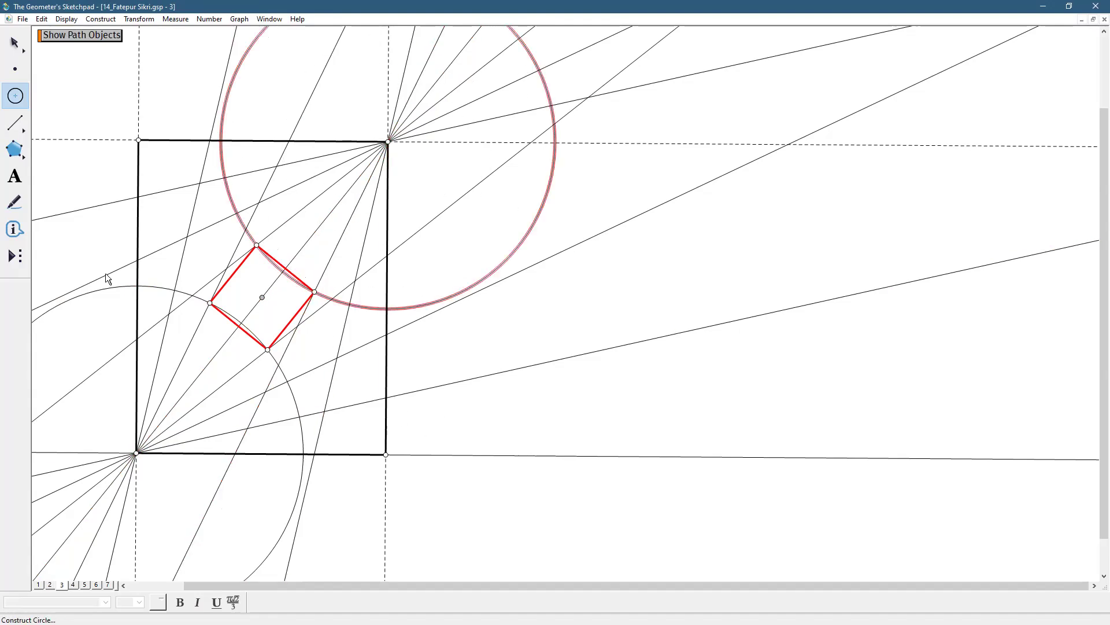
{"action": "left_click", "coordinate": [15, 43]}
{"action": "key", "text": "Escape"}
Draw four red medium-width segments along the corner circles, joining each square vertex to the circles' adjacent intersections with the vertical sides and flattest fan lines
{"action": "left_click", "coordinate": [16, 128]}
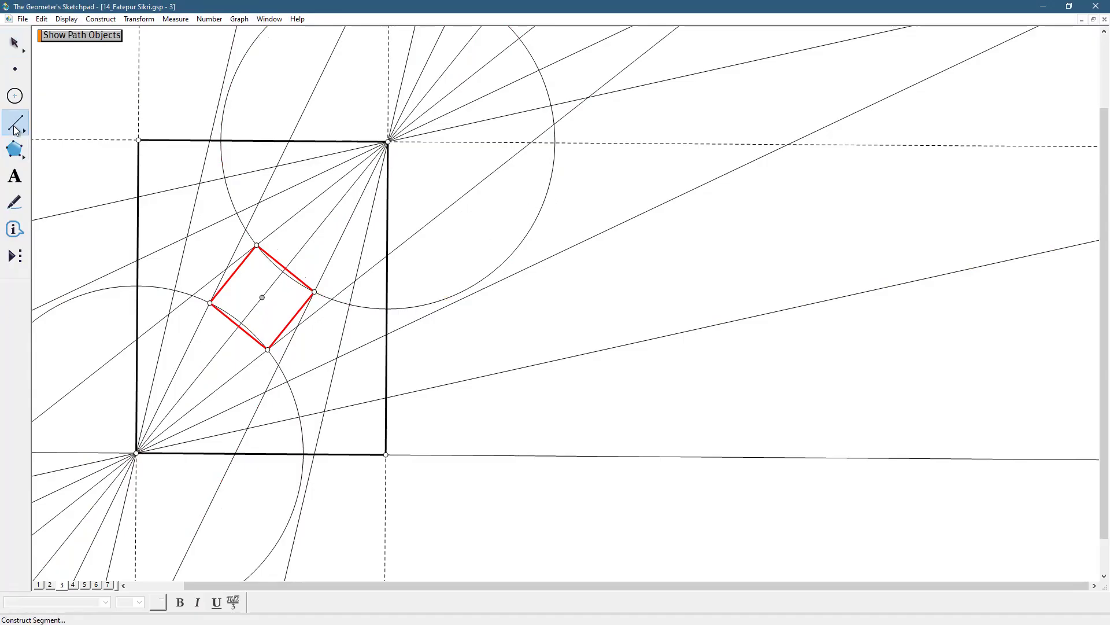
{"action": "left_click_drag", "start_coordinate": [137, 287], "coordinate": [208, 302]}
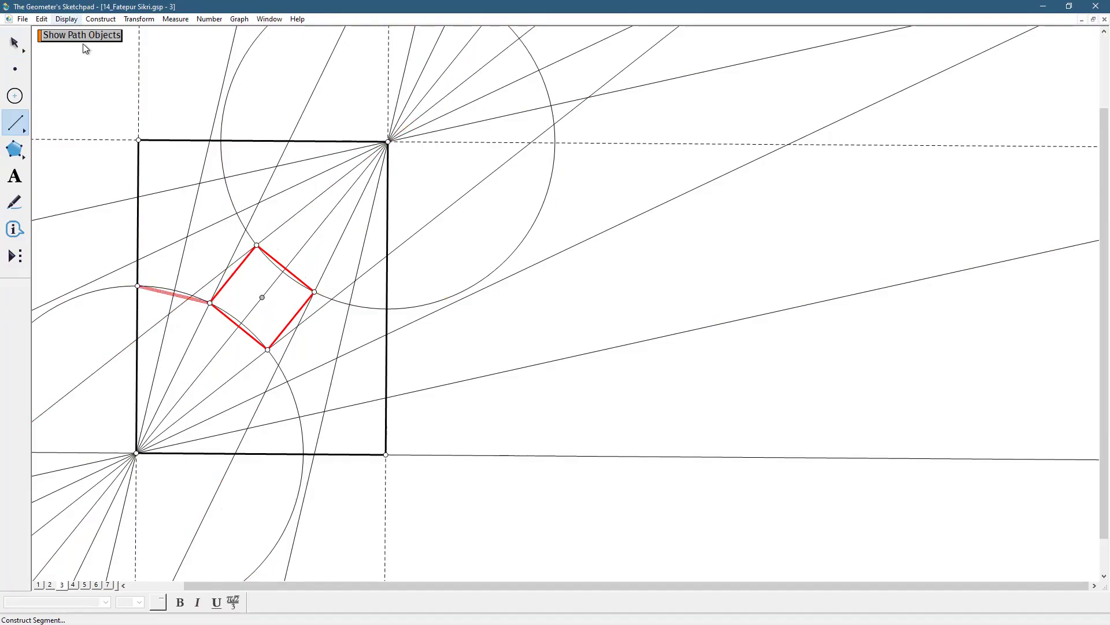
{"action": "left_click", "coordinate": [68, 19]}
{"action": "mouse_move", "coordinate": [197, 45]}
{"action": "left_click", "coordinate": [240, 72]}
{"action": "left_click_drag", "start_coordinate": [268, 351], "coordinate": [300, 418]}
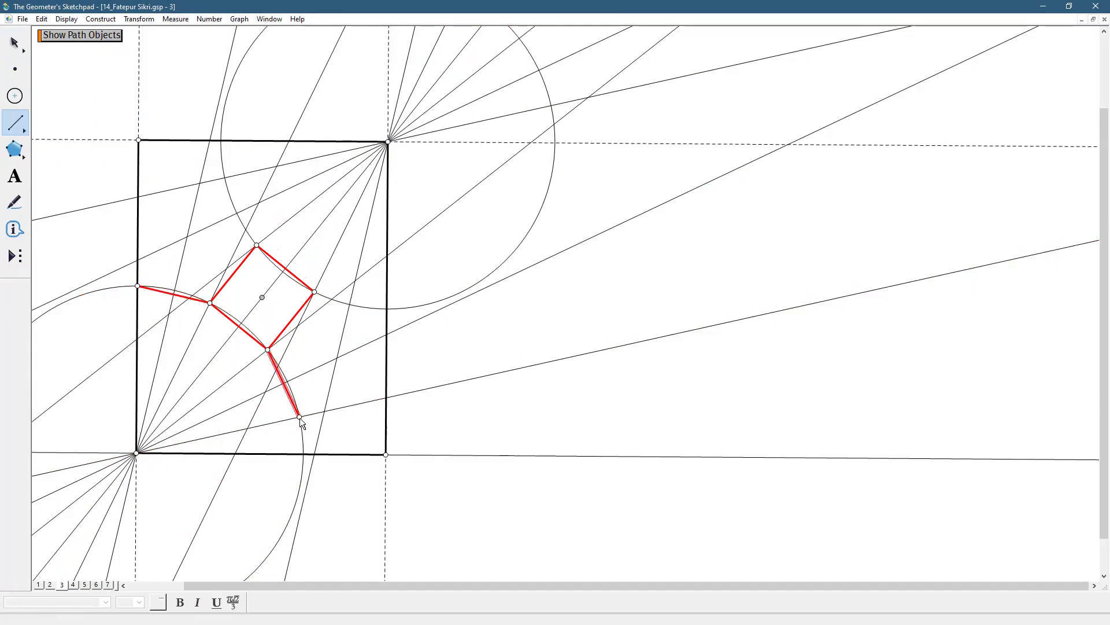
{"action": "left_click_drag", "start_coordinate": [315, 292], "coordinate": [384, 305]}
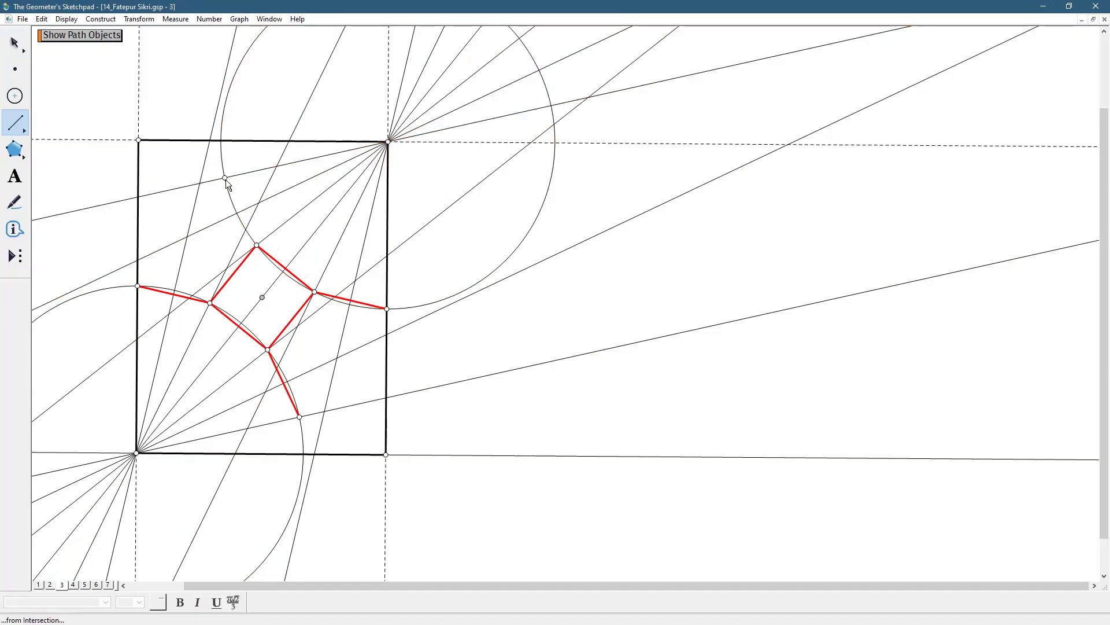
{"action": "left_click", "coordinate": [257, 245]}
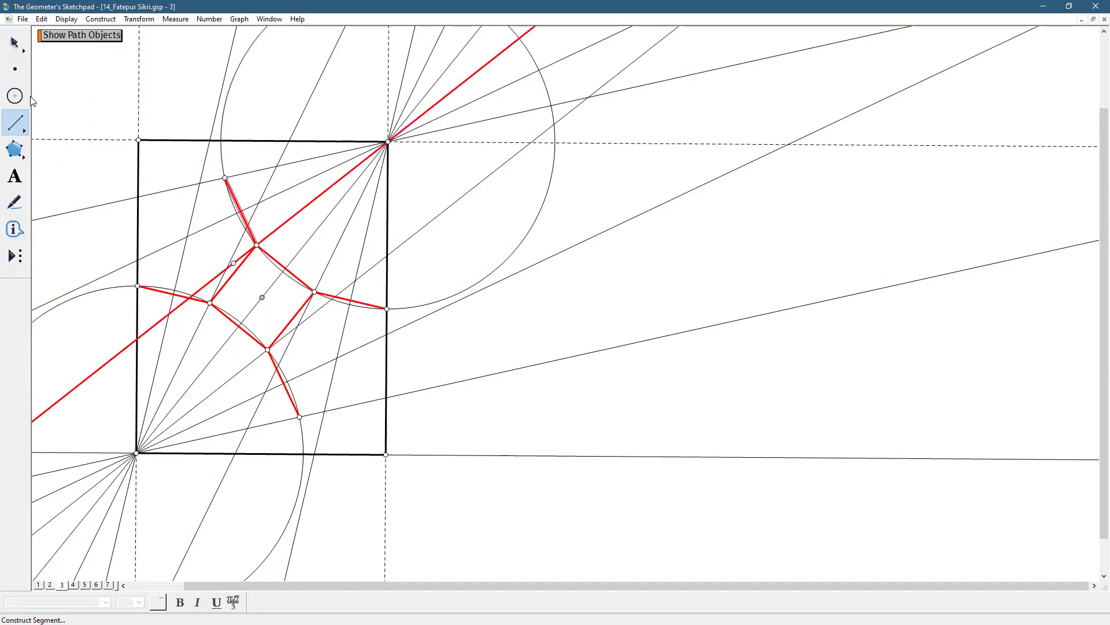
{"action": "key", "text": "Escape"}
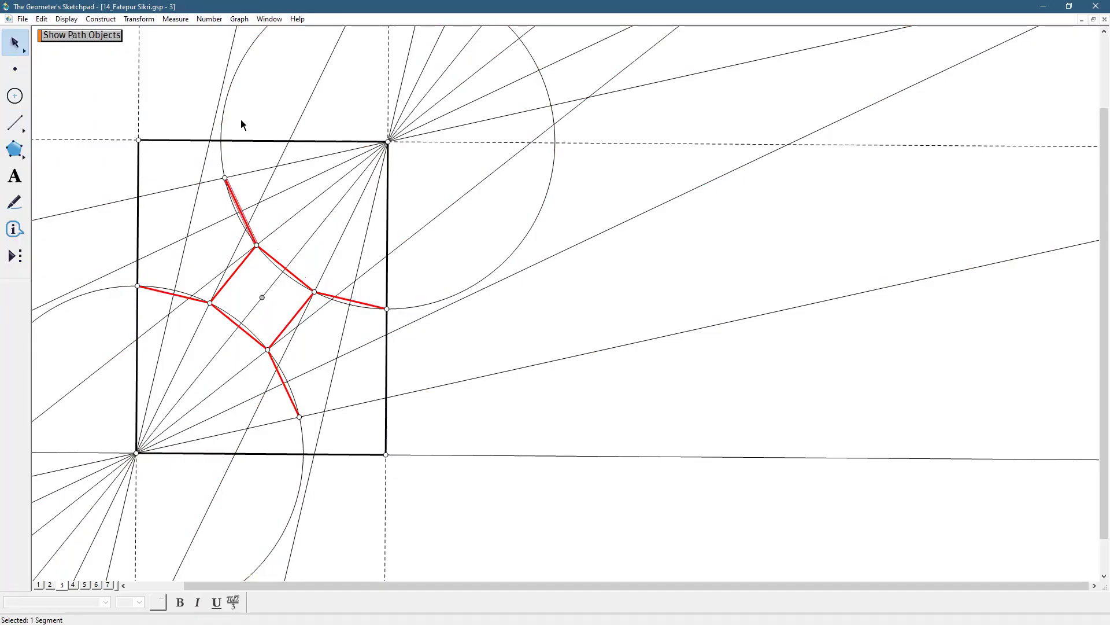
Reflect the red segment above the square's upper vertex and that vertex across the flattest fan line from the rectangle's upper-right corner
{"action": "key", "text": "Escape"}
{"action": "double_click", "coordinate": [248, 173]}
{"action": "left_click", "coordinate": [239, 196]}
{"action": "left_click", "coordinate": [256, 245]}
{"action": "left_click", "coordinate": [137, 19]}
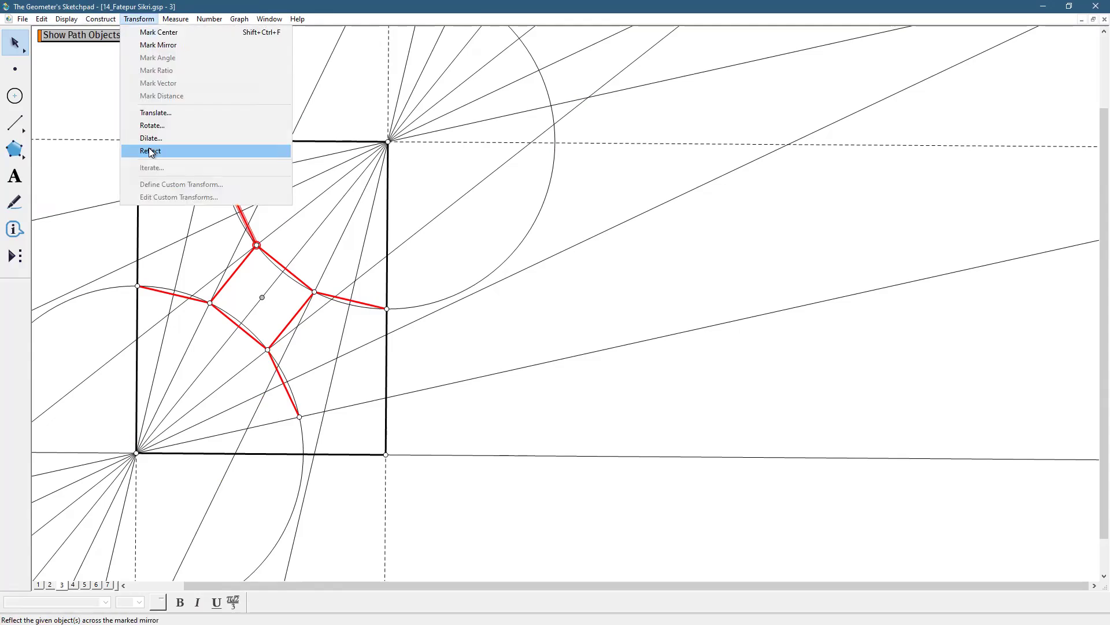
{"action": "left_click", "coordinate": [150, 152]}
{"action": "left_click", "coordinate": [472, 423]}
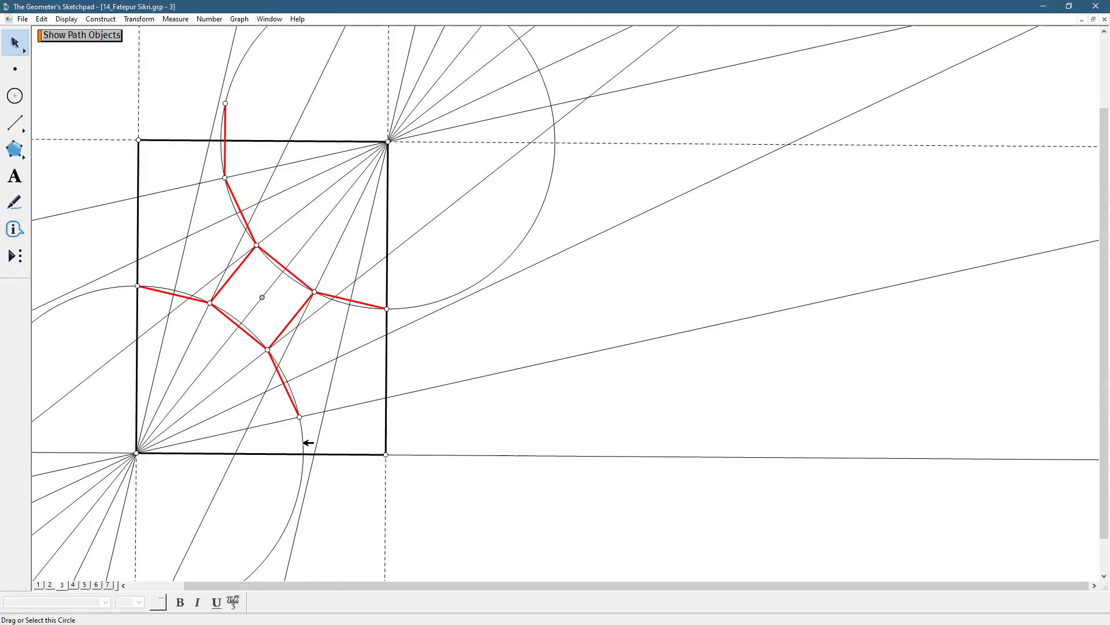
Reflect the red segment below the square's lowest vertex and that vertex across the flattest fan line from the rectangle's lower-left corner
{"action": "left_click", "coordinate": [285, 420]}
{"action": "left_click", "coordinate": [289, 403]}
{"action": "left_click", "coordinate": [292, 399]}
{"action": "left_click", "coordinate": [268, 350]}
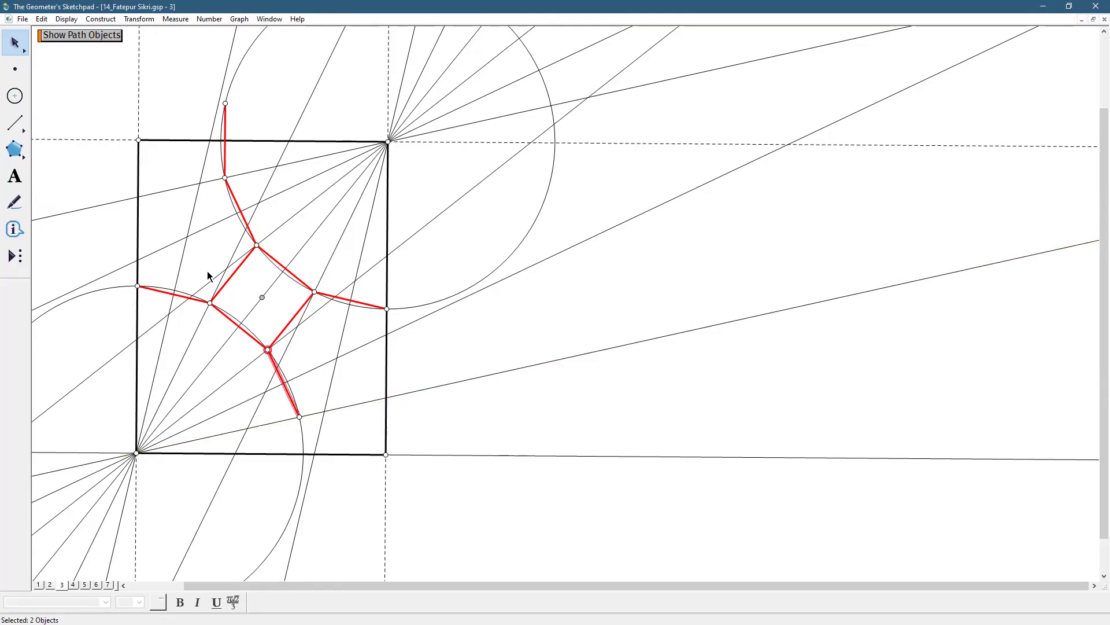
{"action": "left_click", "coordinate": [139, 19]}
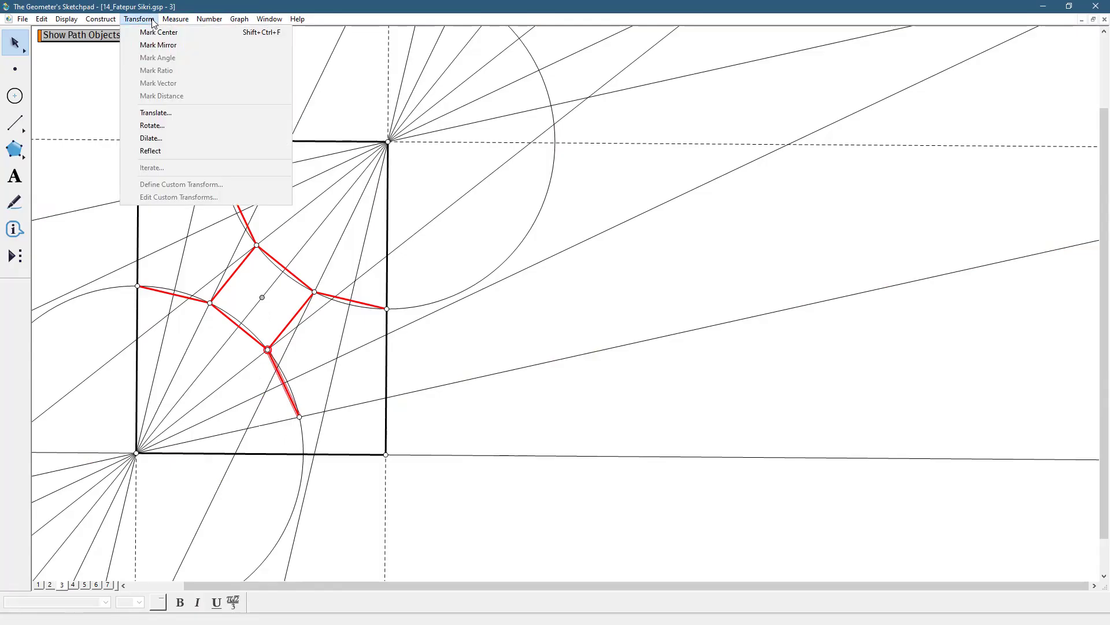
{"action": "left_click", "coordinate": [160, 150]}
{"action": "left_click", "coordinate": [644, 447]}
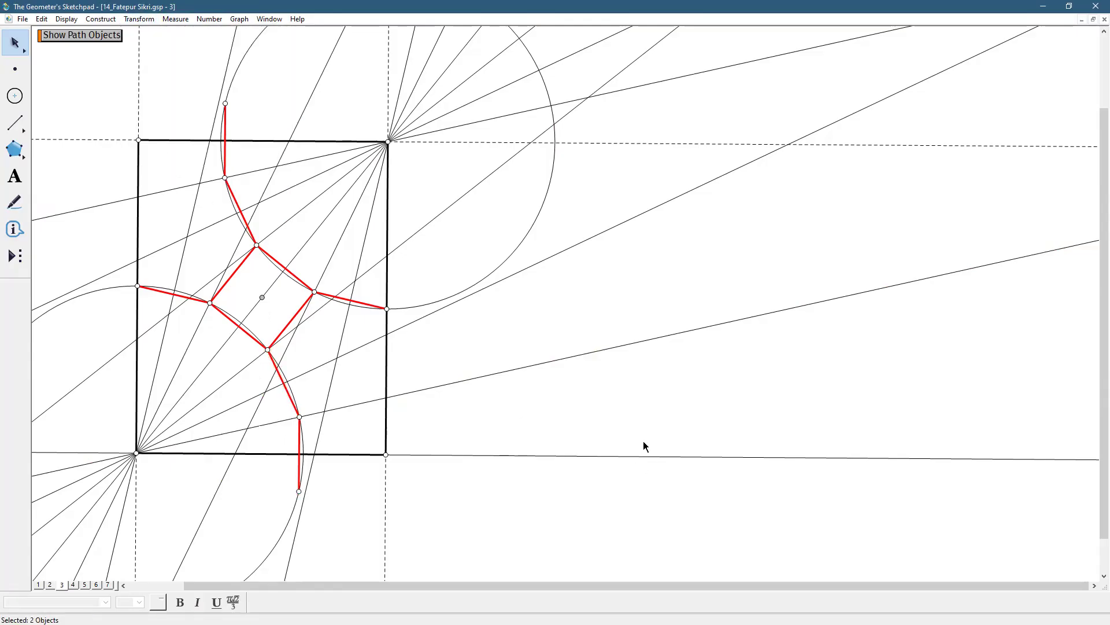
Draw red segments along the two mirror lines, from their corner-circle intersections to the rectangle's left and right sides
{"action": "left_click", "coordinate": [15, 123]}
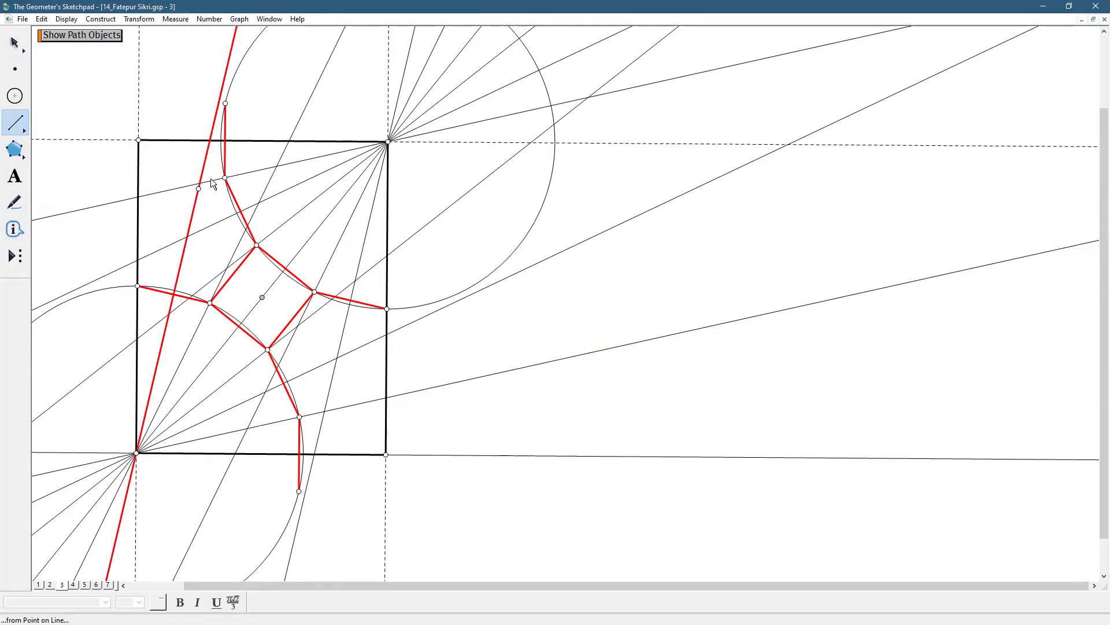
{"action": "left_click_drag", "start_coordinate": [224, 178], "coordinate": [139, 196]}
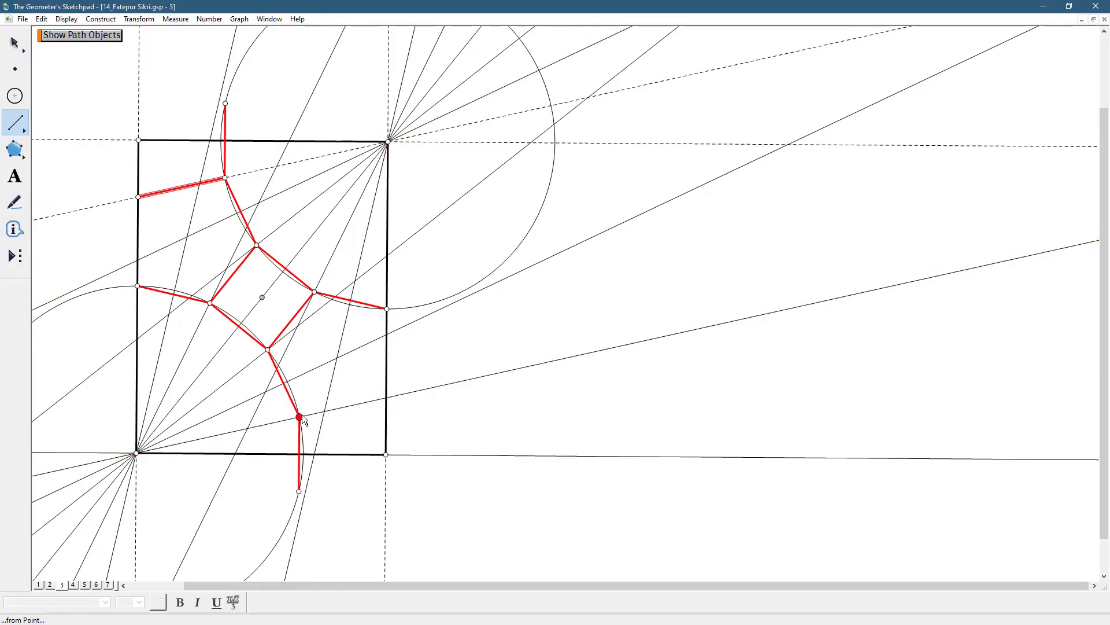
{"action": "left_click_drag", "start_coordinate": [299, 417], "coordinate": [386, 398]}
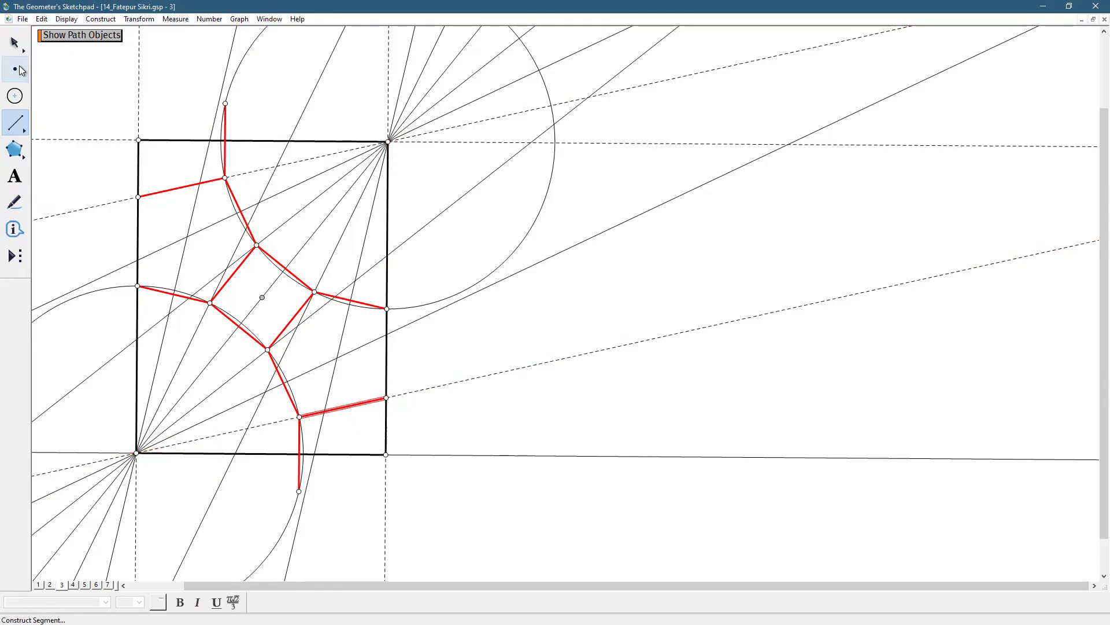
{"action": "left_click", "coordinate": [5, 38]}
{"action": "left_click", "coordinate": [565, 290]}
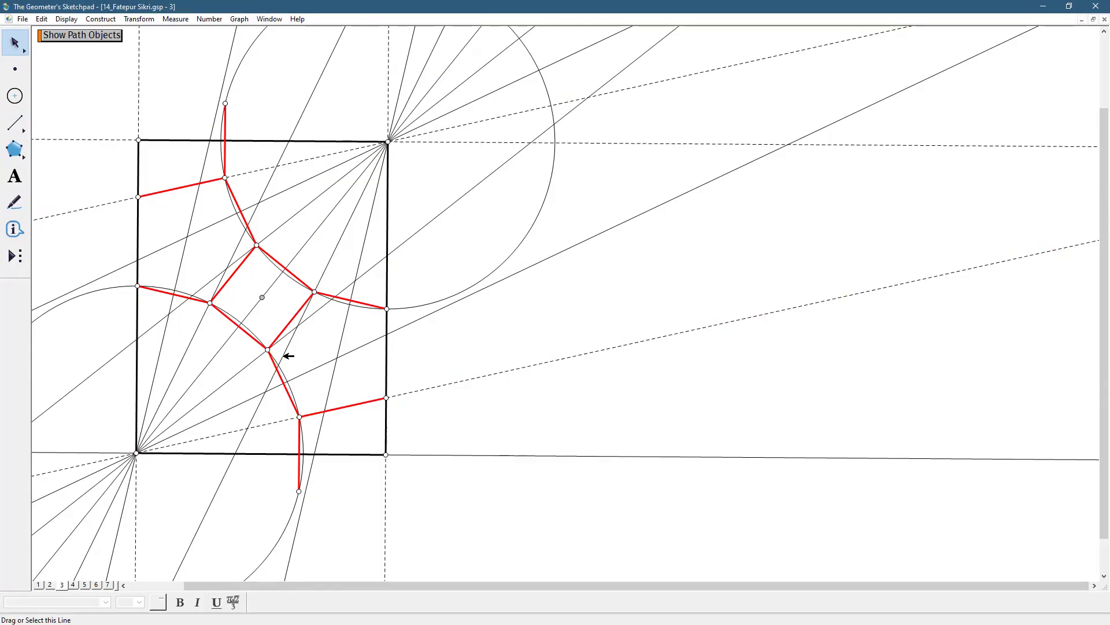
Highlight the three consecutive red segments from the rectangle's right side along the square's lower-right edge to the lower fan point
{"action": "left_click", "coordinate": [362, 299]}
{"action": "left_click", "coordinate": [301, 307]}
{"action": "left_click", "coordinate": [281, 376]}
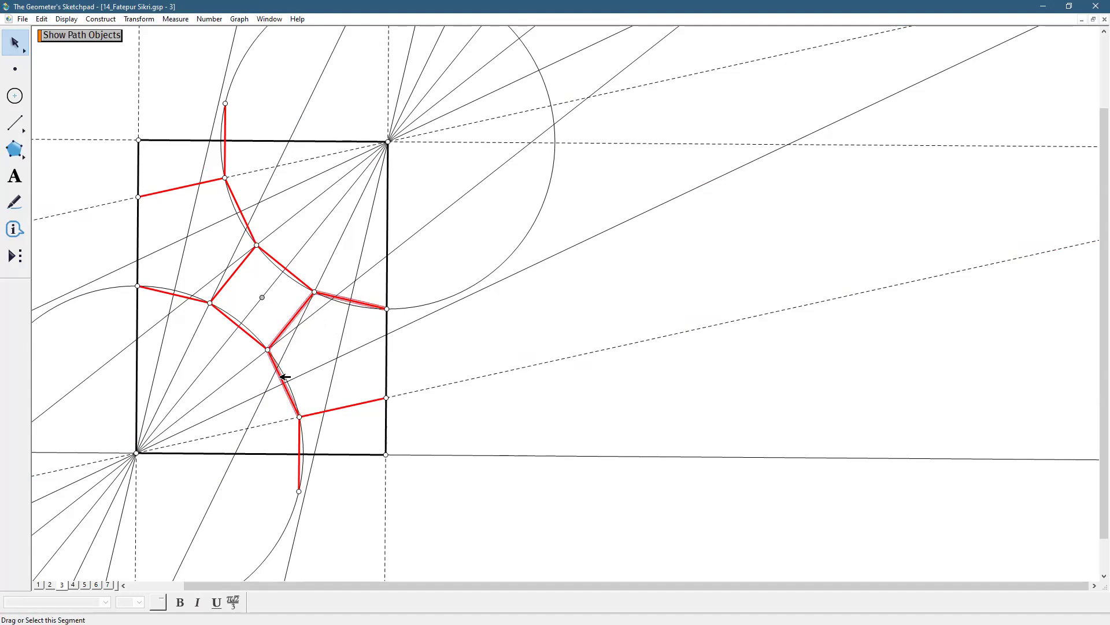
{"action": "left_click", "coordinate": [488, 323]}
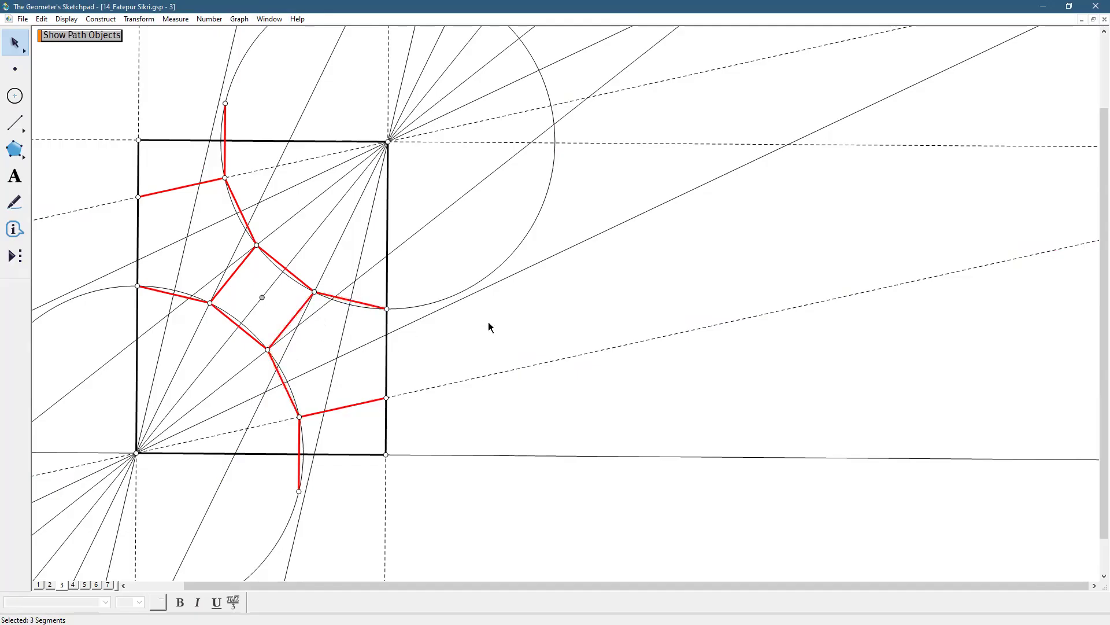
Draw a thin circle centred on the square's lowest vertex through the lower fan point, checking it against the adjacent segment endpoints
{"action": "left_click", "coordinate": [16, 97]}
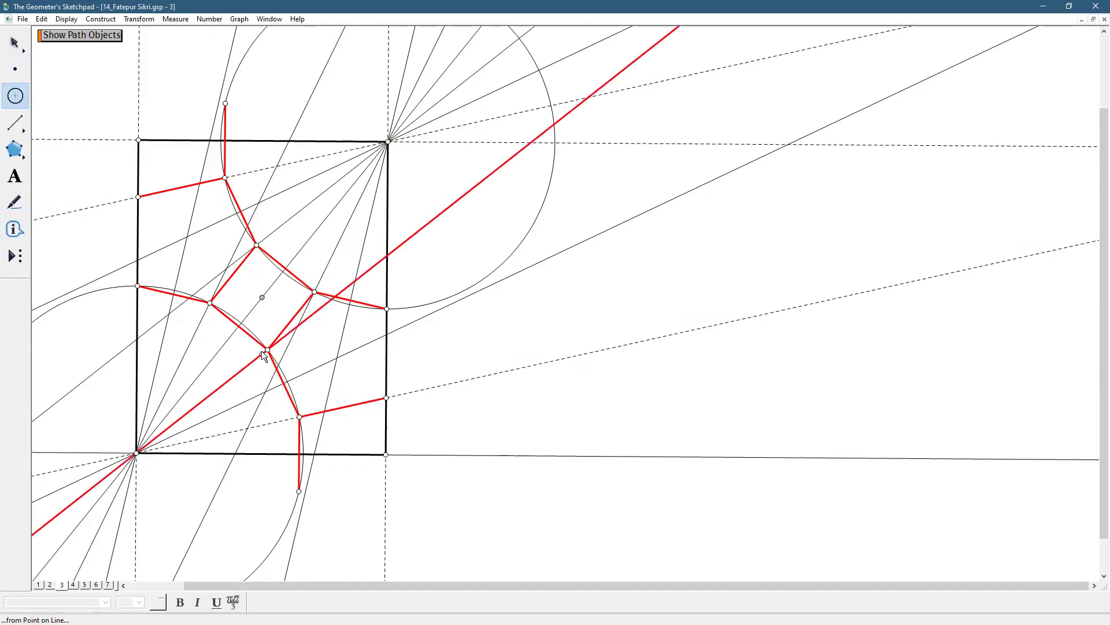
{"action": "left_click_drag", "start_coordinate": [267, 349], "coordinate": [299, 418]}
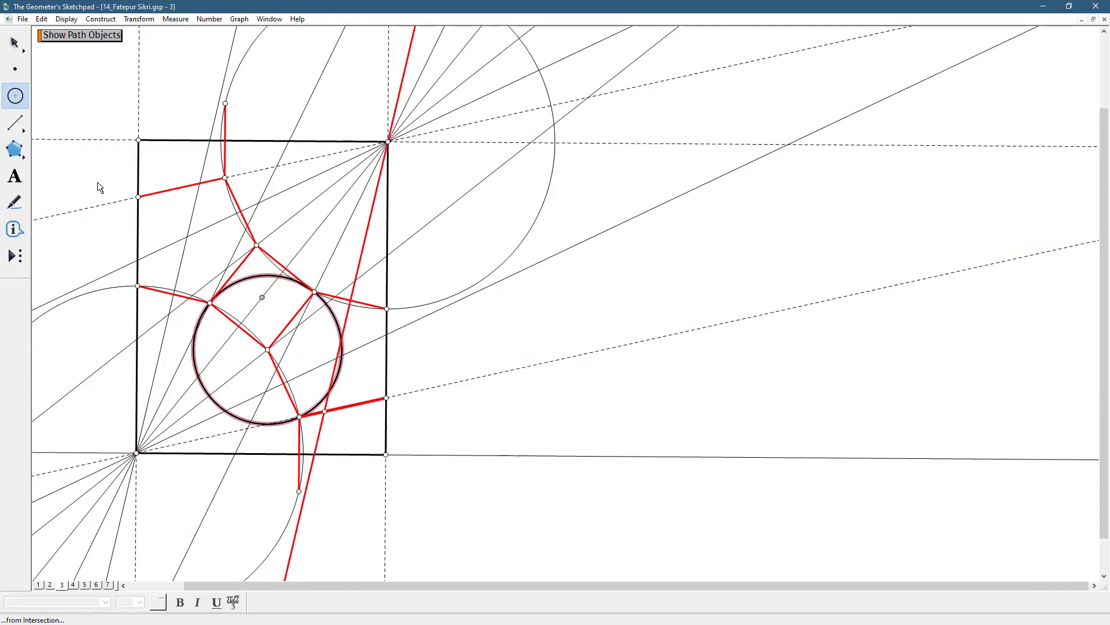
{"action": "left_click", "coordinate": [66, 19]}
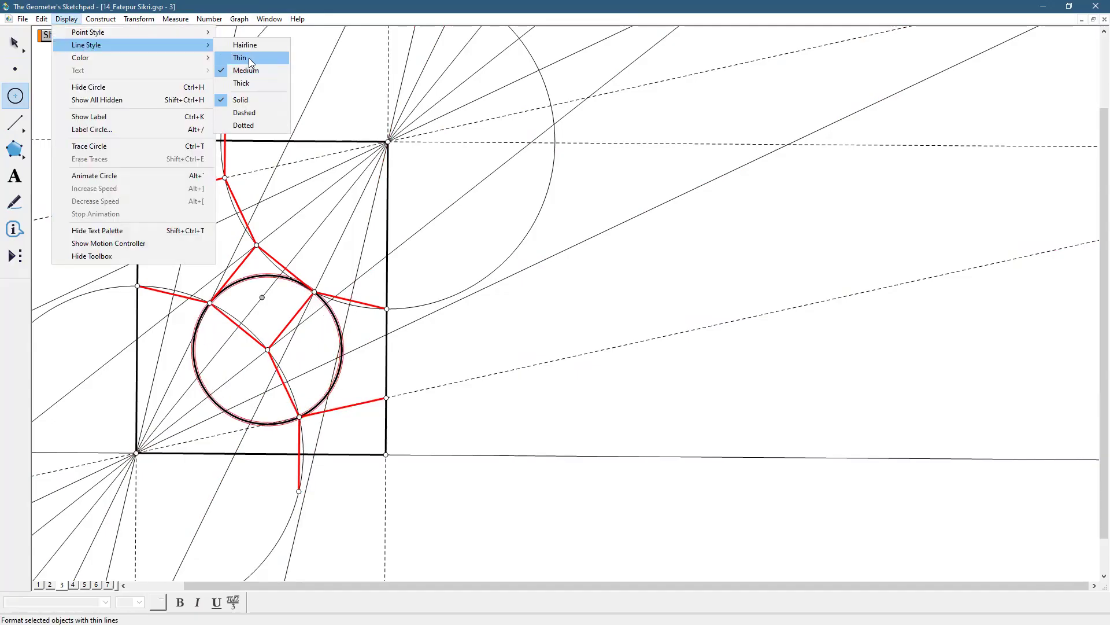
{"action": "left_click", "coordinate": [246, 56]}
{"action": "left_click", "coordinate": [19, 39]}
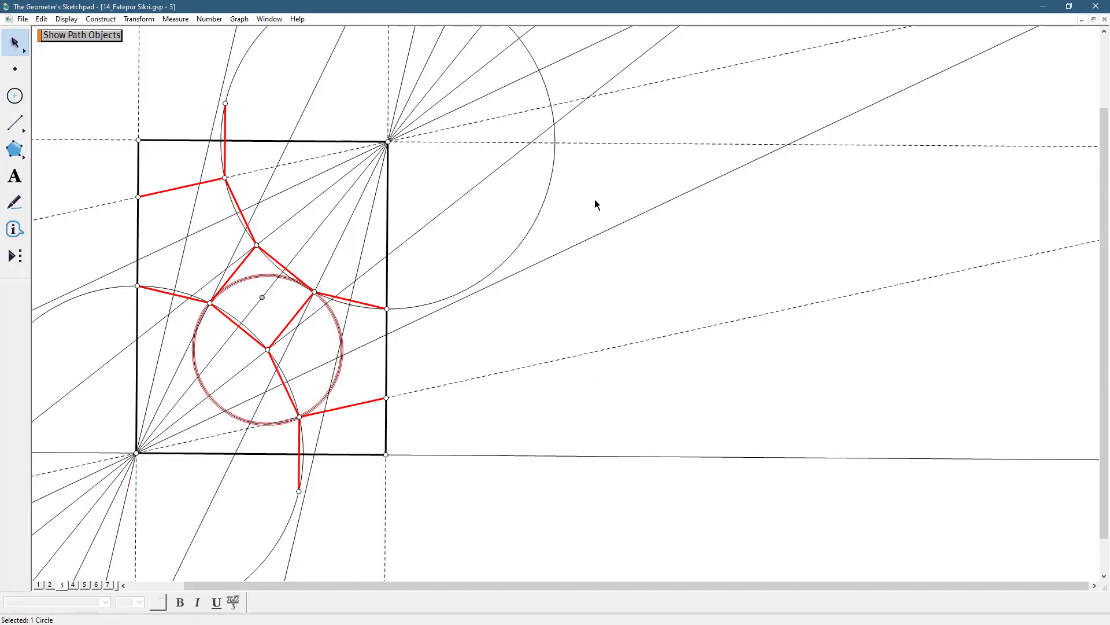
{"action": "left_click", "coordinate": [314, 293], "text": "shift"}
{"action": "left_click", "coordinate": [300, 415], "text": "shift"}
{"action": "left_click", "coordinate": [461, 349]}
Delete the check circle together with the three consecutive red segments on the lower-right part of the pattern
{"action": "left_click", "coordinate": [295, 392]}
{"action": "left_click", "coordinate": [293, 325], "text": "shift"}
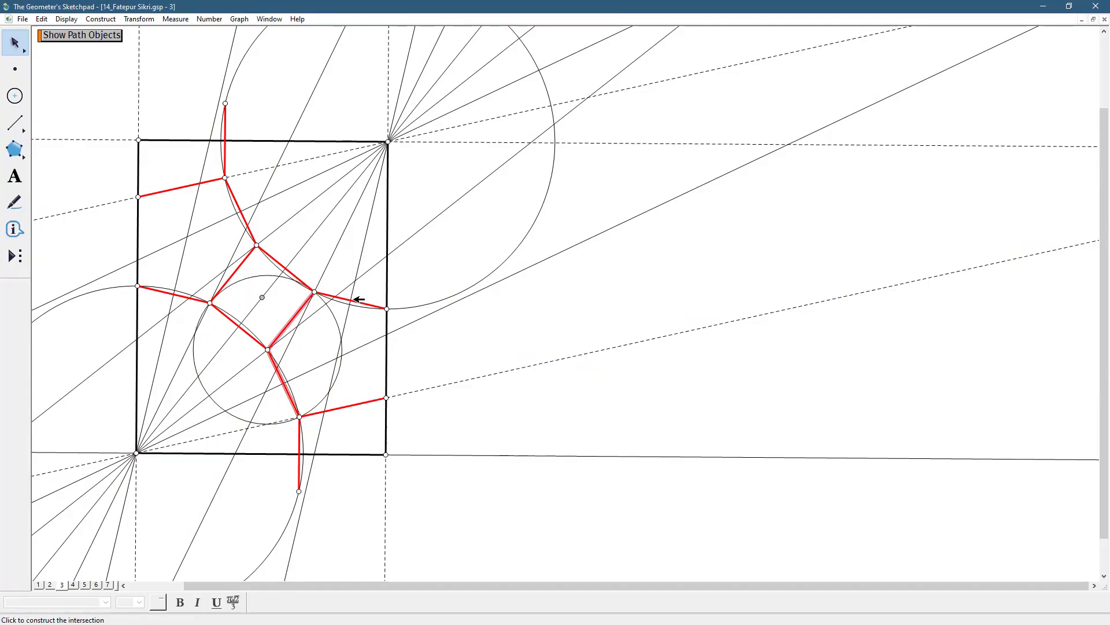
{"action": "left_click", "coordinate": [361, 299], "text": "shift"}
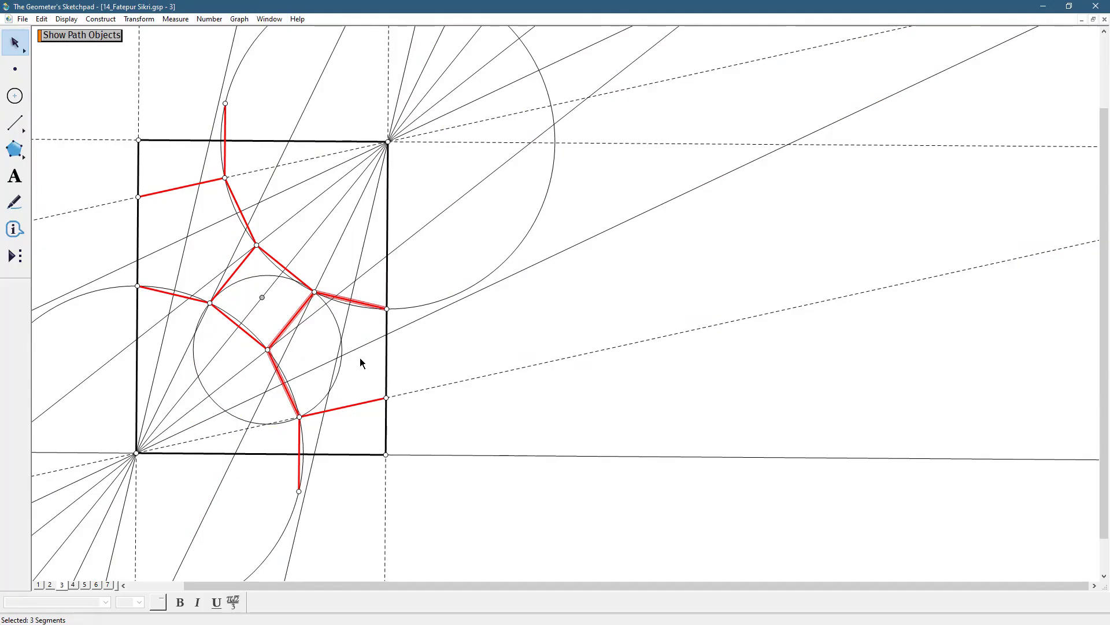
{"action": "left_click", "coordinate": [343, 363], "text": "shift"}
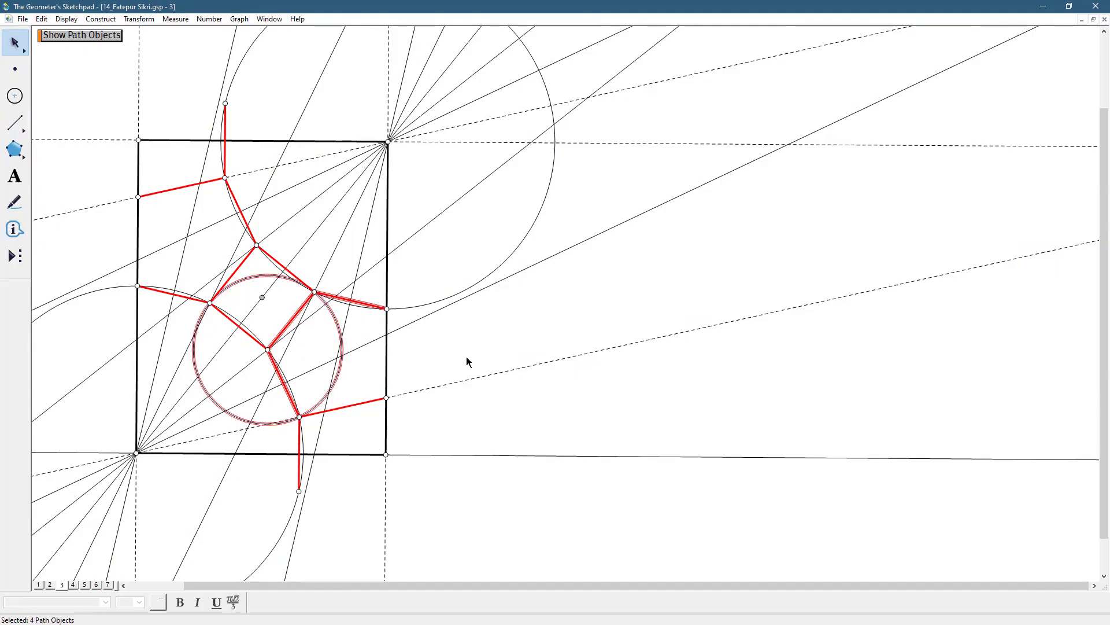
{"action": "key", "text": "ctrl+h"}
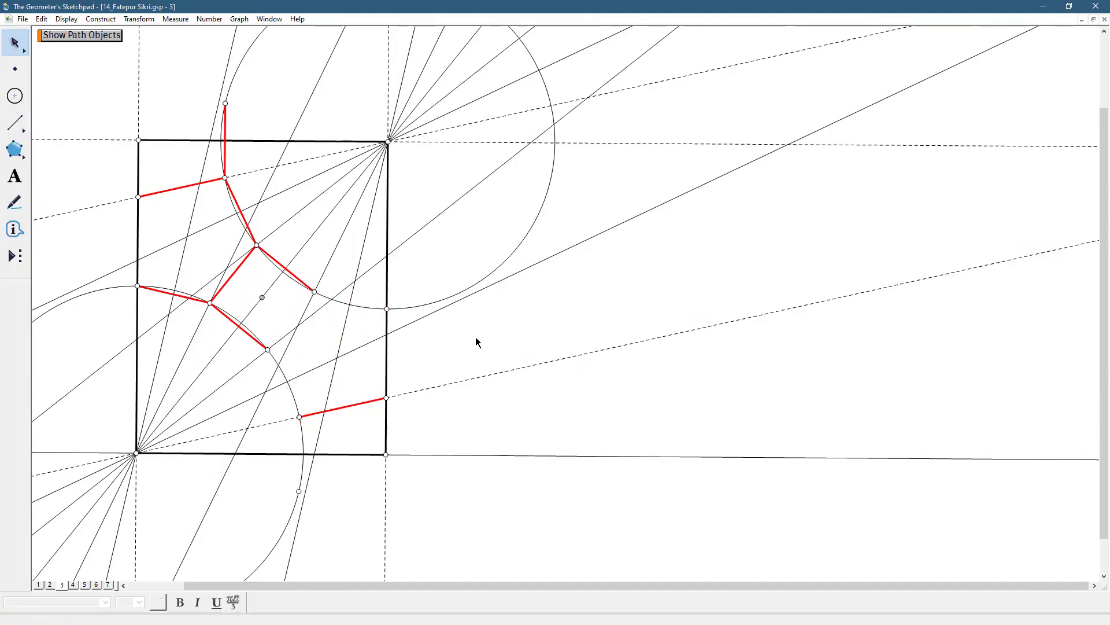
Redraw the medium-width red segment from the square's right vertex to the upper-right corner circle's intersection with the rectangle's right side
{"action": "left_click", "coordinate": [13, 122]}
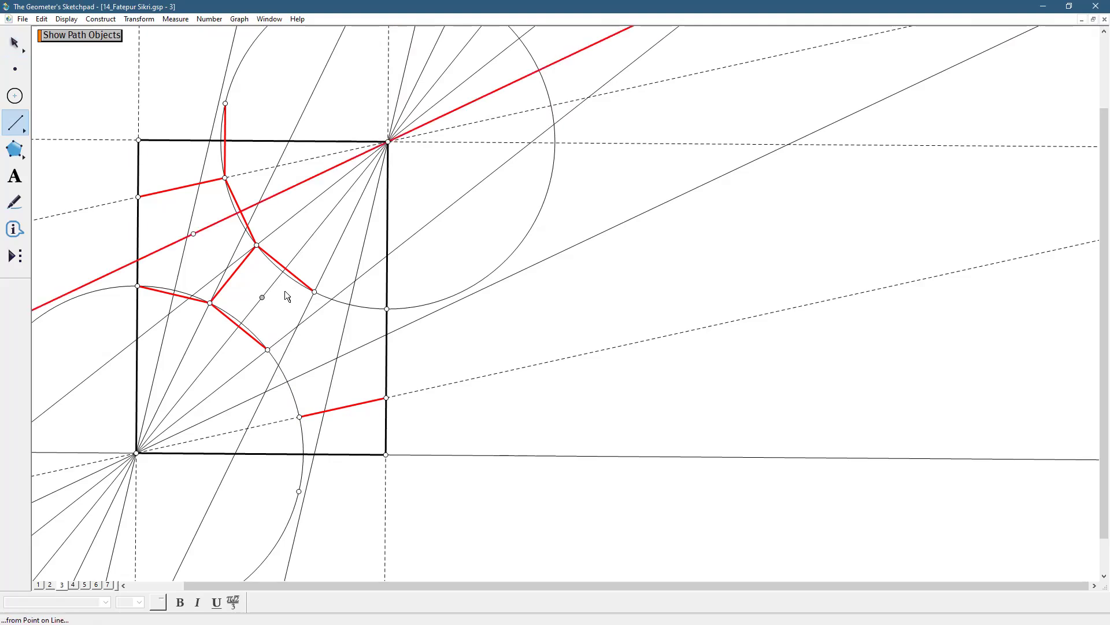
{"action": "left_click", "coordinate": [314, 292]}
{"action": "left_click", "coordinate": [387, 310]}
{"action": "left_click", "coordinate": [66, 19]}
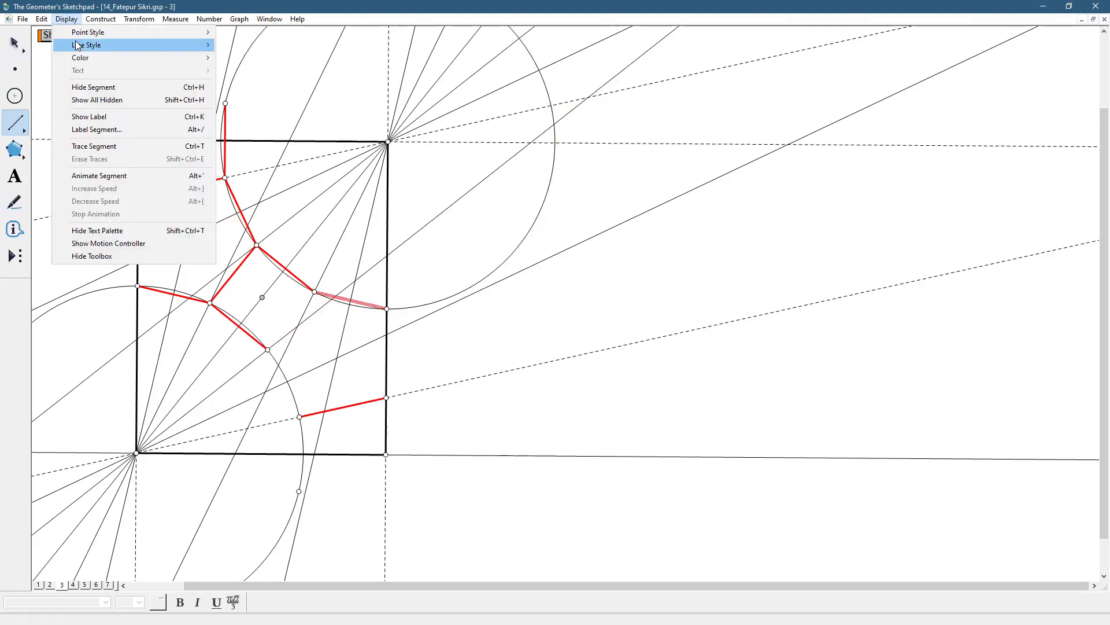
{"action": "mouse_move", "coordinate": [174, 45]}
{"action": "left_click", "coordinate": [226, 70]}
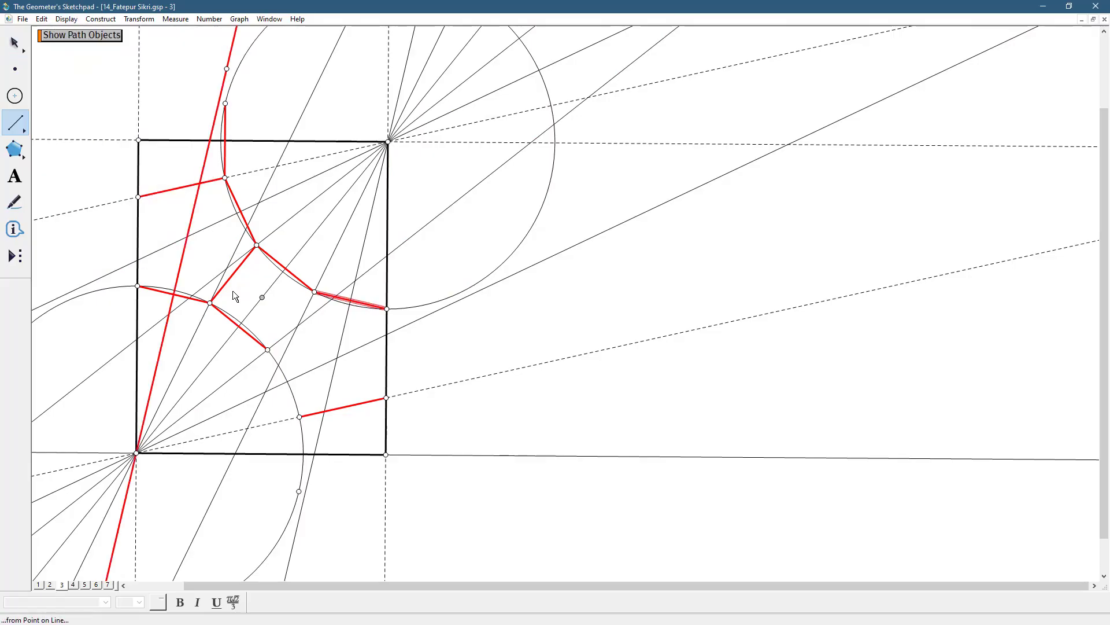
Redraw the two red segments from the square's lowest vertex down along the lower-left corner circle, and the square's missing lower-right side
{"action": "left_click", "coordinate": [267, 350]}
{"action": "left_click", "coordinate": [298, 416]}
{"action": "left_click", "coordinate": [299, 417]}
{"action": "left_click", "coordinate": [299, 491]}
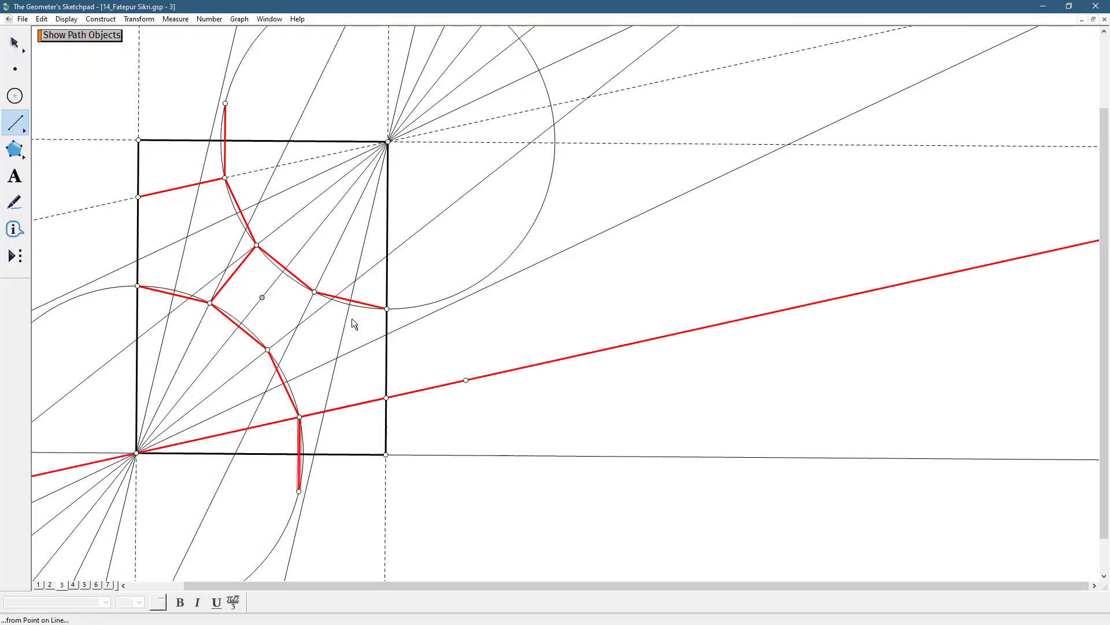
{"action": "left_click", "coordinate": [314, 291]}
{"action": "left_click", "coordinate": [286, 330]}
{"action": "left_click", "coordinate": [267, 349]}
{"action": "key", "text": "Escape"}
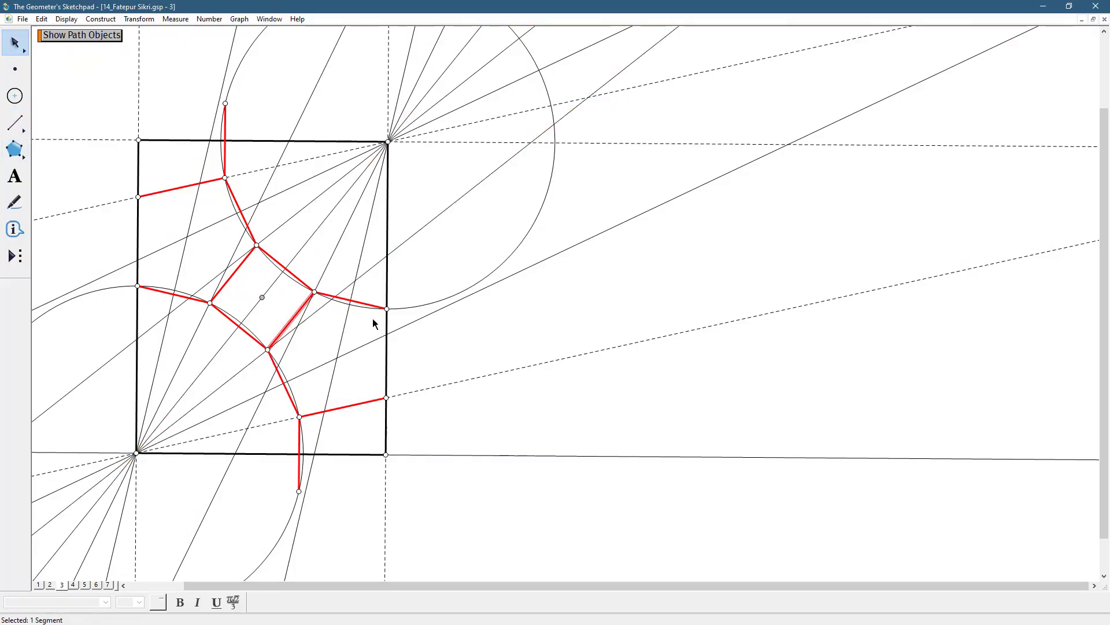
{"action": "left_click", "coordinate": [428, 326]}
Try a circle centred on the lower red segment endpoint on the rectangle's right side, through the upper endpoint, and undo it
{"action": "left_click", "coordinate": [390, 351]}
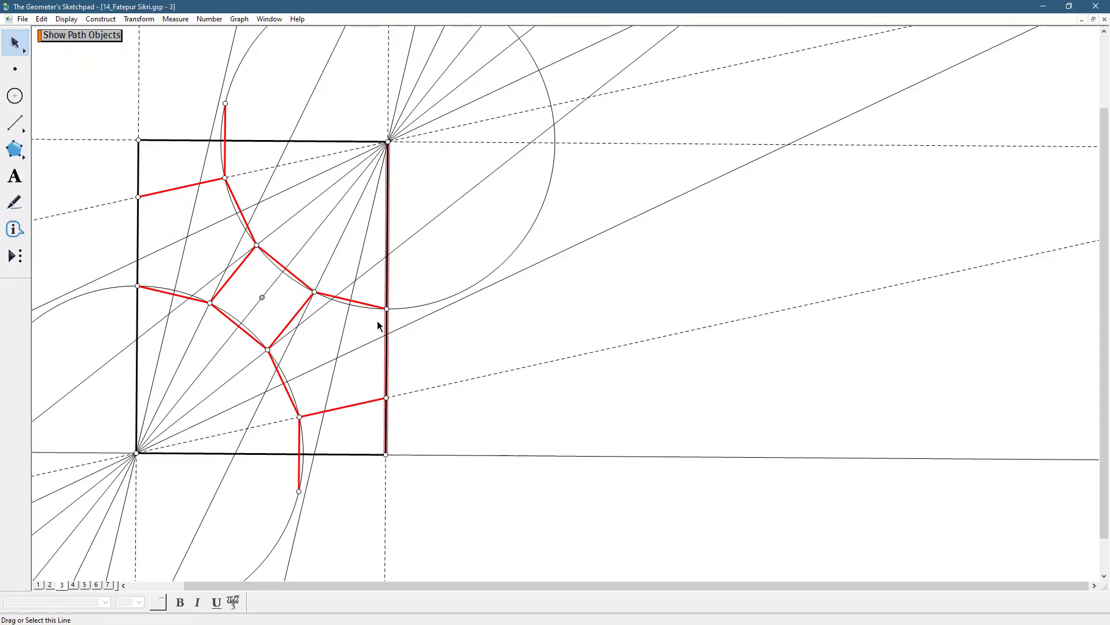
{"action": "left_click", "coordinate": [15, 96]}
{"action": "left_click_drag", "start_coordinate": [390, 397], "coordinate": [390, 310]}
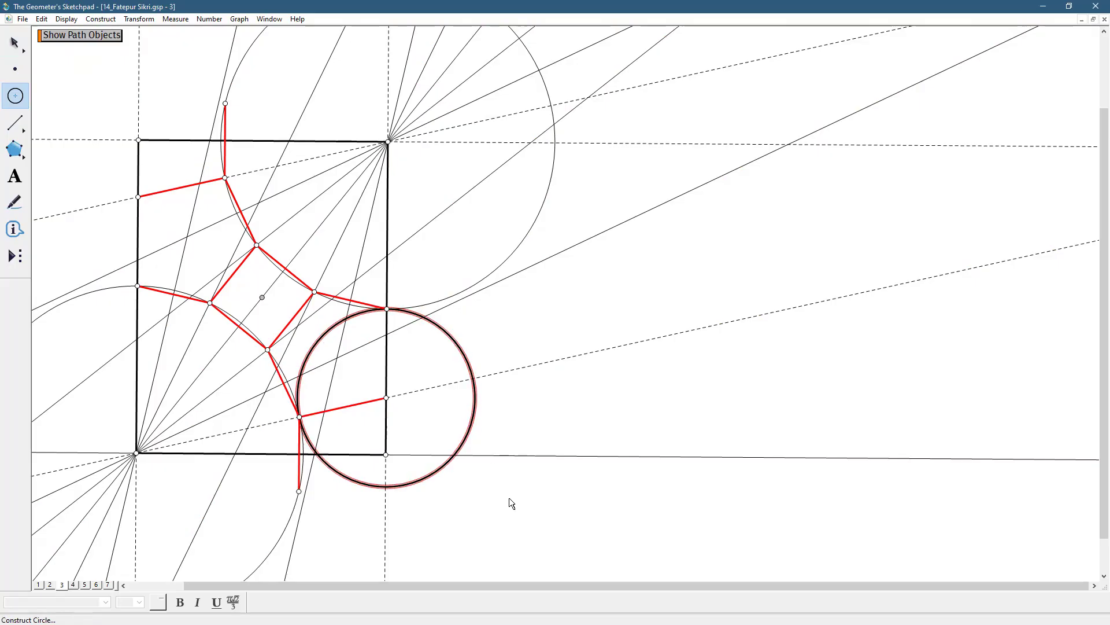
{"action": "key", "text": "ctrl+z"}
Try a circle centred on the lower fan point through the square's lowest vertex, undo it and clear the selection
{"action": "left_click_drag", "start_coordinate": [301, 415], "coordinate": [269, 349]}
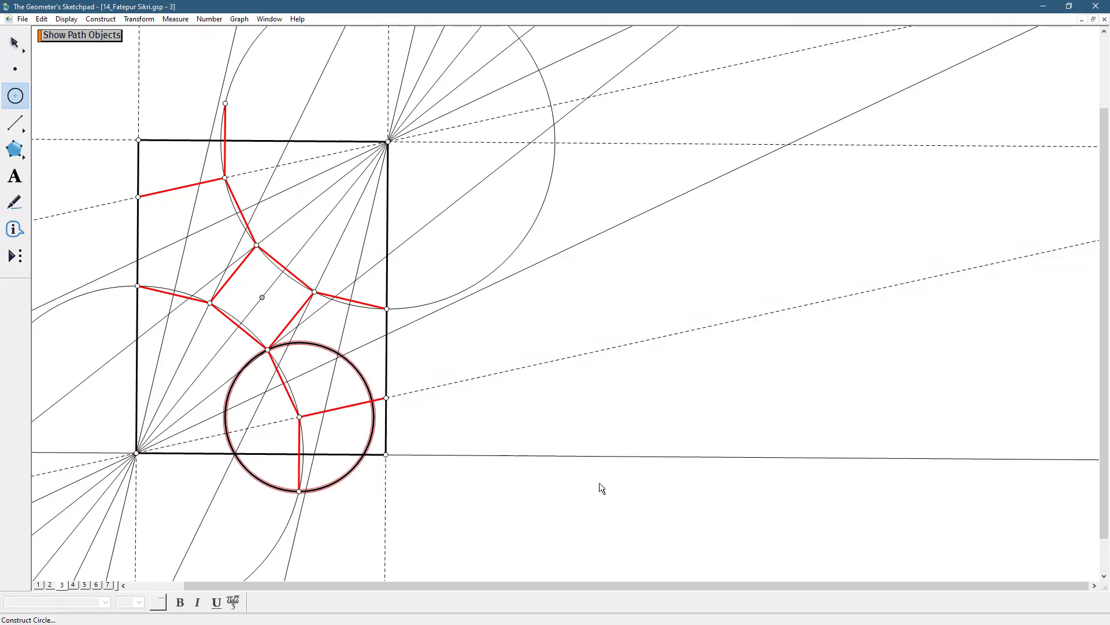
{"action": "key", "text": "ctrl+z"}
{"action": "left_click", "coordinate": [5, 49]}
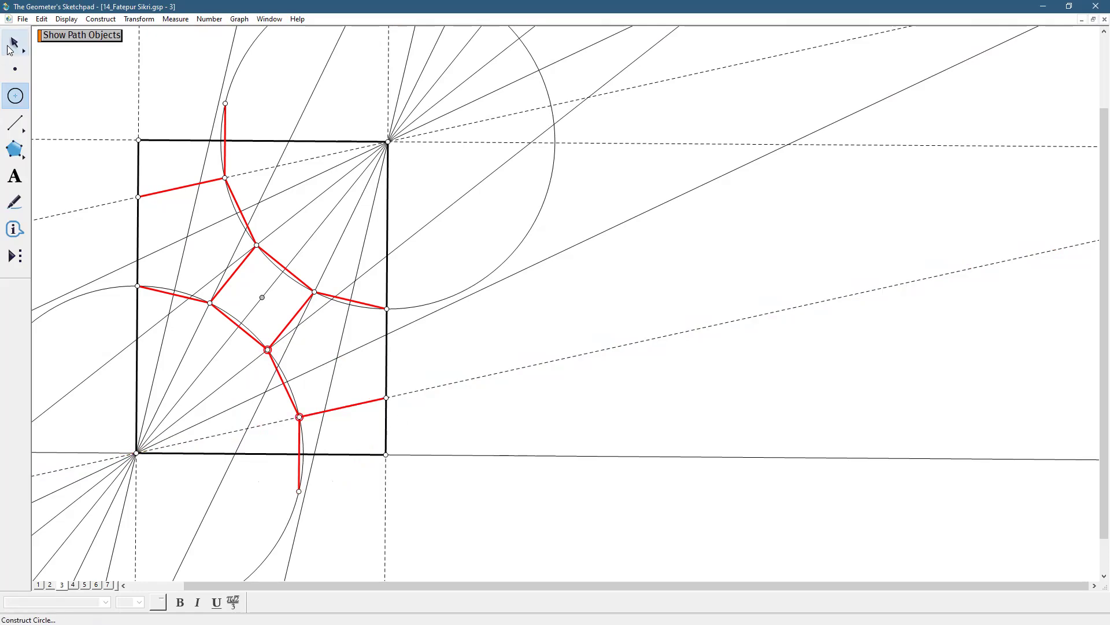
{"action": "left_click", "coordinate": [558, 417]}
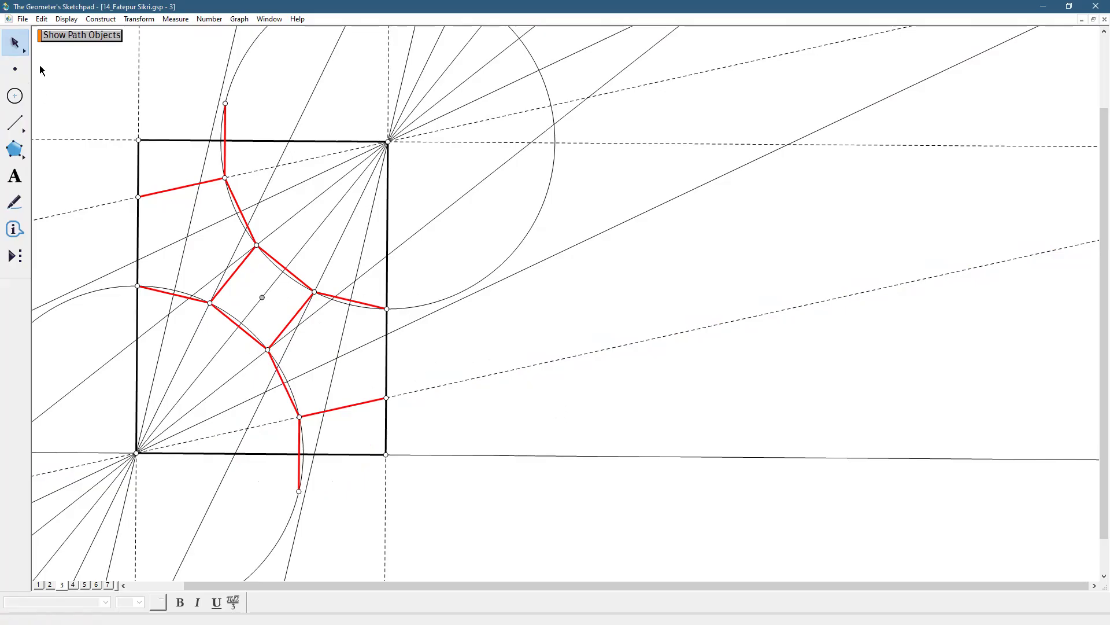
Add a duplicate of page 3 to the document as page 8
{"action": "left_click", "coordinate": [23, 20]}
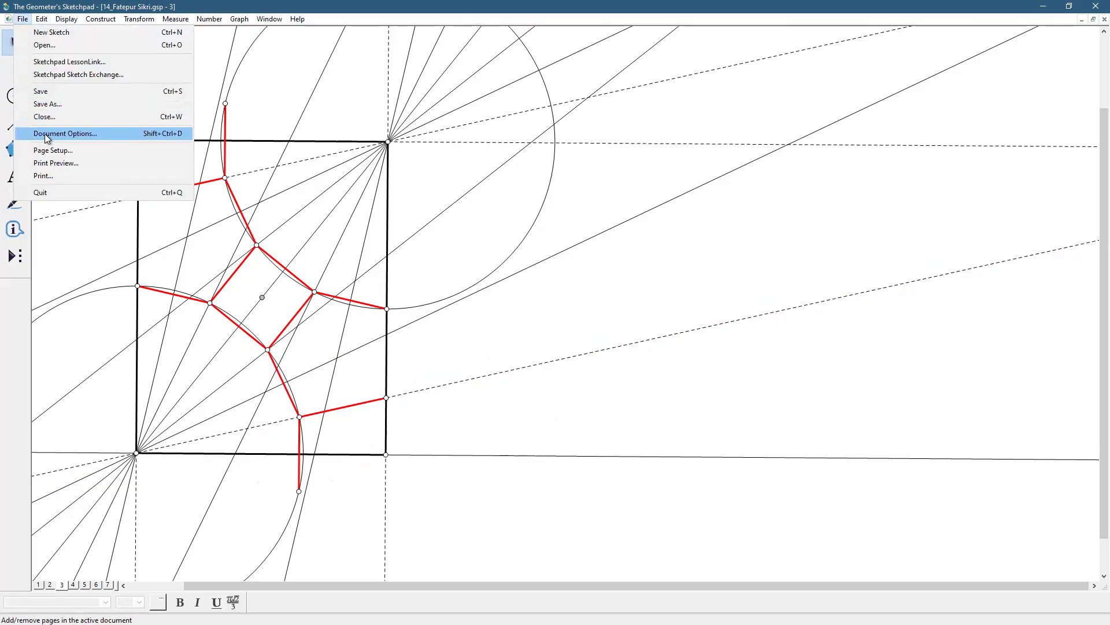
{"action": "key", "text": "Escape"}
{"action": "left_click", "coordinate": [598, 193]}
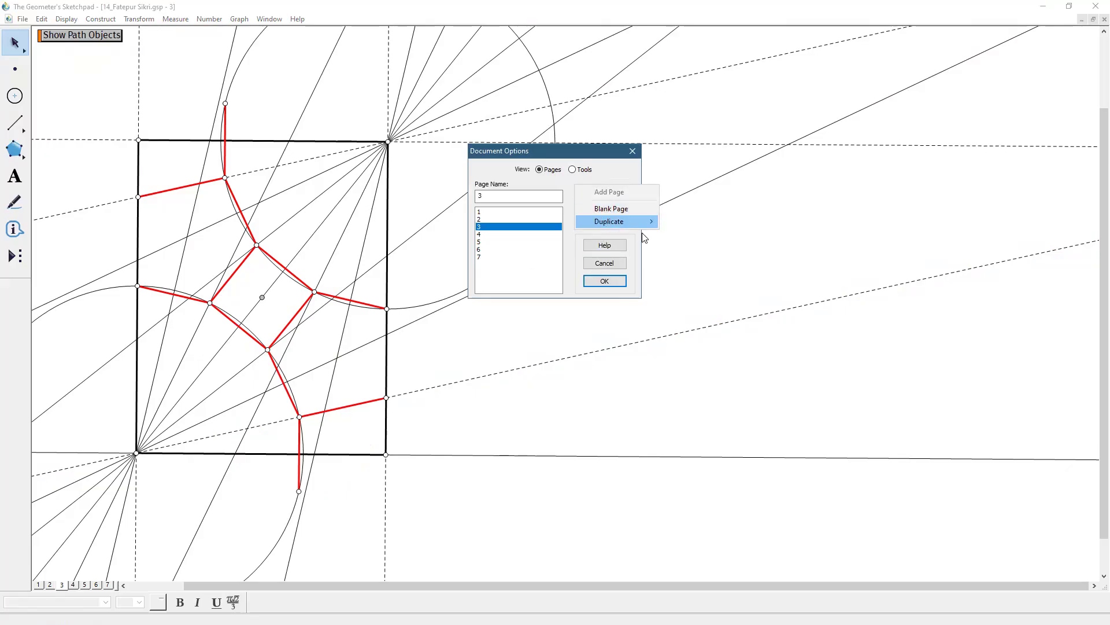
{"action": "mouse_move", "coordinate": [601, 222]}
{"action": "left_click", "coordinate": [679, 259]}
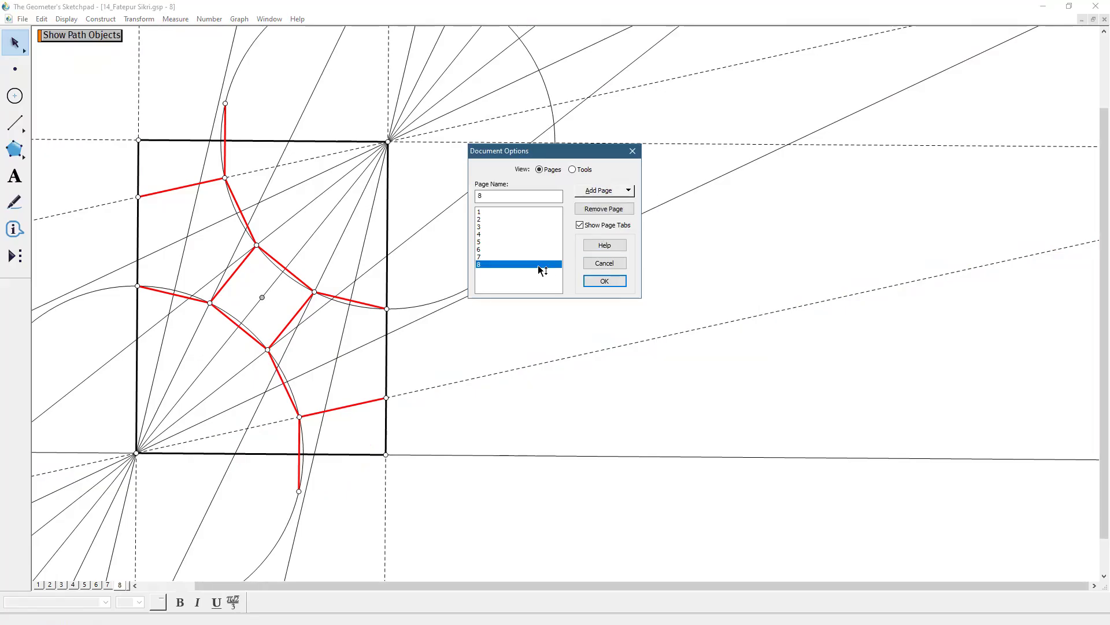
{"action": "left_click", "coordinate": [603, 282]}
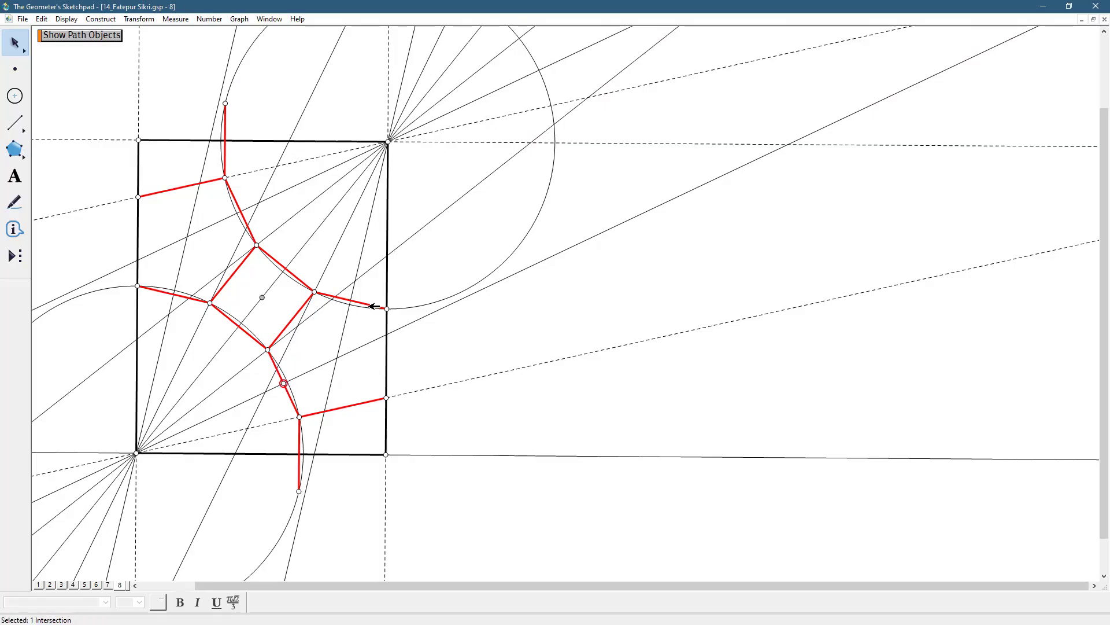
Construct a line through the fan-line intersections on the red segments beyond the square's right and lowest vertices, and clear the selection
{"action": "left_click", "coordinate": [351, 299]}
{"action": "left_click", "coordinate": [92, 19]}
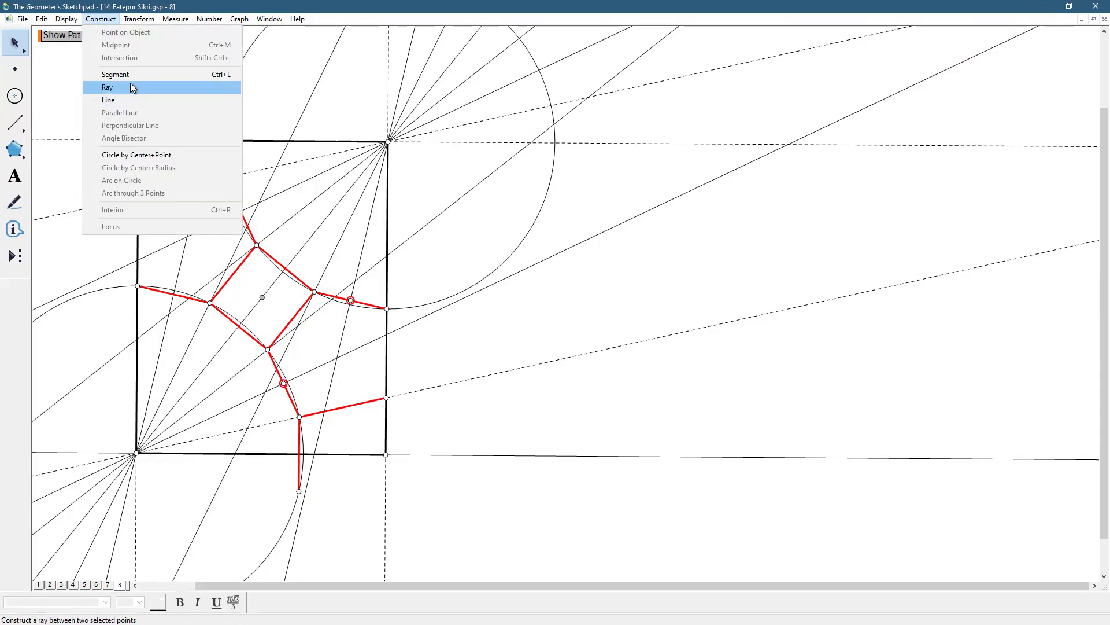
{"action": "left_click", "coordinate": [127, 99]}
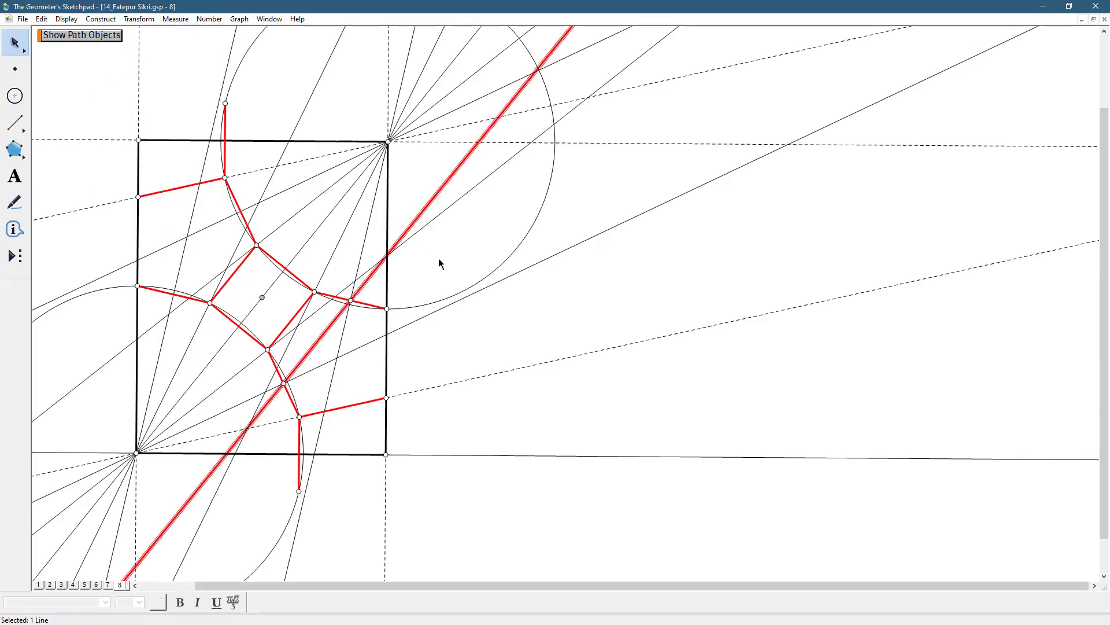
{"action": "left_click", "coordinate": [572, 313]}
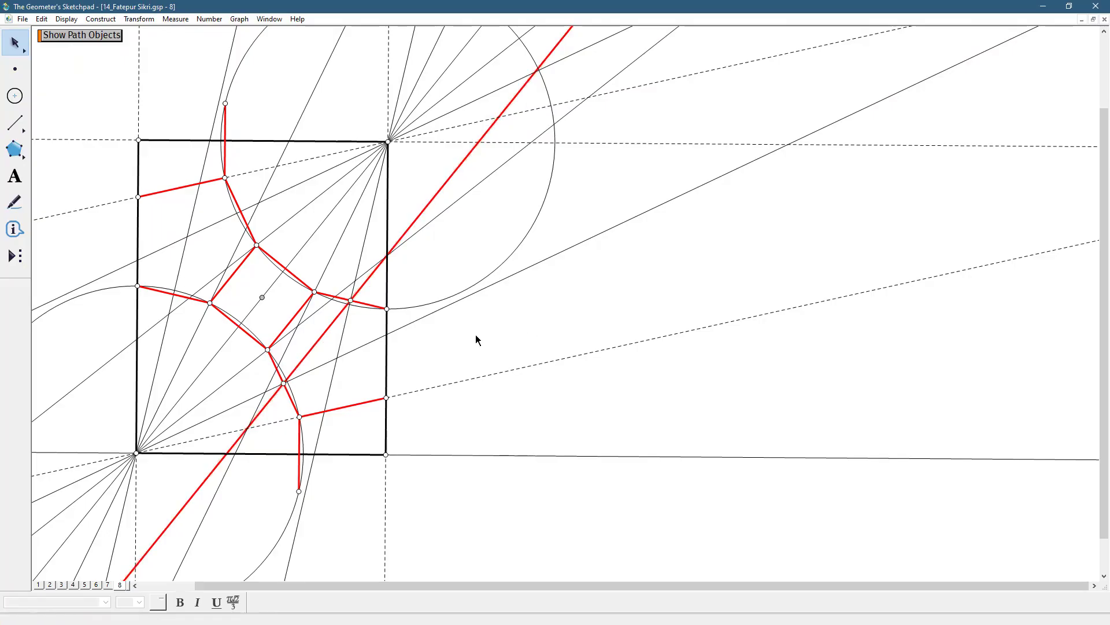
Restyle the new diagonal line as thin and black, and clear the selection
{"action": "left_click", "coordinate": [325, 330]}
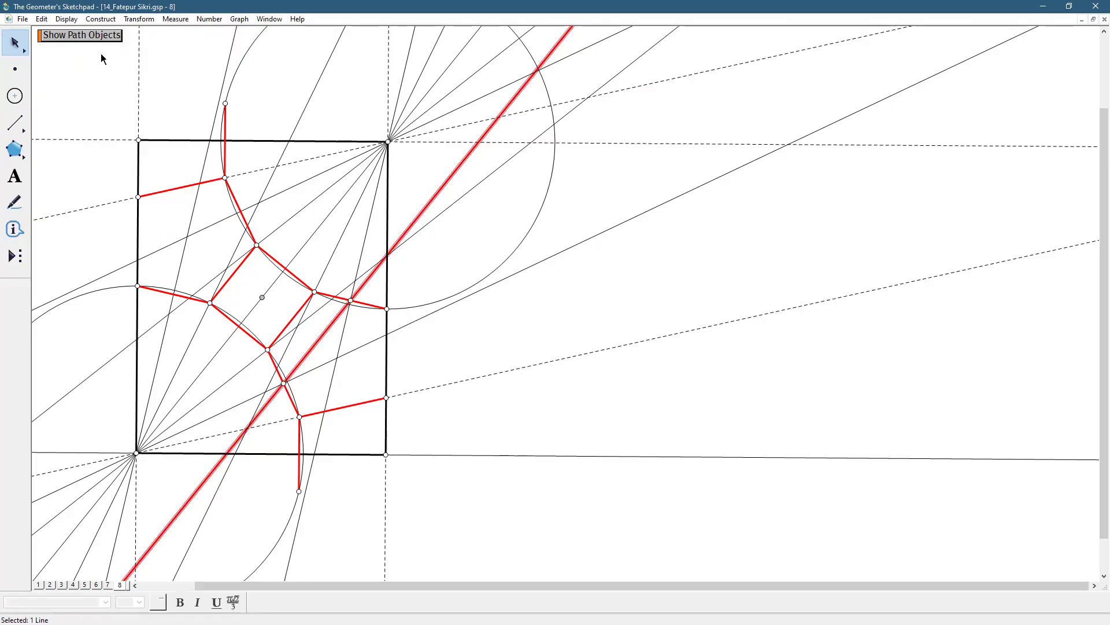
{"action": "left_click", "coordinate": [66, 19]}
{"action": "mouse_move", "coordinate": [112, 49]}
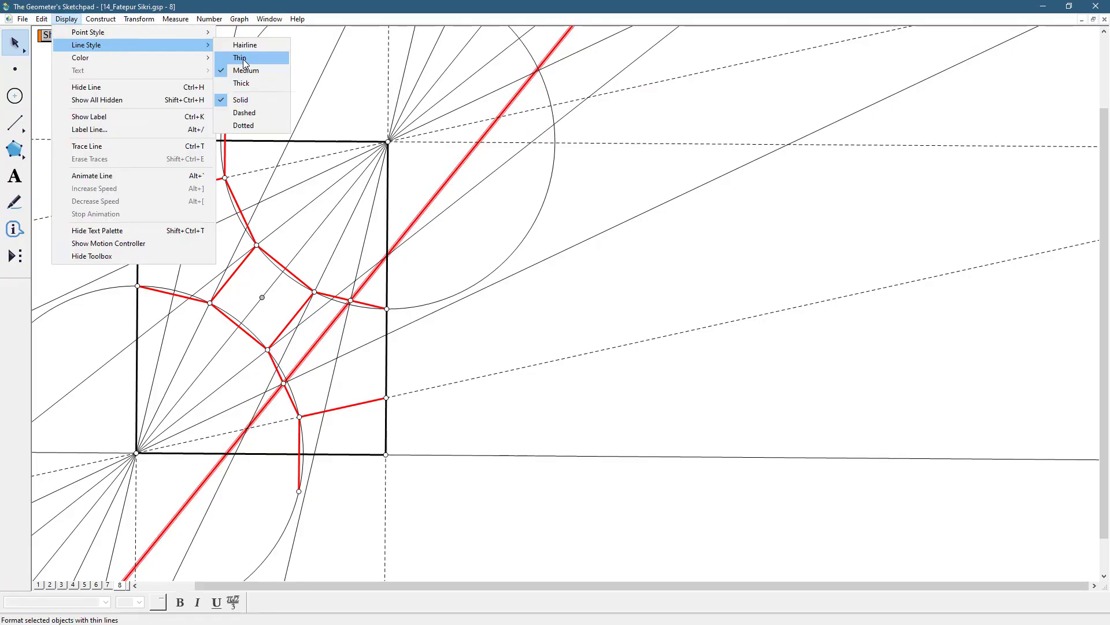
{"action": "left_click", "coordinate": [243, 59]}
{"action": "left_click", "coordinate": [66, 22]}
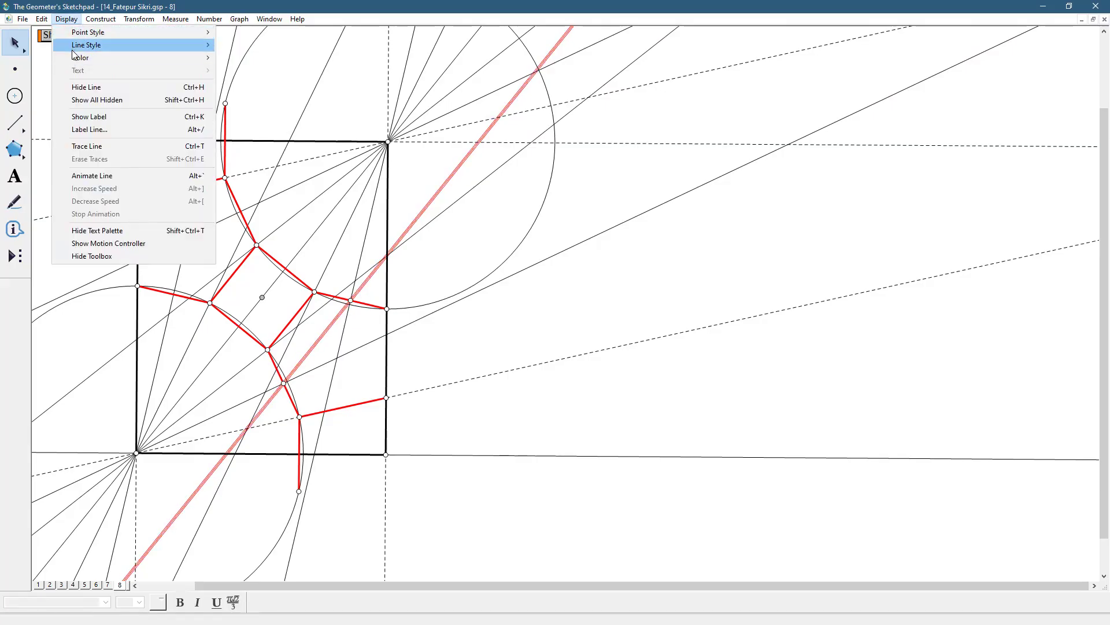
{"action": "mouse_move", "coordinate": [81, 57]}
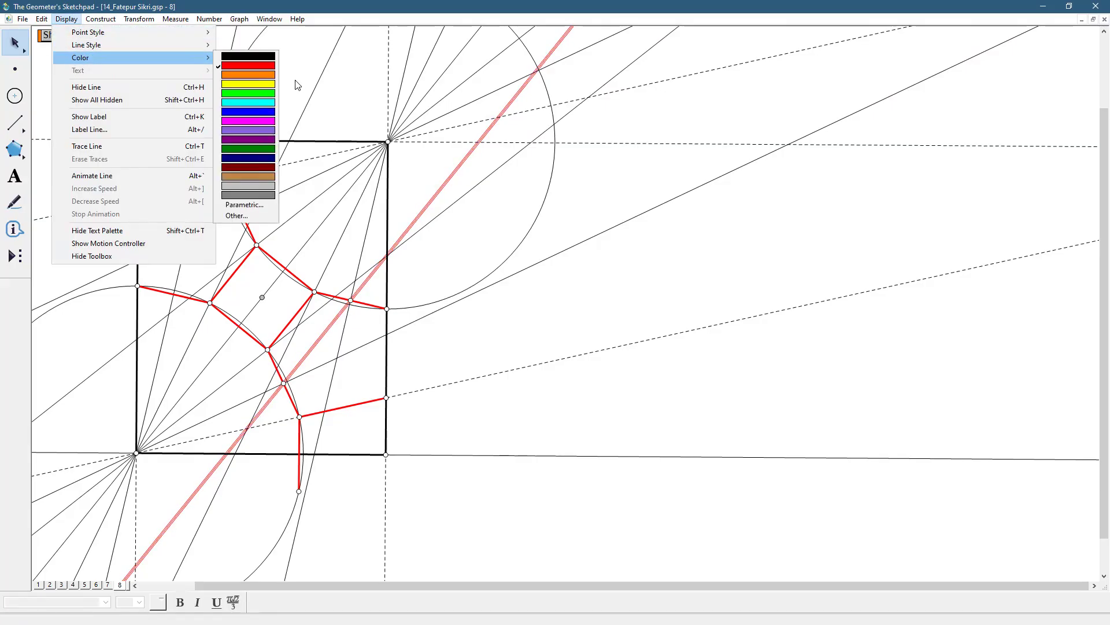
{"action": "left_click", "coordinate": [266, 62]}
{"action": "left_click", "coordinate": [510, 314]}
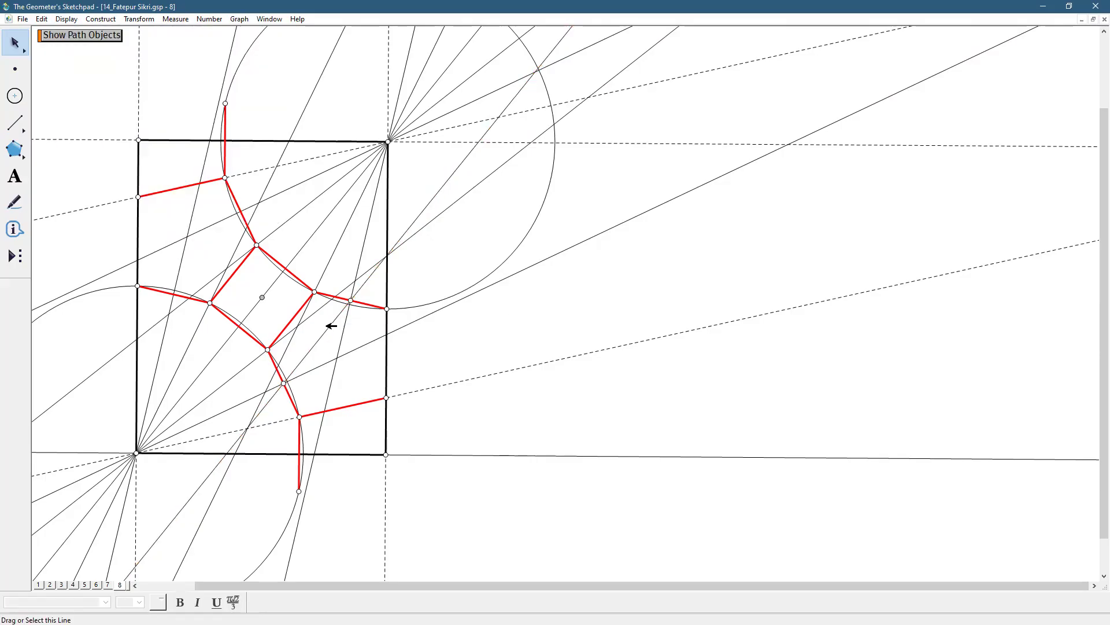
Examine the black diagonal traced over the photo on page 2 and compare it with the constructed line on page 8
{"action": "left_click", "coordinate": [50, 584]}
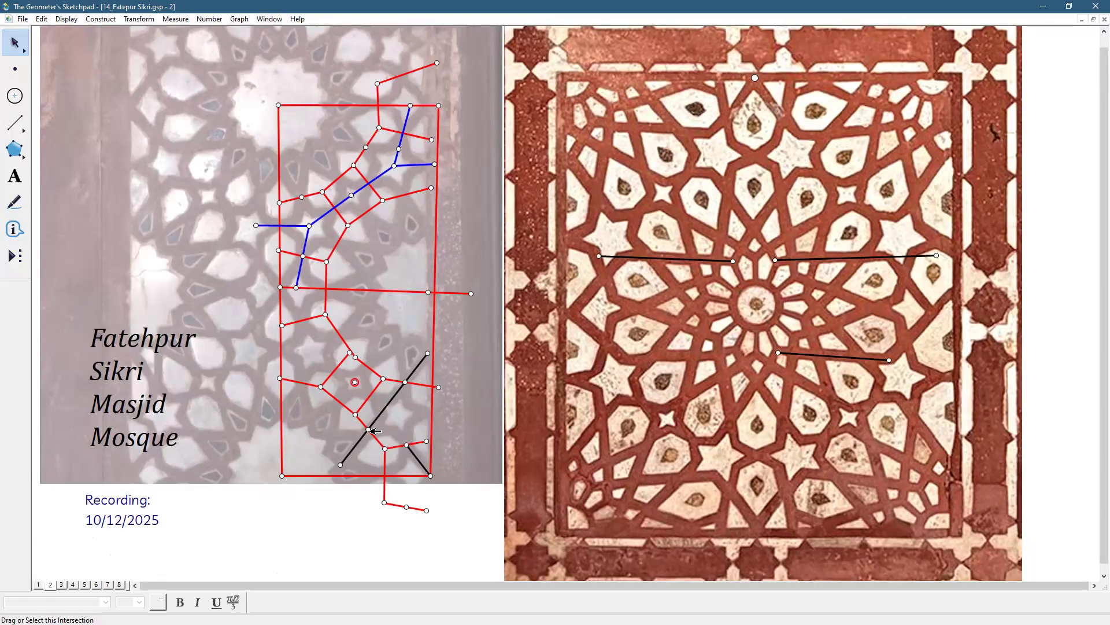
{"action": "left_click", "coordinate": [370, 429]}
{"action": "left_click", "coordinate": [119, 585]}
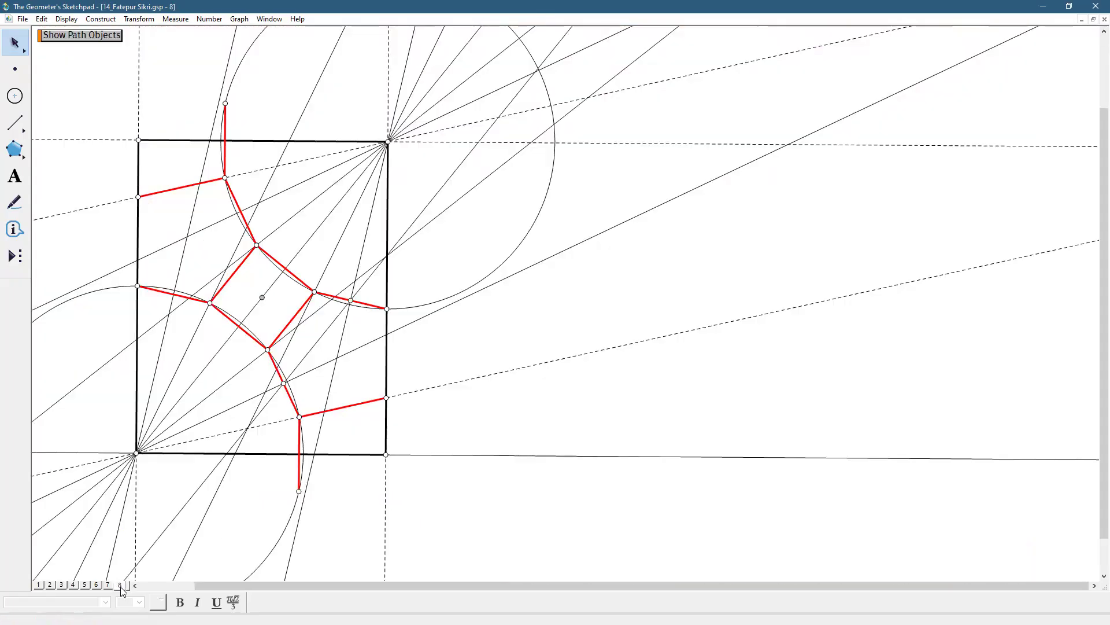
{"action": "left_click", "coordinate": [330, 328]}
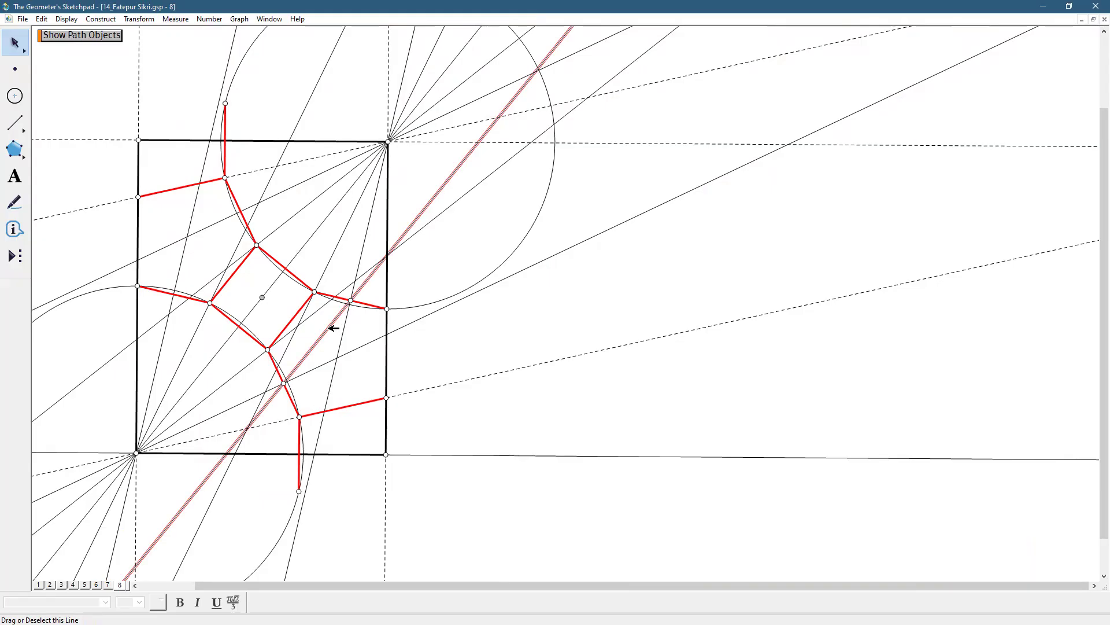
{"action": "left_click", "coordinate": [376, 481]}
Hide the four thin solid fan lines that pass through the rectangle's upper-right corner, keeping the diagonal
{"action": "left_click", "coordinate": [288, 345]}
{"action": "left_click", "coordinate": [212, 282]}
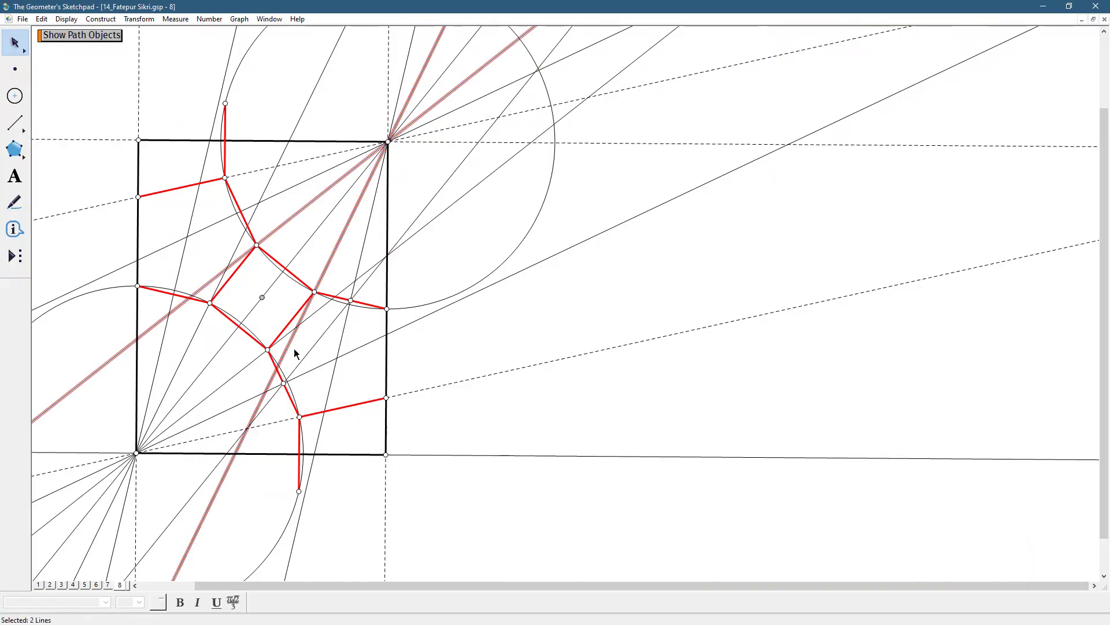
{"action": "left_click", "coordinate": [177, 241]}
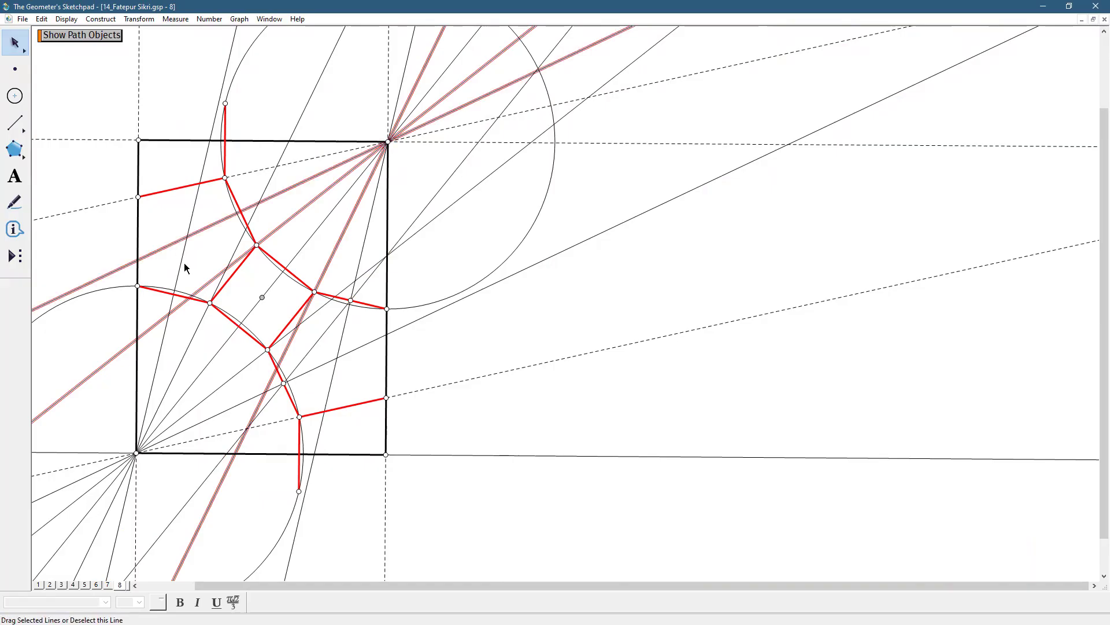
{"action": "left_click", "coordinate": [337, 379]}
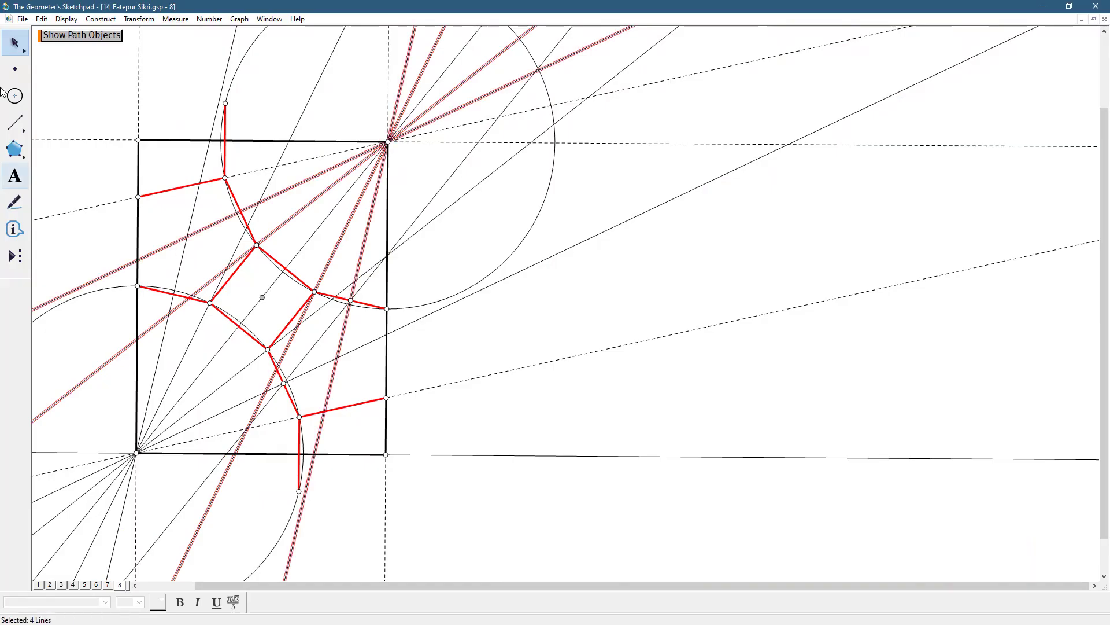
{"action": "left_click", "coordinate": [66, 19]}
{"action": "left_click", "coordinate": [86, 87]}
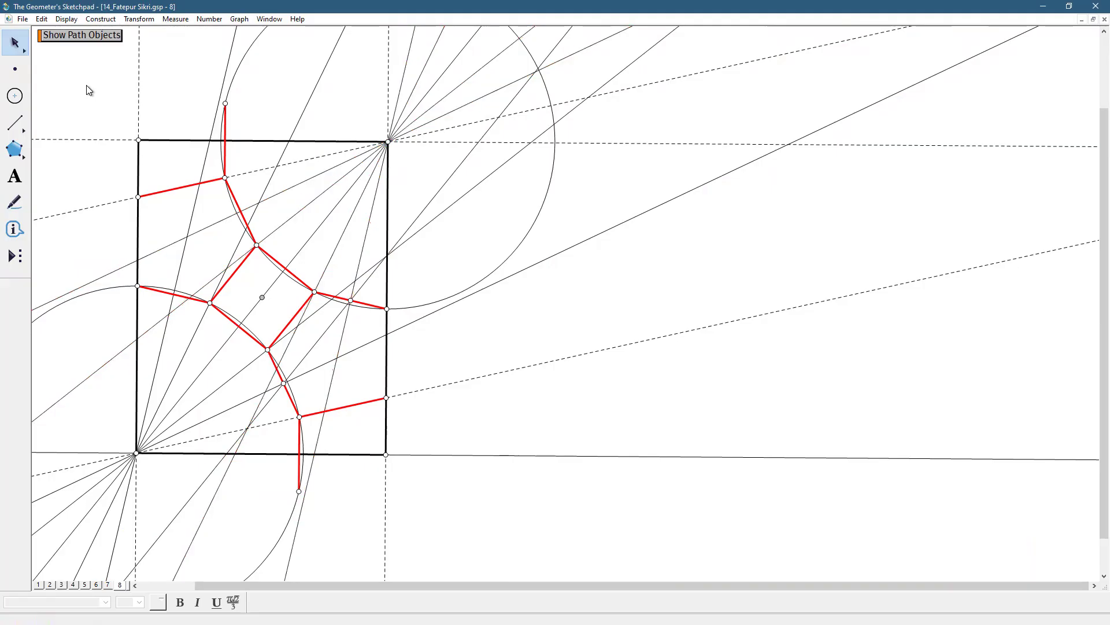
Color the constructed line beside the square blue and clear the selection
{"action": "left_click", "coordinate": [318, 346]}
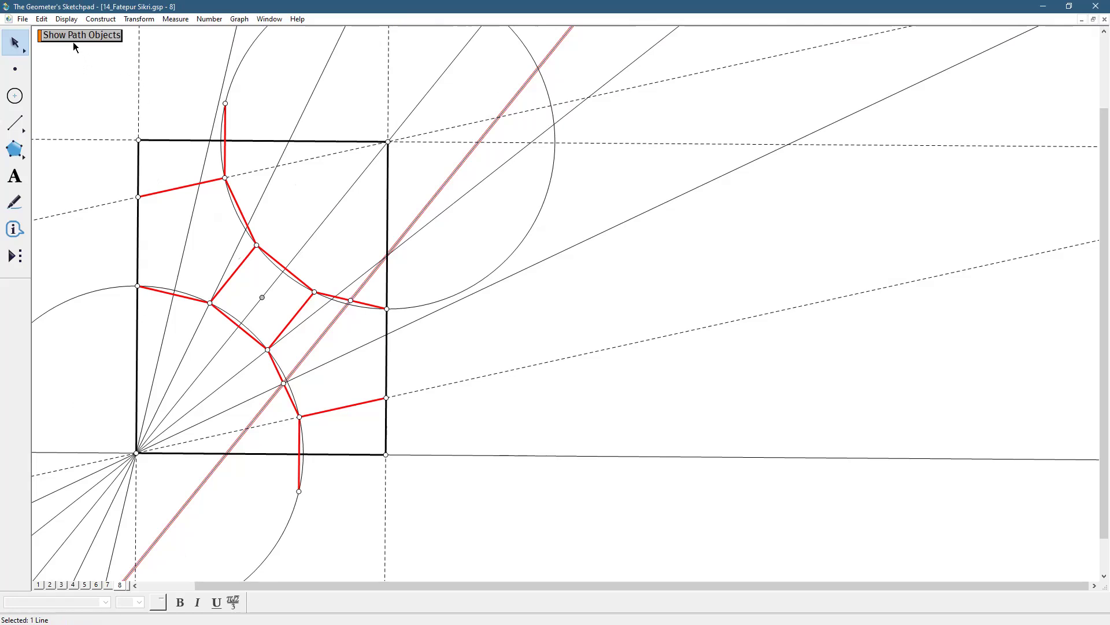
{"action": "left_click", "coordinate": [71, 20]}
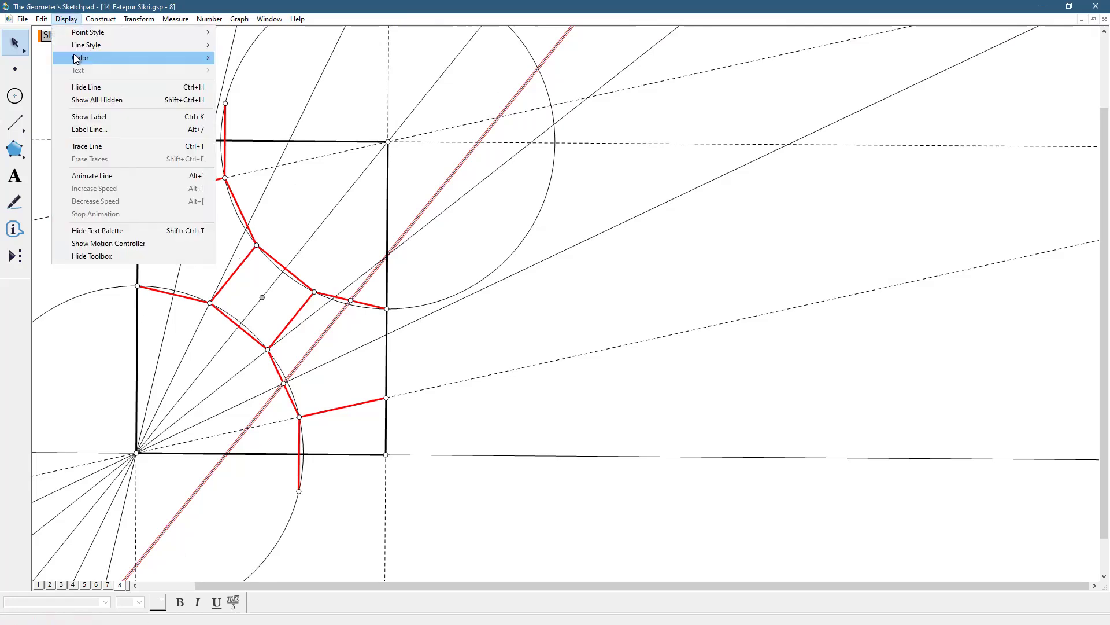
{"action": "left_click", "coordinate": [258, 110]}
{"action": "left_click", "coordinate": [487, 344]}
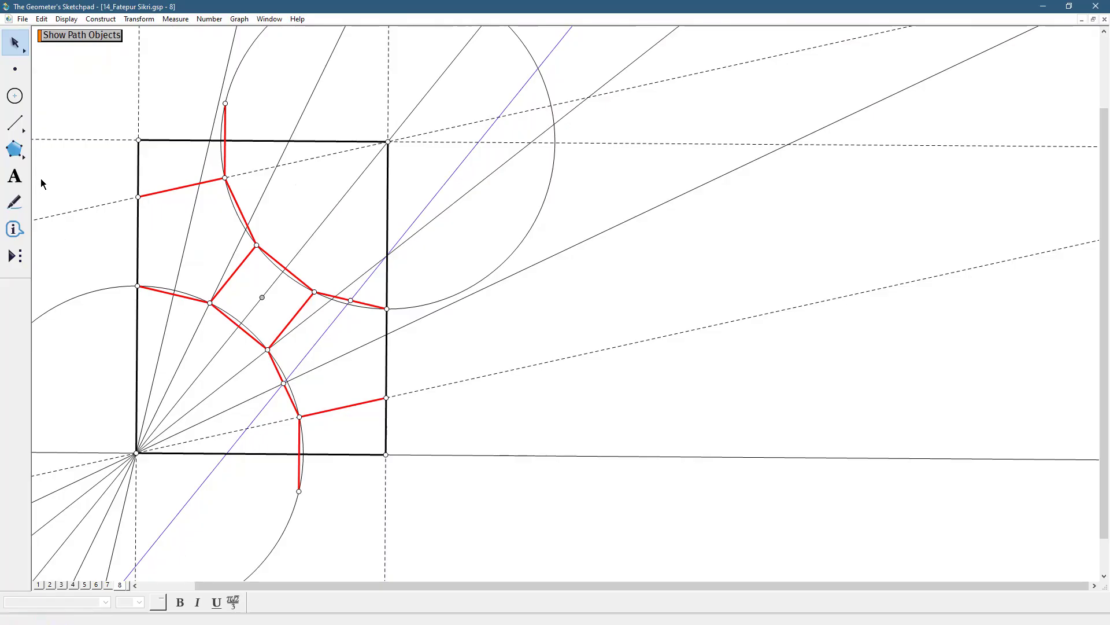
Draw two circles centred on the rectangle's lower-left corner, through the blue line's intersections with the dashed fan line and the rectangle's lower side
{"action": "left_click", "coordinate": [15, 95]}
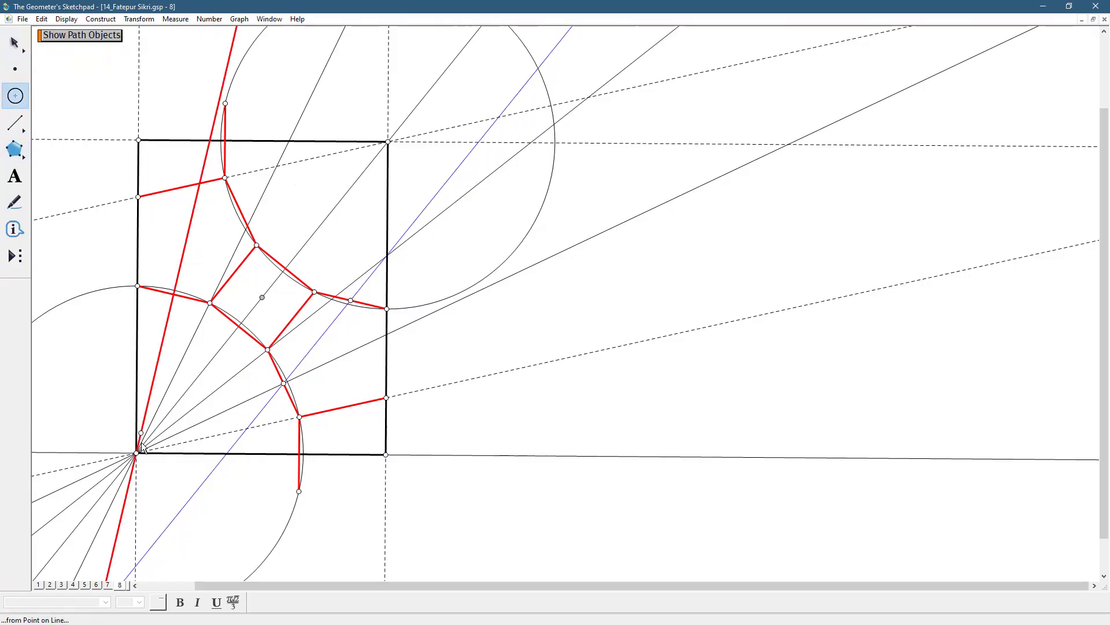
{"action": "left_click_drag", "start_coordinate": [136, 452], "coordinate": [245, 427]}
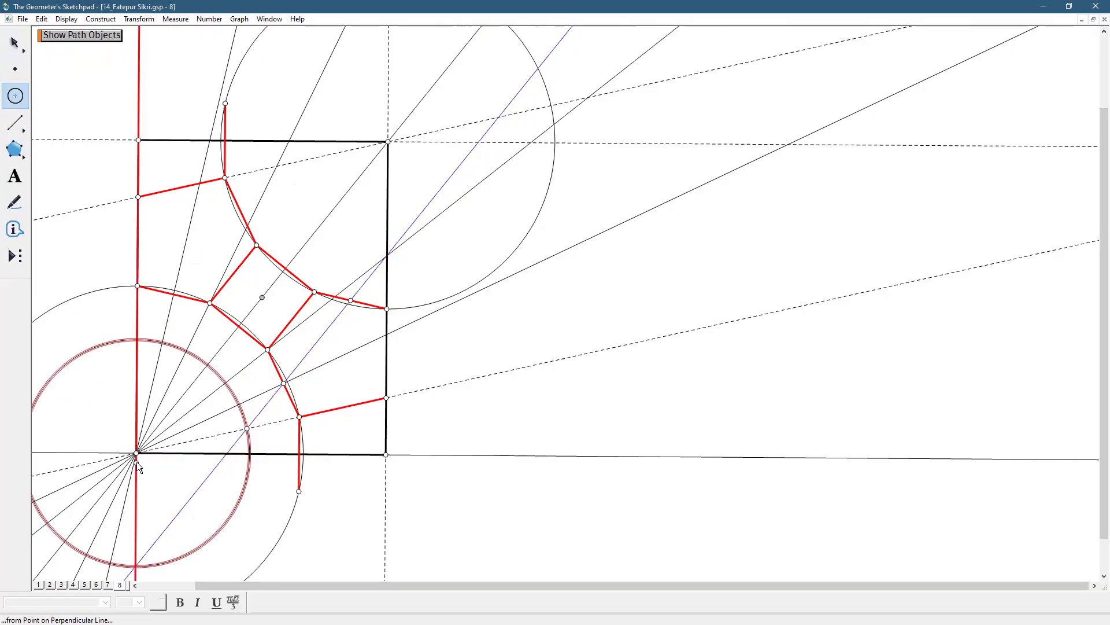
{"action": "left_click_drag", "start_coordinate": [144, 455], "coordinate": [225, 454]}
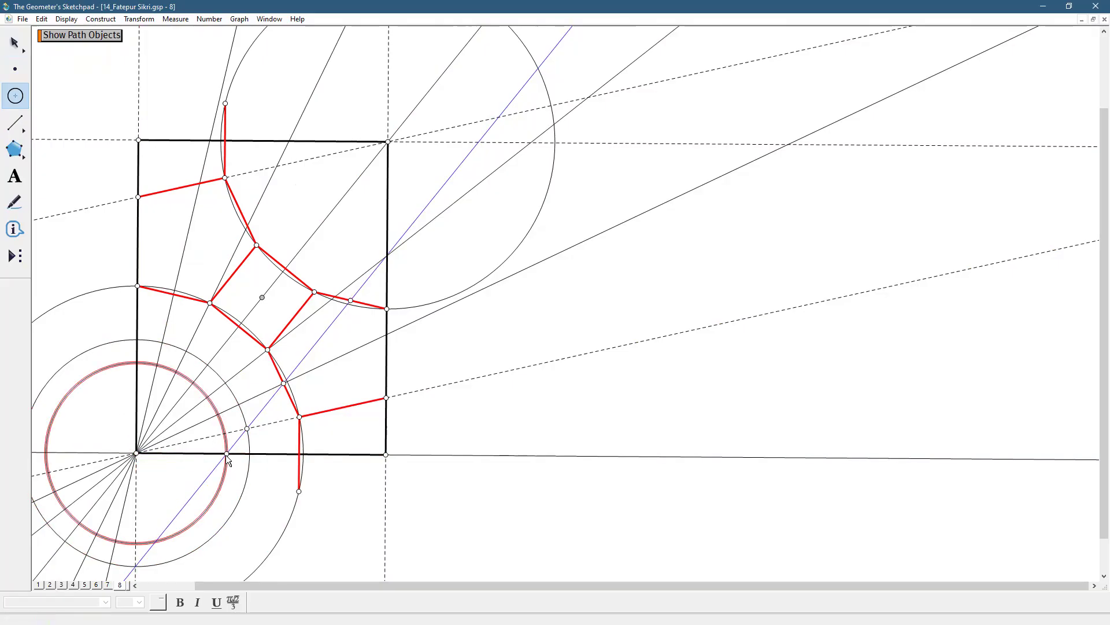
Make the blue line dashed and draw a medium-width blue segment along it from the lower red segment's intersection to the rectangle's lower side
{"action": "left_click", "coordinate": [15, 122]}
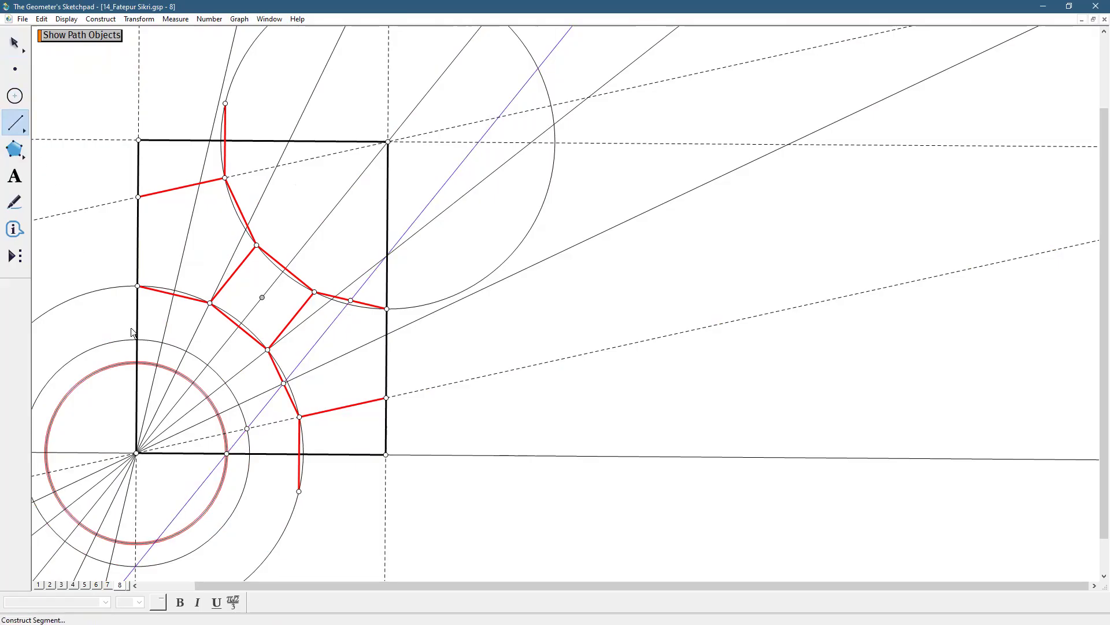
{"action": "left_click_drag", "start_coordinate": [283, 383], "coordinate": [227, 452]}
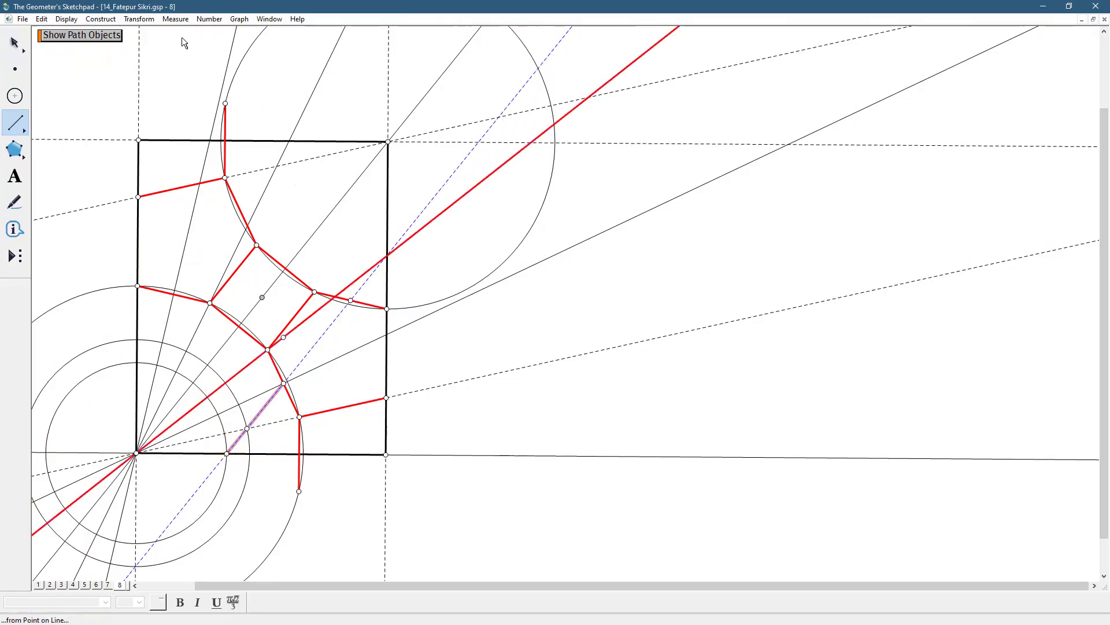
{"action": "left_click", "coordinate": [65, 20]}
{"action": "mouse_move", "coordinate": [80, 46]}
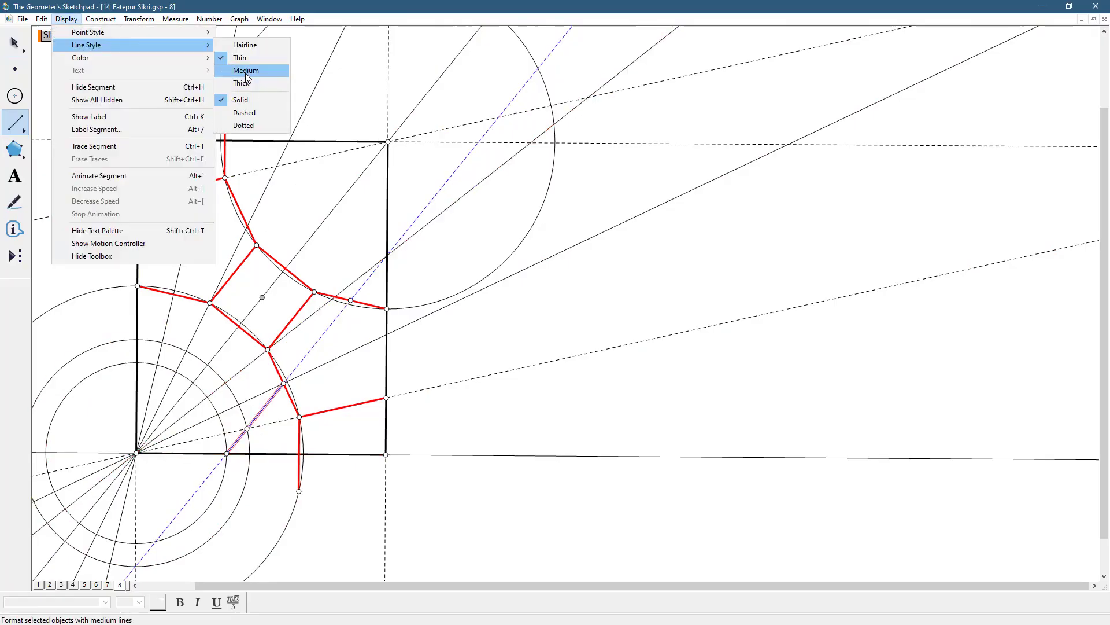
{"action": "left_click", "coordinate": [245, 74]}
Draw three blue segments from the smallest circle's fan intersections to the rectangle's lower side, the square's lower-left side and the lower red segment's intersection
{"action": "left_click_drag", "start_coordinate": [218, 414], "coordinate": [299, 454]}
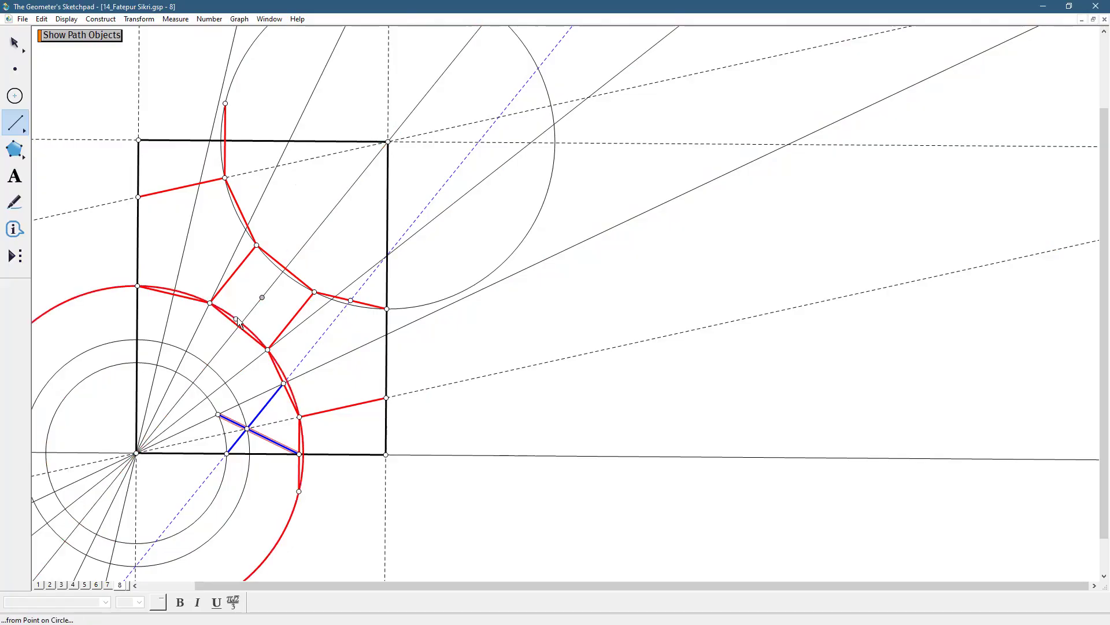
{"action": "left_click_drag", "start_coordinate": [237, 326], "coordinate": [217, 415]}
{"action": "left_click_drag", "start_coordinate": [177, 372], "coordinate": [283, 383]}
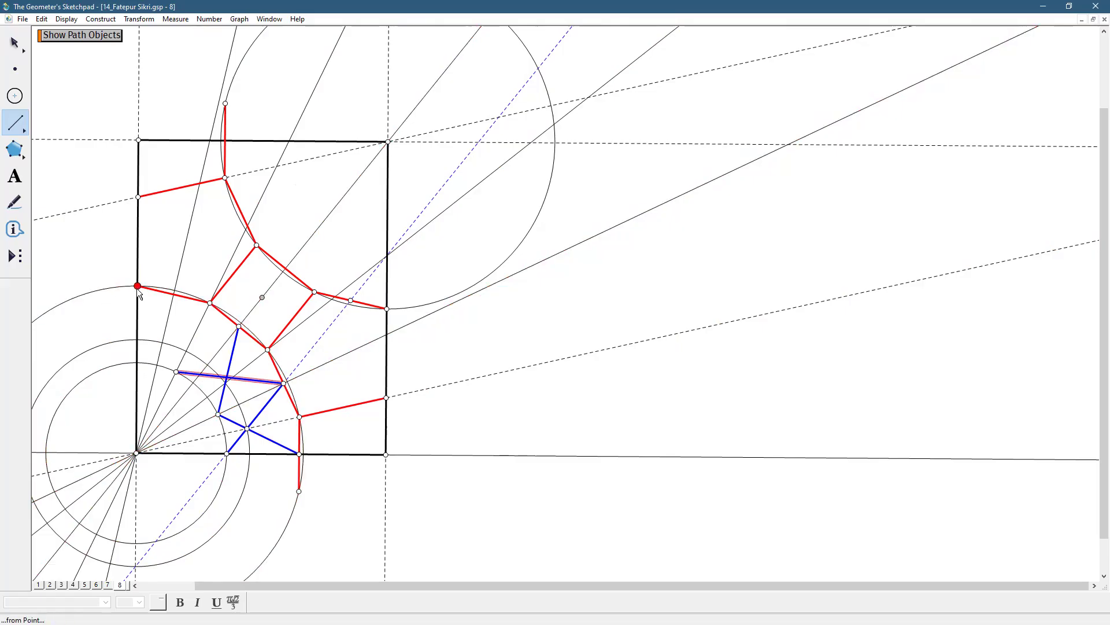
Try blue segments to the smallest circle's upper point from the red segment's left endpoint and its fan intersection, undo both and clear the selection
{"action": "left_click_drag", "start_coordinate": [137, 287], "coordinate": [175, 371]}
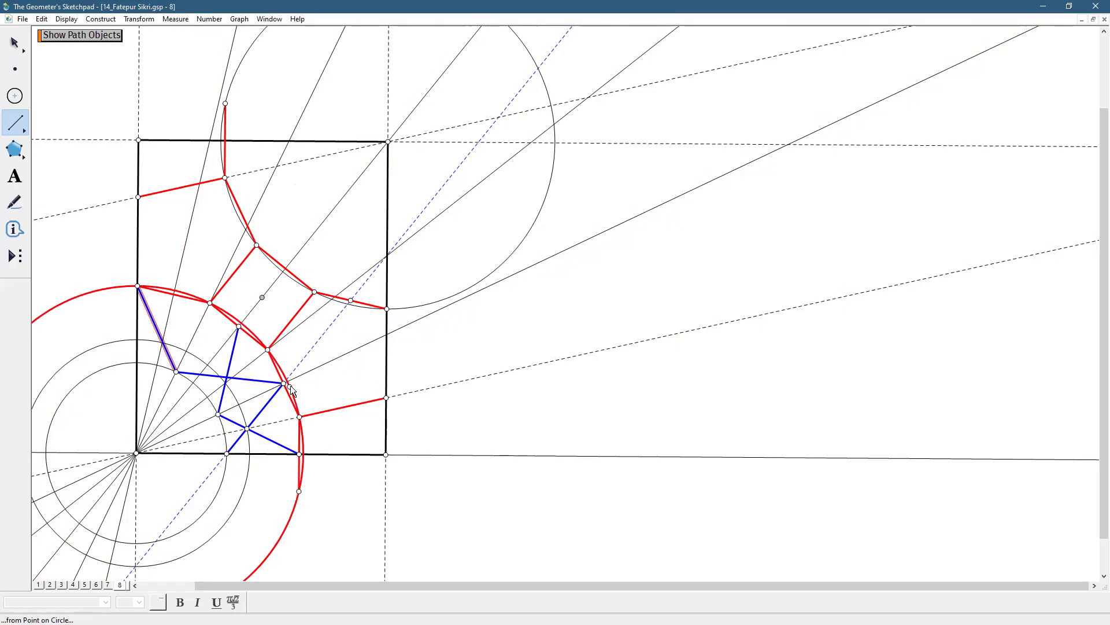
{"action": "key", "text": "ctrl+z"}
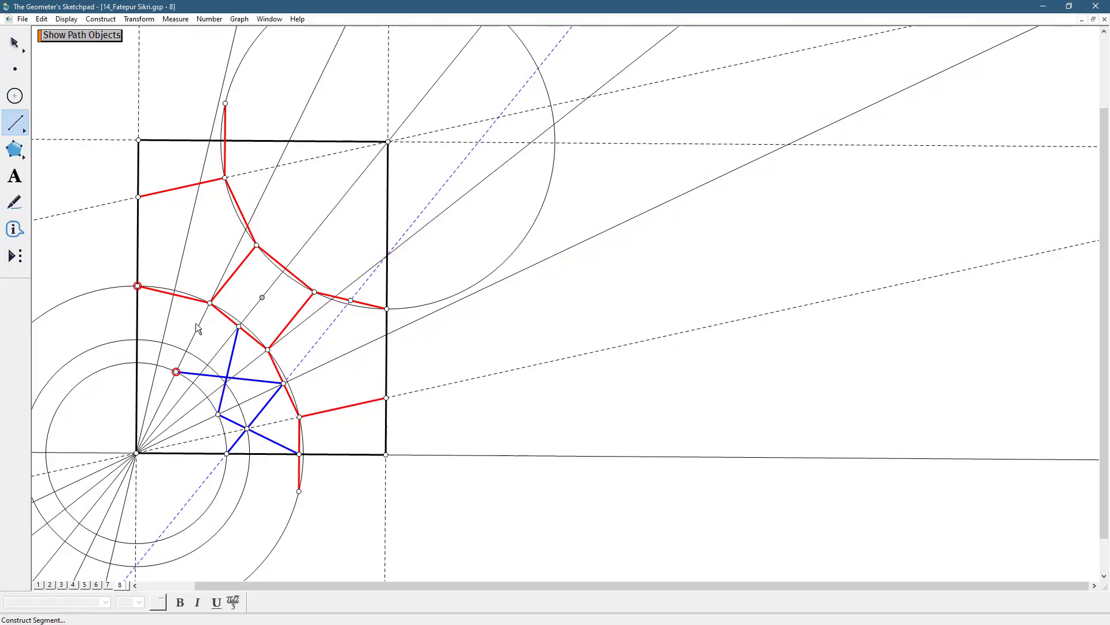
{"action": "left_click_drag", "start_coordinate": [173, 295], "coordinate": [176, 370]}
{"action": "key", "text": "ctrl+z"}
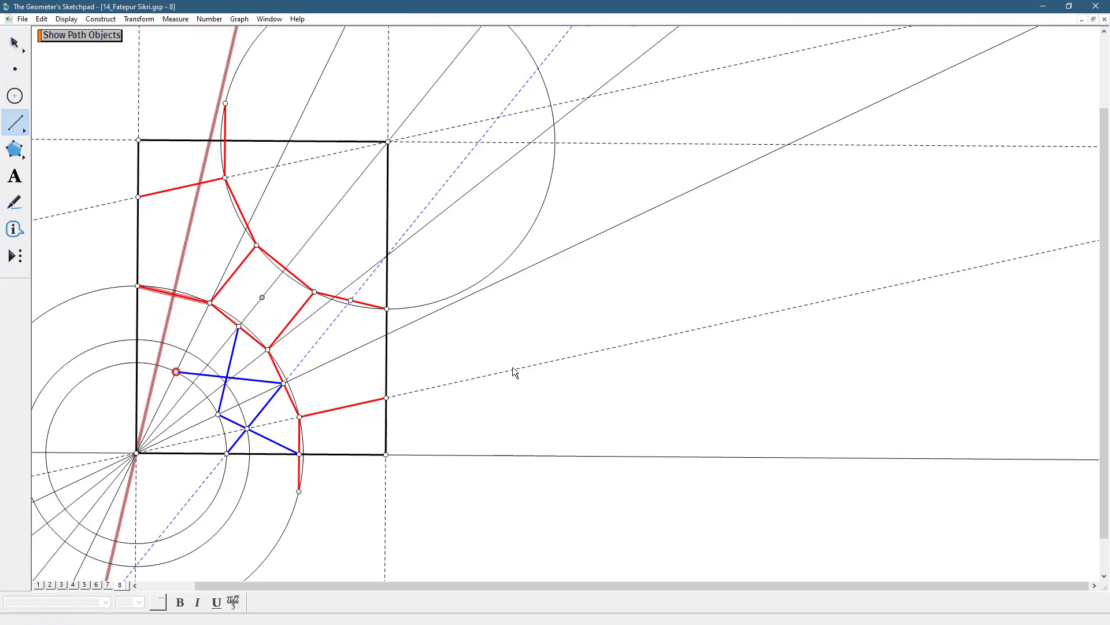
{"action": "key", "text": "Escape"}
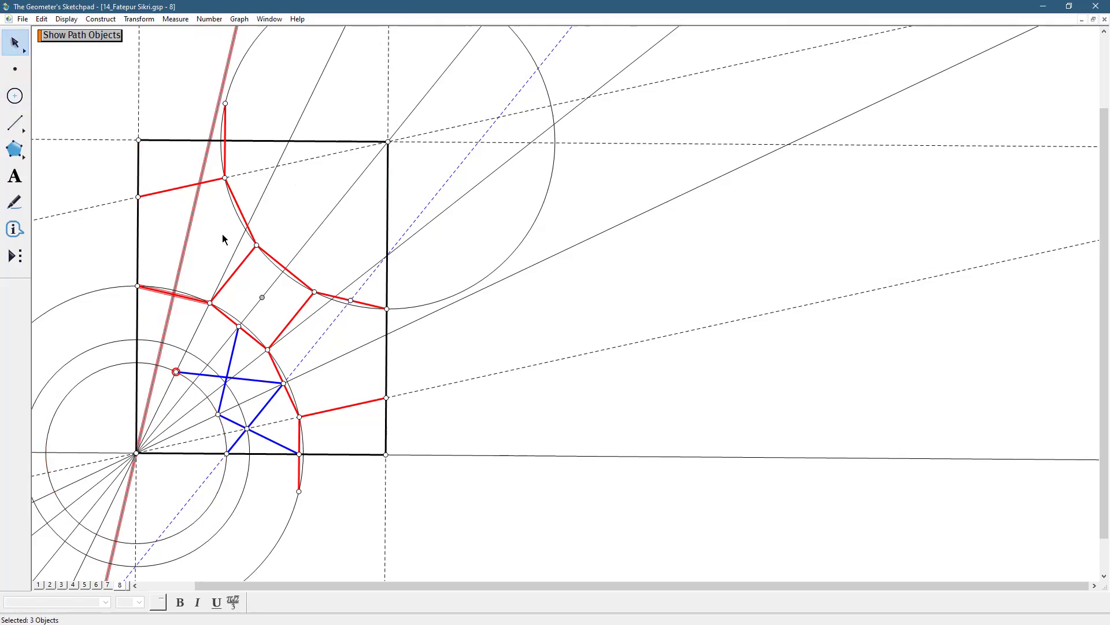
{"action": "key", "text": "Escape"}
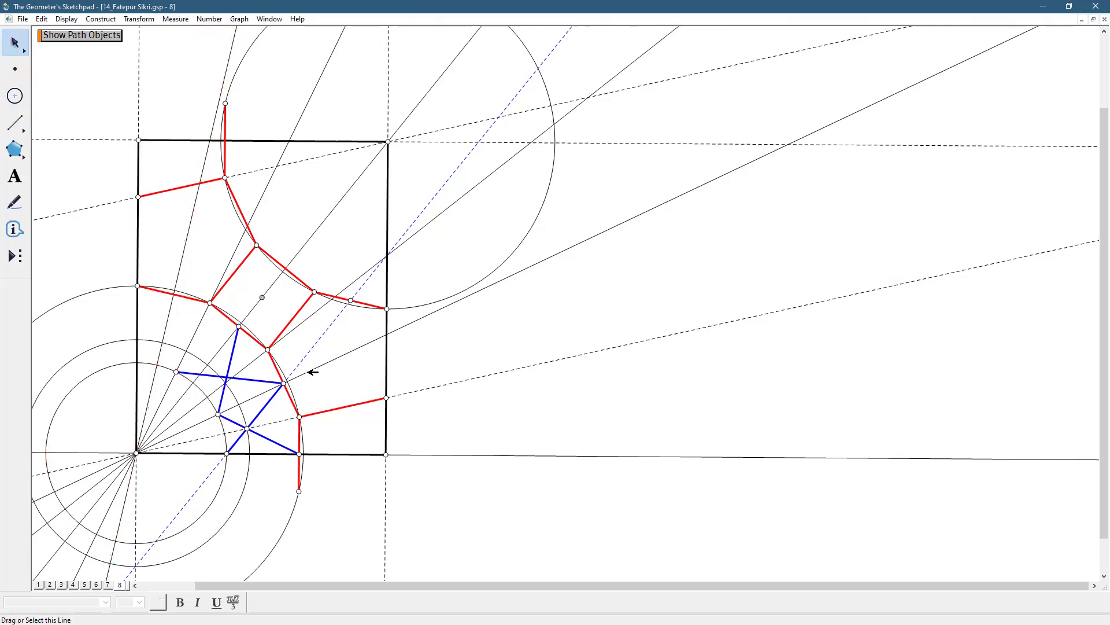
Delete the blue segment to the stray point on the smallest circle and the blue segment descending from the square's lower-left side
{"action": "left_click", "coordinate": [263, 380]}
{"action": "key", "text": "Delete"}
{"action": "left_click", "coordinate": [236, 355]}
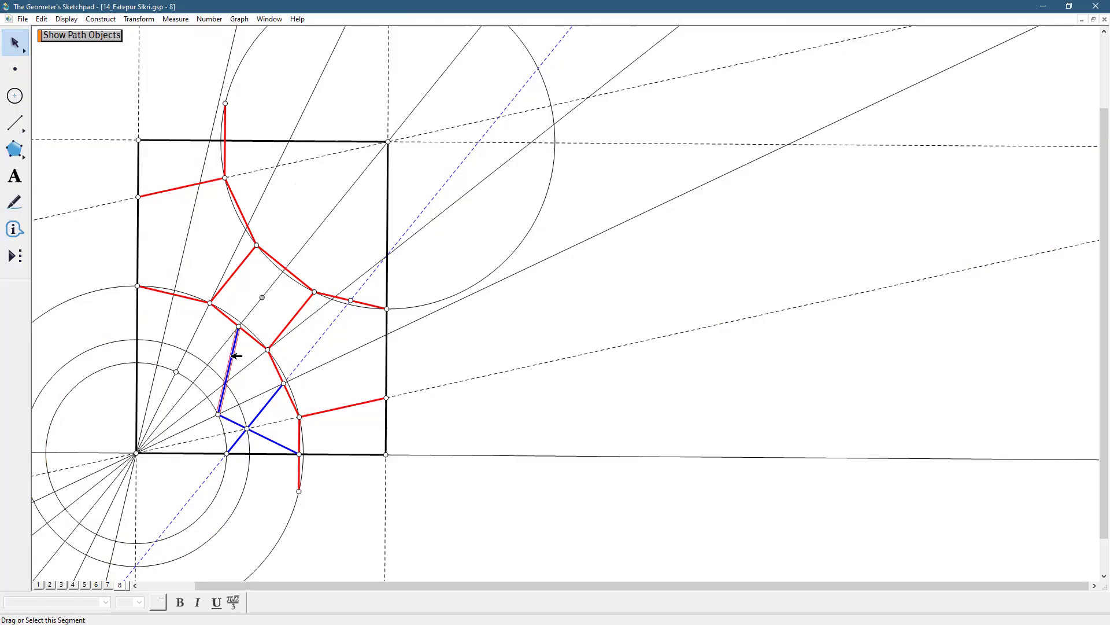
{"action": "key", "text": "Delete"}
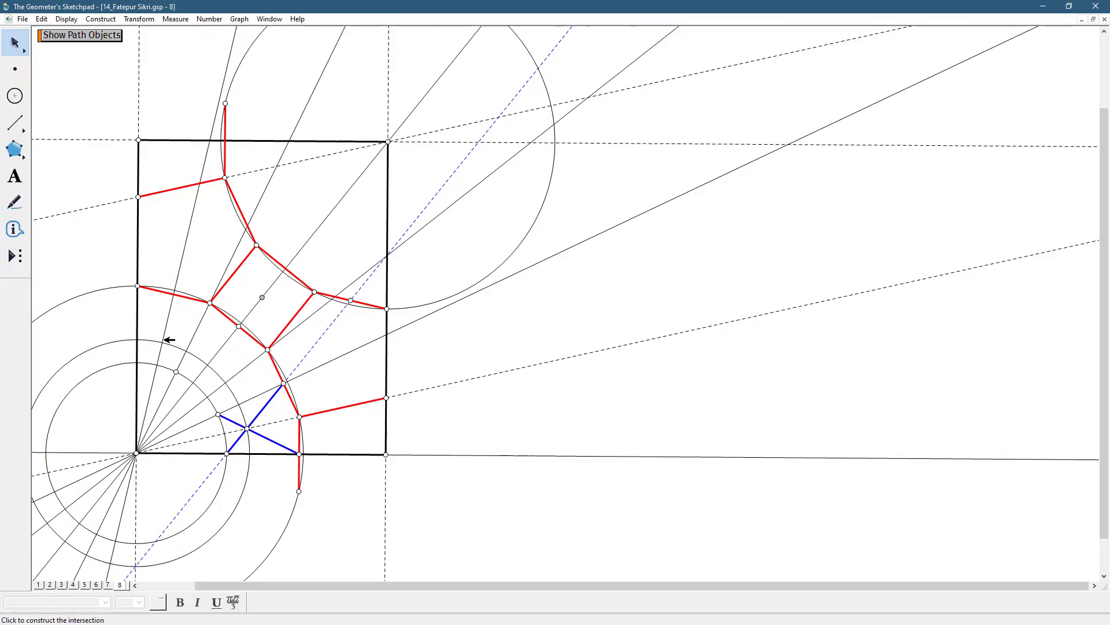
Draw blue segments from the red midpoint right of the square and the square's lower-left side midpoint to the smallest circle's fan intersections
{"action": "left_click", "coordinate": [14, 122]}
{"action": "left_click", "coordinate": [282, 383]}
{"action": "left_click", "coordinate": [194, 383]}
{"action": "left_click", "coordinate": [239, 327]}
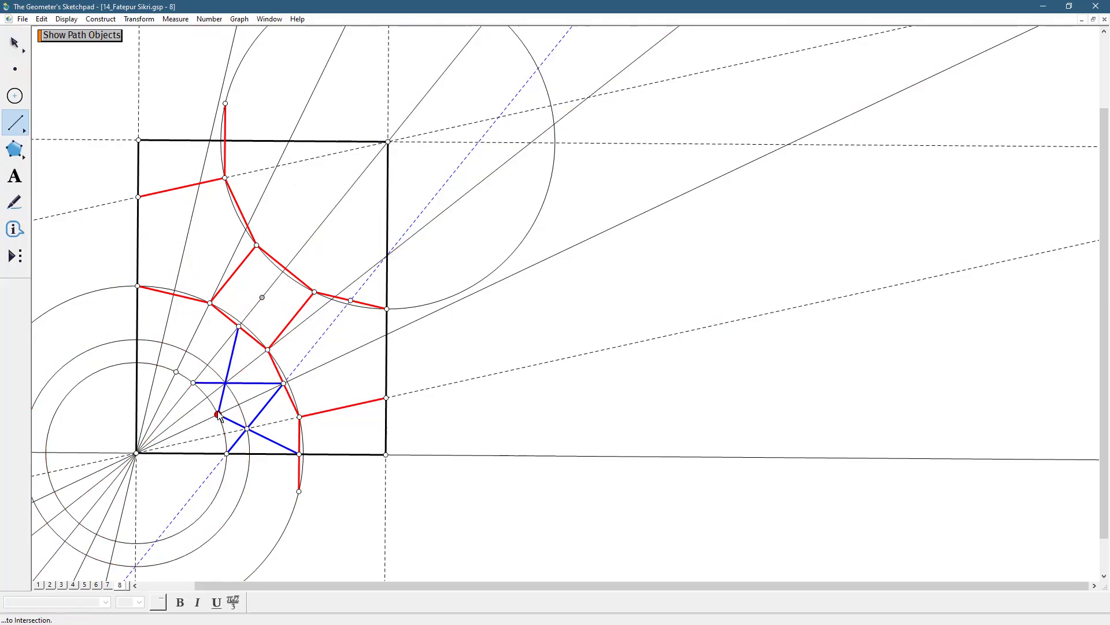
{"action": "left_click", "coordinate": [218, 414]}
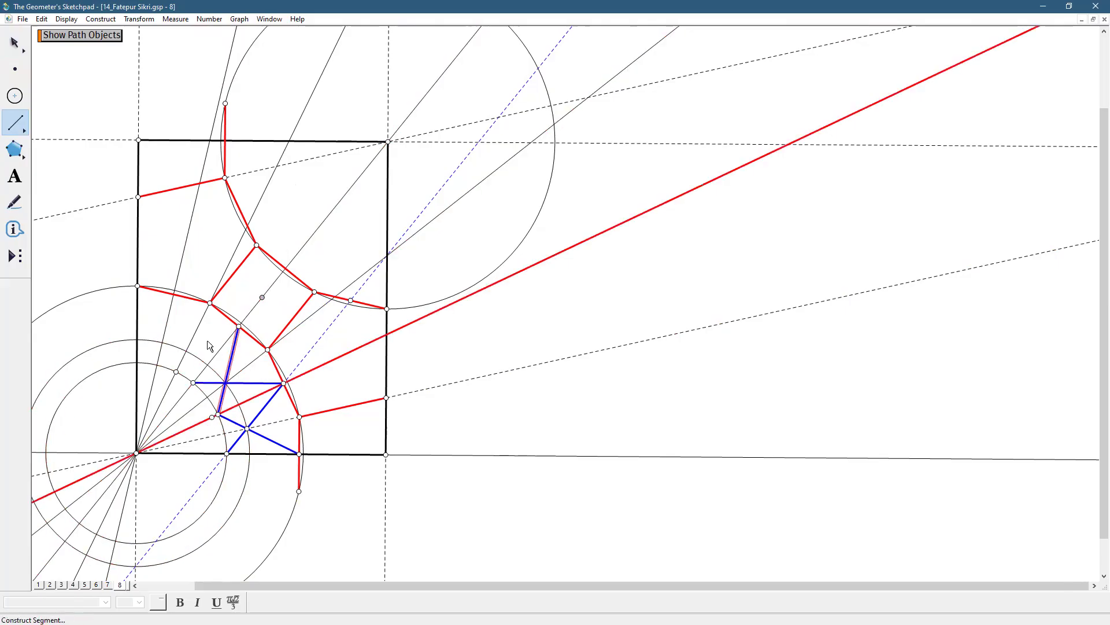
Draw two crossing blue segments from the left red segment's fan intersection and the square's lower-left side midpoint to the smallest circle's fan intersections
{"action": "left_click", "coordinate": [171, 296]}
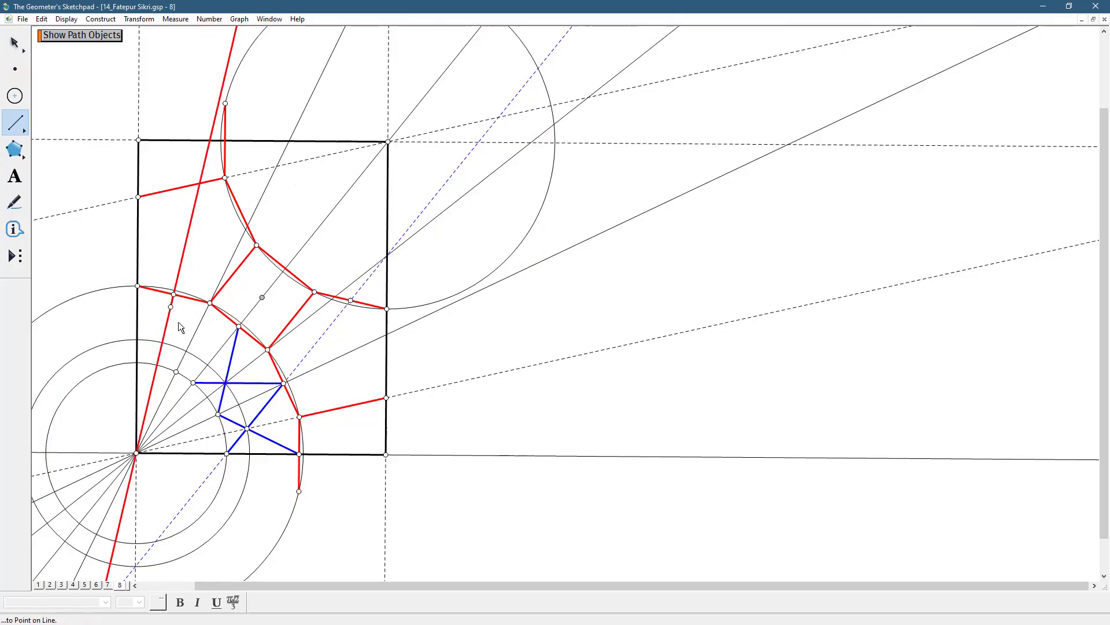
{"action": "left_click", "coordinate": [190, 379]}
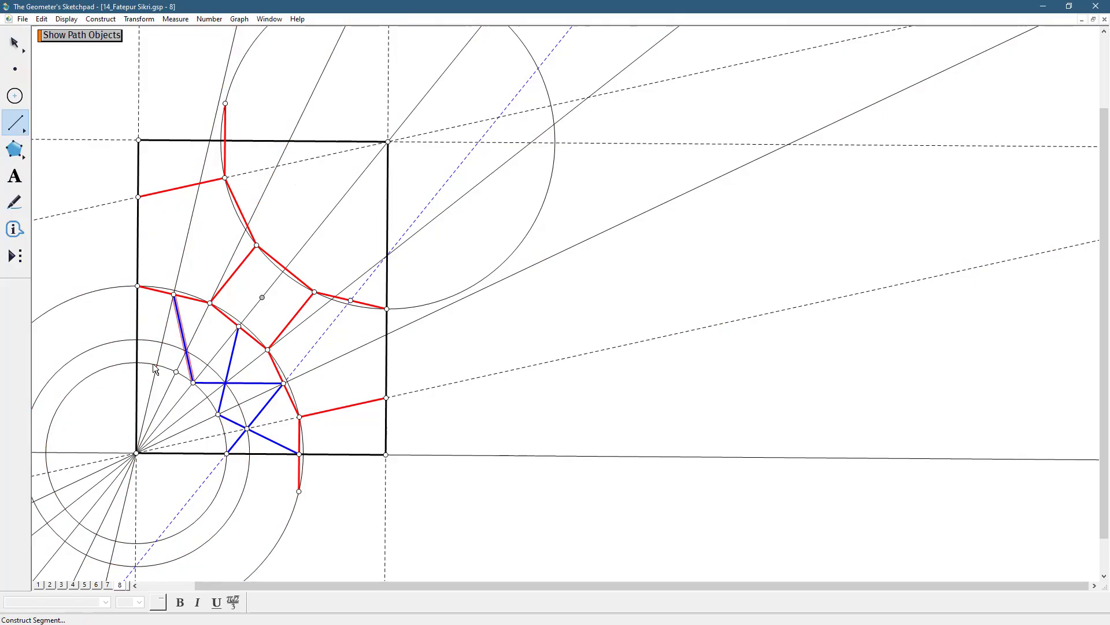
{"action": "left_click", "coordinate": [154, 363]}
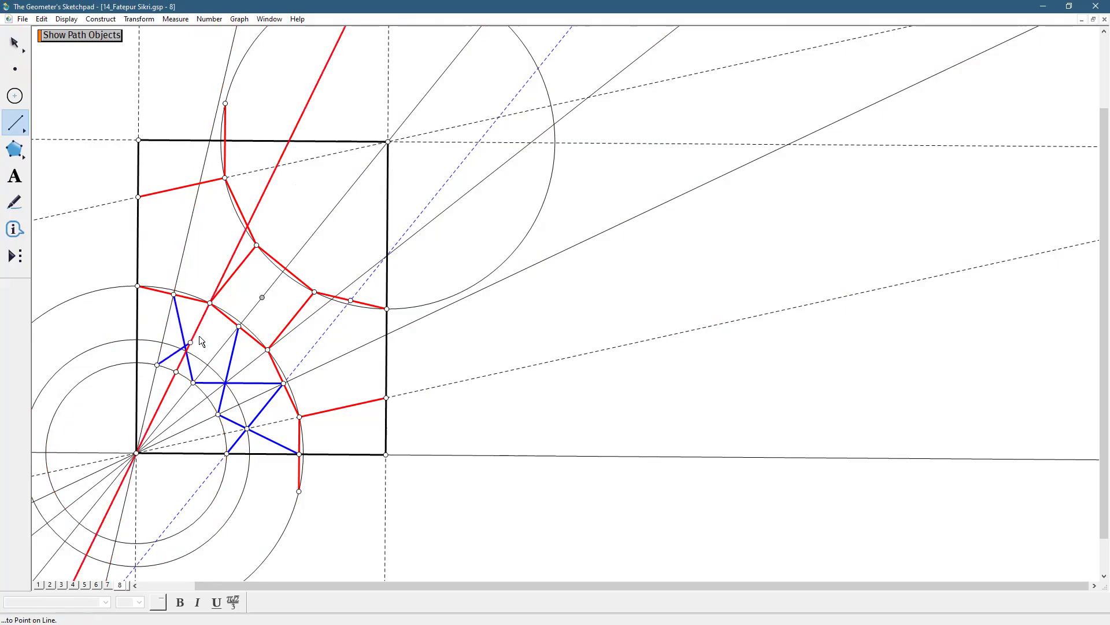
{"action": "left_click", "coordinate": [233, 327]}
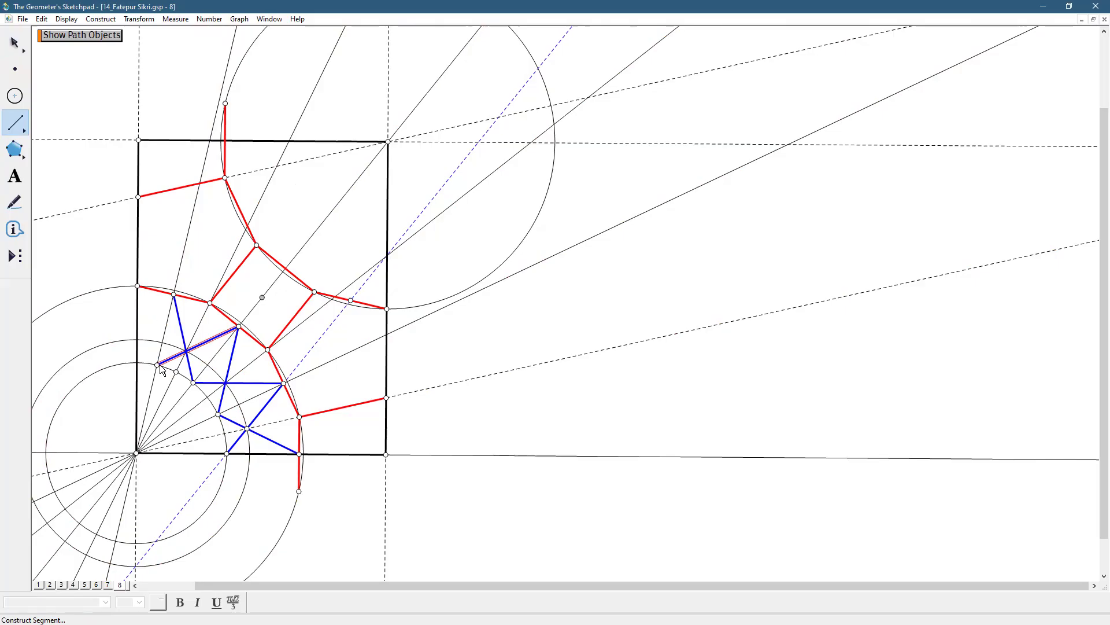
{"action": "left_click", "coordinate": [15, 69]}
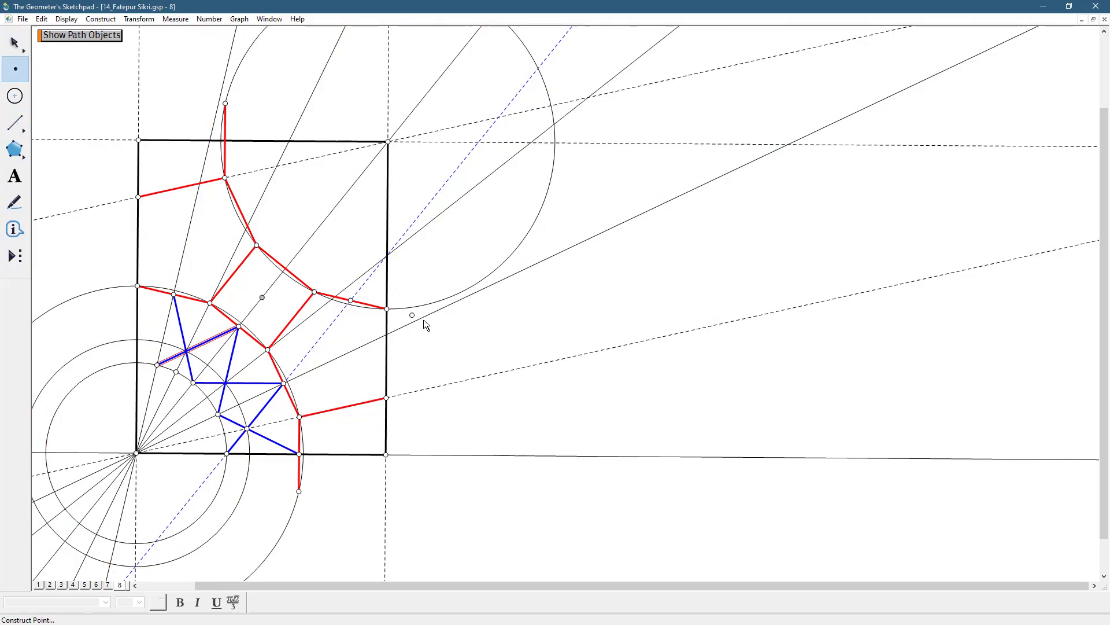
{"action": "left_click", "coordinate": [15, 43]}
{"action": "left_click", "coordinate": [82, 114]}
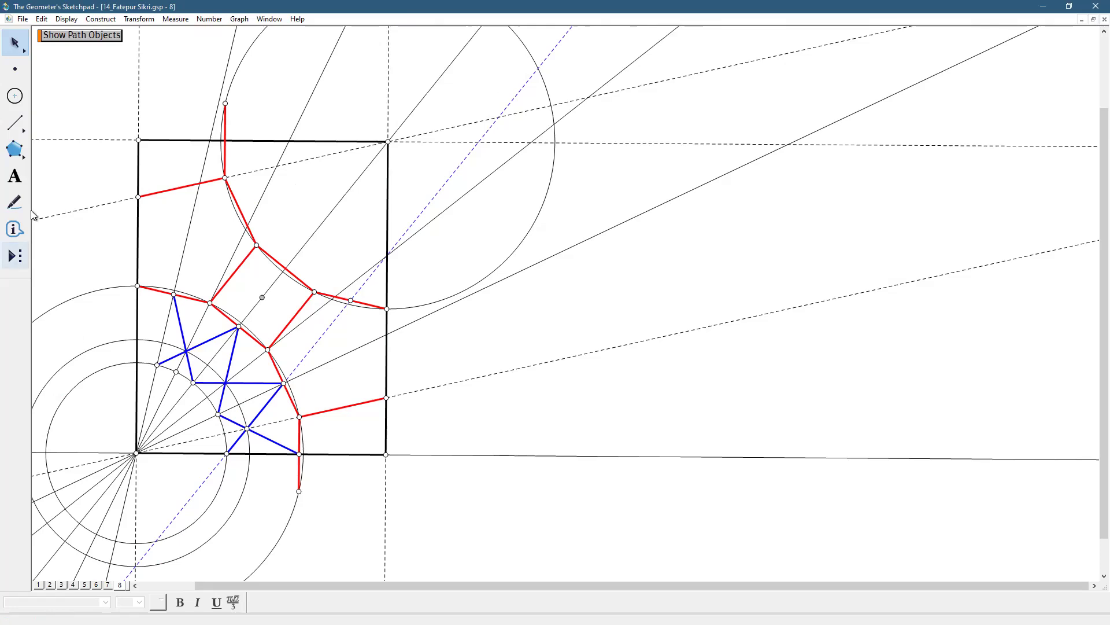
Draw two blue segments joining the left red segment's fan intersection and the smallest circle's upper fan intersection through the rectangle's left side
{"action": "left_click", "coordinate": [15, 122]}
{"action": "left_click_drag", "start_coordinate": [174, 295], "coordinate": [157, 364]}
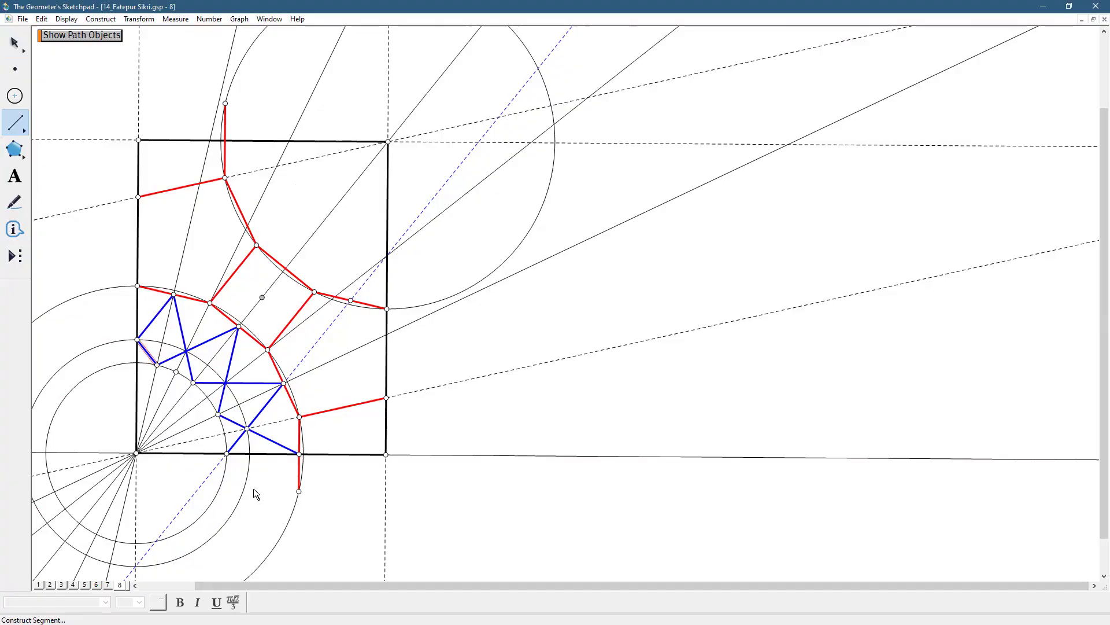
{"action": "left_click", "coordinate": [15, 43]}
{"action": "left_click", "coordinate": [501, 438]}
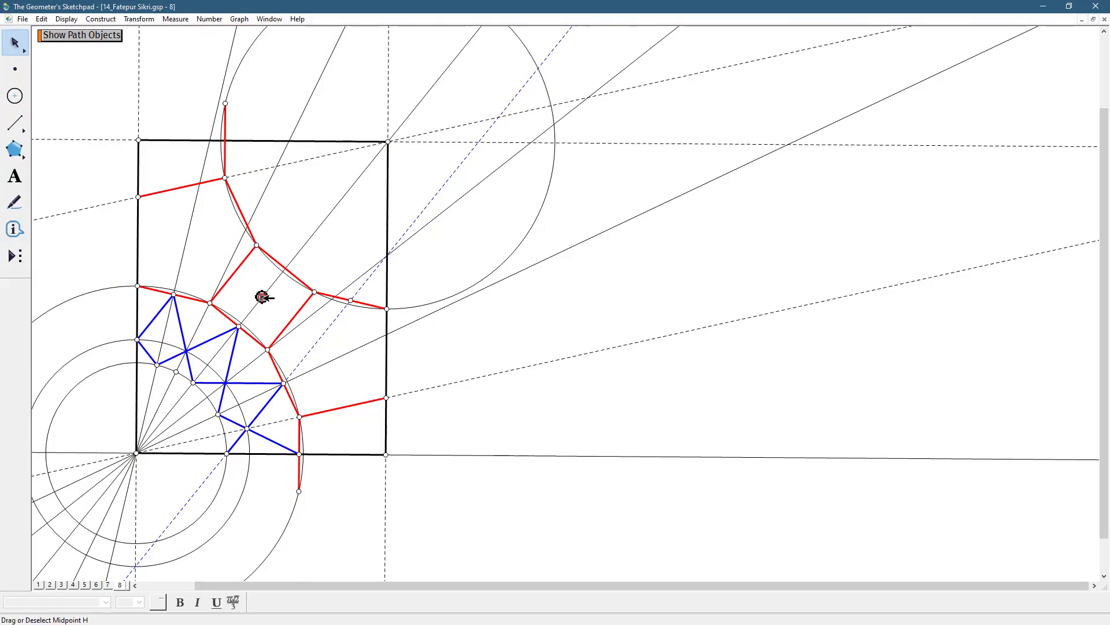
{"action": "left_click", "coordinate": [277, 441]}
{"action": "left_click", "coordinate": [267, 405]}
{"action": "left_click", "coordinate": [262, 383]}
{"action": "left_click", "coordinate": [225, 396]}
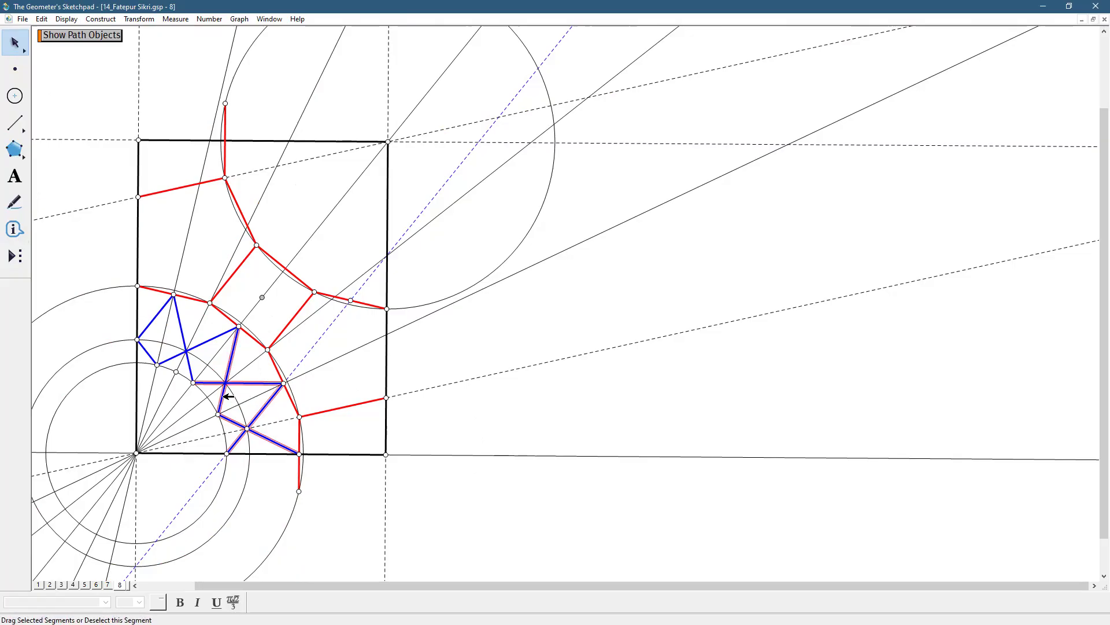
{"action": "left_click", "coordinate": [222, 335]}
{"action": "left_click", "coordinate": [190, 366]}
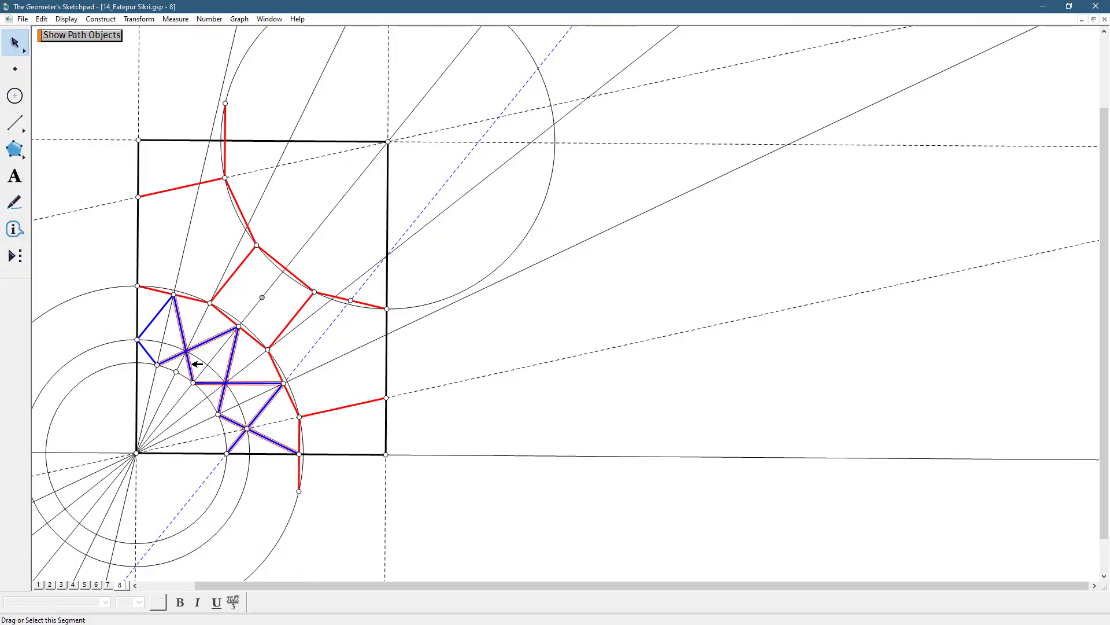
{"action": "left_click", "coordinate": [157, 317]}
{"action": "left_click", "coordinate": [149, 352]}
{"action": "left_click", "coordinate": [157, 364]}
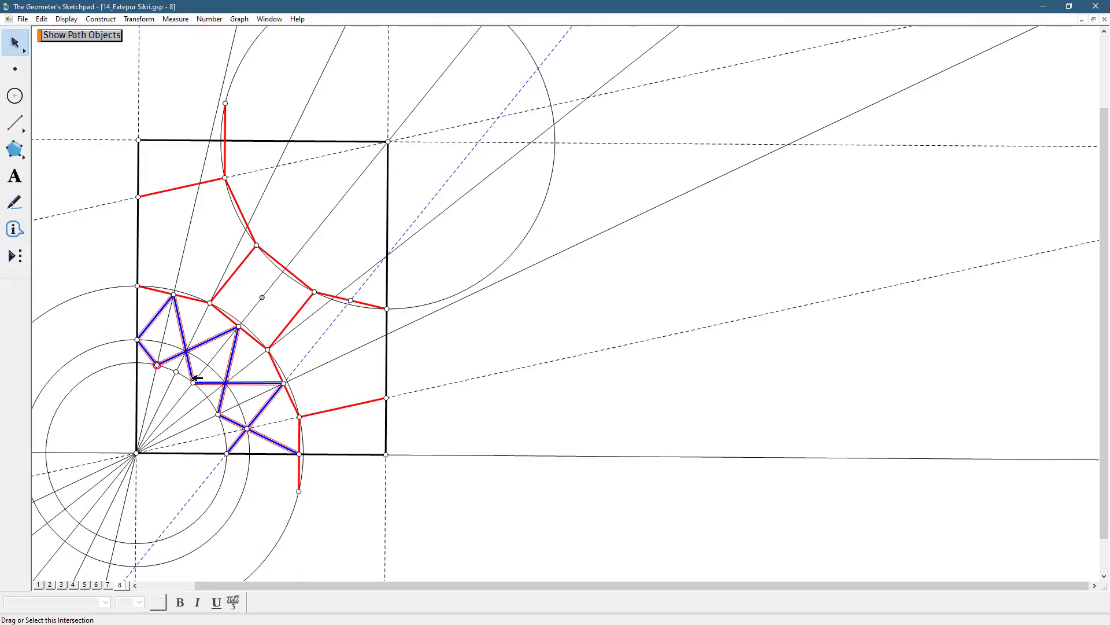
{"action": "left_click", "coordinate": [218, 414]}
{"action": "left_click", "coordinate": [248, 428]}
{"action": "key", "text": "ctrl+z"}
{"action": "key", "text": "ctrl+z"}
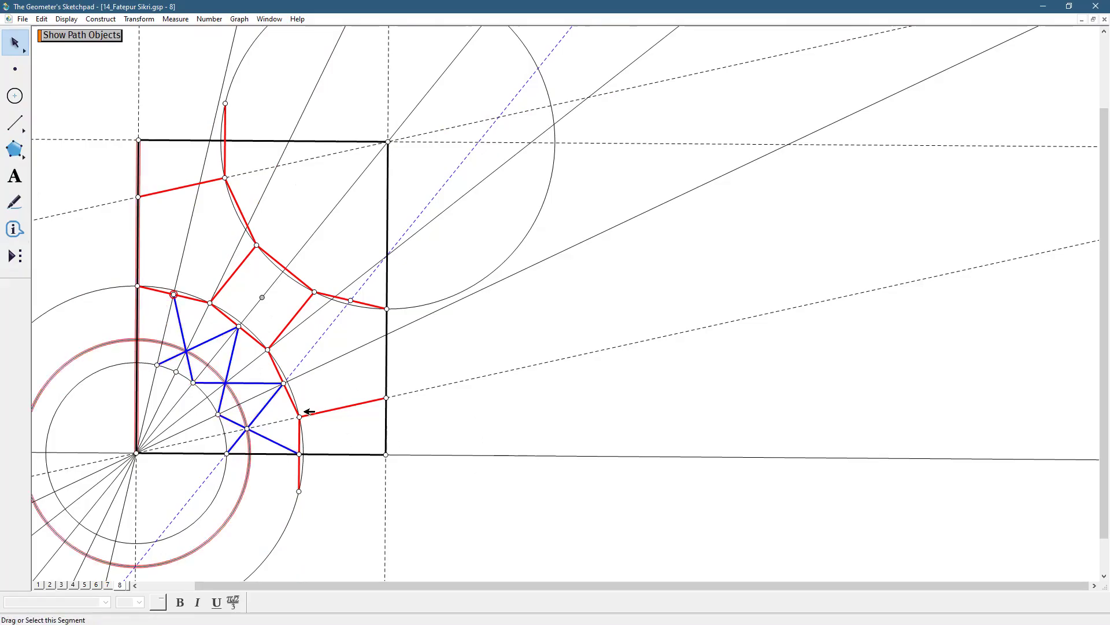
{"action": "key", "text": "ctrl+r"}
{"action": "key", "text": "ctrl+r"}
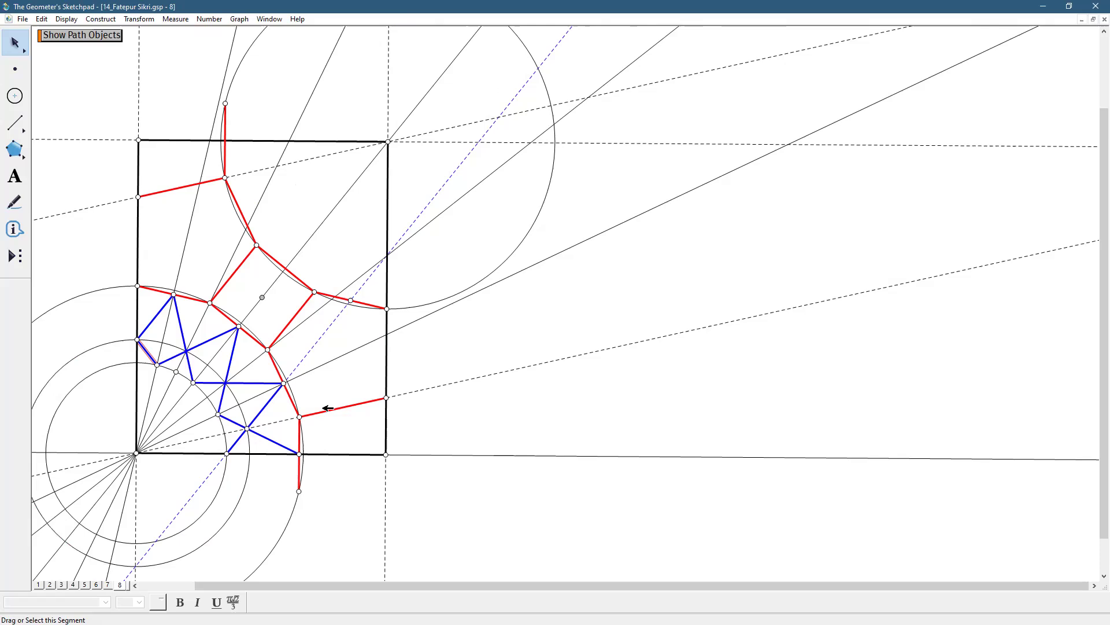
{"action": "left_click", "coordinate": [445, 422]}
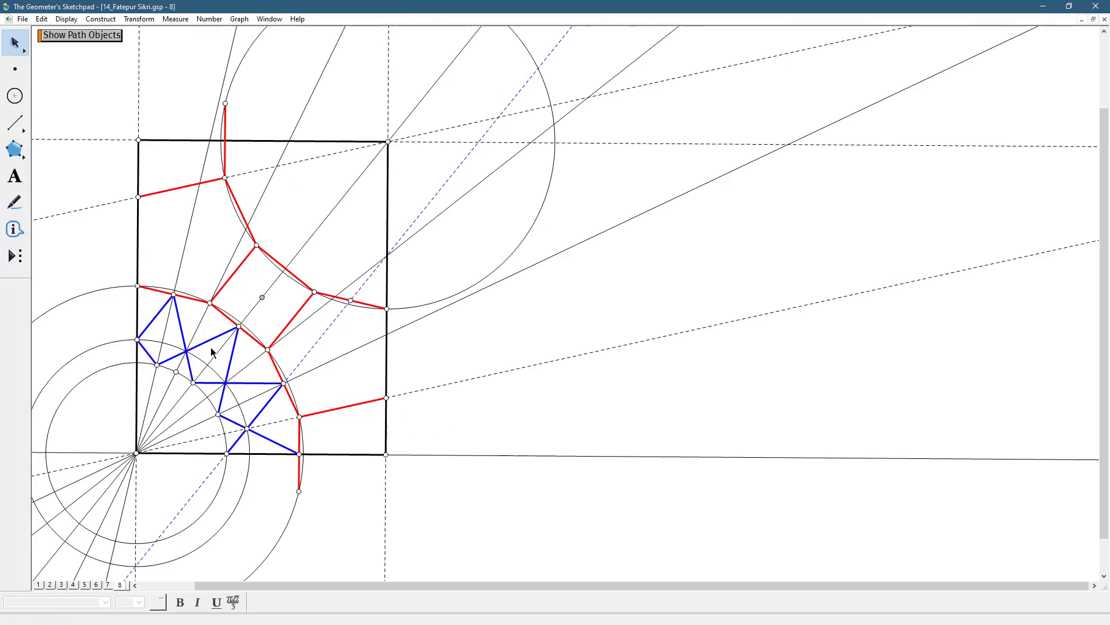
Rotate all eight blue star segments by a fixed angle of 180 degrees about the square's center point H
{"action": "left_click", "coordinate": [179, 322]}
{"action": "left_click", "coordinate": [157, 315]}
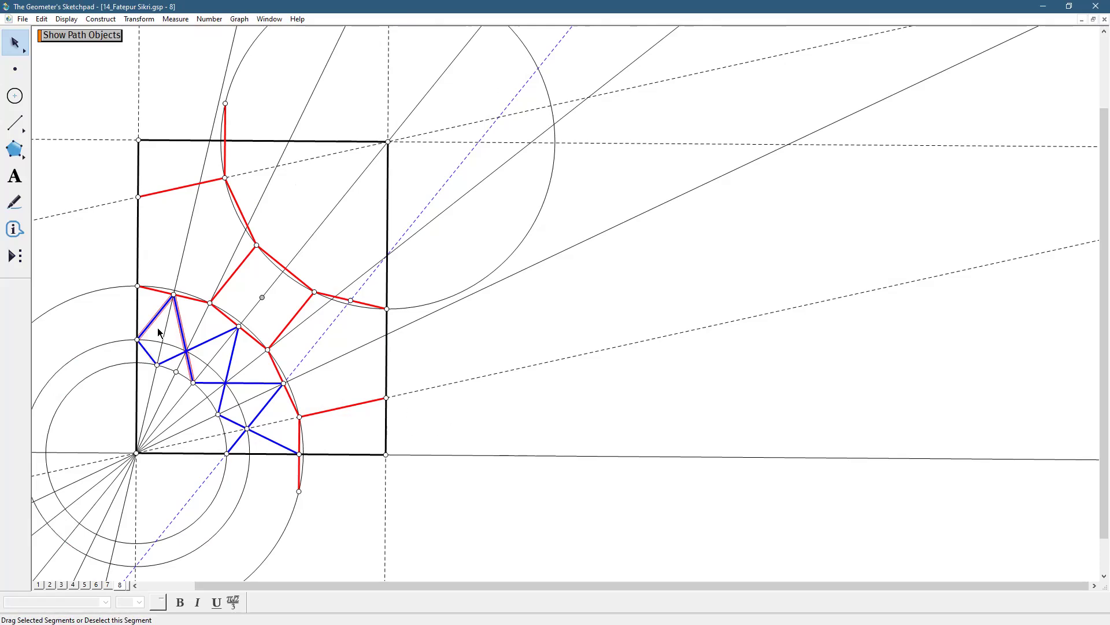
{"action": "left_click", "coordinate": [148, 352]}
{"action": "left_click", "coordinate": [175, 357]}
{"action": "left_click", "coordinate": [235, 350]}
{"action": "left_click", "coordinate": [254, 383]}
{"action": "left_click", "coordinate": [262, 411]}
{"action": "left_click", "coordinate": [240, 423]}
{"action": "left_click", "coordinate": [285, 443]}
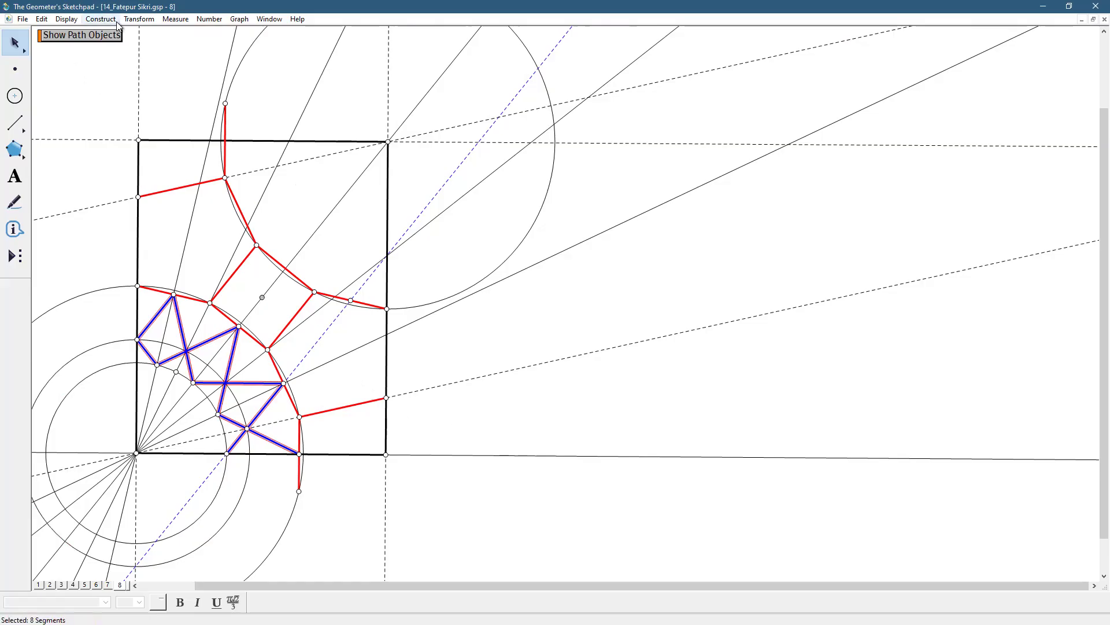
{"action": "left_click", "coordinate": [139, 19]}
{"action": "left_click", "coordinate": [175, 125]}
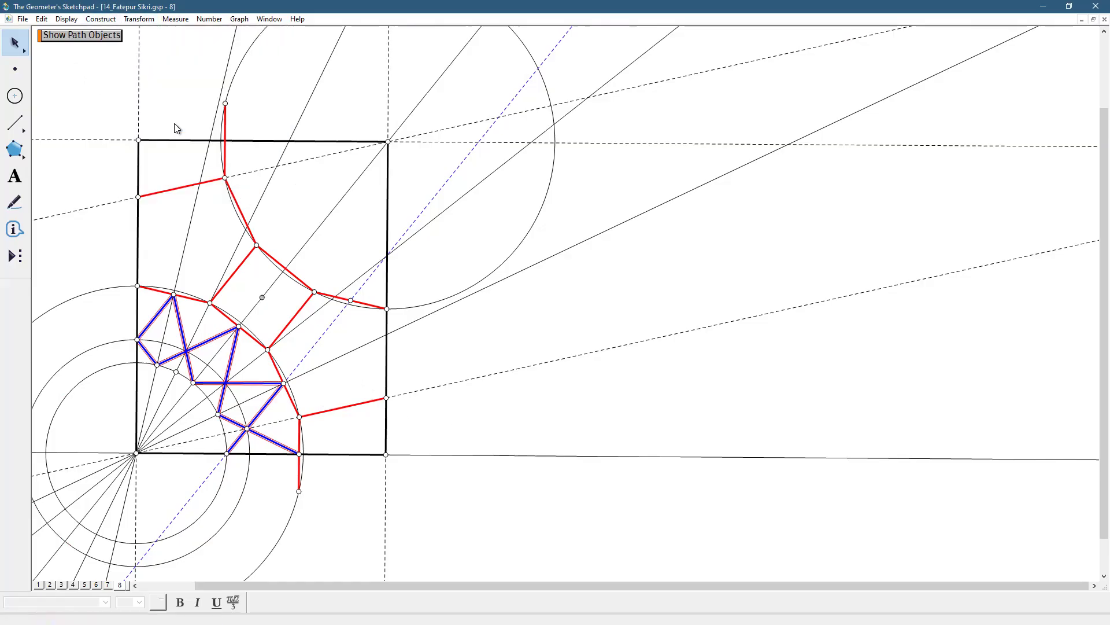
{"action": "type", "text": "180"}
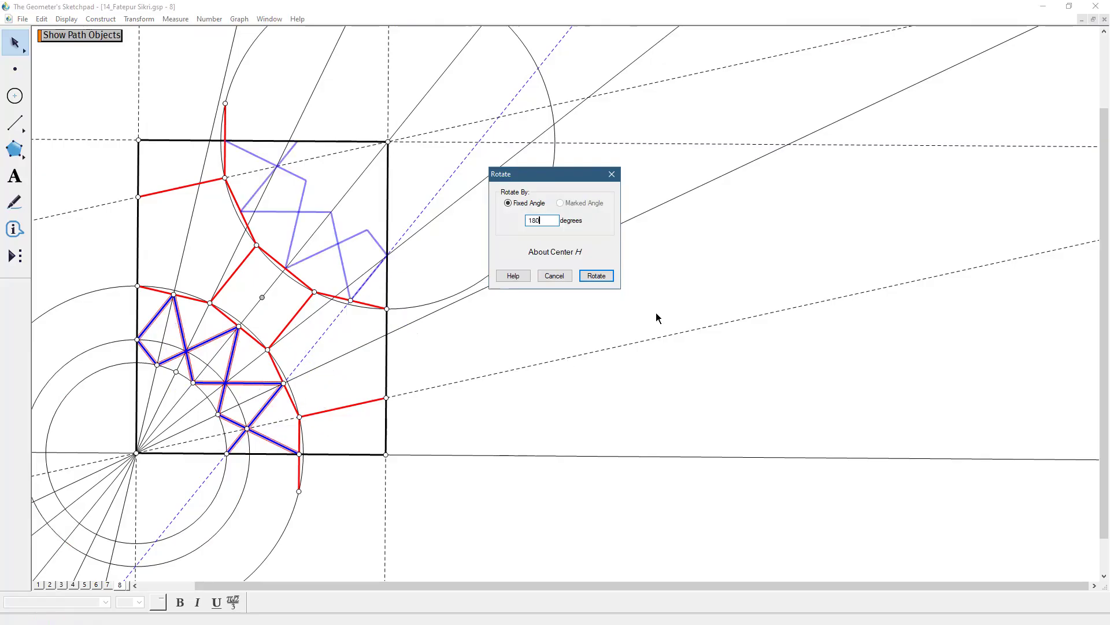
{"action": "left_click", "coordinate": [596, 276]}
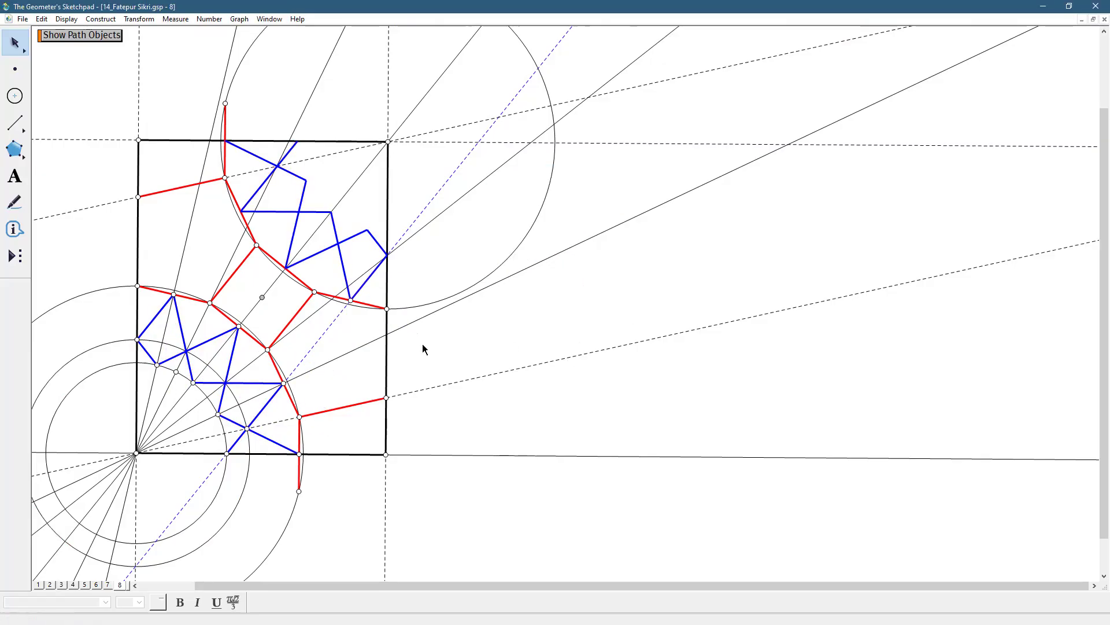
Construct midpoints on the square's upper-right side, the red segment adjoining its top corner, and the vertical red segment crossing the rectangle's upper side
{"action": "left_click", "coordinate": [292, 275]}
{"action": "left_click", "coordinate": [236, 197]}
{"action": "left_click", "coordinate": [232, 156]}
{"action": "left_click", "coordinate": [91, 18]}
{"action": "left_click", "coordinate": [113, 41]}
Create a Hide/Show action button for all four construction circles and use it to hide them
{"action": "left_click", "coordinate": [507, 259]}
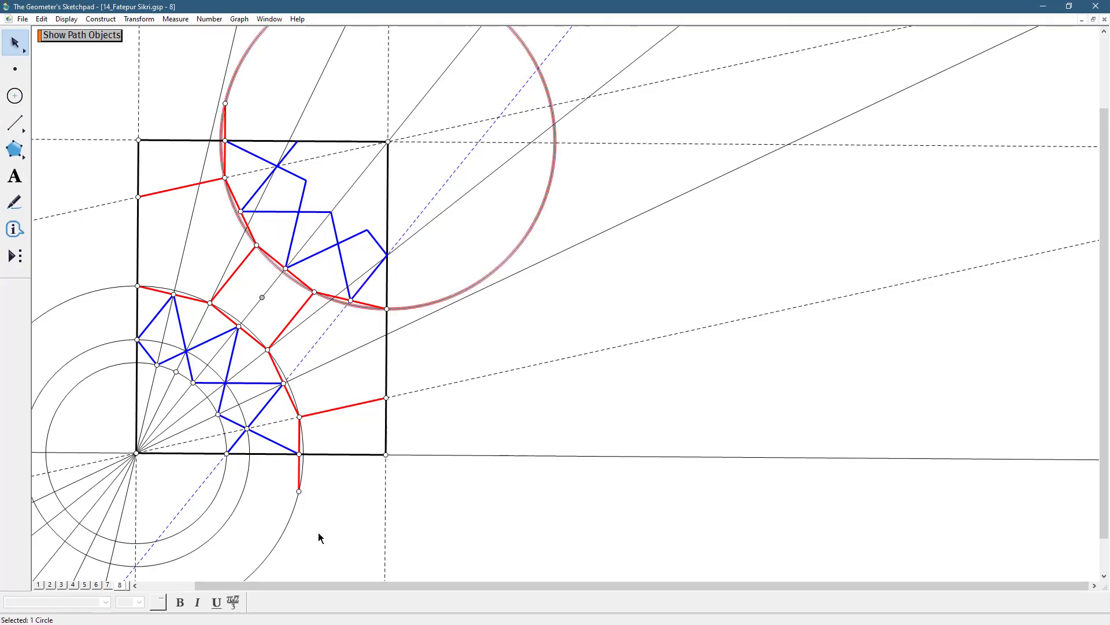
{"action": "left_click", "coordinate": [288, 528]}
{"action": "left_click", "coordinate": [233, 515]}
{"action": "left_click", "coordinate": [217, 509]}
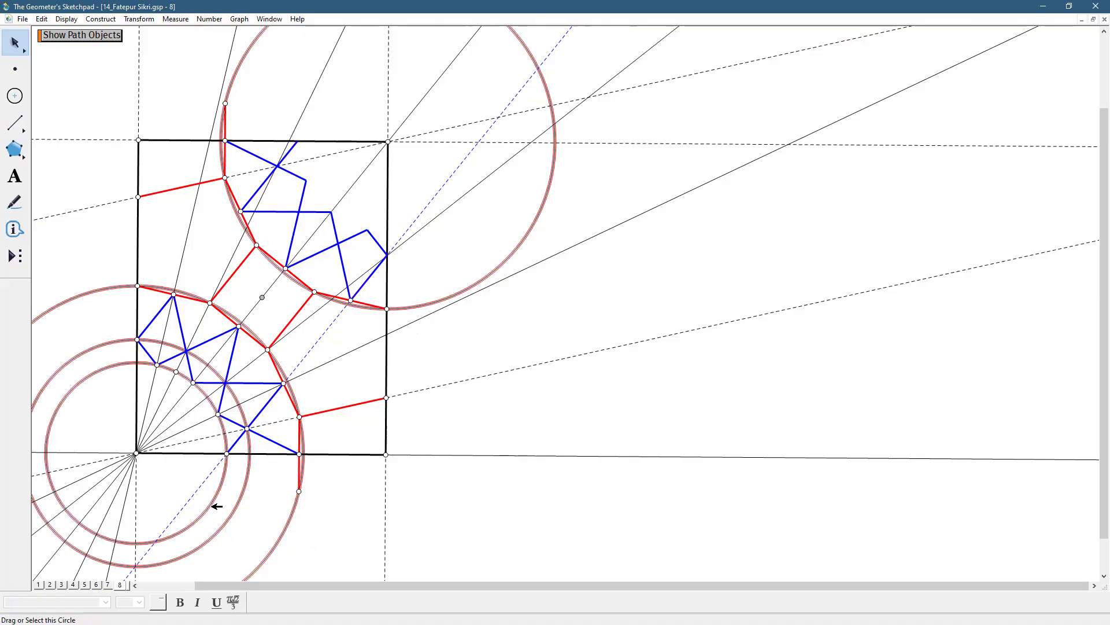
{"action": "left_click", "coordinate": [42, 19]}
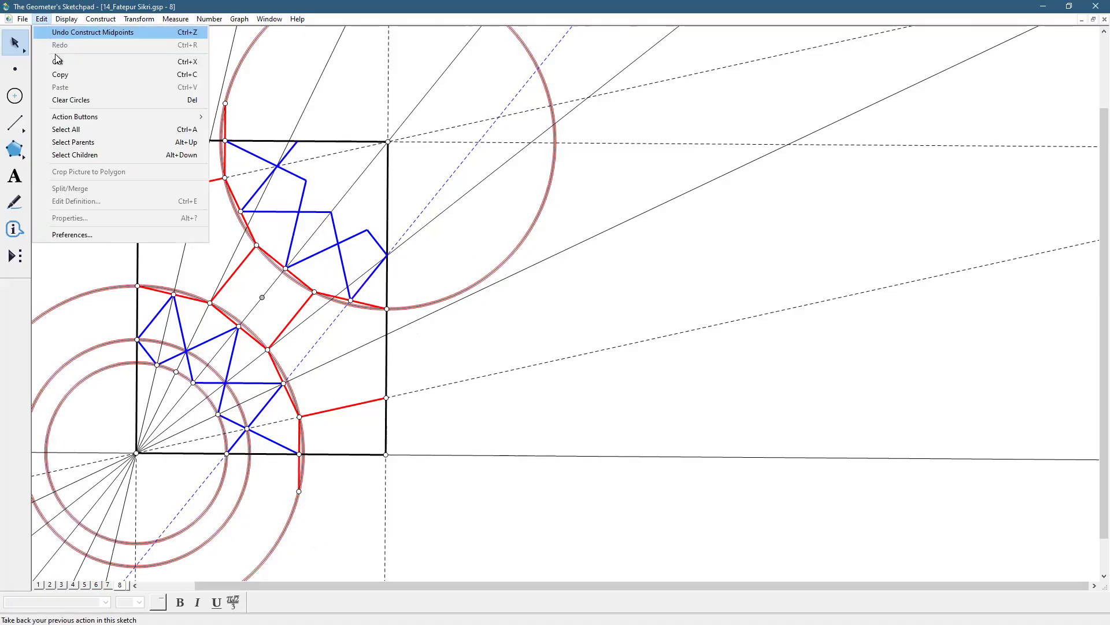
{"action": "mouse_move", "coordinate": [70, 120]}
{"action": "left_click", "coordinate": [237, 116]}
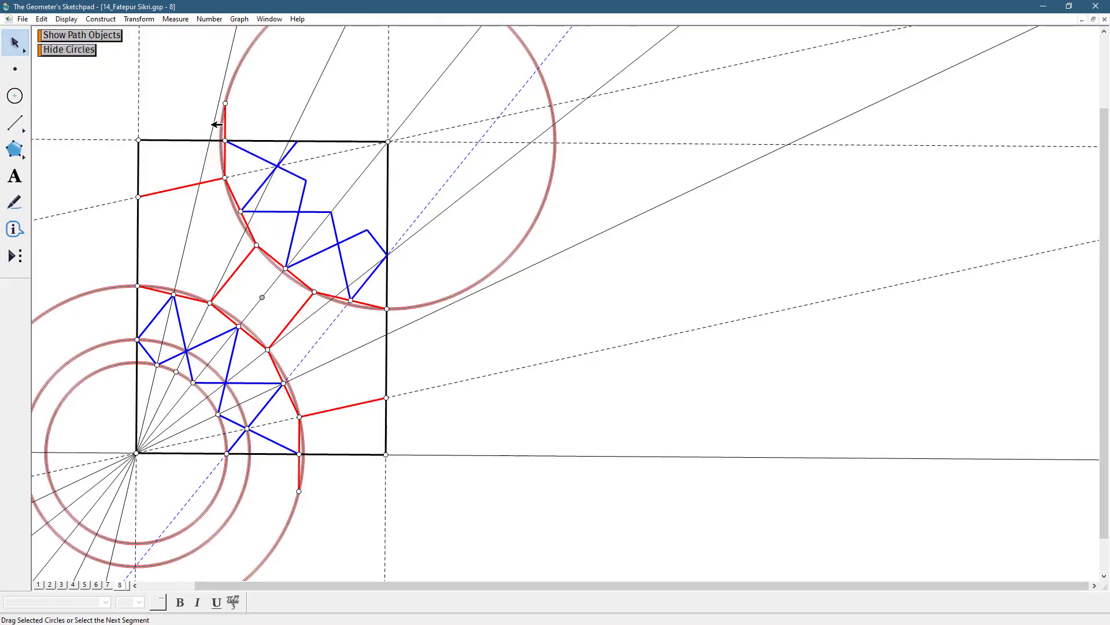
{"action": "left_click", "coordinate": [74, 51]}
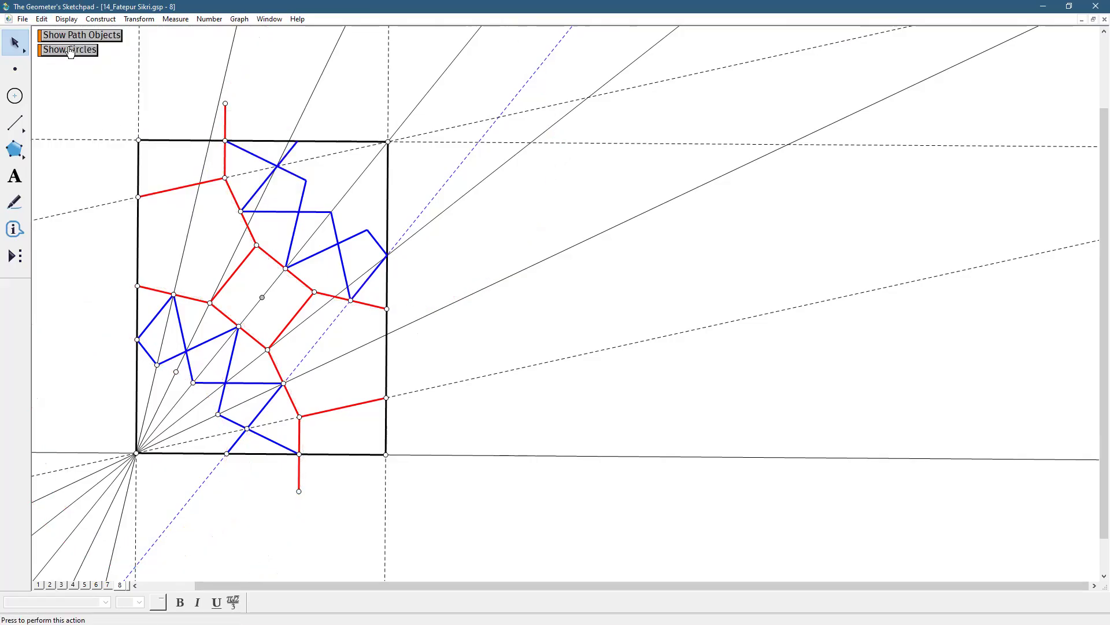
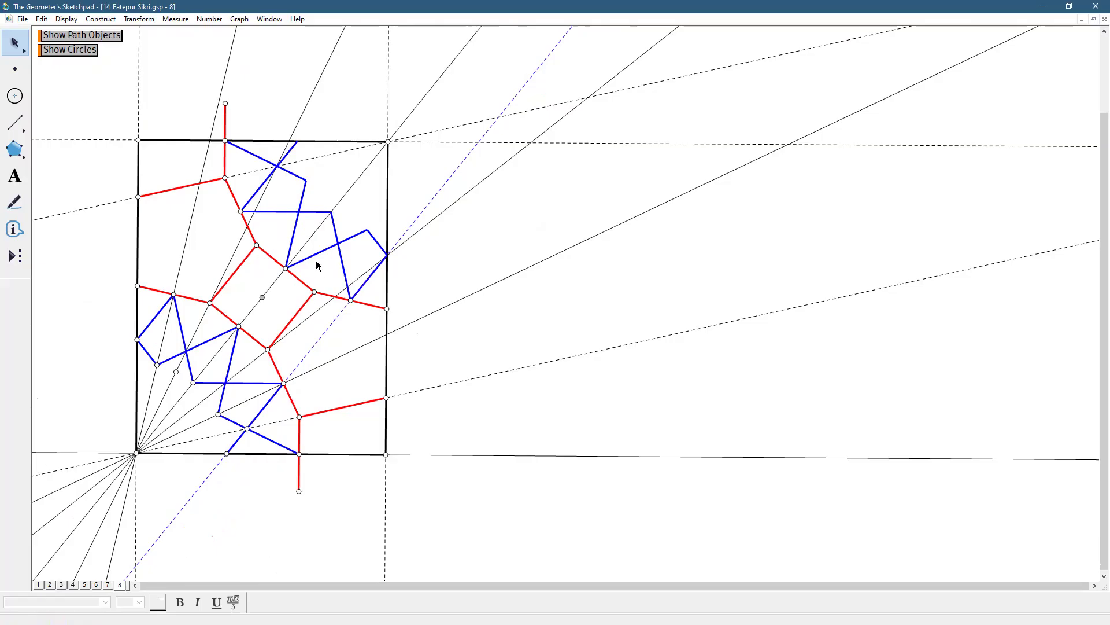
Draw a thin blue line through the midpoint of the central square's lower-left side and the star vertex near the rectangle's left side
{"action": "left_click_drag", "start_coordinate": [19, 134], "coordinate": [87, 128]}
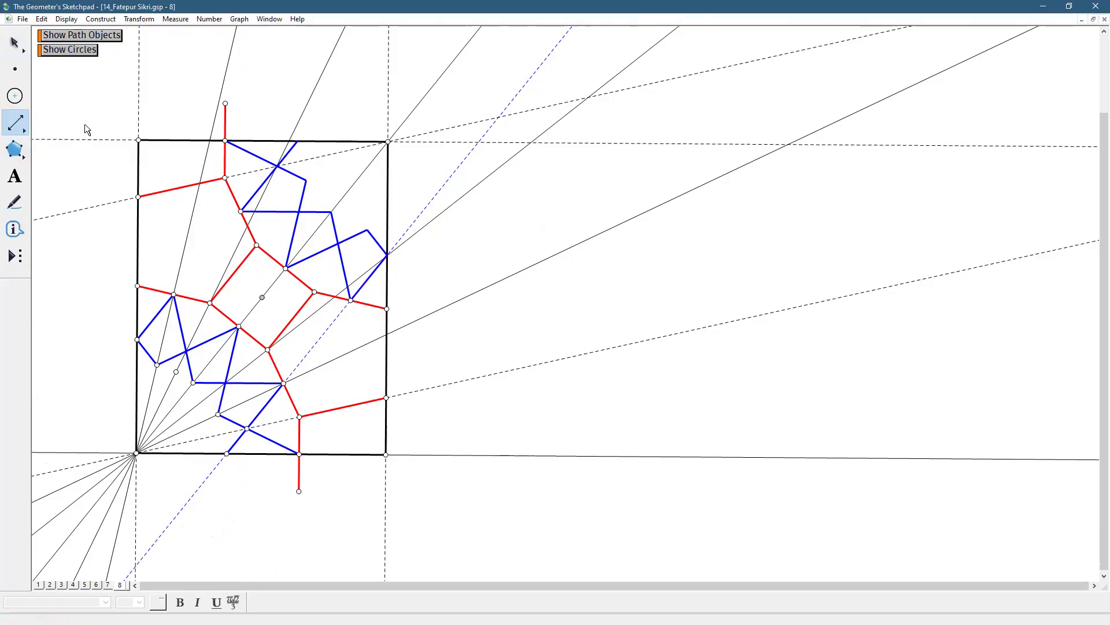
{"action": "left_click", "coordinate": [237, 327]}
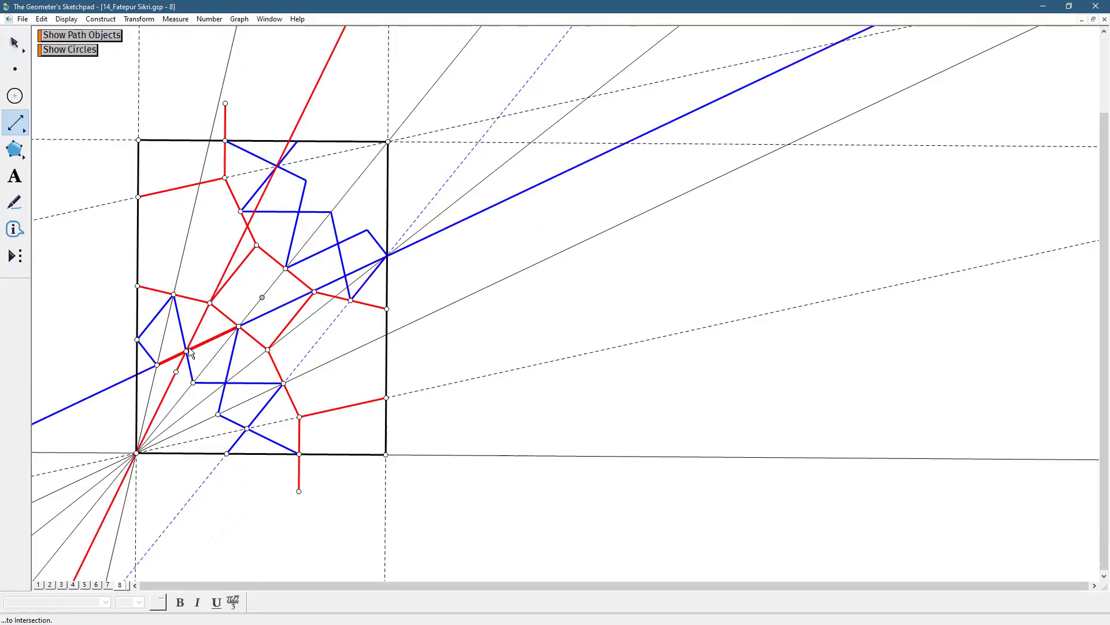
{"action": "left_click", "coordinate": [157, 364]}
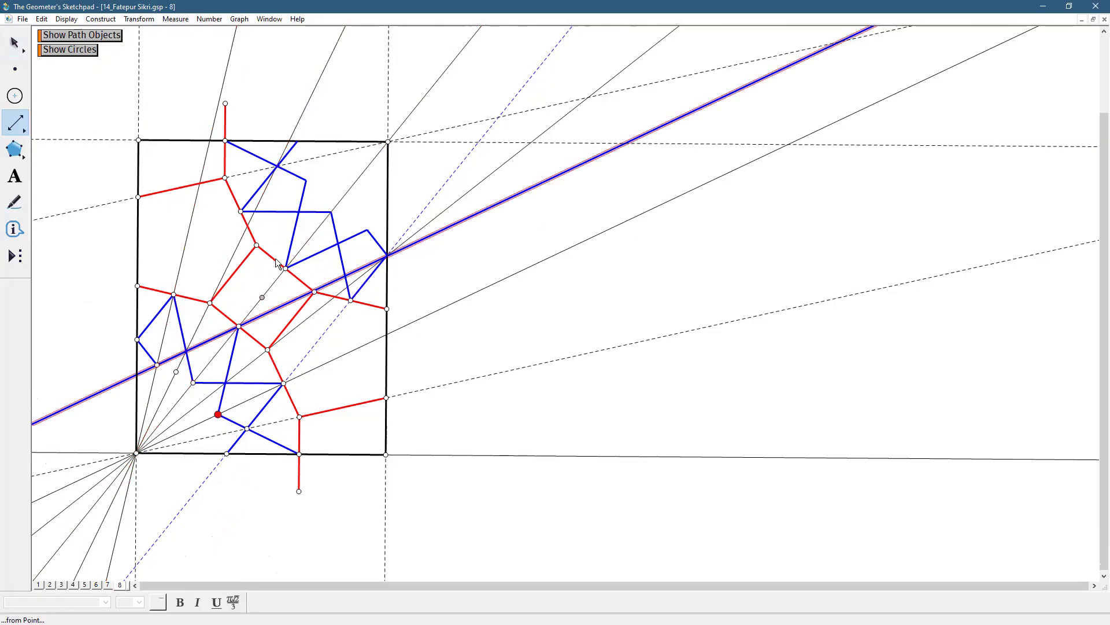
{"action": "left_click", "coordinate": [67, 22]}
{"action": "mouse_move", "coordinate": [75, 42]}
{"action": "left_click", "coordinate": [255, 66]}
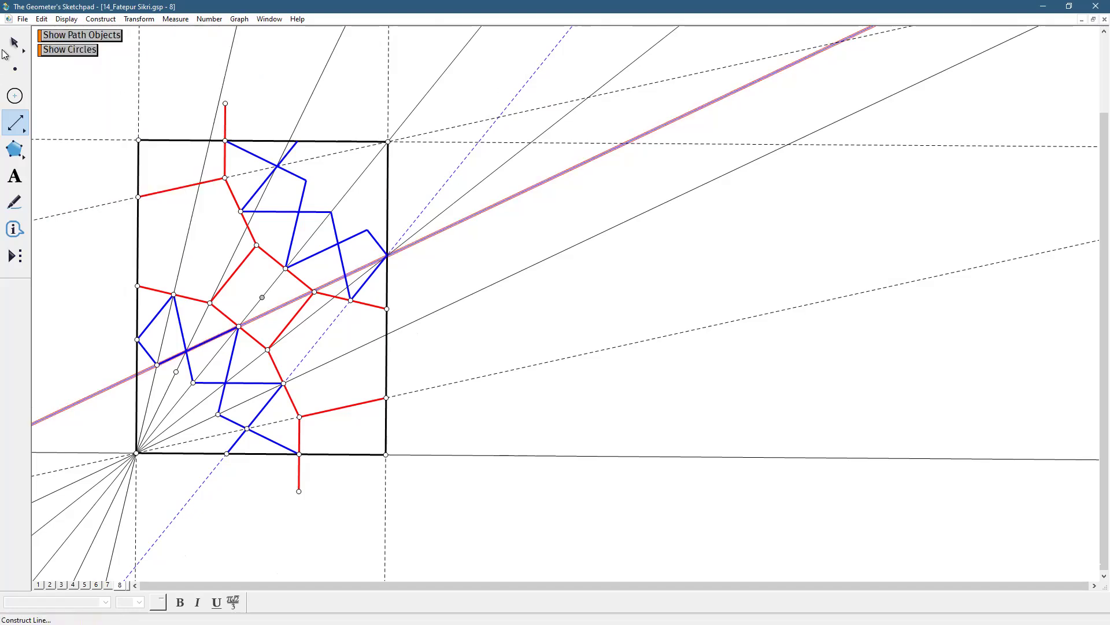
{"action": "left_click", "coordinate": [15, 43]}
{"action": "left_click", "coordinate": [549, 293]}
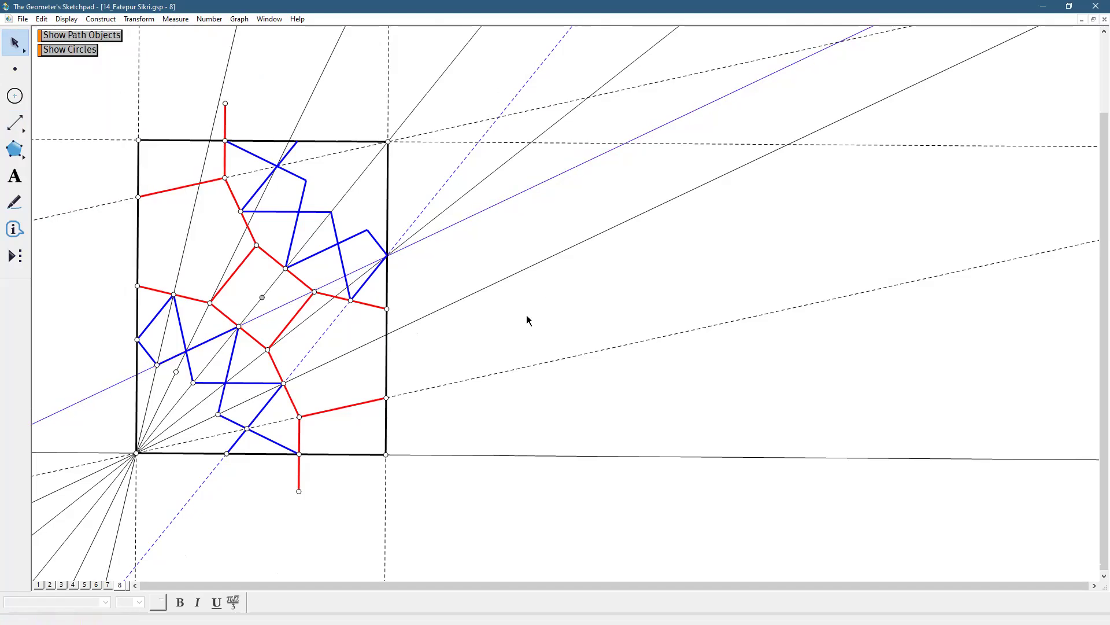
Draw a second line through the midpoint of the square's lower-left side and the blue star vertex below it
{"action": "left_click", "coordinate": [14, 123]}
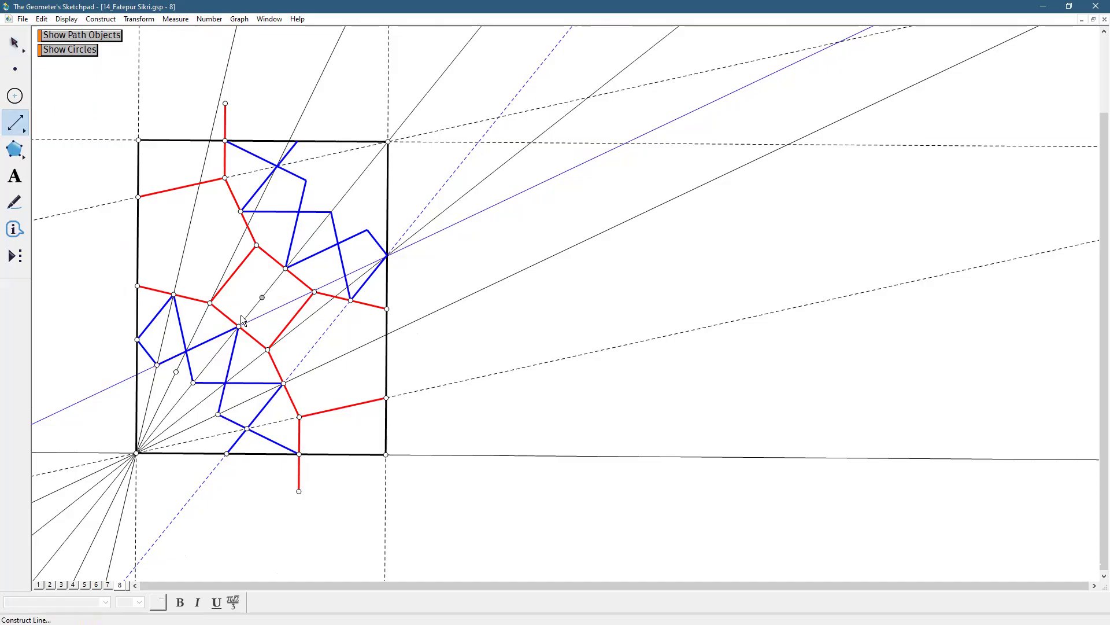
{"action": "left_click_drag", "start_coordinate": [238, 327], "coordinate": [218, 415]}
{"action": "left_click", "coordinate": [14, 43]}
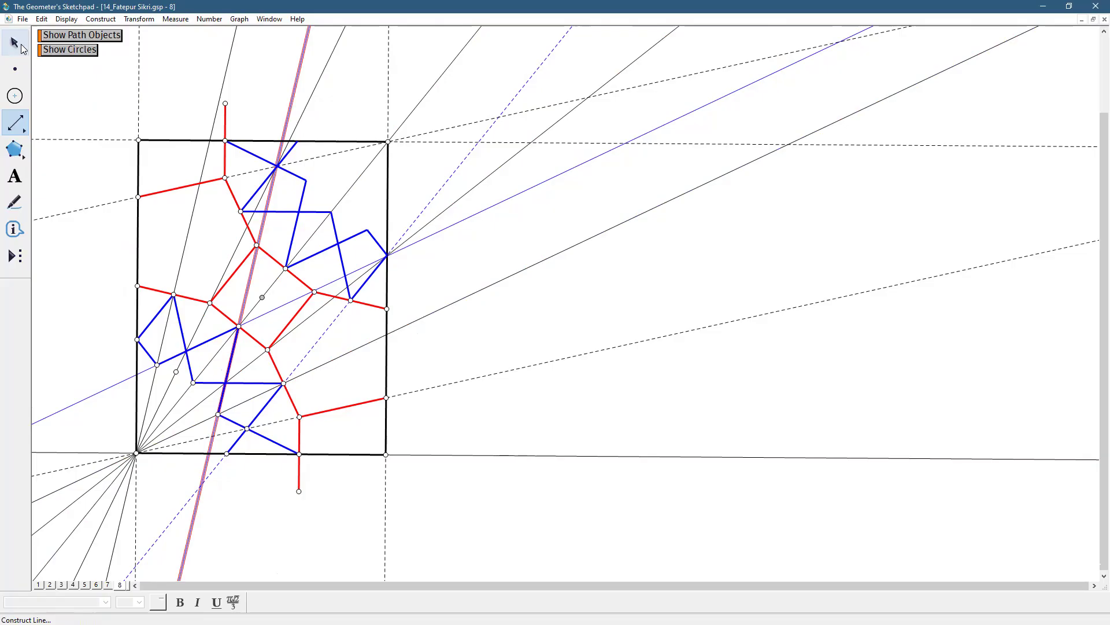
{"action": "left_click", "coordinate": [210, 78]}
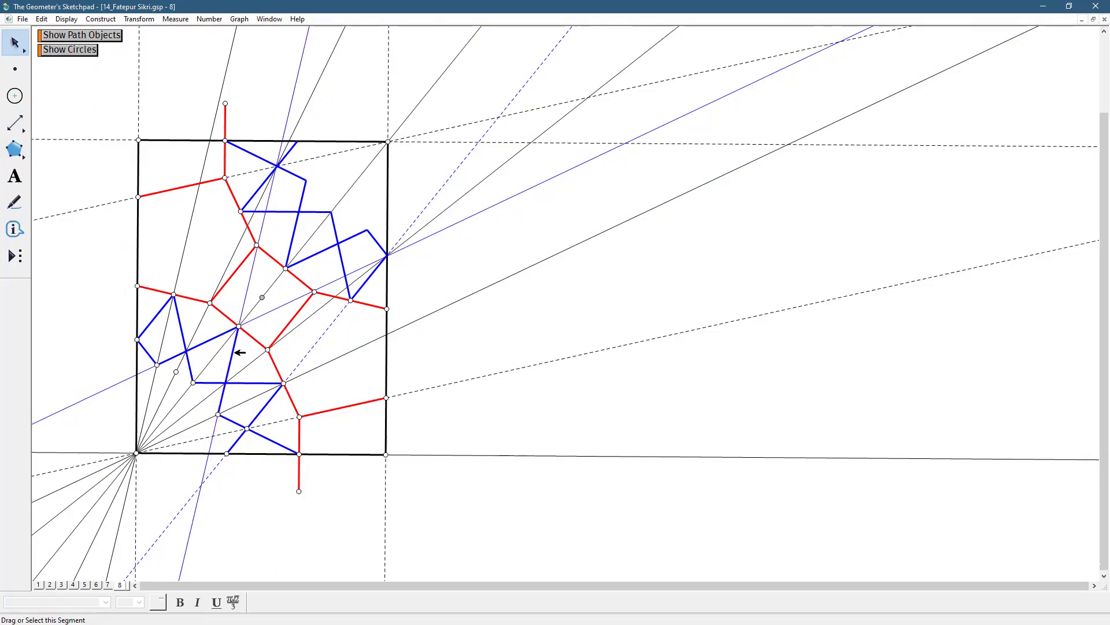
Rotate the two new construction lines by a fixed angle of 90 degrees about center H
{"action": "left_click", "coordinate": [251, 286]}
{"action": "left_click", "coordinate": [279, 307], "text": "shift"}
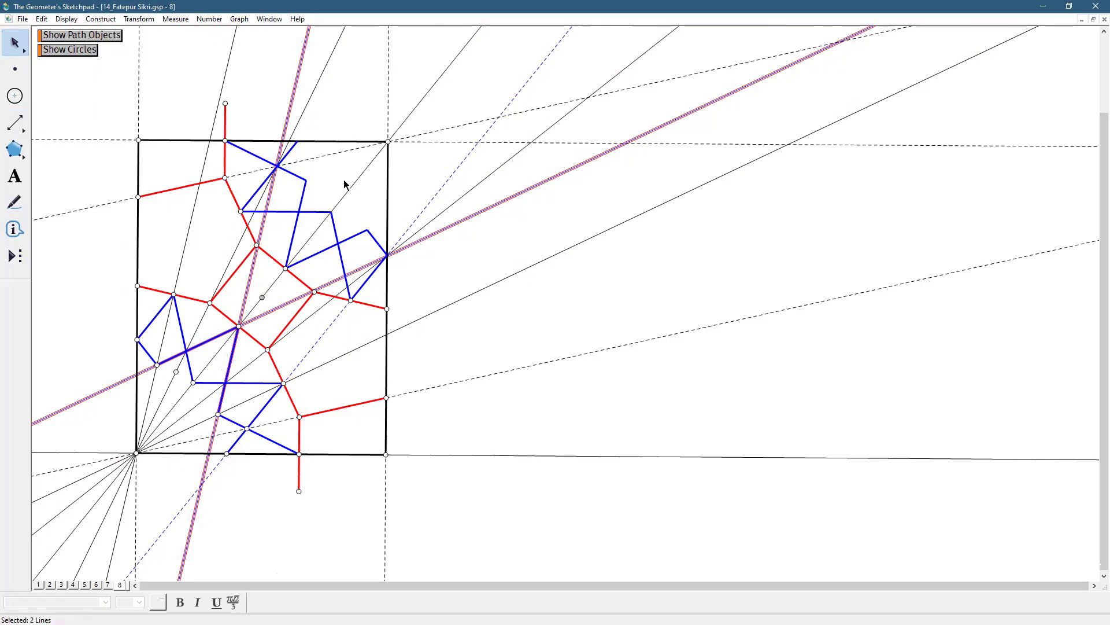
{"action": "left_click", "coordinate": [139, 19]}
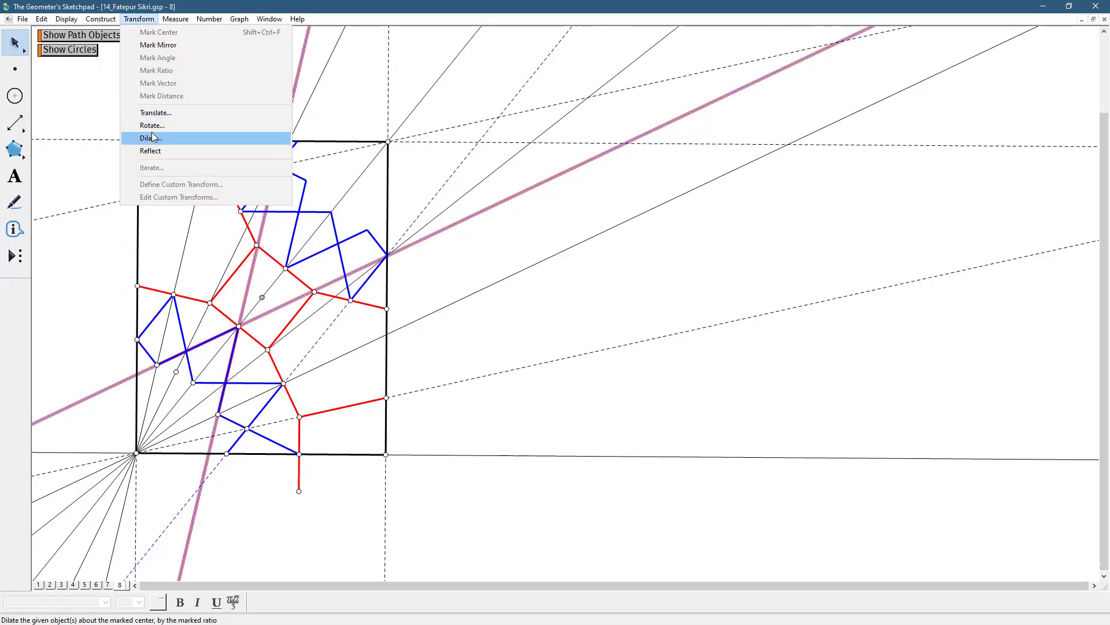
{"action": "left_click", "coordinate": [155, 128]}
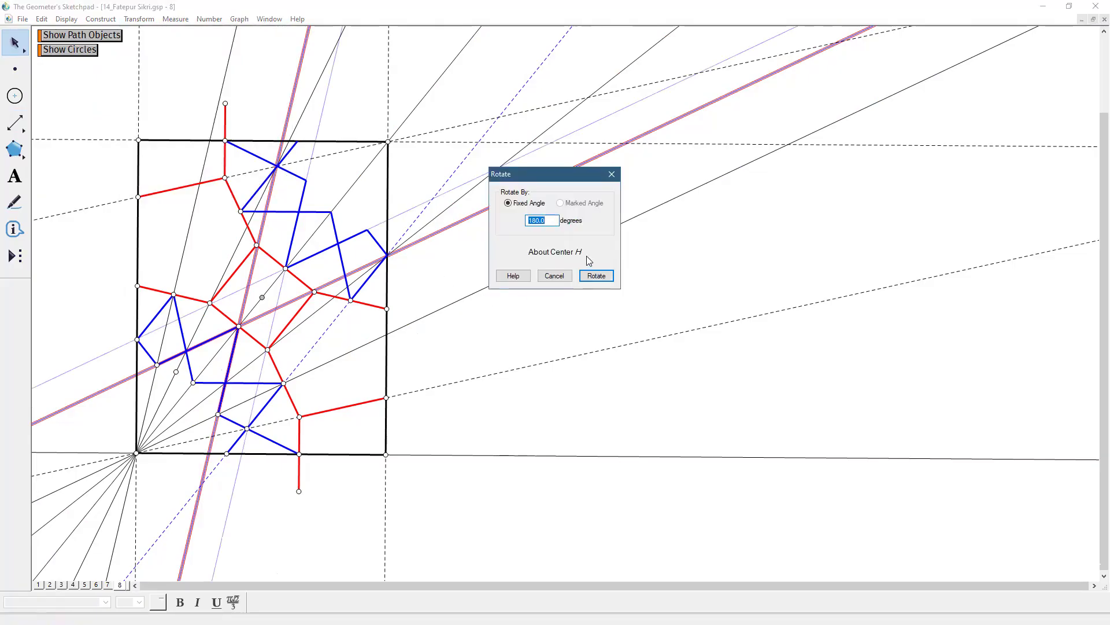
{"action": "type", "text": "90"}
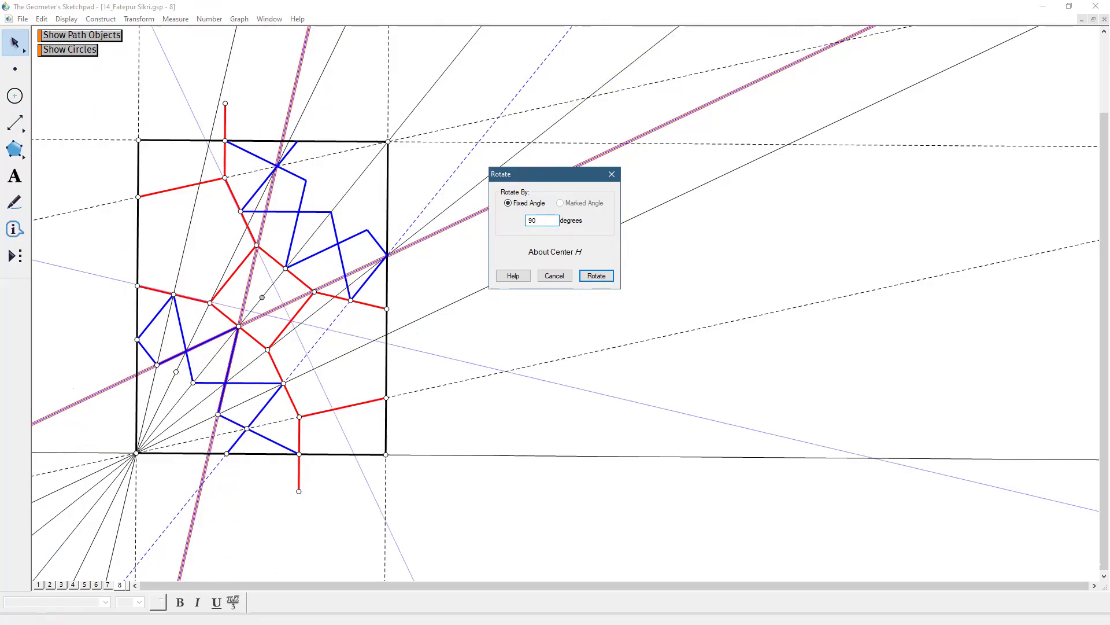
{"action": "left_click", "coordinate": [596, 276]}
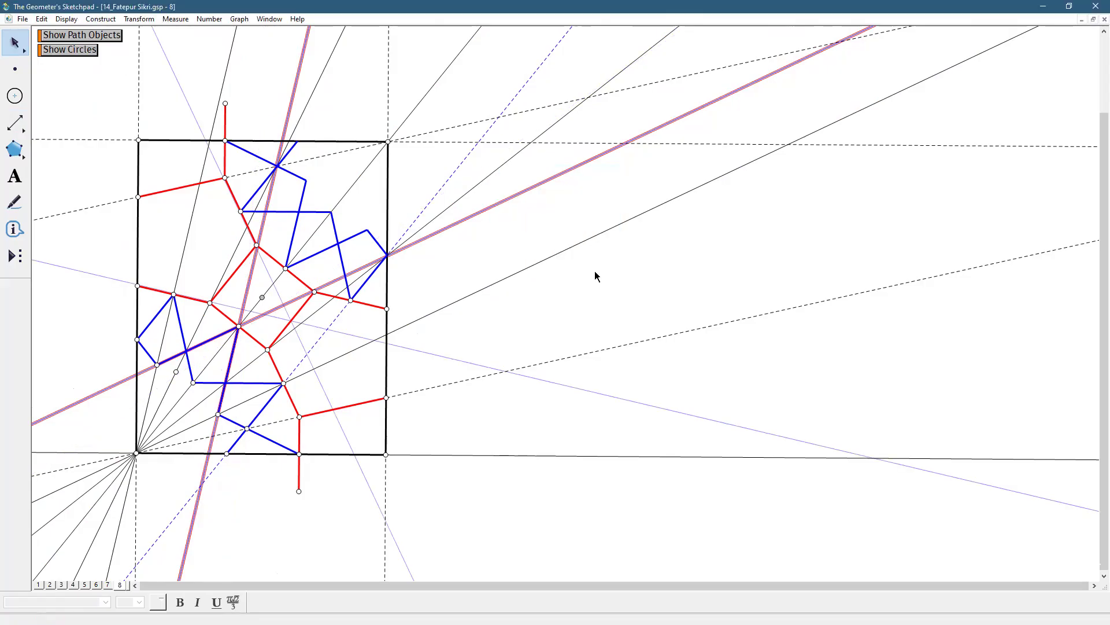
Rotate the resulting pair of line images by another 90 degrees about center H
{"action": "left_click", "coordinate": [144, 19]}
{"action": "left_click", "coordinate": [164, 126]}
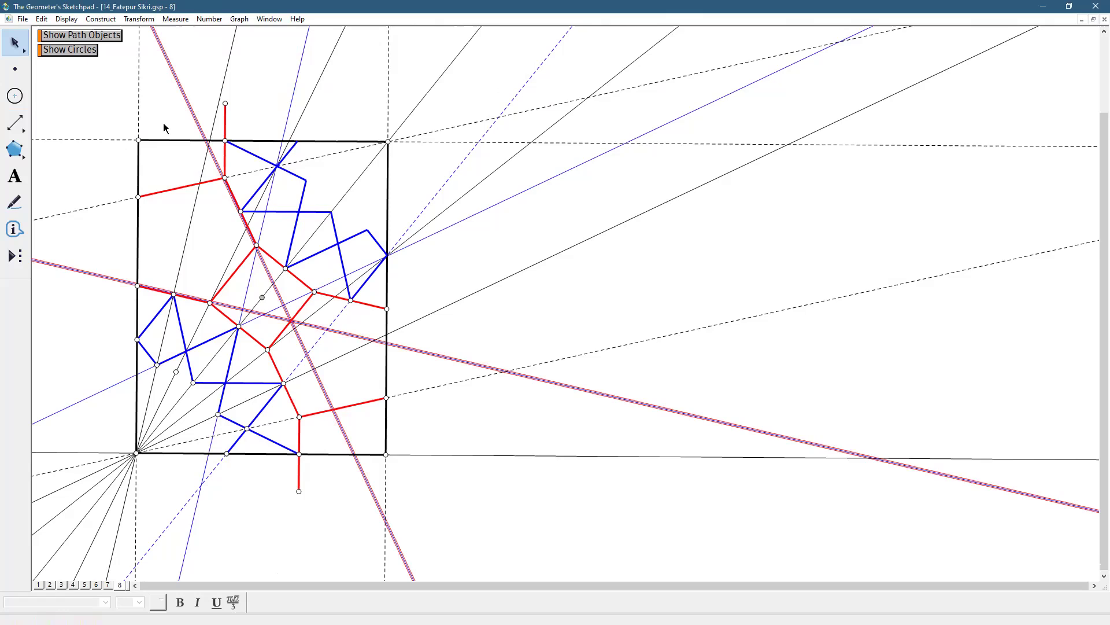
{"action": "left_click", "coordinate": [590, 277]}
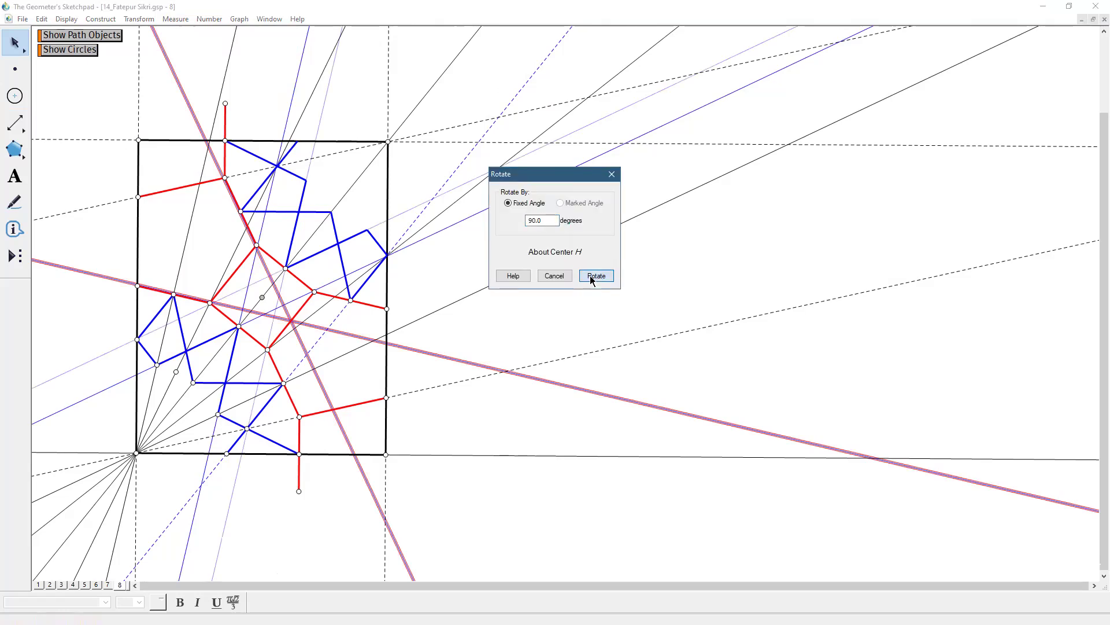
{"action": "left_click", "coordinate": [590, 274]}
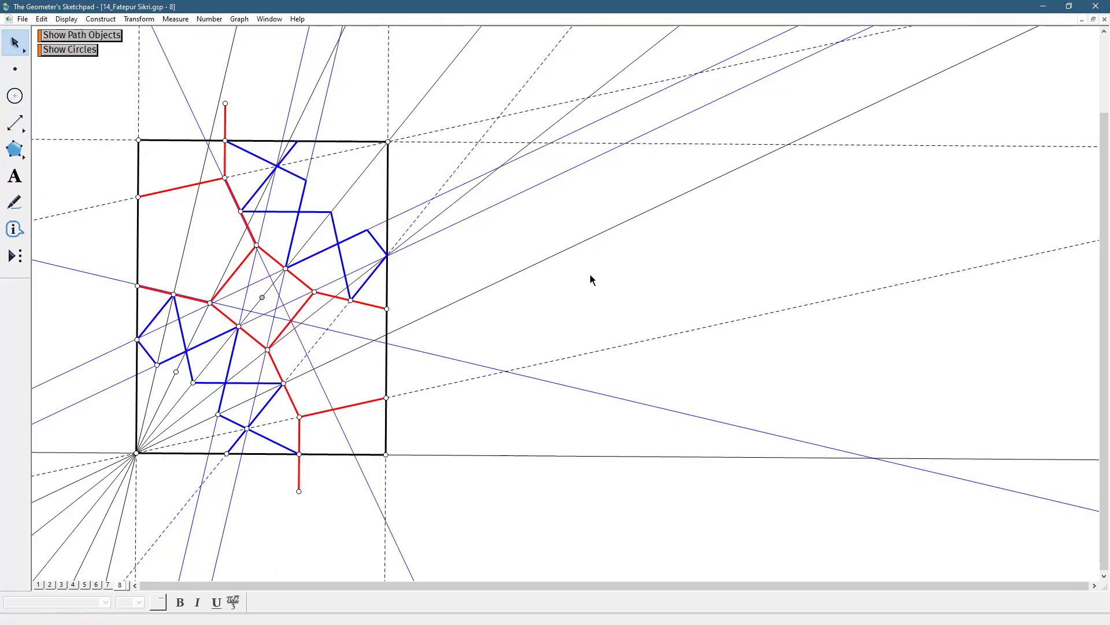
Select the two lines meeting at the midpoint of the square's upper-right side and rotate them 90 degrees about center H
{"action": "left_click", "coordinate": [284, 280]}
{"action": "left_click", "coordinate": [282, 270]}
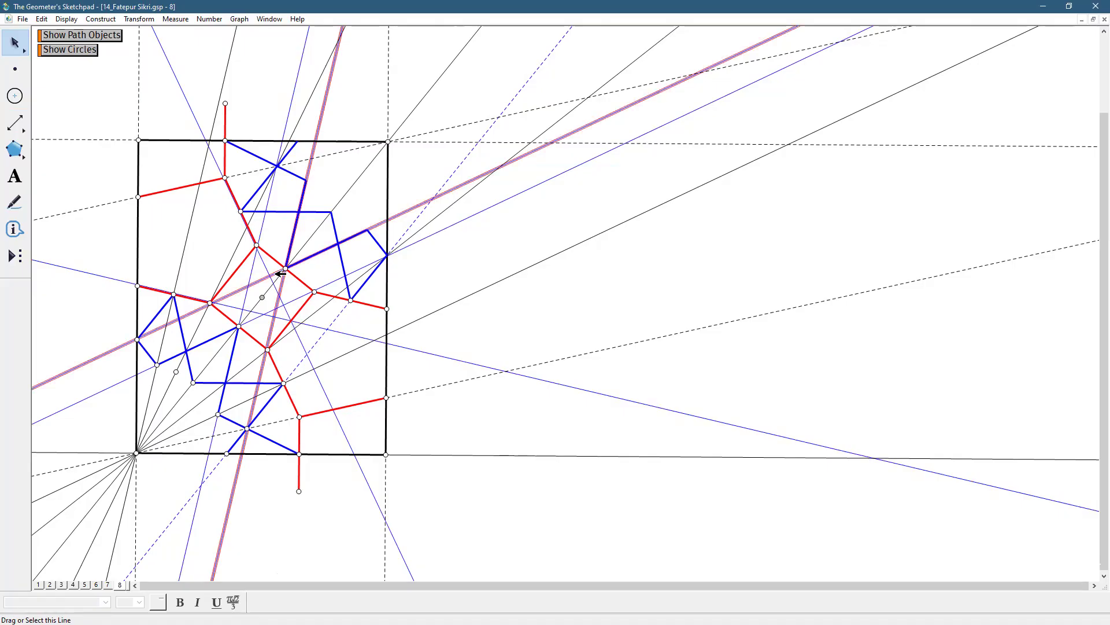
{"action": "left_click", "coordinate": [139, 20]}
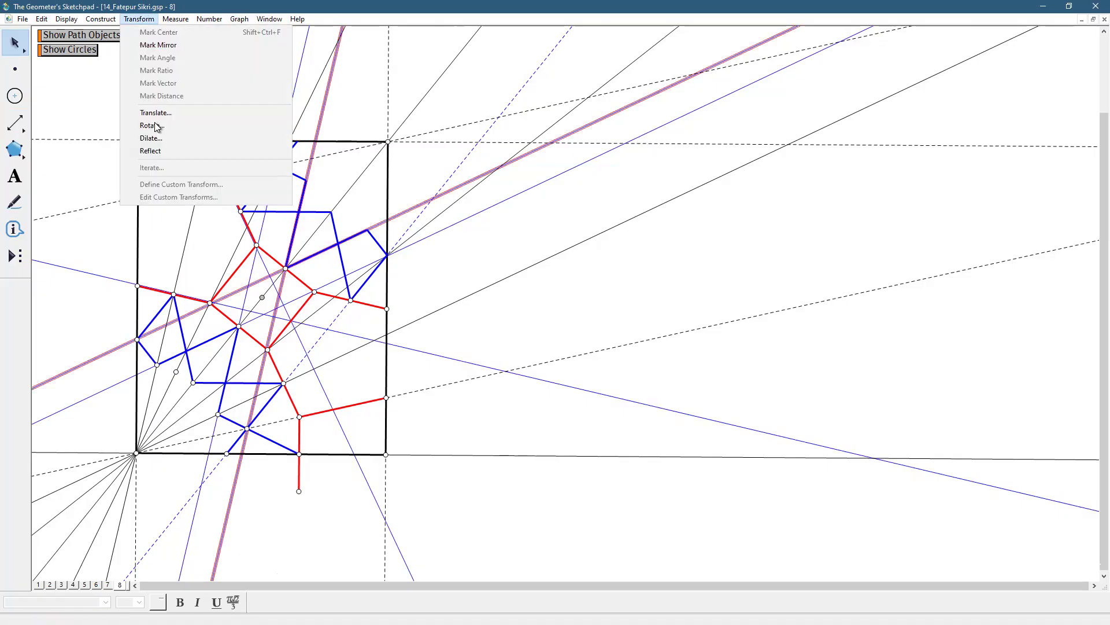
{"action": "left_click", "coordinate": [156, 126]}
{"action": "left_click", "coordinate": [599, 277]}
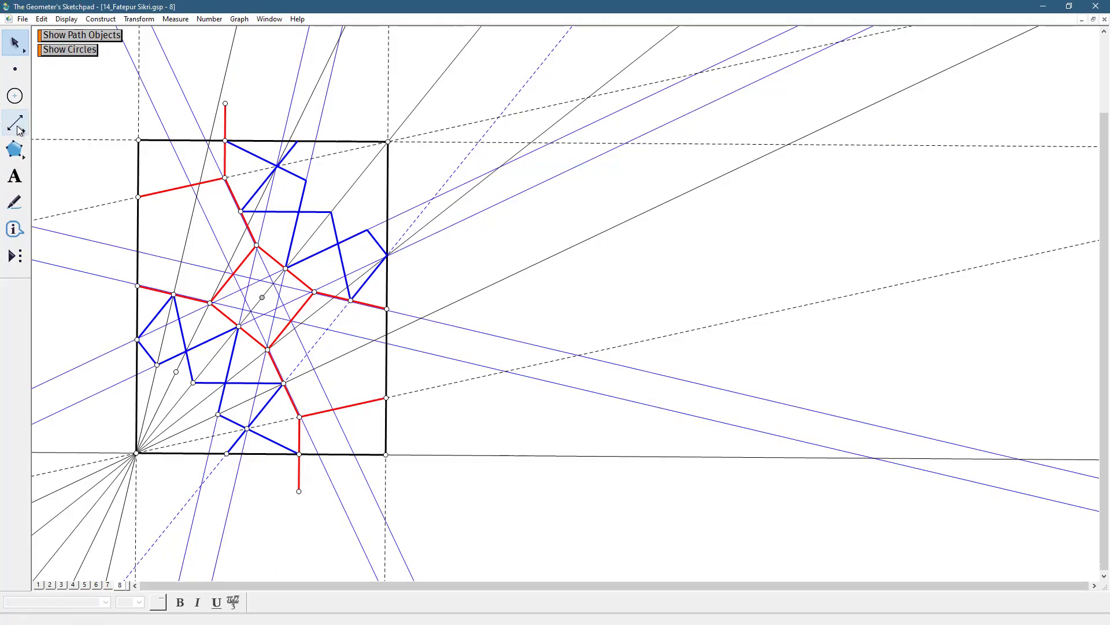
Draw the small four-pointed star inside the central red square with medium blue segments joining the side midpoints through the line intersections
{"action": "left_click", "coordinate": [19, 130]}
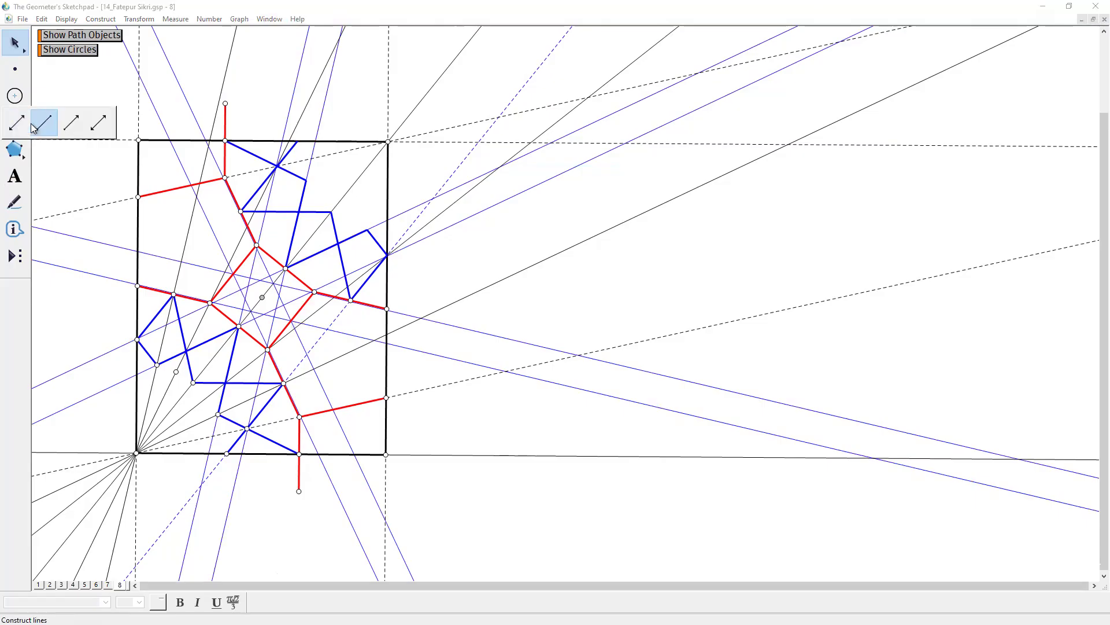
{"action": "left_click_drag", "start_coordinate": [239, 326], "coordinate": [263, 316]}
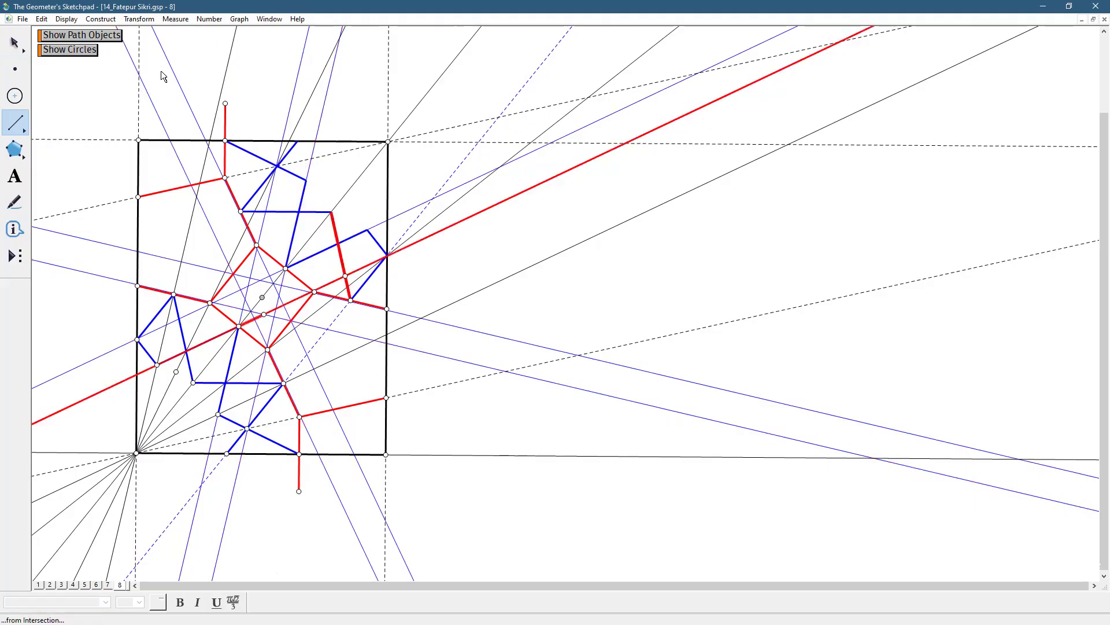
{"action": "left_click", "coordinate": [66, 19]}
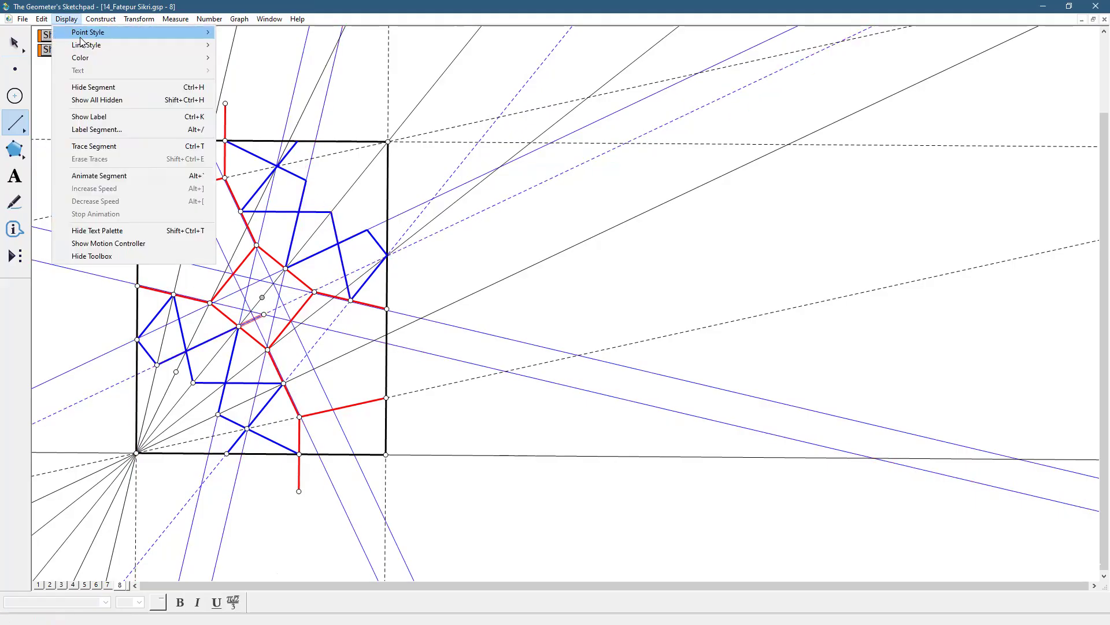
{"action": "mouse_move", "coordinate": [83, 46]}
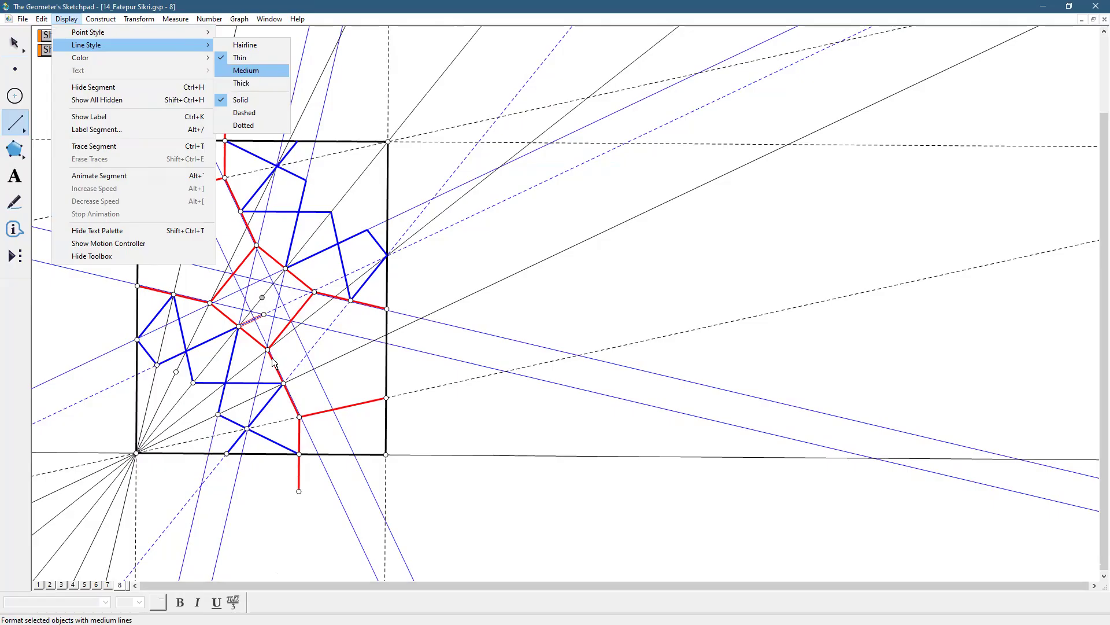
{"action": "left_click", "coordinate": [255, 70]}
{"action": "mouse_move", "coordinate": [265, 321]}
{"action": "left_mouse_down"}
{"action": "mouse_move", "coordinate": [289, 322]}
{"action": "mouse_move", "coordinate": [280, 296]}
{"action": "left_mouse_up"}
{"action": "mouse_move", "coordinate": [280, 296]}
{"action": "left_mouse_down"}
{"action": "mouse_move", "coordinate": [284, 273]}
{"action": "mouse_move", "coordinate": [255, 286]}
{"action": "mouse_move", "coordinate": [234, 279]}
{"action": "mouse_move", "coordinate": [238, 326]}
{"action": "left_mouse_up"}
{"action": "left_click", "coordinate": [16, 69]}
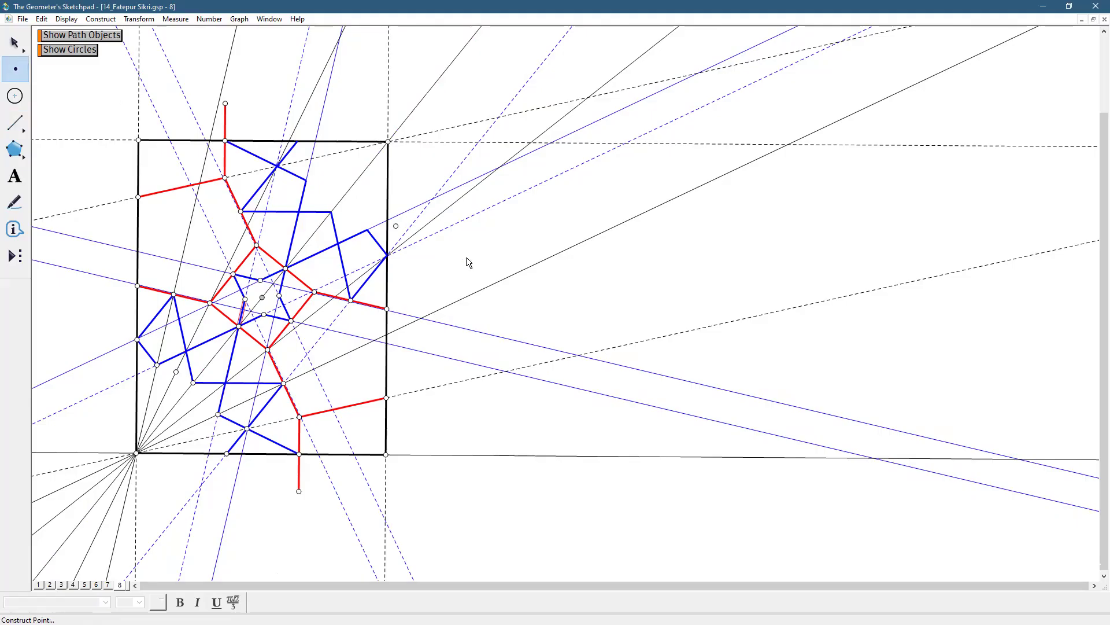
{"action": "left_click", "coordinate": [13, 39]}
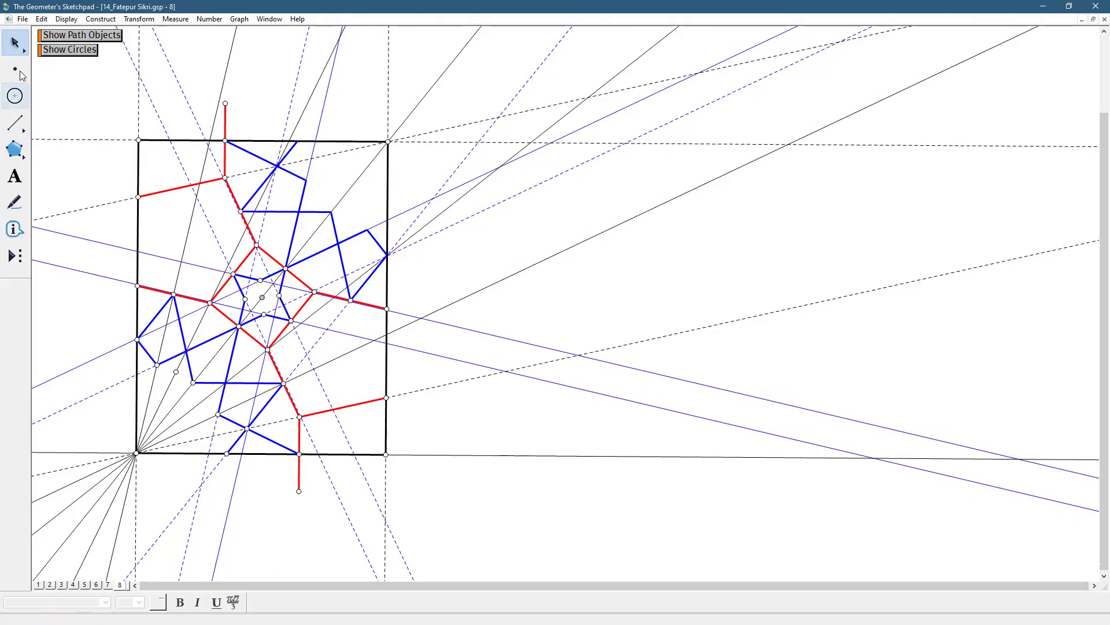
Add a new page to the document by duplicating page 8
{"action": "left_click", "coordinate": [22, 19]}
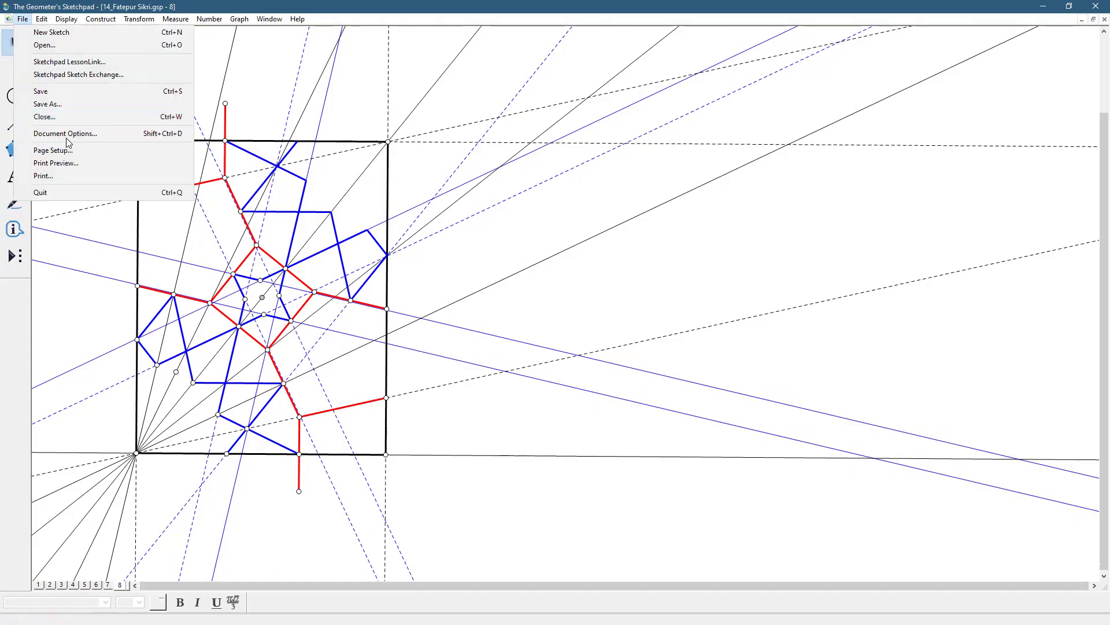
{"action": "left_click", "coordinate": [66, 135]}
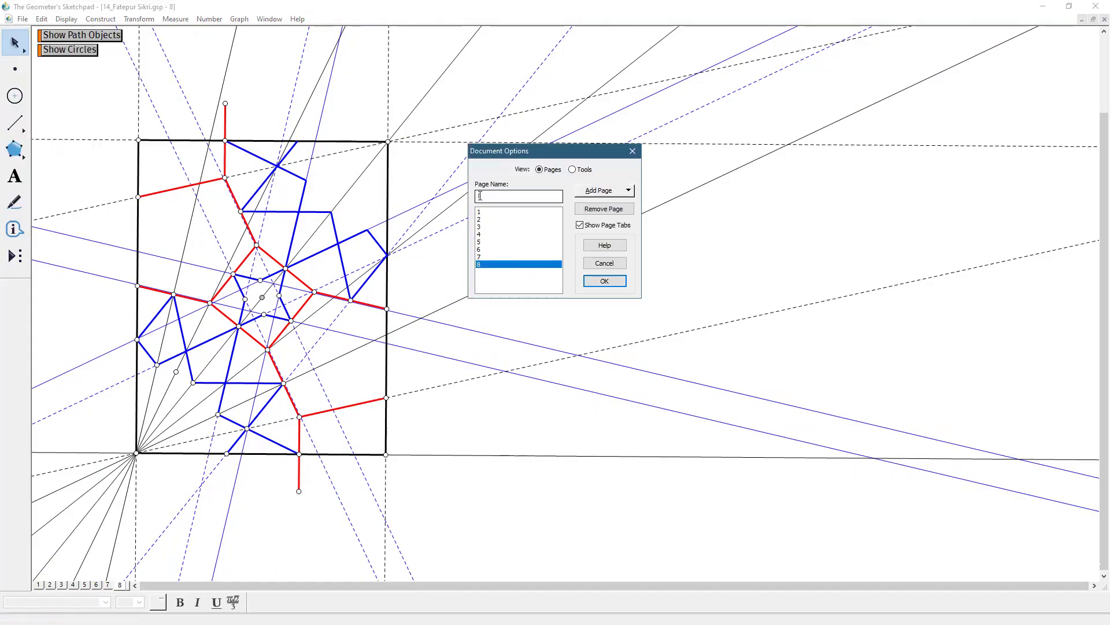
{"action": "left_click", "coordinate": [603, 197]}
{"action": "mouse_move", "coordinate": [613, 221]}
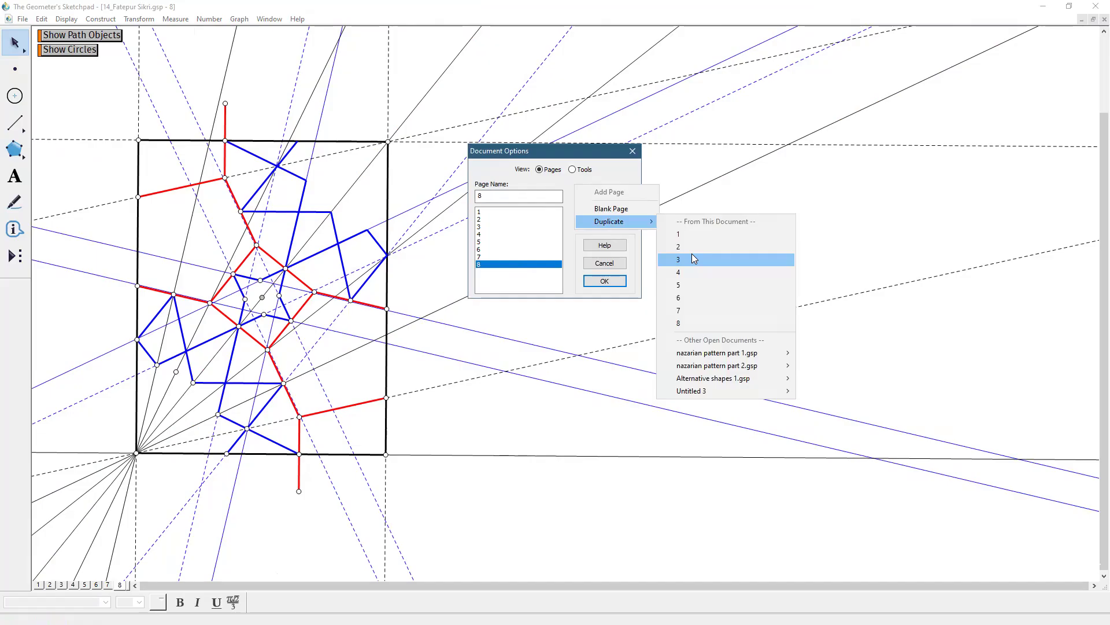
{"action": "left_click", "coordinate": [684, 323]}
{"action": "left_click", "coordinate": [604, 282]}
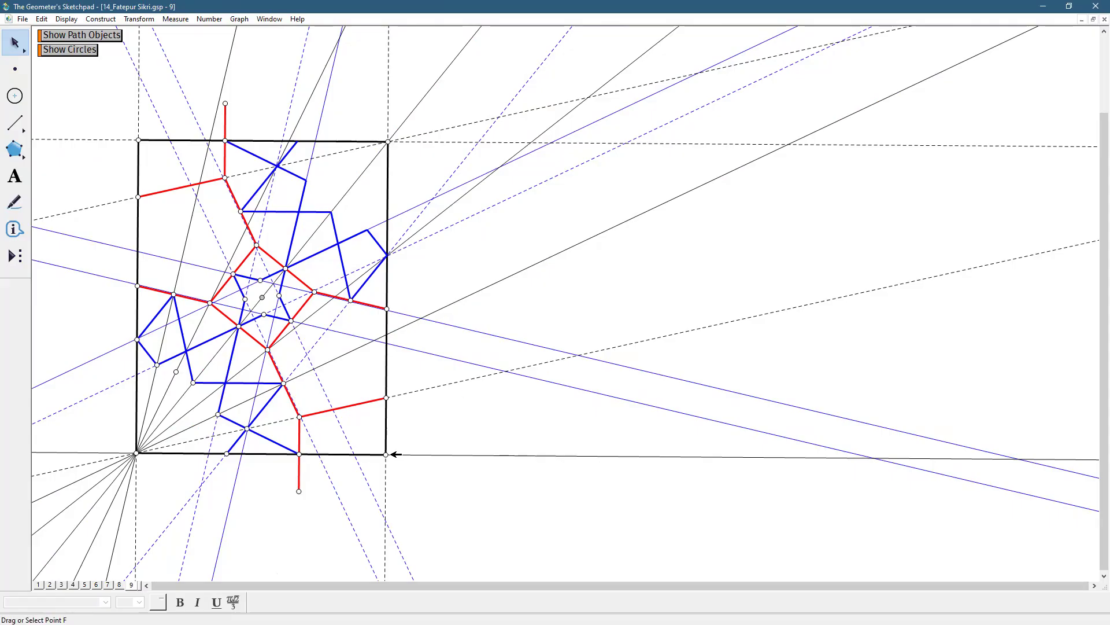
Construct the midpoint of the red segment that ends on the lower part of the rectangle's right side
{"action": "left_click_drag", "start_coordinate": [13, 132], "coordinate": [95, 124]}
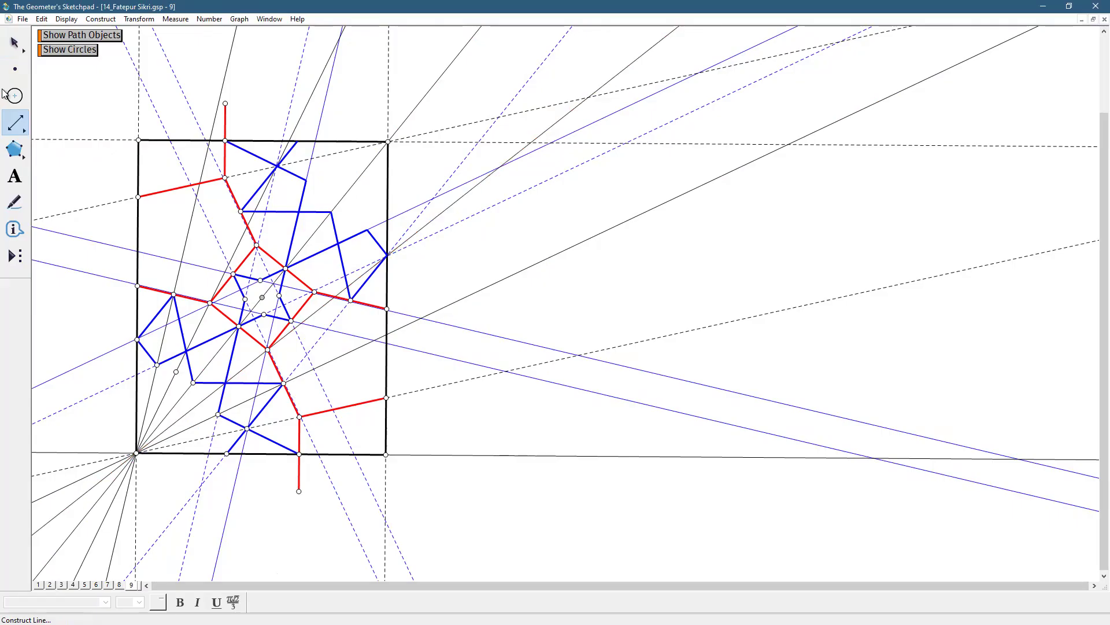
{"action": "left_click", "coordinate": [15, 42]}
{"action": "left_click", "coordinate": [355, 409]}
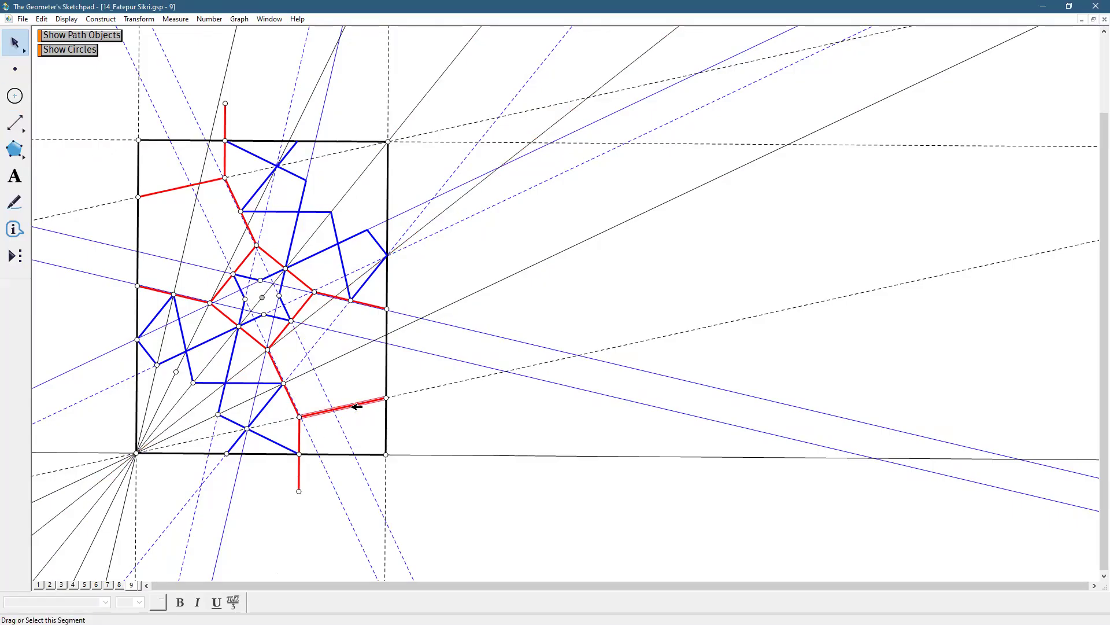
{"action": "left_click", "coordinate": [101, 19]}
{"action": "left_click", "coordinate": [121, 42]}
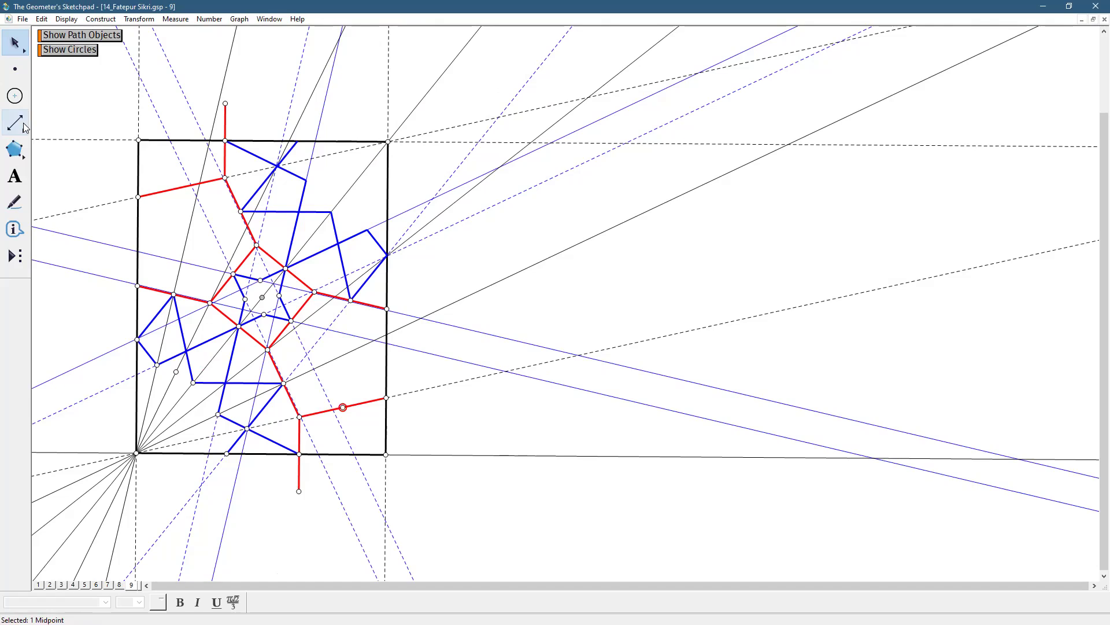
Draw a line through the new midpoint and the rectangle's lower-right corner, and set its line style to thin
{"action": "left_click", "coordinate": [25, 127]}
{"action": "left_click", "coordinate": [343, 408]}
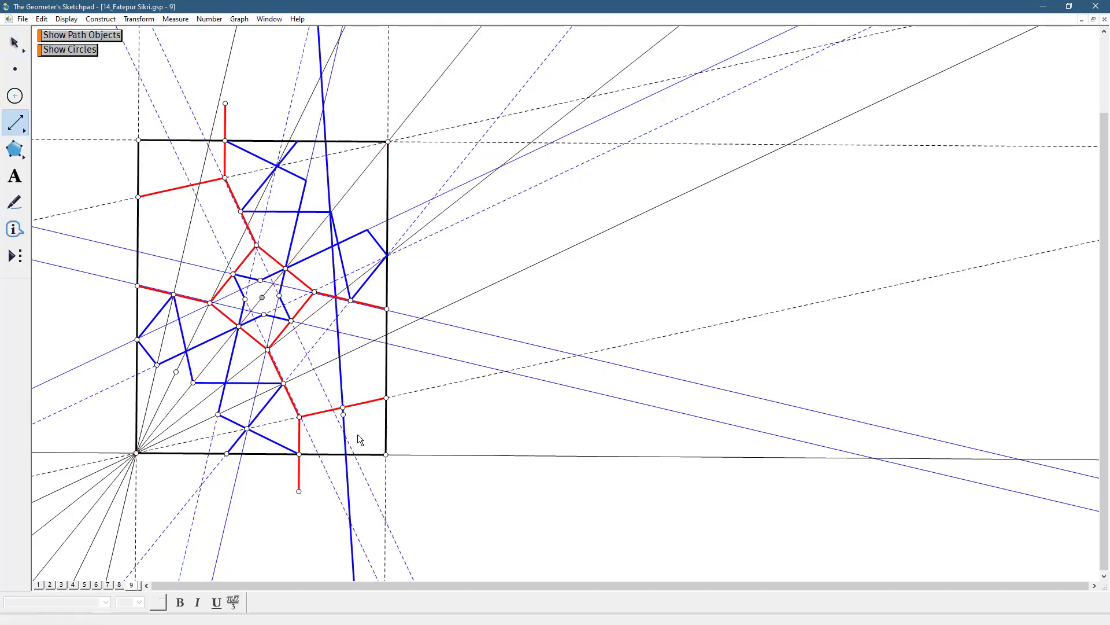
{"action": "left_click", "coordinate": [387, 454]}
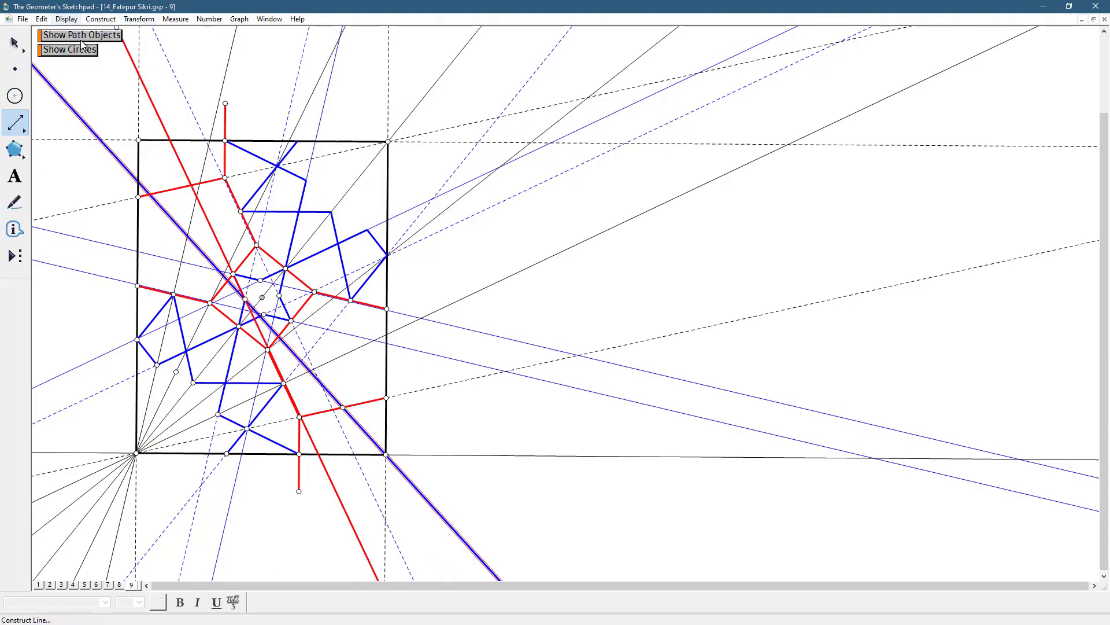
{"action": "left_click", "coordinate": [66, 19]}
{"action": "mouse_move", "coordinate": [99, 42]}
{"action": "left_click", "coordinate": [241, 55]}
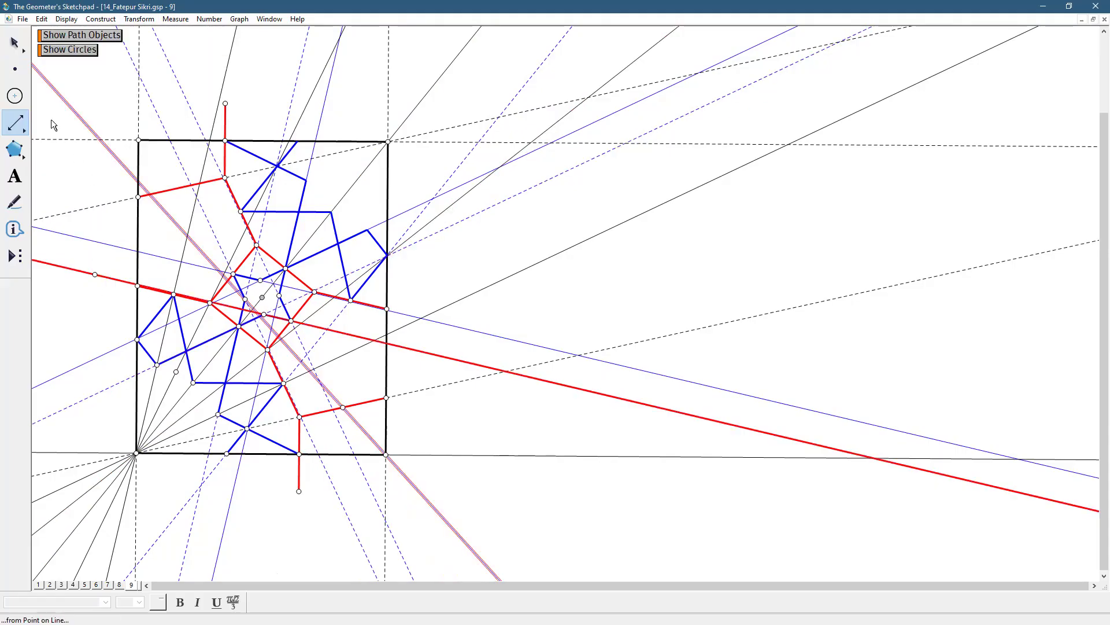
Reflect the thin line through the rectangle's lower-right corner across the red segment ending low on the rectangle's right side
{"action": "key", "text": "Escape"}
{"action": "key", "text": "Escape"}
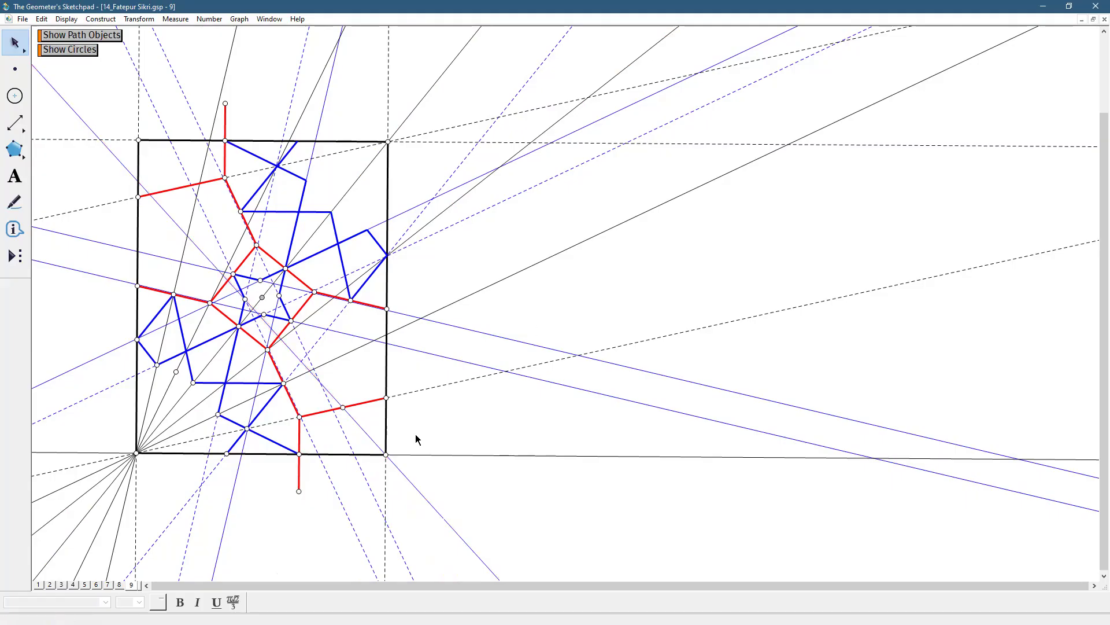
{"action": "left_click", "coordinate": [380, 399]}
{"action": "double_click", "coordinate": [374, 399]}
{"action": "left_click", "coordinate": [375, 417]}
{"action": "left_click", "coordinate": [362, 425]}
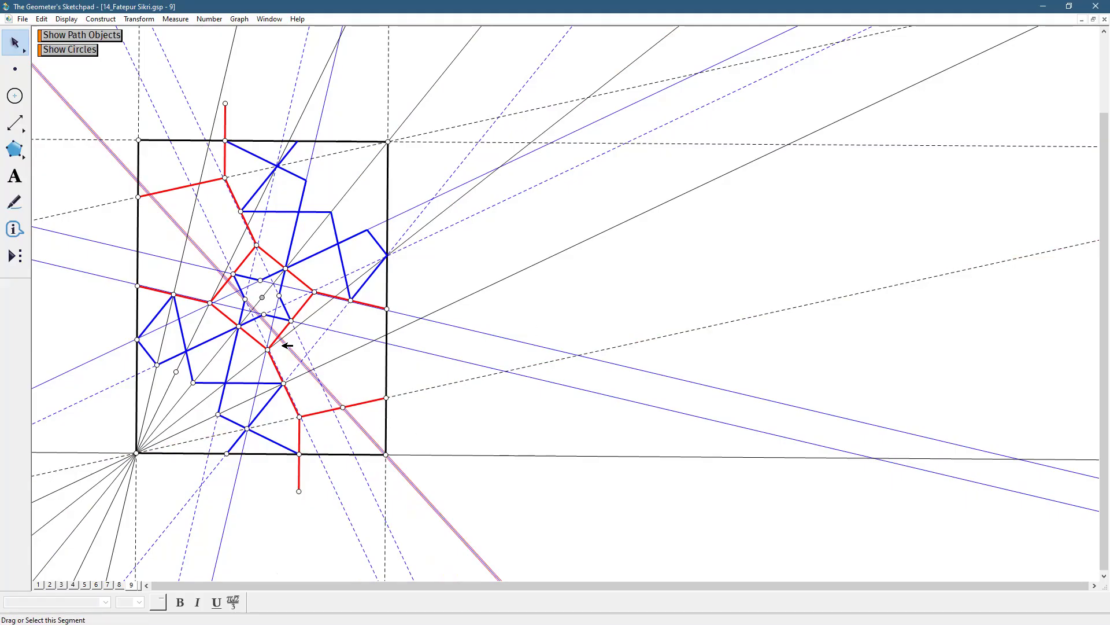
{"action": "left_click", "coordinate": [139, 19]}
{"action": "left_click", "coordinate": [168, 148]}
{"action": "left_click", "coordinate": [459, 428]}
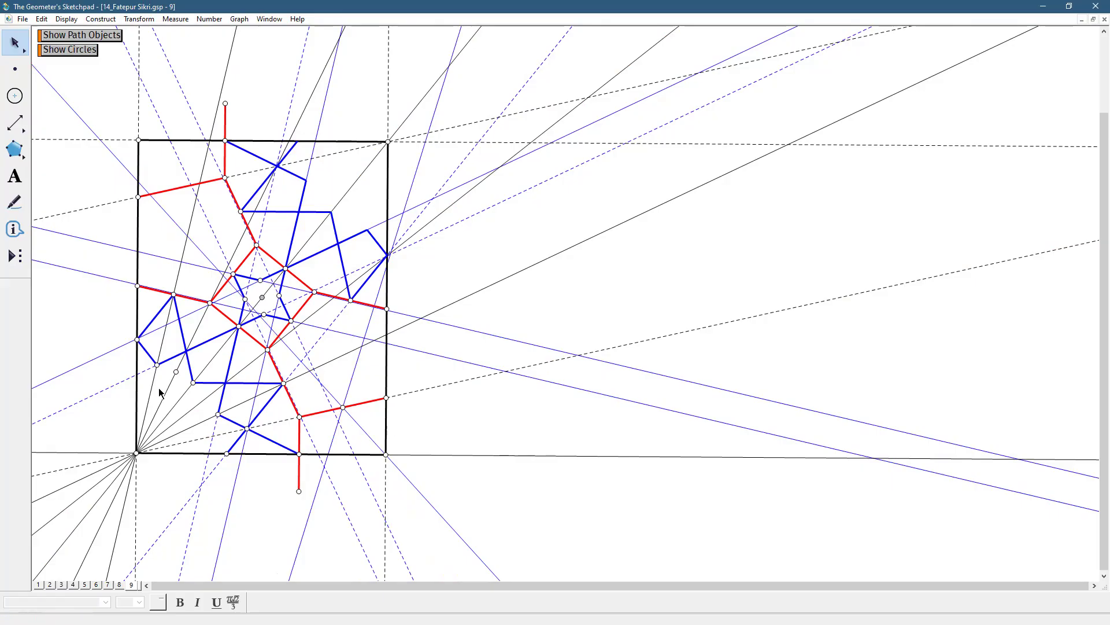
Draw a line through both endpoints of the horizontal blue segment in the lower part of the rectangle
{"action": "left_click", "coordinate": [15, 123]}
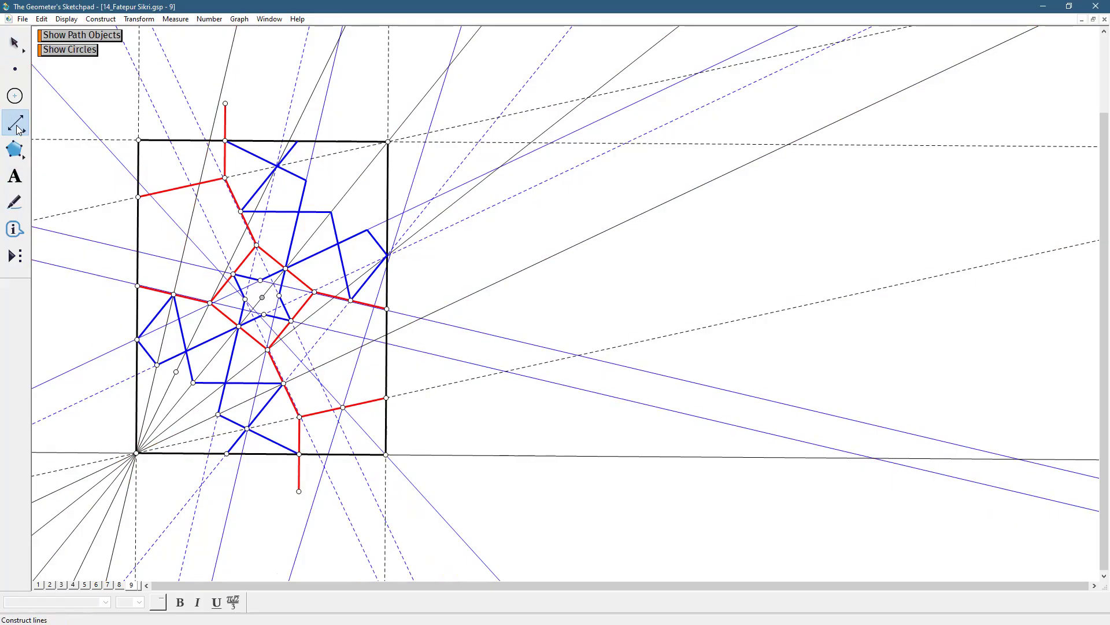
{"action": "left_click", "coordinate": [204, 384]}
{"action": "left_click", "coordinate": [283, 383]}
Hide the dashed line running along the red segment below the central square, keeping the horizontal line visible
{"action": "left_click", "coordinate": [15, 43]}
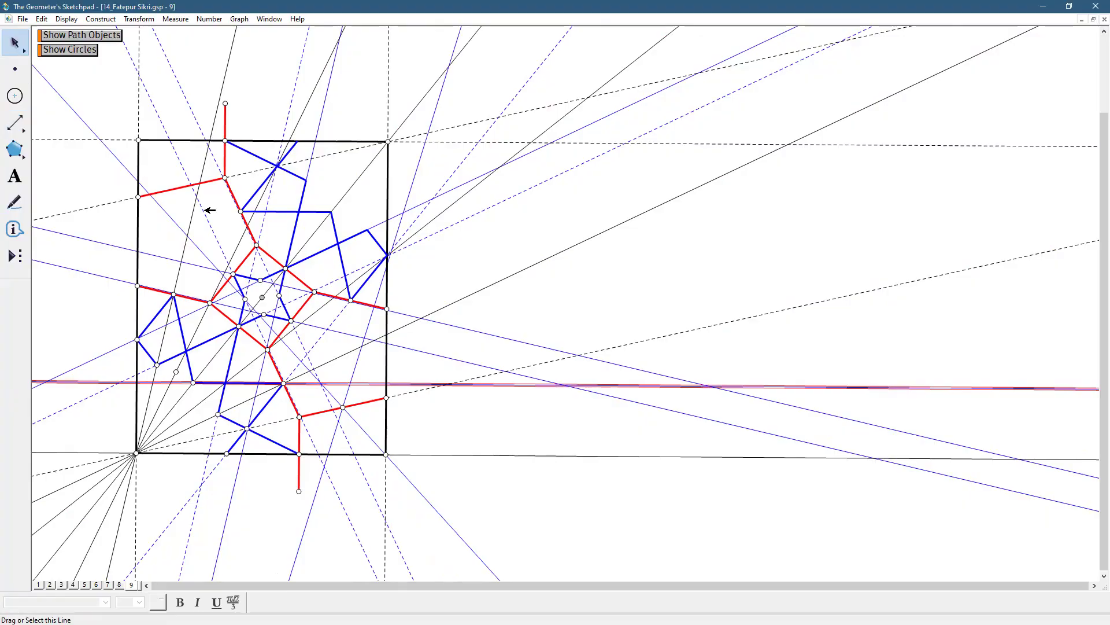
{"action": "left_click", "coordinate": [339, 499], "text": "shift"}
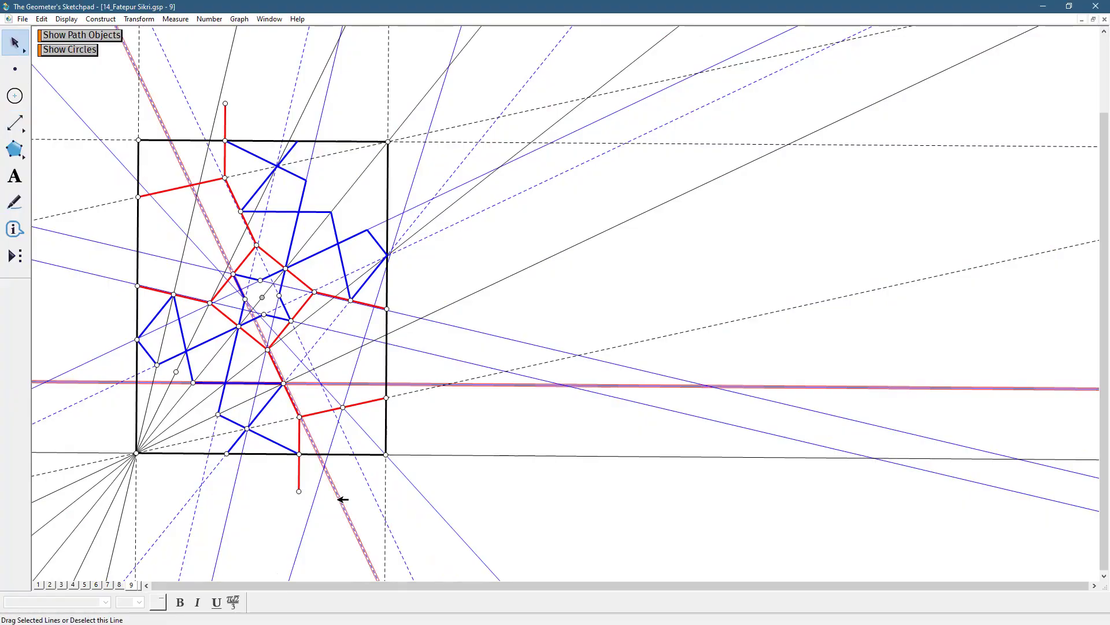
{"action": "left_click", "coordinate": [67, 19]}
{"action": "left_click", "coordinate": [114, 93]}
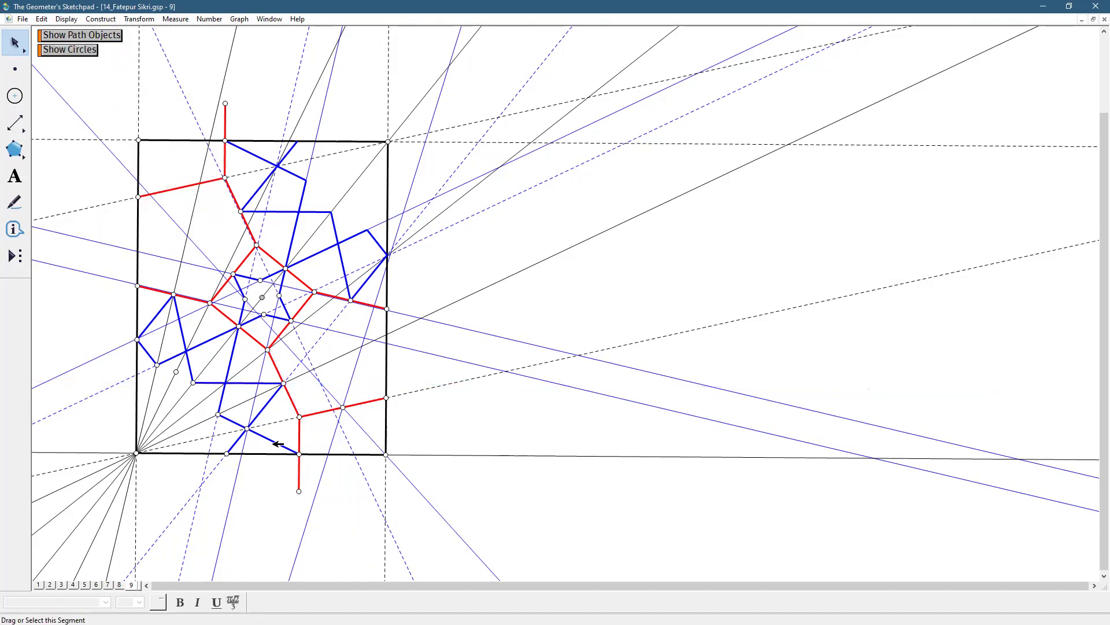
{"action": "key", "text": "ctrl+z"}
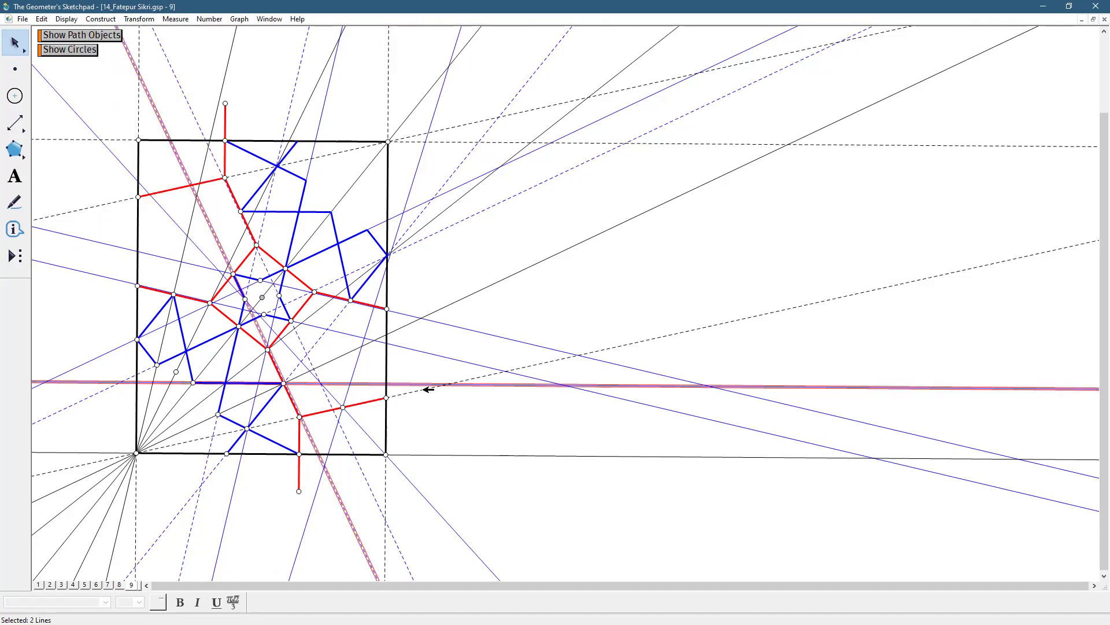
{"action": "left_click", "coordinate": [409, 384], "text": "shift"}
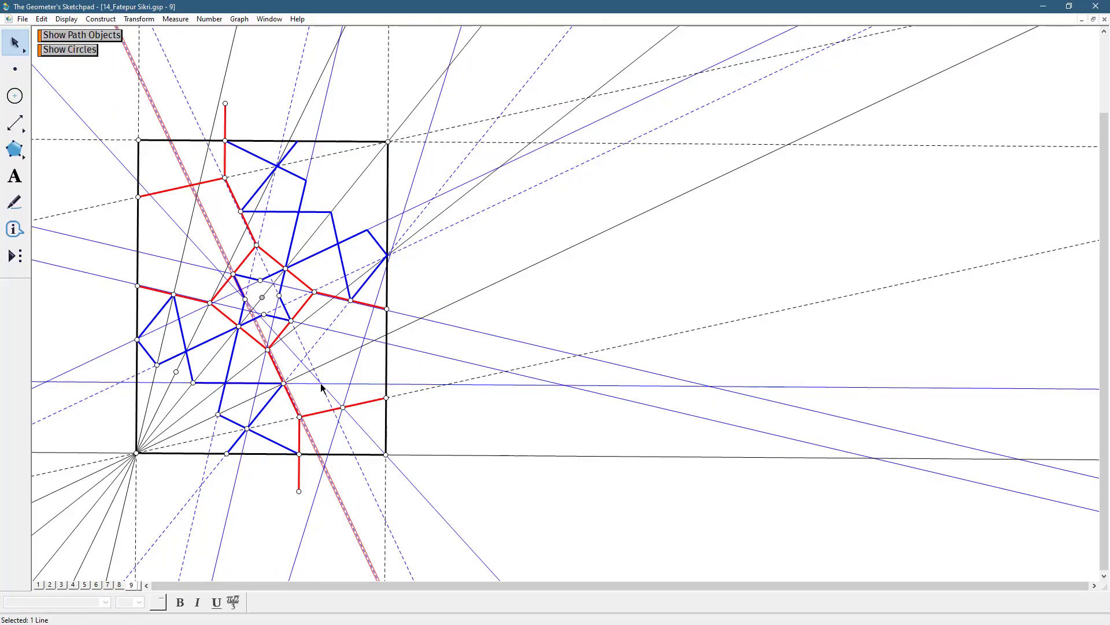
{"action": "left_click", "coordinate": [66, 19]}
{"action": "key", "text": "Return"}
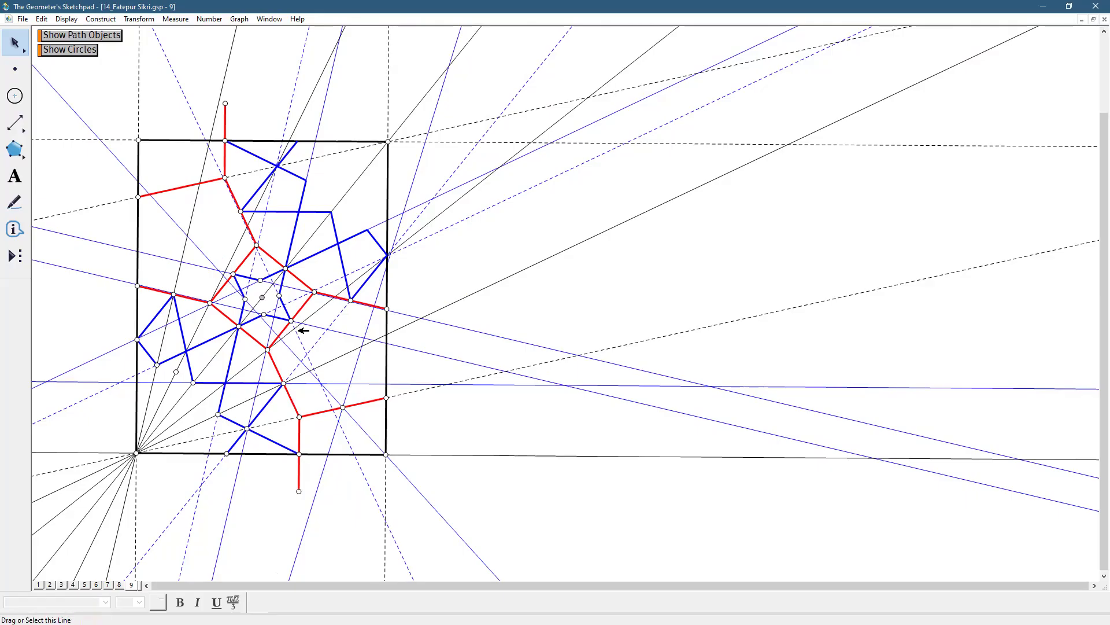
Draw medium segments from the central red square's lower-right side midpoint to the nearby dashed-line intersection and on to the horizontal blue segment's right end
{"action": "left_click_drag", "start_coordinate": [16, 122], "coordinate": [43, 120]}
{"action": "left_click", "coordinate": [290, 321]}
{"action": "left_click", "coordinate": [307, 354]}
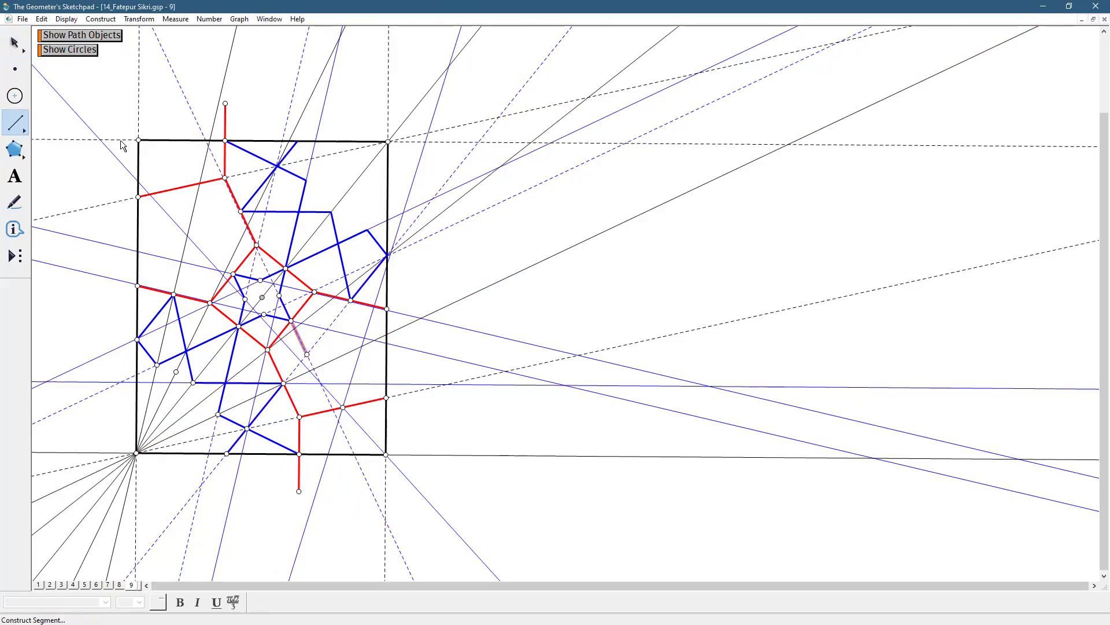
{"action": "left_click", "coordinate": [67, 19]}
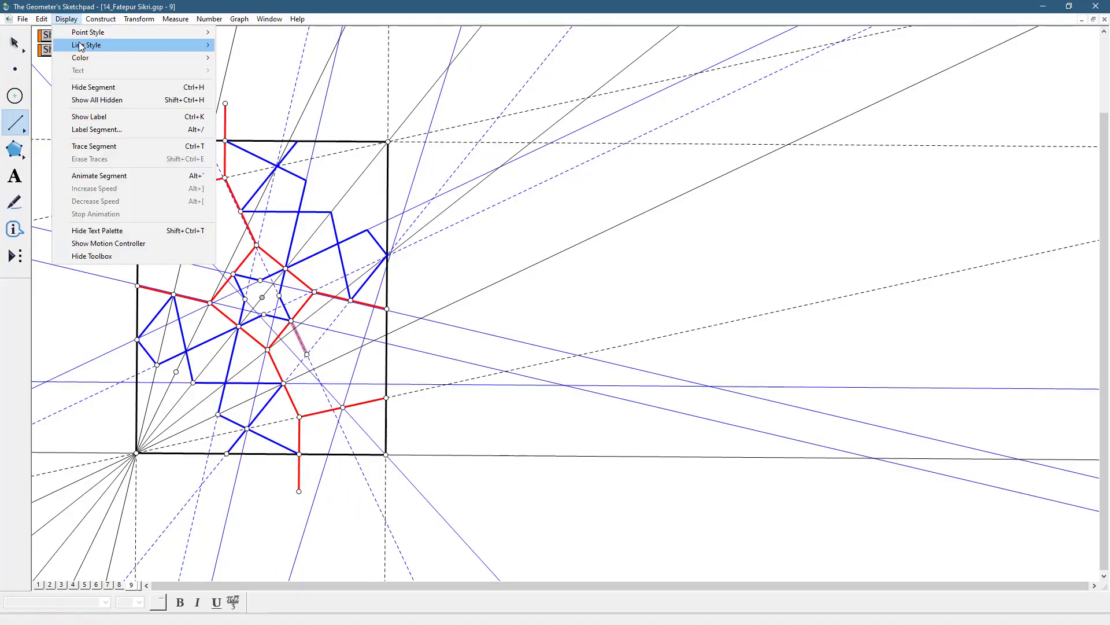
{"action": "mouse_move", "coordinate": [87, 45]}
{"action": "left_click", "coordinate": [234, 70]}
{"action": "left_click", "coordinate": [307, 354]}
{"action": "left_click", "coordinate": [283, 383]}
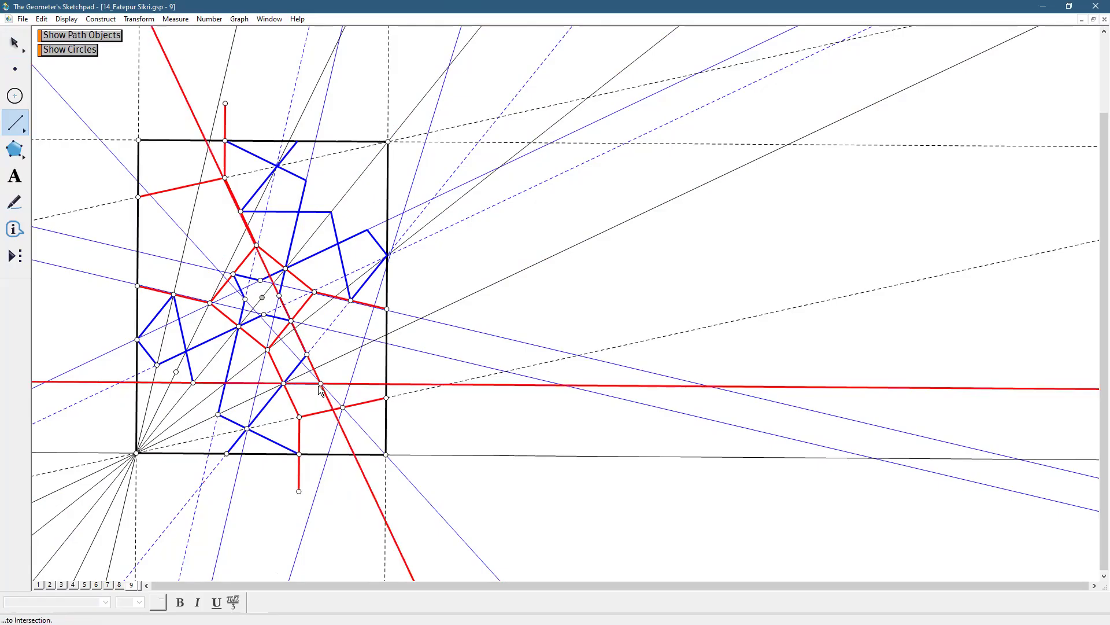
Undo the segment to the wrong intersection and construct the intersection of the horizontal line with the slanted line through the rectangle's lower-right corner
{"action": "left_click", "coordinate": [320, 384]}
{"action": "key", "text": "ctrl+z"}
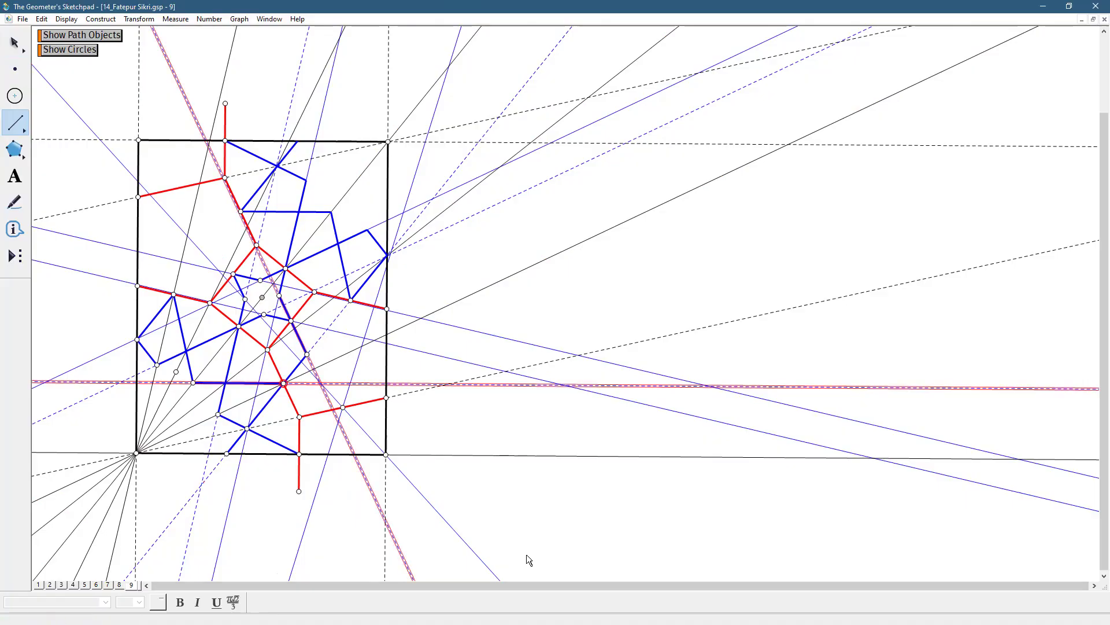
{"action": "left_click", "coordinate": [20, 44]}
{"action": "left_click", "coordinate": [422, 435]}
{"action": "left_click", "coordinate": [372, 434]}
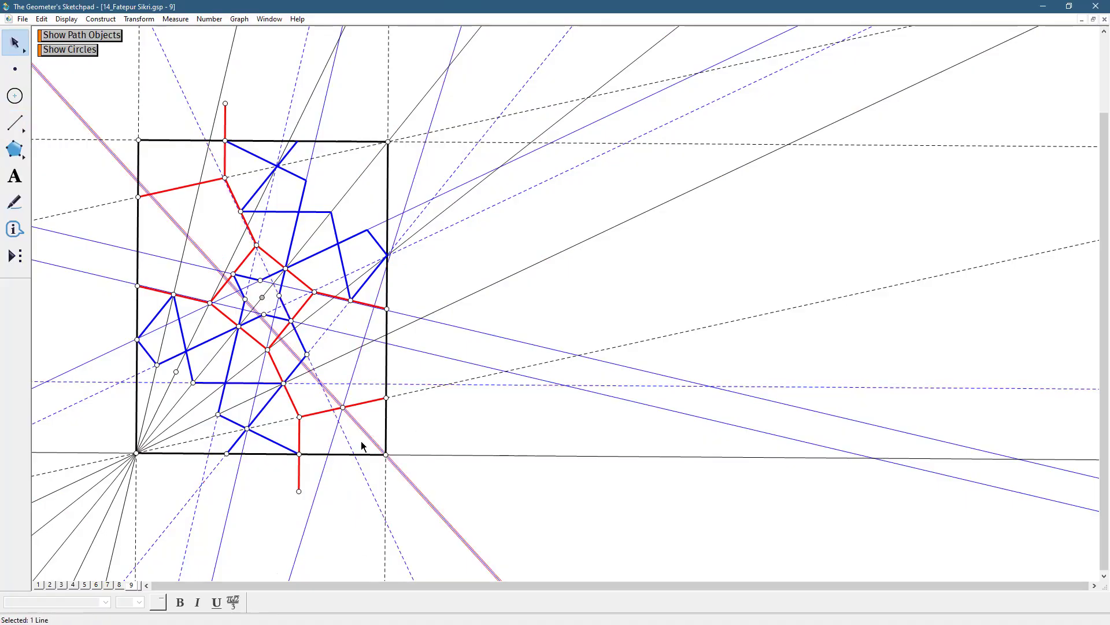
{"action": "left_click", "coordinate": [357, 444]}
{"action": "left_click", "coordinate": [364, 429]}
{"action": "left_click", "coordinate": [318, 384]}
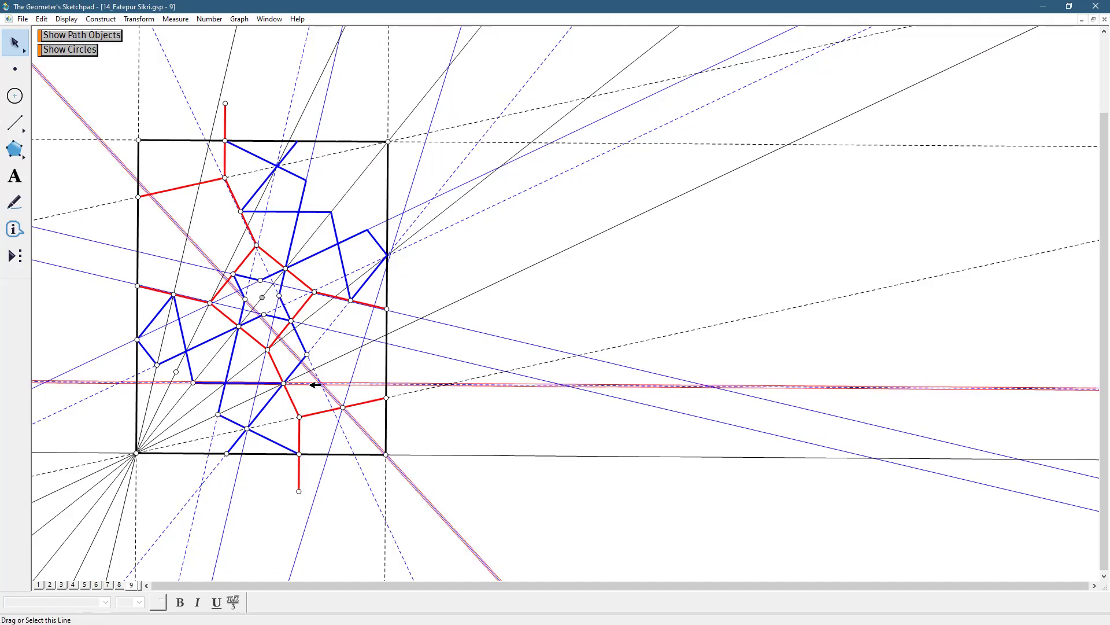
{"action": "left_click", "coordinate": [99, 19]}
{"action": "left_click", "coordinate": [116, 59]}
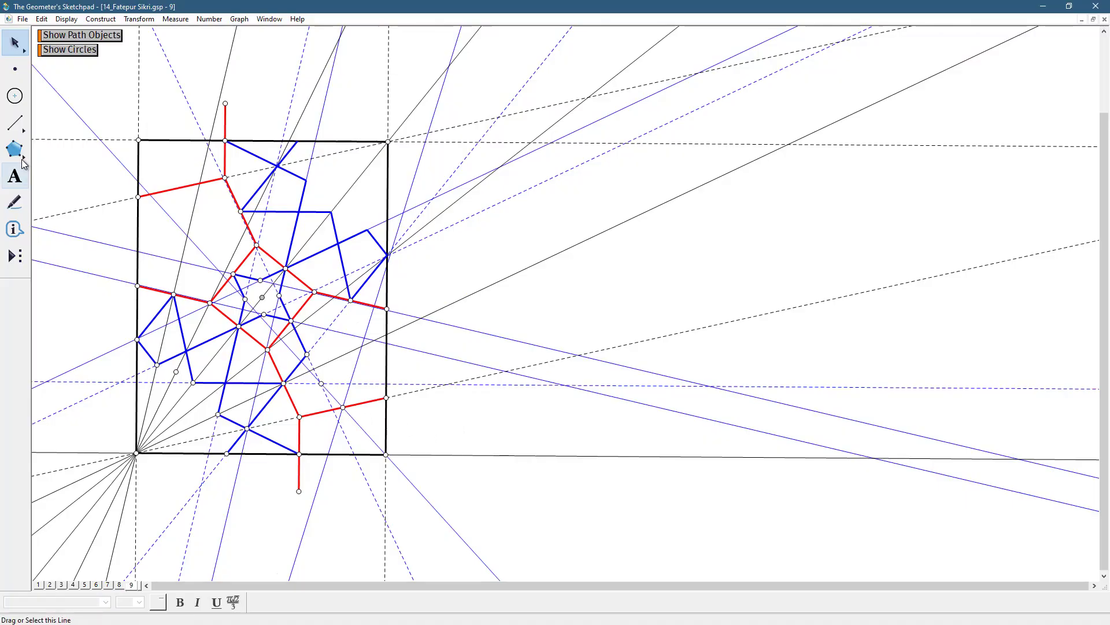
Draw segments from the horizontal blue segment's right end to the new intersection and on to the midpoint of the red segment
{"action": "left_click", "coordinate": [21, 124]}
{"action": "left_click", "coordinate": [283, 383]}
{"action": "left_click", "coordinate": [321, 384]}
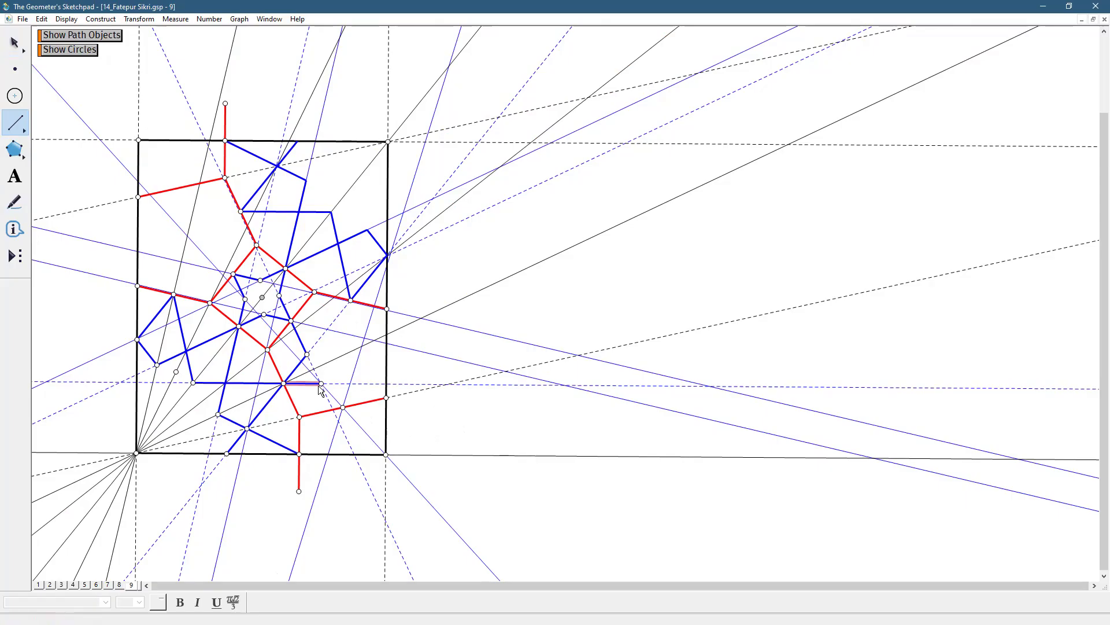
{"action": "left_click", "coordinate": [343, 407]}
{"action": "key", "text": "Escape"}
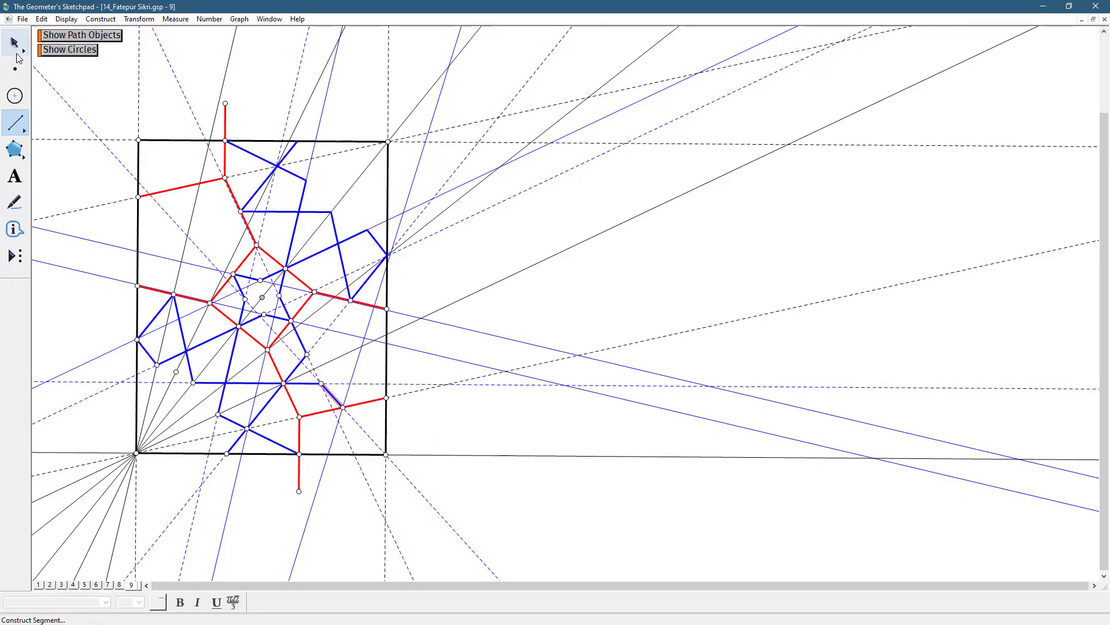
{"action": "left_click", "coordinate": [522, 233]}
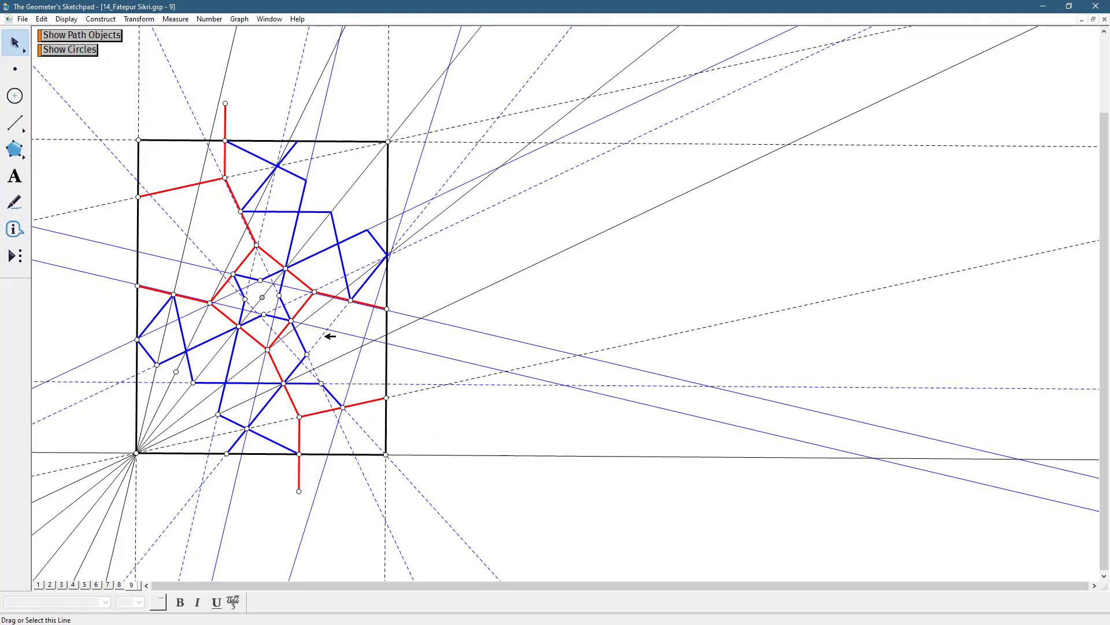
Draw a line through the midpoints of the central red square's upper-left and lower-right sides
{"action": "left_click", "coordinate": [16, 123]}
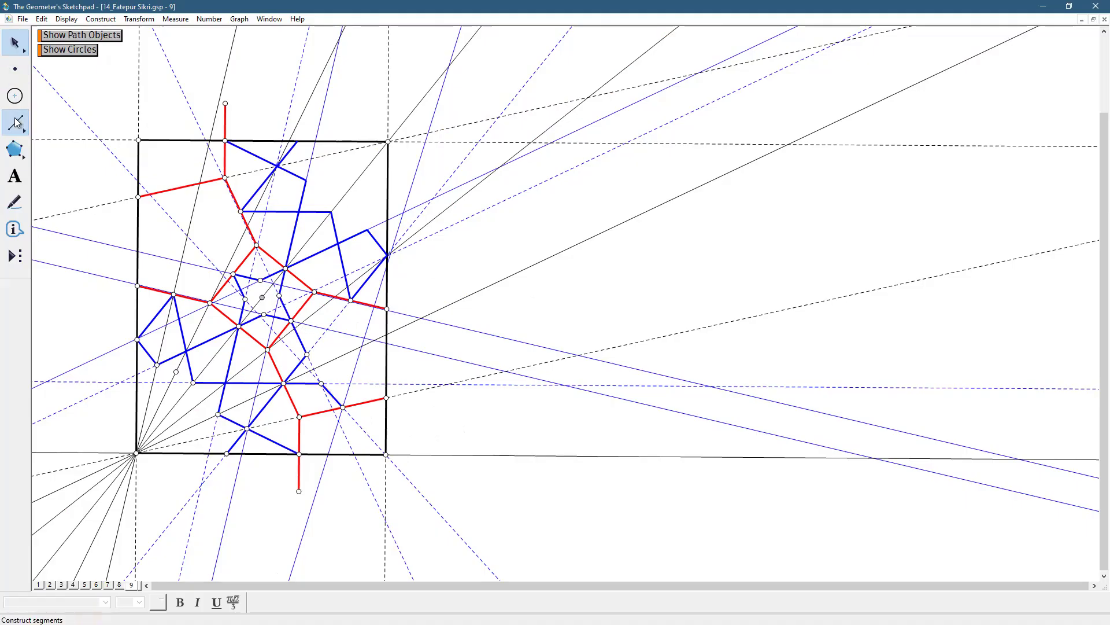
{"action": "left_click_drag", "start_coordinate": [16, 122], "coordinate": [107, 134]}
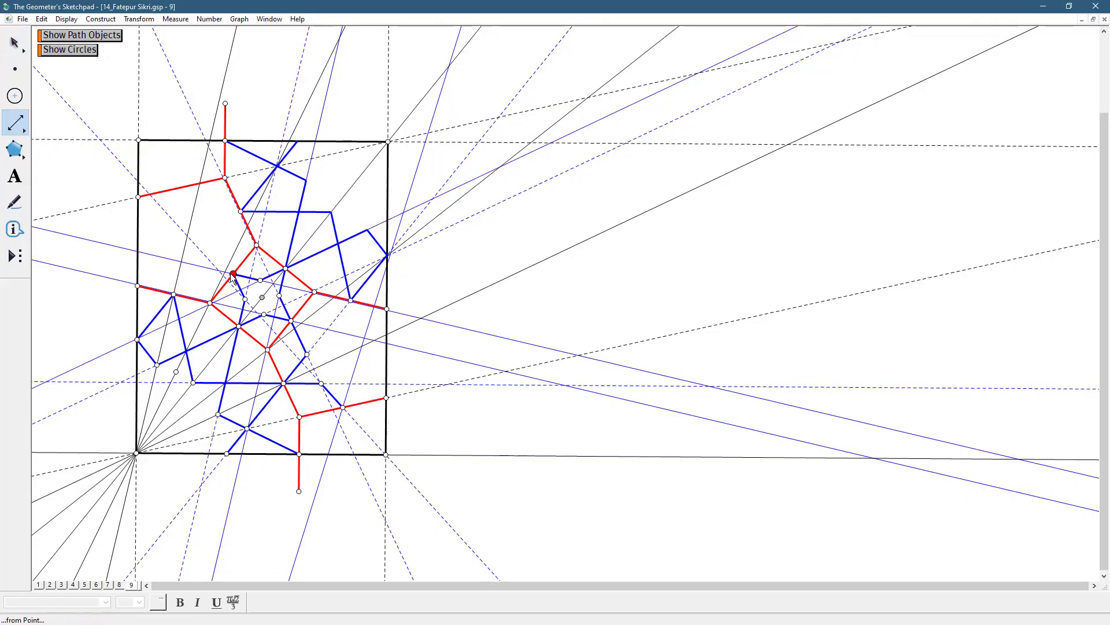
{"action": "left_click_drag", "start_coordinate": [233, 275], "coordinate": [294, 323]}
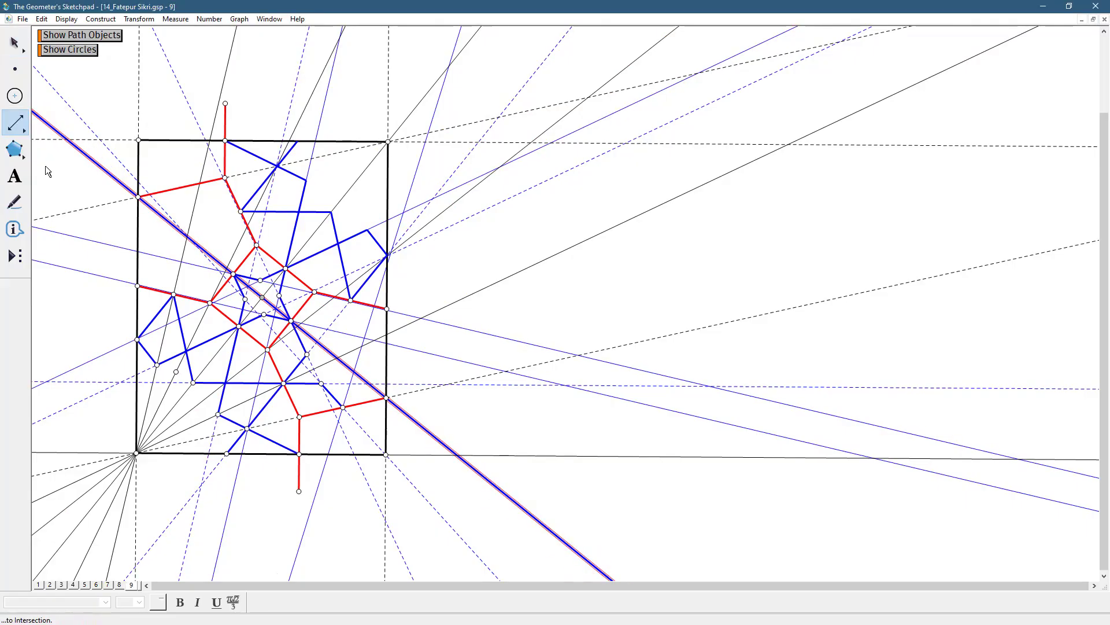
{"action": "left_click", "coordinate": [16, 46]}
{"action": "left_click", "coordinate": [507, 322]}
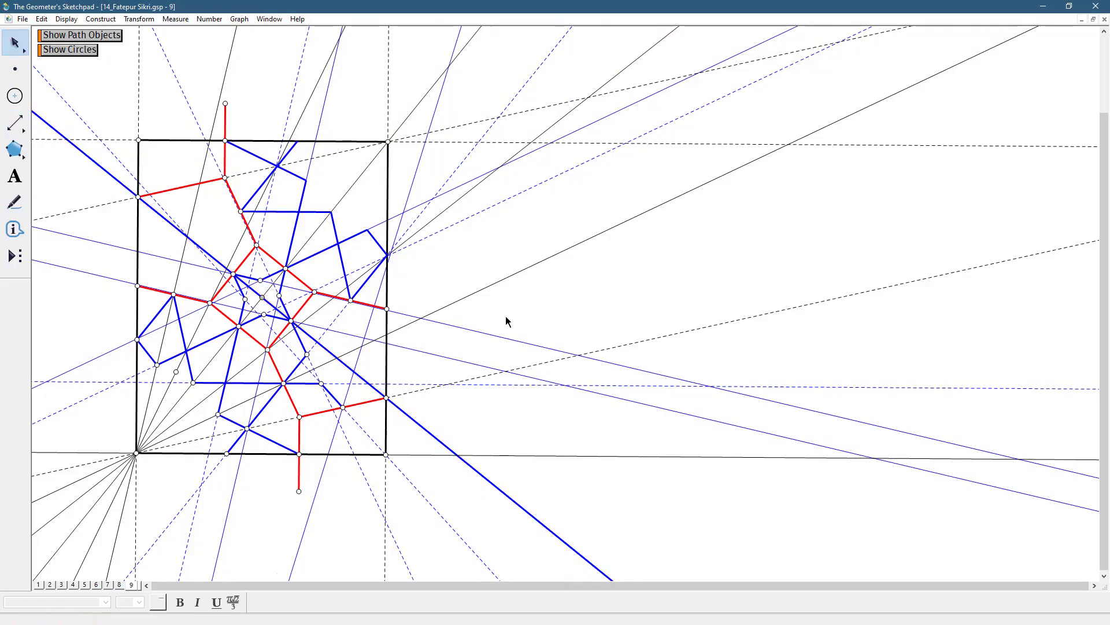
{"action": "left_click", "coordinate": [423, 428]}
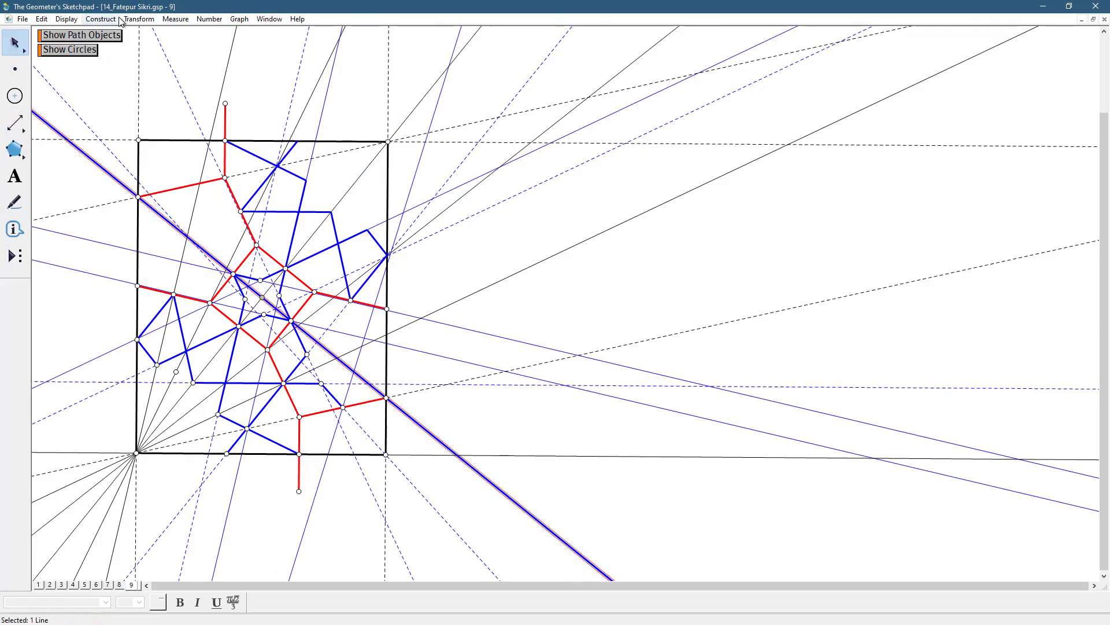
{"action": "left_click", "coordinate": [556, 299]}
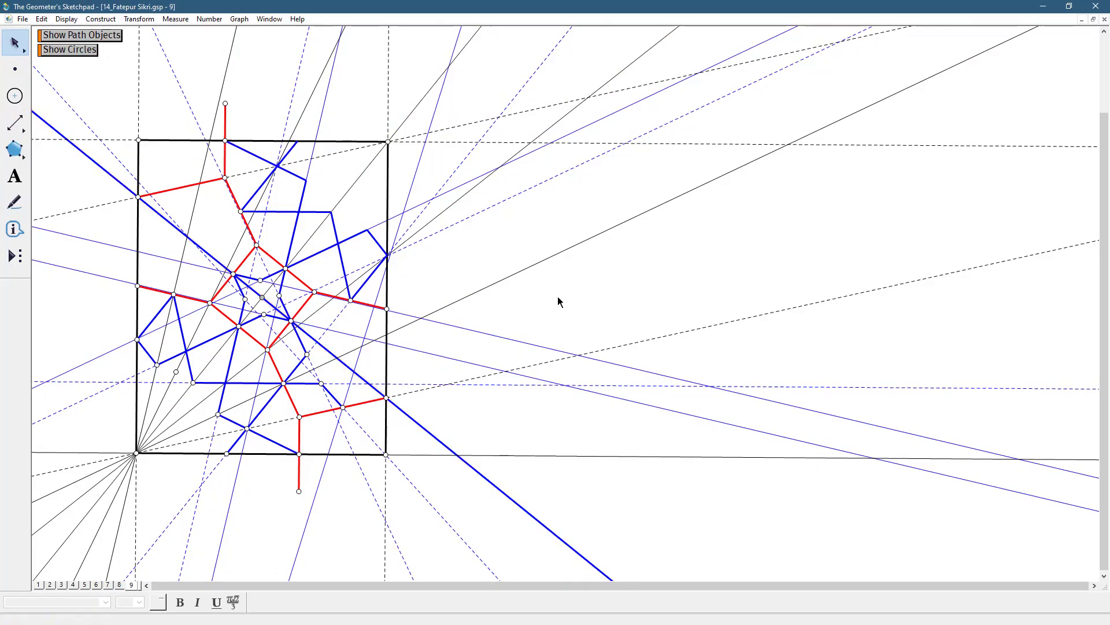
Draw a segment from the intersection of the diagonal and the reflected line to the midpoint of the lower-right red segment
{"action": "left_click", "coordinate": [16, 122]}
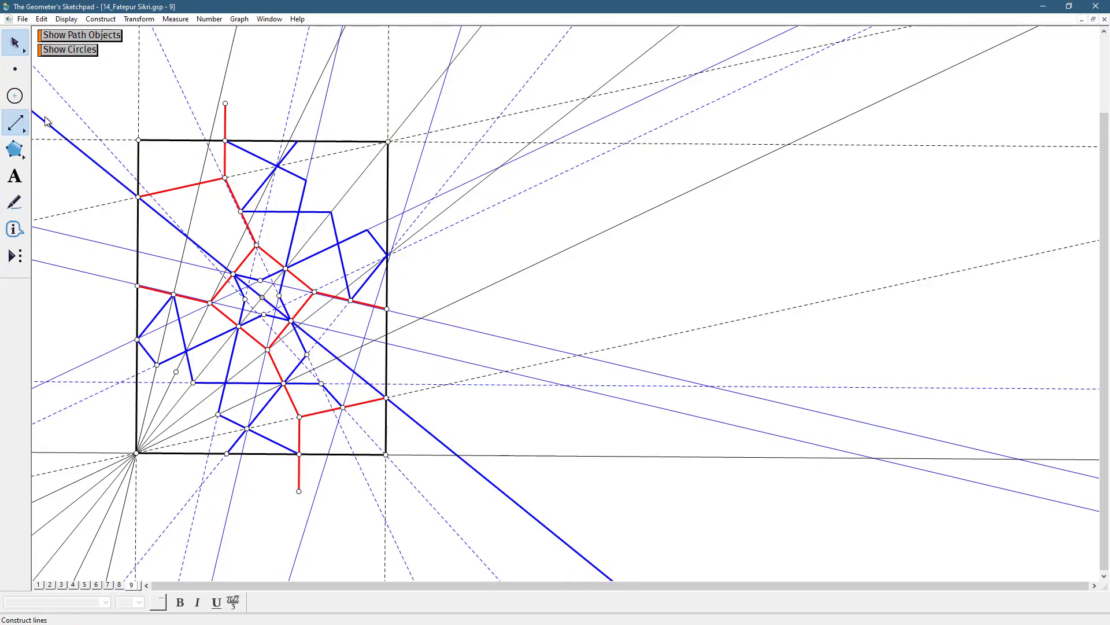
{"action": "left_click", "coordinate": [45, 121]}
{"action": "left_click_drag", "start_coordinate": [354, 373], "coordinate": [344, 407]}
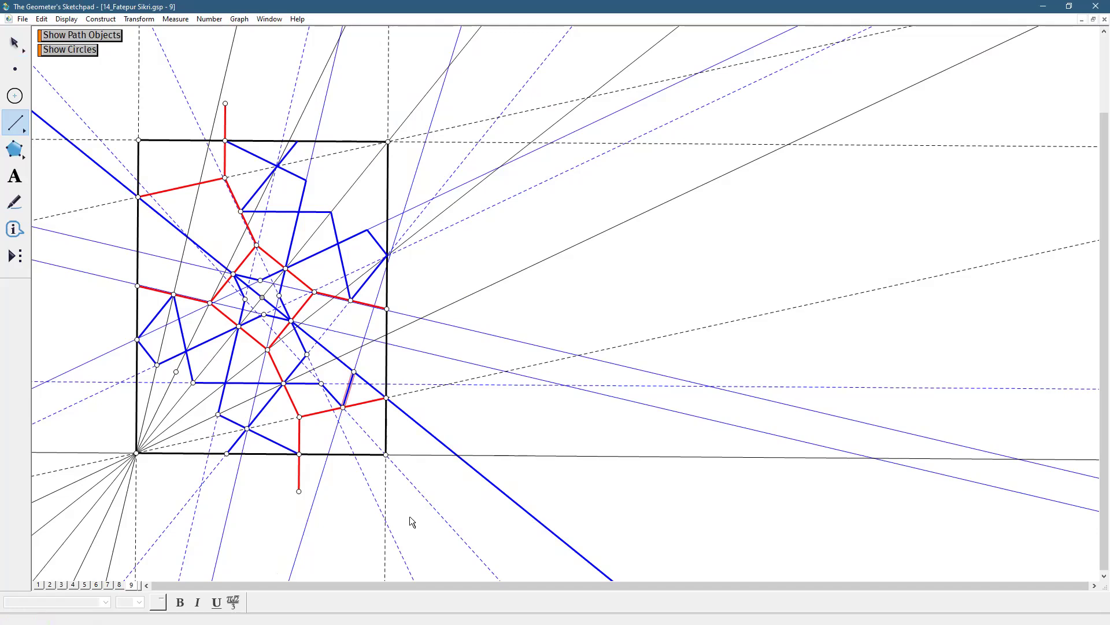
{"action": "key", "text": "Escape"}
{"action": "left_click", "coordinate": [597, 311]}
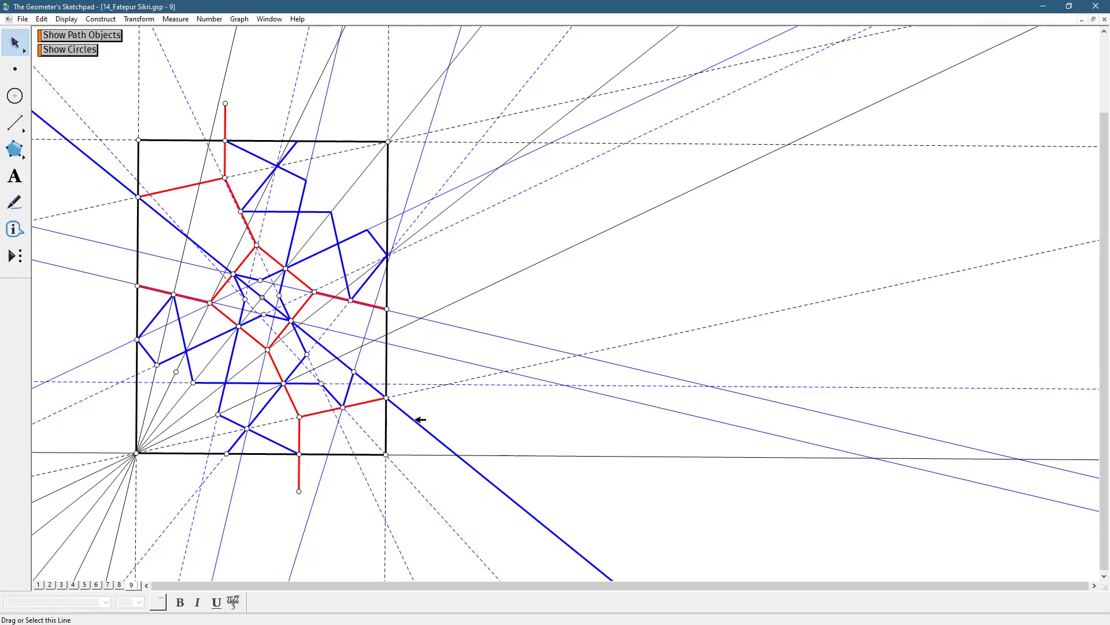
Set the line style of the diagonal line through the central red square to thin
{"action": "left_click", "coordinate": [415, 420]}
{"action": "left_click", "coordinate": [60, 19]}
{"action": "mouse_move", "coordinate": [87, 45]}
{"action": "left_click", "coordinate": [240, 60]}
{"action": "left_click", "coordinate": [577, 305]}
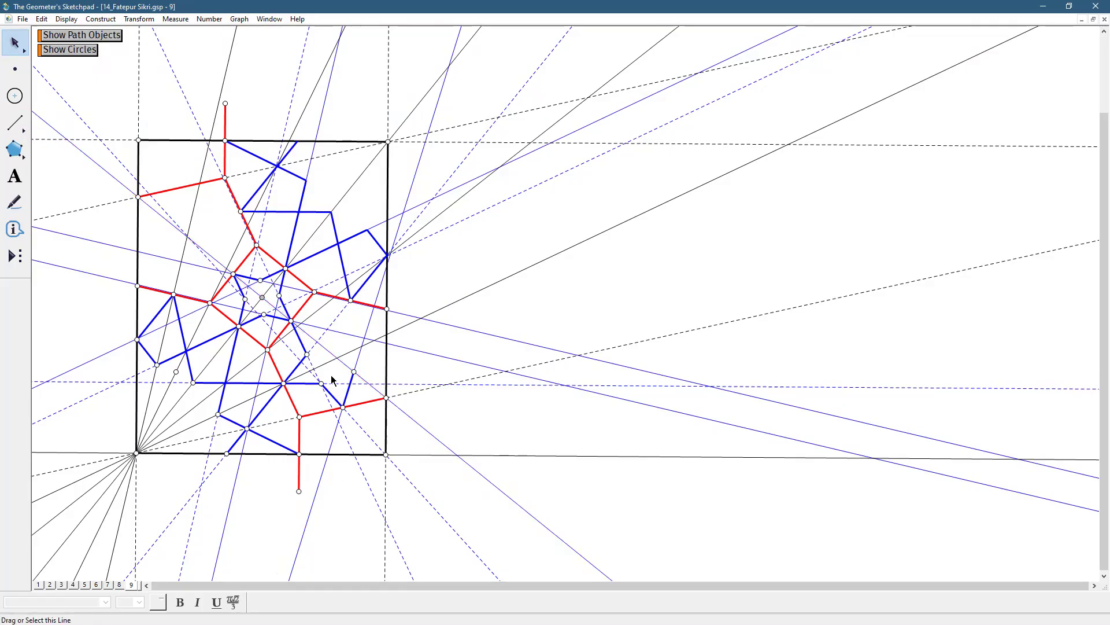
Reflect the five new blue segments and their three vertices across the thin diagonal line to complete the five-pointed star
{"action": "double_click", "coordinate": [322, 344]}
{"action": "left_click", "coordinate": [315, 383]}
{"action": "left_click", "coordinate": [300, 363]}
{"action": "left_click", "coordinate": [308, 355]}
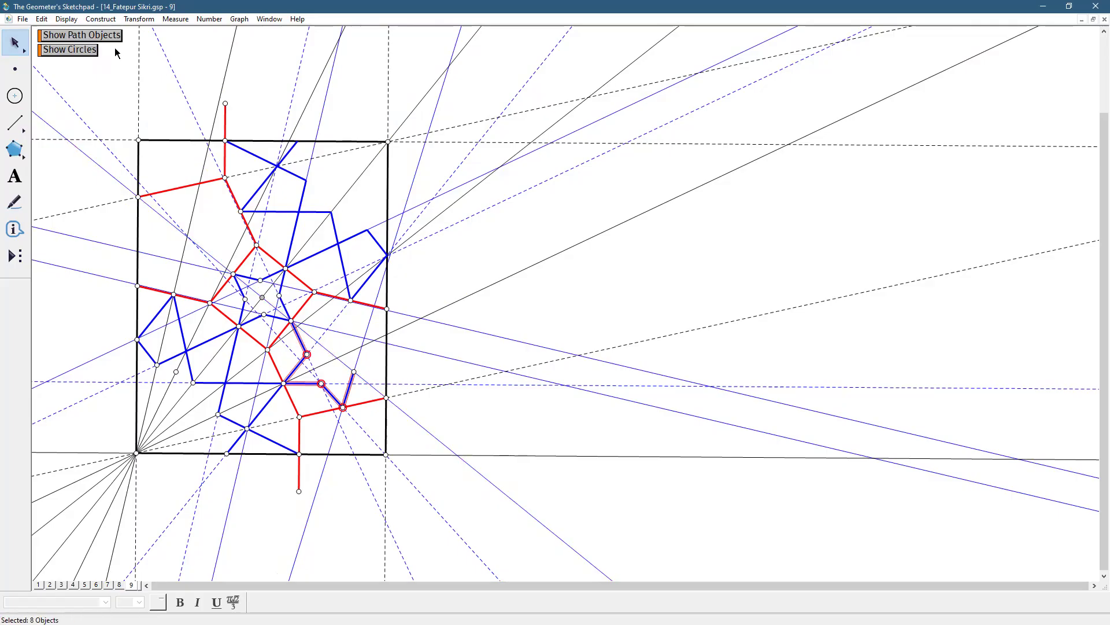
{"action": "left_click", "coordinate": [139, 19]}
{"action": "left_click", "coordinate": [161, 149]}
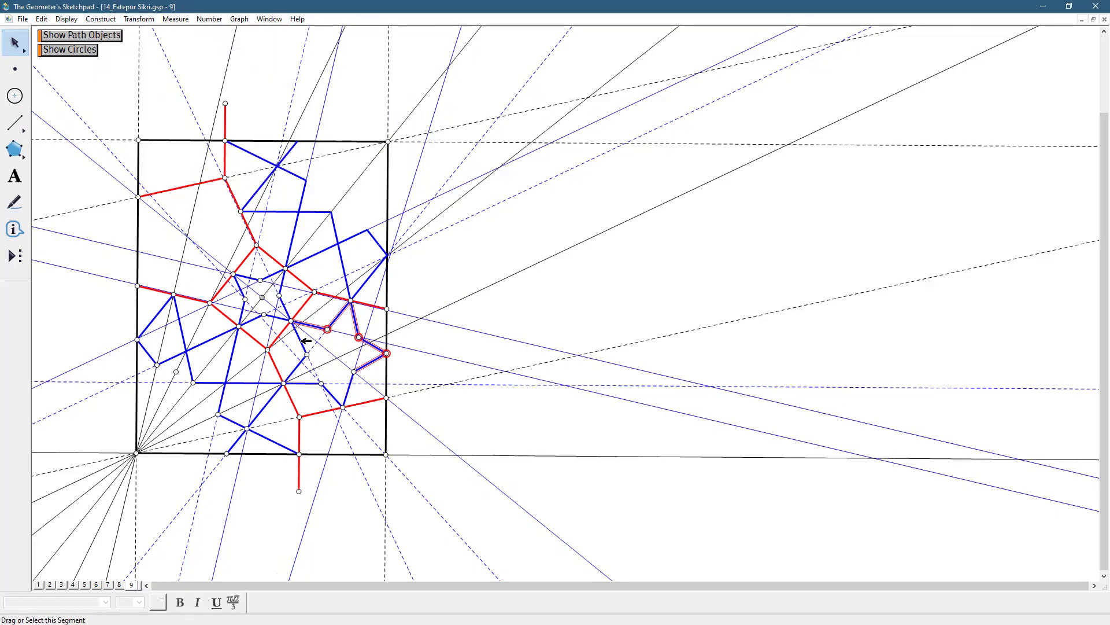
Rotate the ten blue segments of the five-pointed star by 180 degrees about the rectangle's centre point
{"action": "left_click", "coordinate": [307, 353]}
{"action": "left_click", "coordinate": [298, 366]}
{"action": "left_click", "coordinate": [300, 365]}
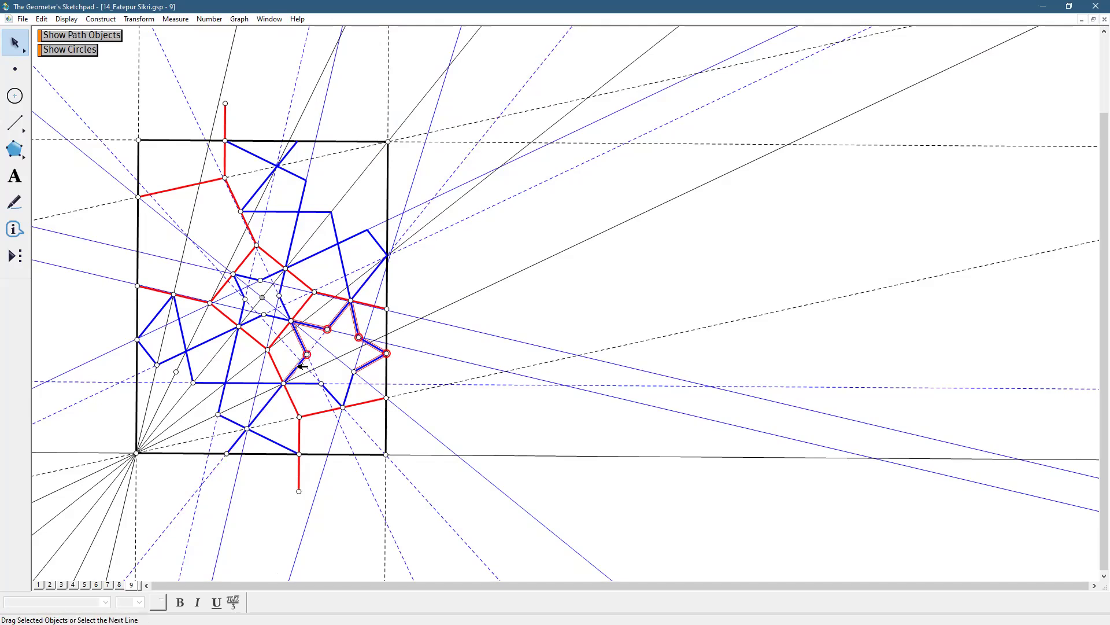
{"action": "left_click", "coordinate": [307, 383]}
{"action": "left_click", "coordinate": [311, 386]}
{"action": "left_click", "coordinate": [339, 396]}
{"action": "left_click", "coordinate": [340, 395]}
{"action": "left_click", "coordinate": [350, 393]}
{"action": "left_click", "coordinate": [351, 394]}
{"action": "left_click", "coordinate": [359, 337]}
{"action": "left_click", "coordinate": [389, 354]}
{"action": "left_click", "coordinate": [328, 329]}
{"action": "left_click", "coordinate": [307, 352]}
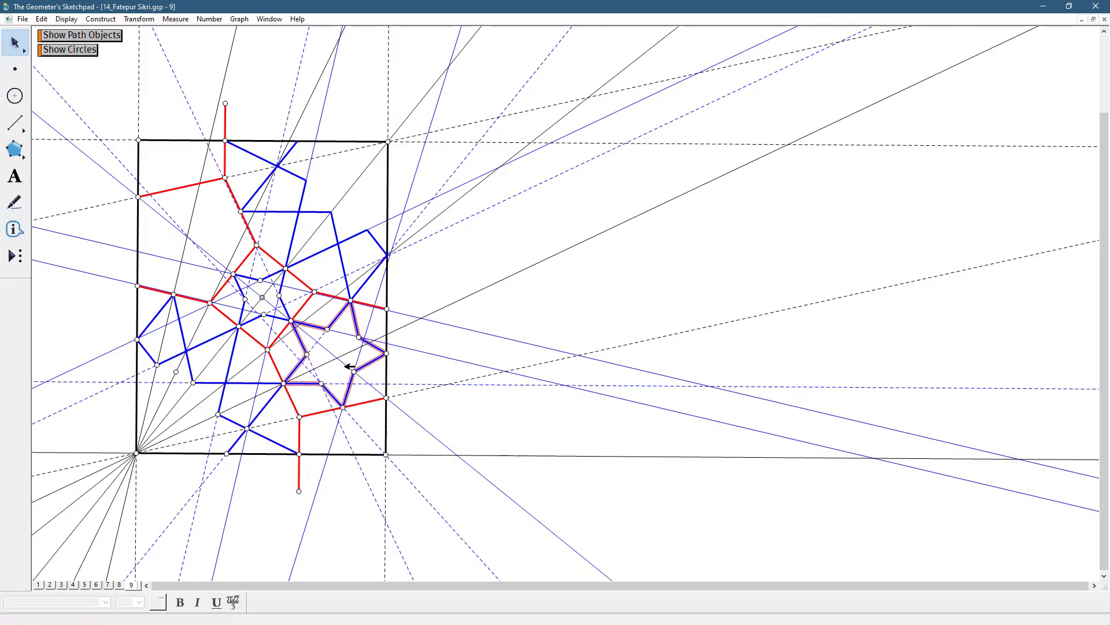
{"action": "double_click", "coordinate": [264, 298]}
{"action": "left_click", "coordinate": [138, 19]}
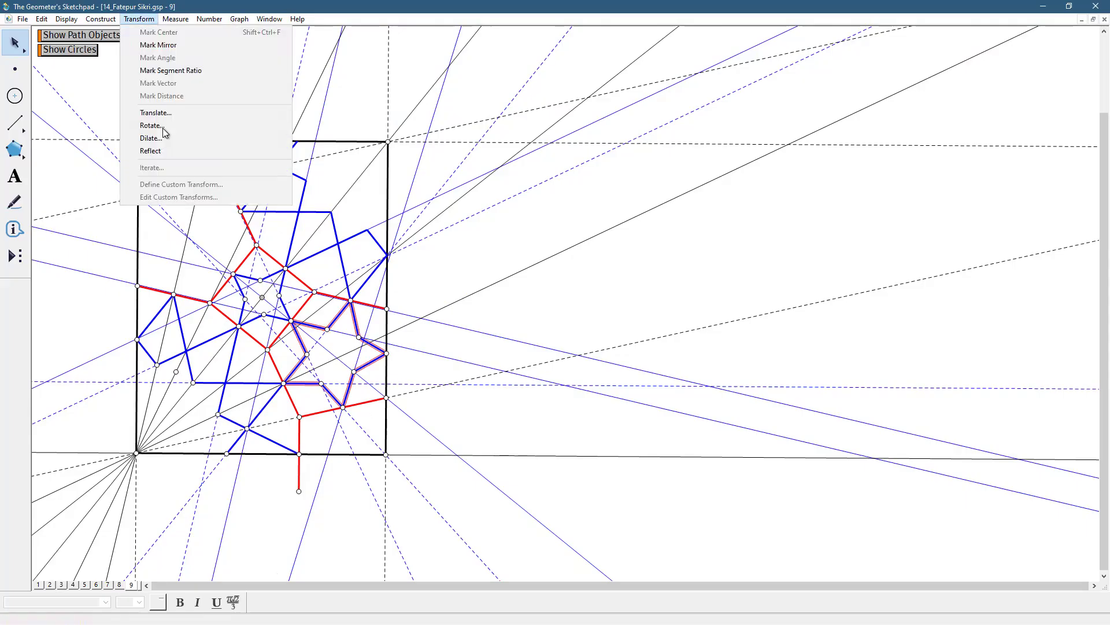
{"action": "left_click", "coordinate": [164, 127]}
{"action": "type", "text": "180"}
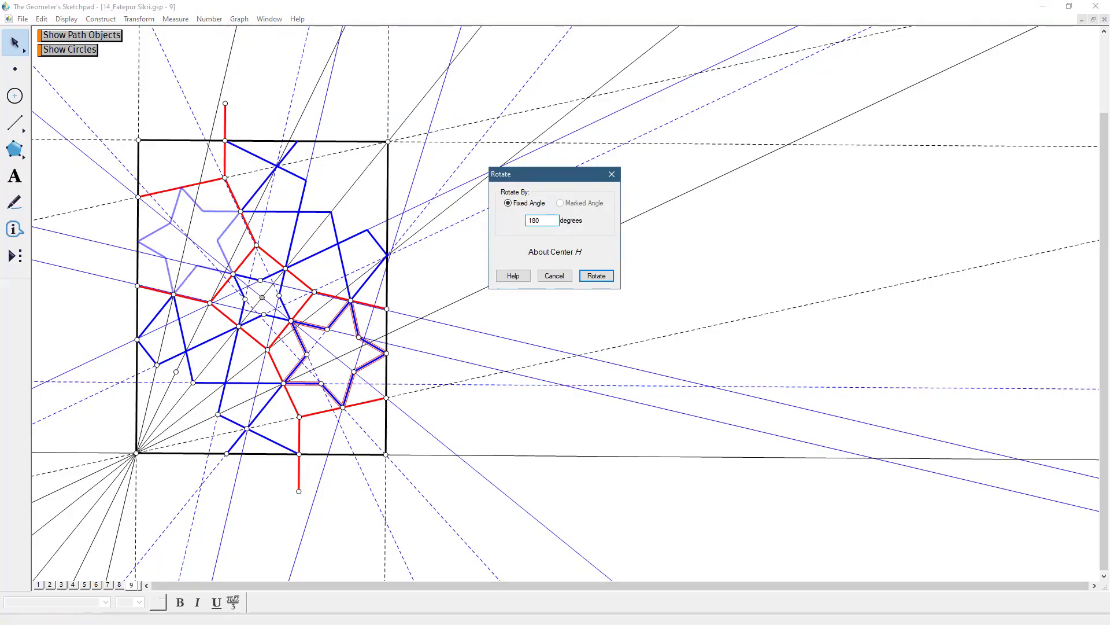
{"action": "key", "text": "Return"}
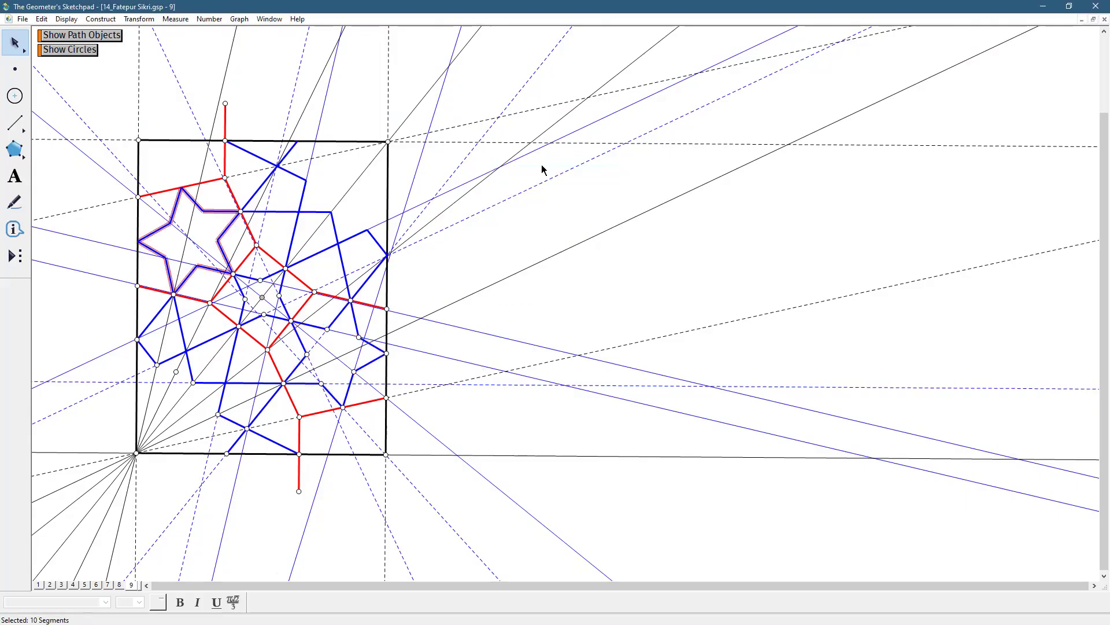
{"action": "left_click", "coordinate": [529, 229]}
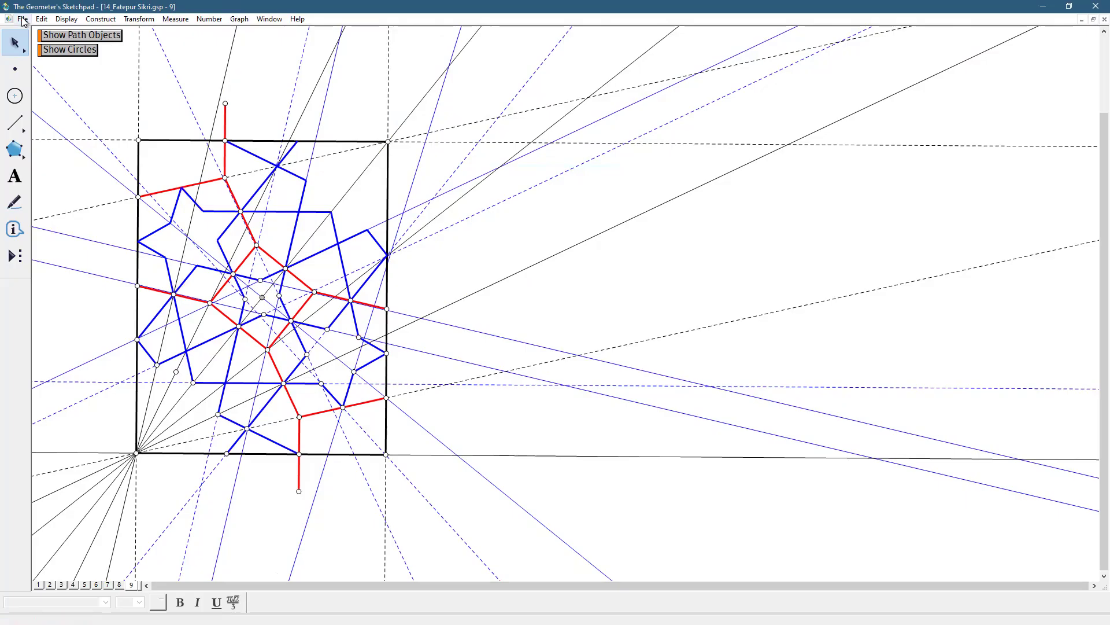
Add a page 10 to the document as a duplicate of page 9
{"action": "left_click", "coordinate": [23, 19]}
{"action": "left_click", "coordinate": [69, 136]}
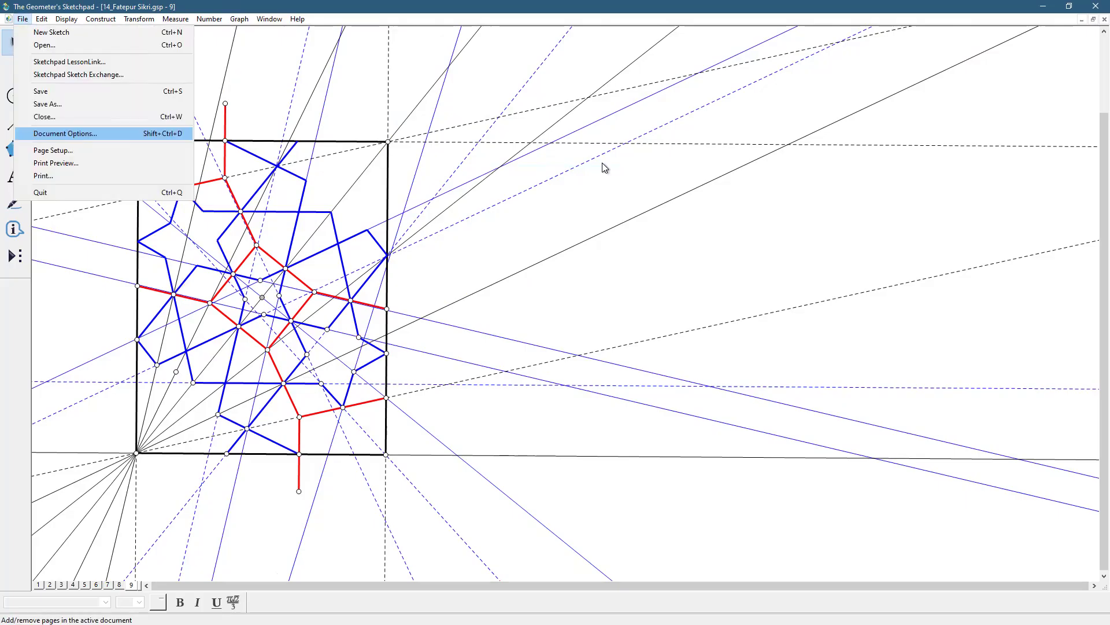
{"action": "left_click", "coordinate": [602, 192]}
{"action": "mouse_move", "coordinate": [602, 221]}
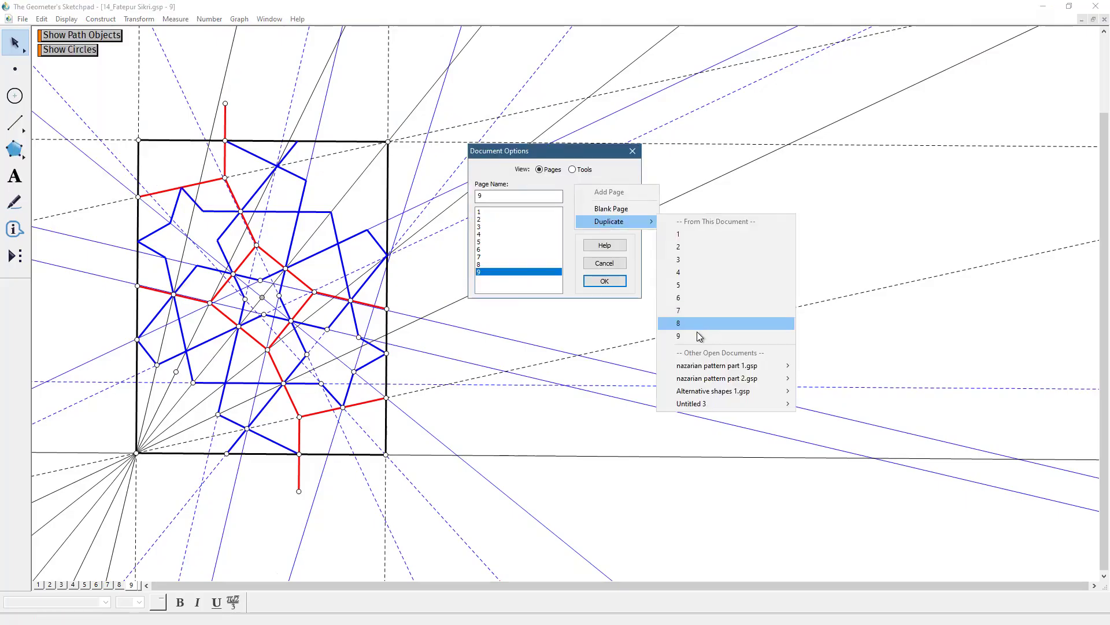
{"action": "left_click", "coordinate": [698, 336]}
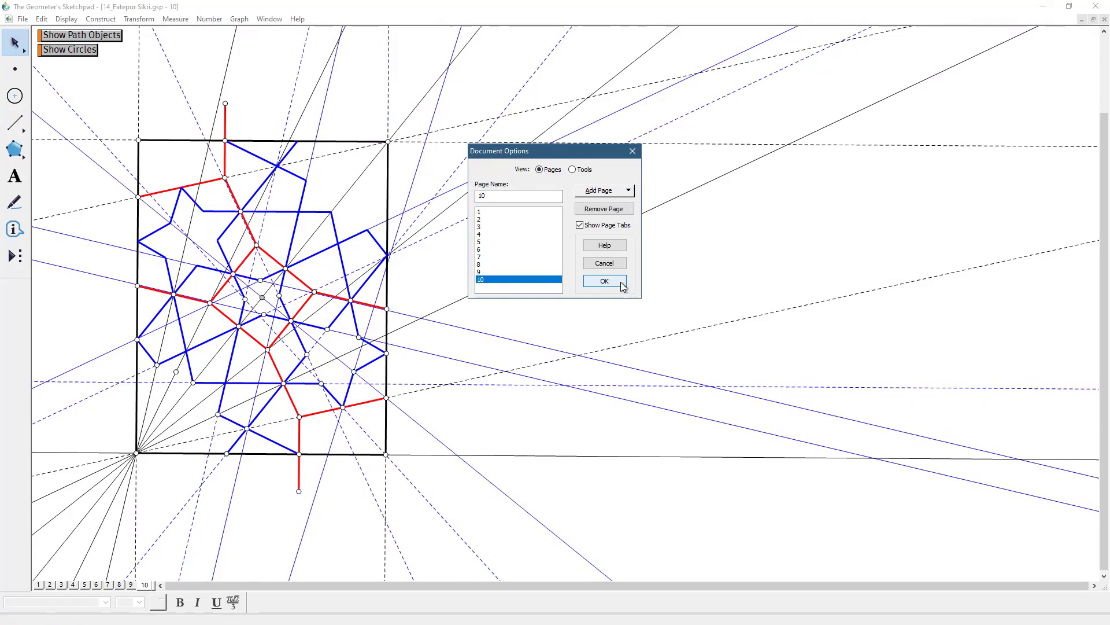
{"action": "left_click", "coordinate": [622, 284]}
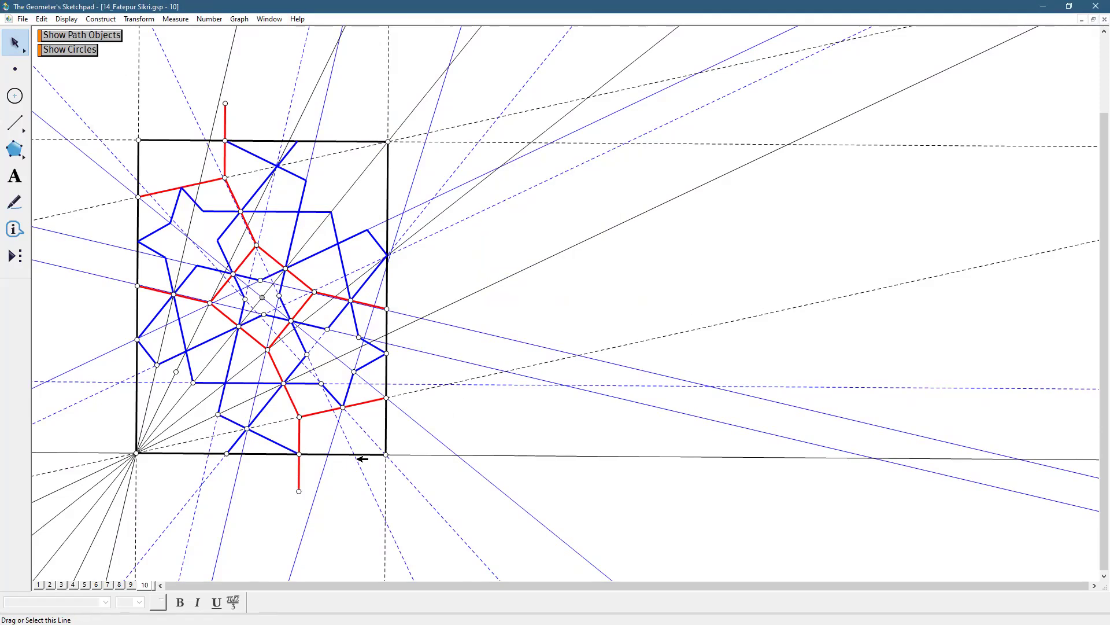
Hide the dashed line that runs along the red segment above the central square and past the new star
{"action": "left_click", "coordinate": [363, 465]}
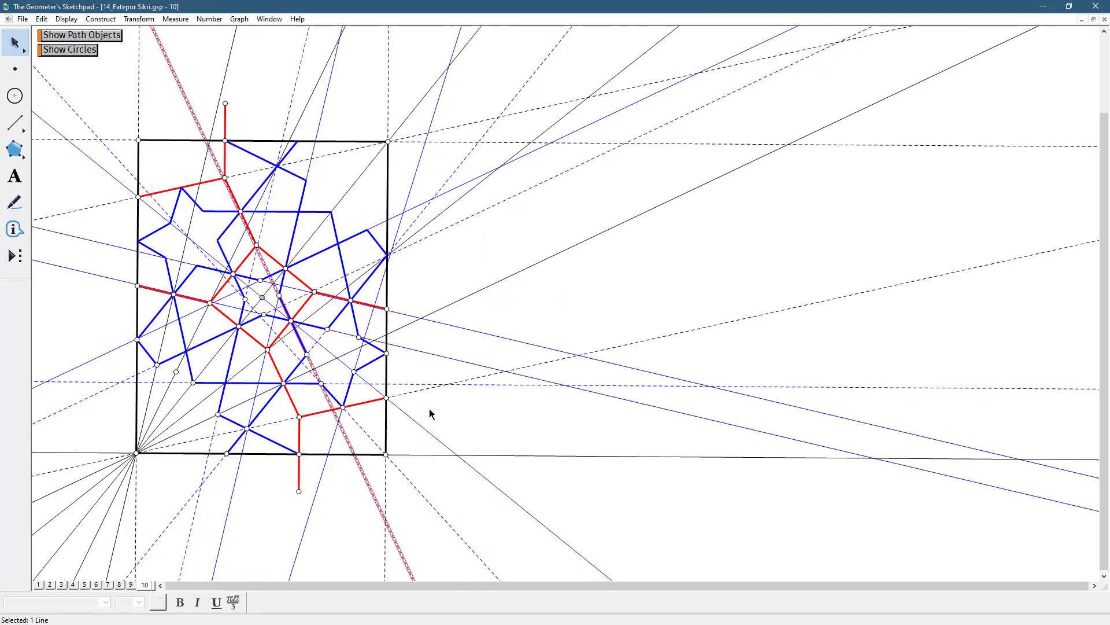
{"action": "left_click", "coordinate": [66, 19]}
{"action": "left_click", "coordinate": [87, 90]}
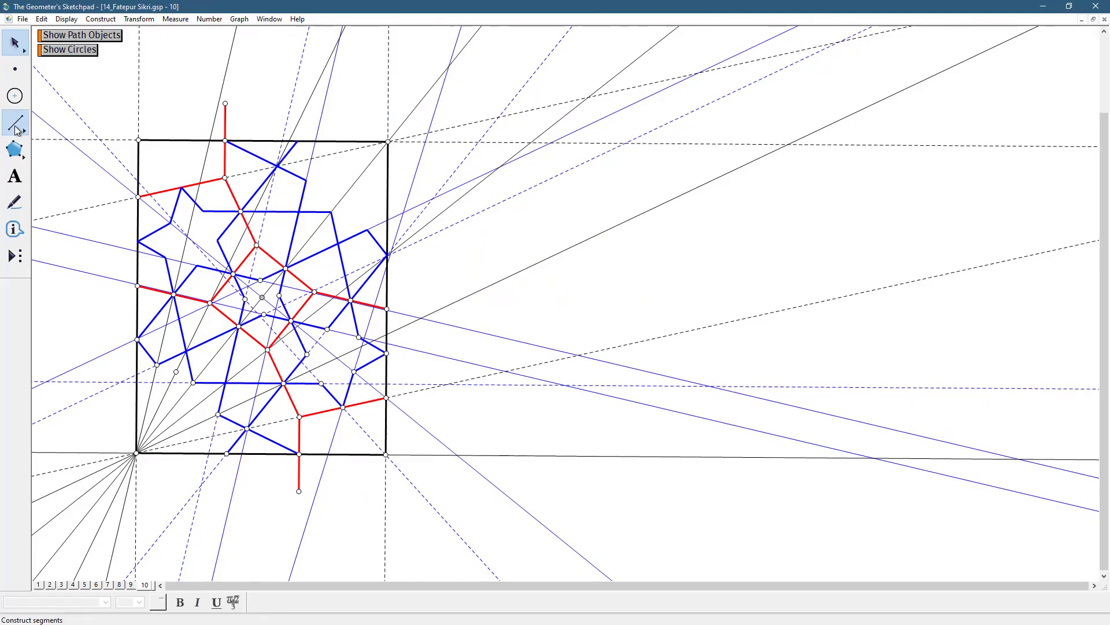
Draw a line along the lower blue segment, through its crossing point and the point where the red segment meets the rectangle's bottom edge
{"action": "left_click_drag", "start_coordinate": [17, 130], "coordinate": [99, 116]}
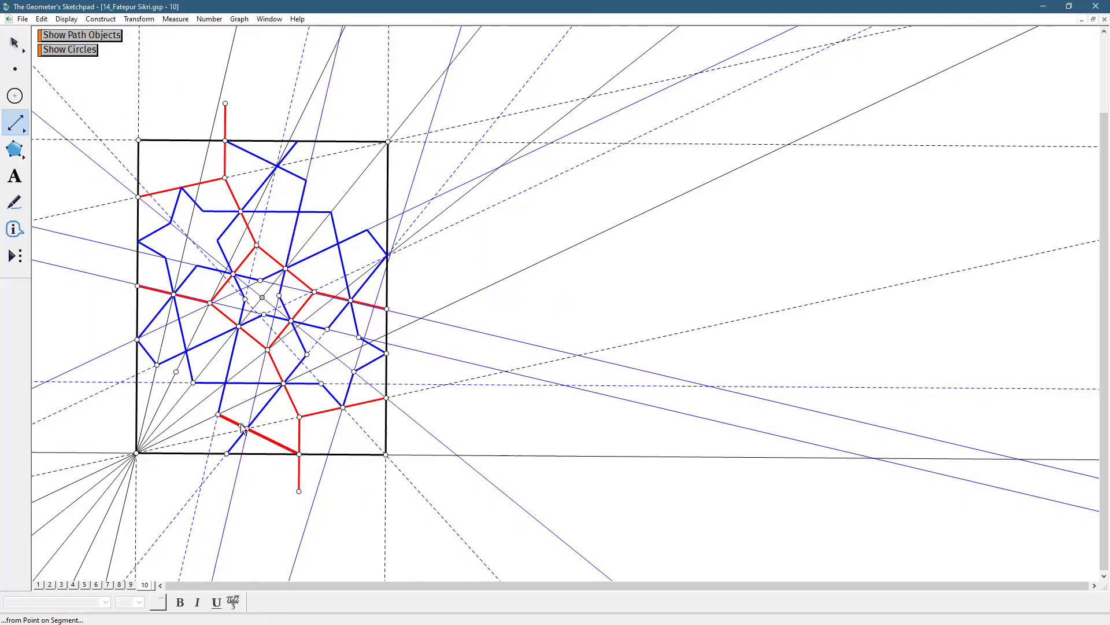
{"action": "left_click_drag", "start_coordinate": [246, 428], "coordinate": [298, 455]}
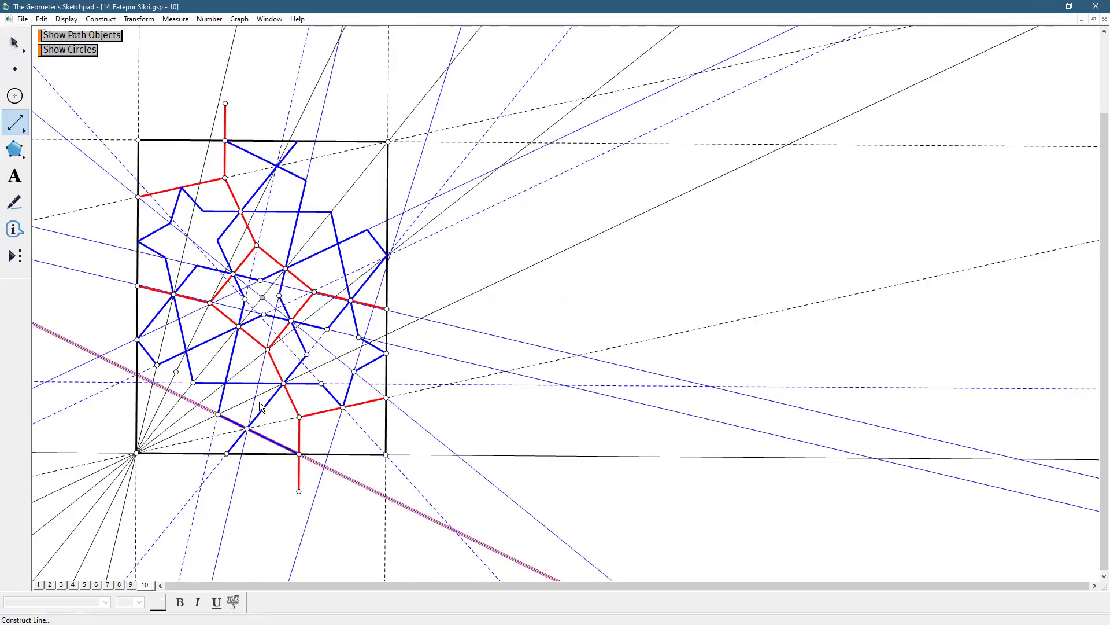
{"action": "left_click", "coordinate": [14, 44]}
{"action": "left_click", "coordinate": [270, 501]}
Reflect the new line across the rectangle's bottom edge
{"action": "left_click", "coordinate": [331, 453]}
{"action": "left_click", "coordinate": [339, 453]}
{"action": "left_click", "coordinate": [337, 472]}
{"action": "left_click", "coordinate": [355, 468]}
{"action": "left_click", "coordinate": [350, 474]}
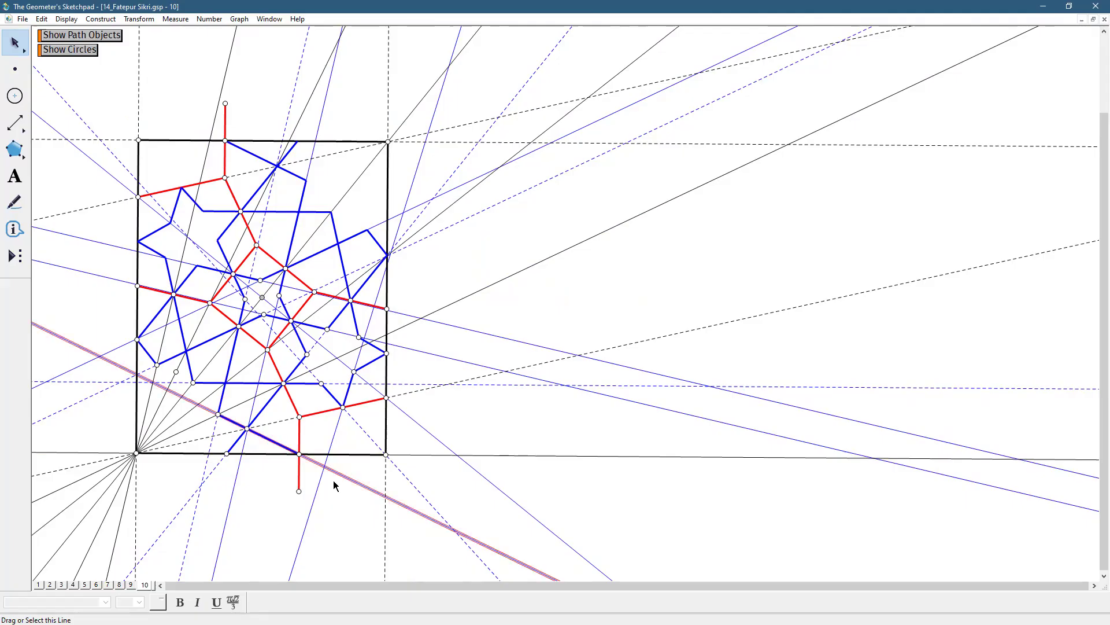
{"action": "left_click", "coordinate": [133, 19]}
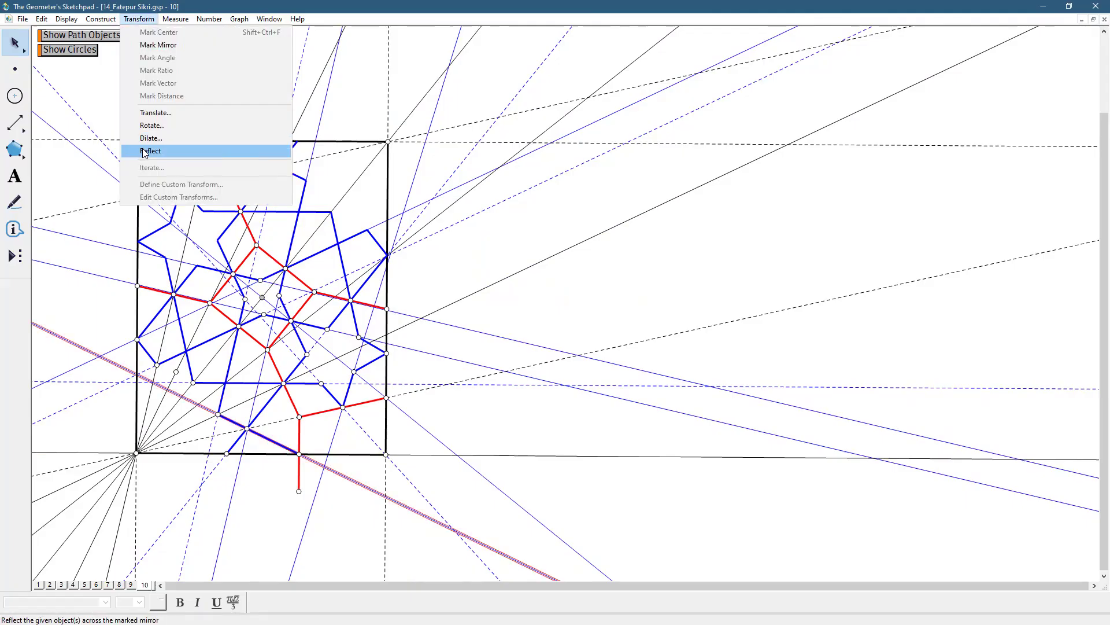
{"action": "left_click", "coordinate": [82, 149]}
{"action": "left_click", "coordinate": [562, 203]}
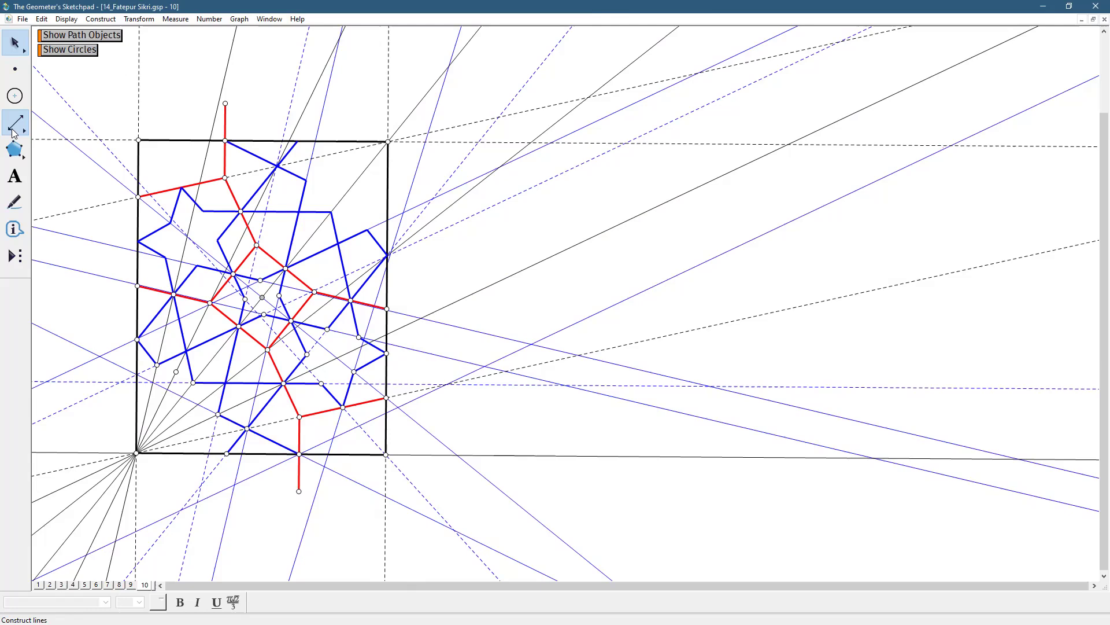
From the lower-right red segment's midpoint, draw thicker blue segments to the rectangle's lower-right corner and, via the construction lines' intersection, to the bottom edge's red point
{"action": "left_click_drag", "start_coordinate": [15, 133], "coordinate": [40, 125]}
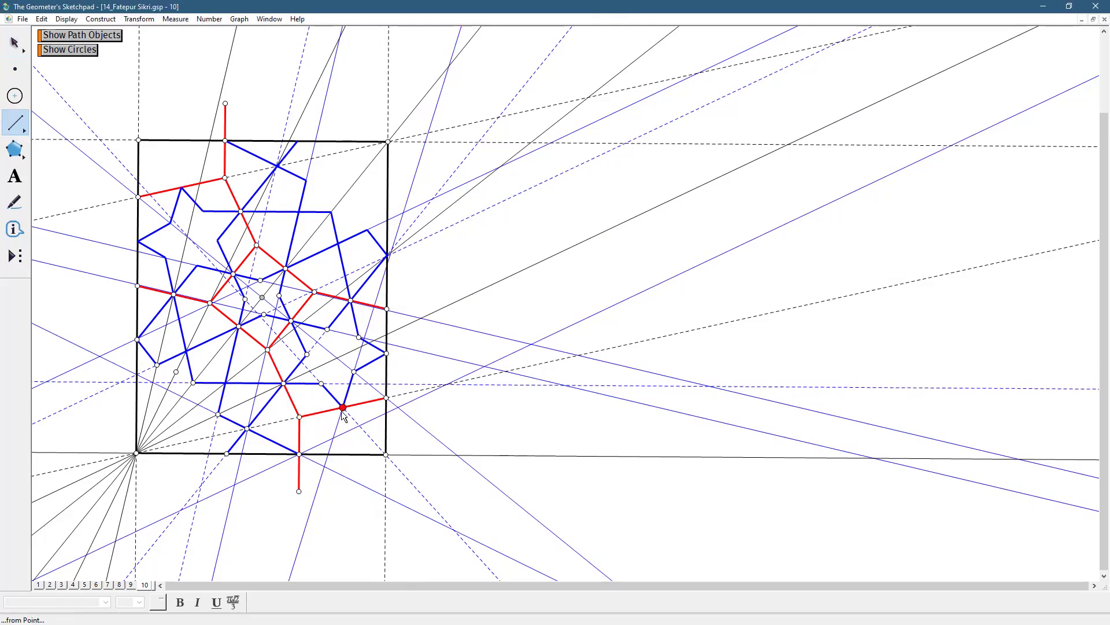
{"action": "left_click", "coordinate": [347, 411]}
{"action": "left_click_drag", "start_coordinate": [361, 434], "coordinate": [386, 456]}
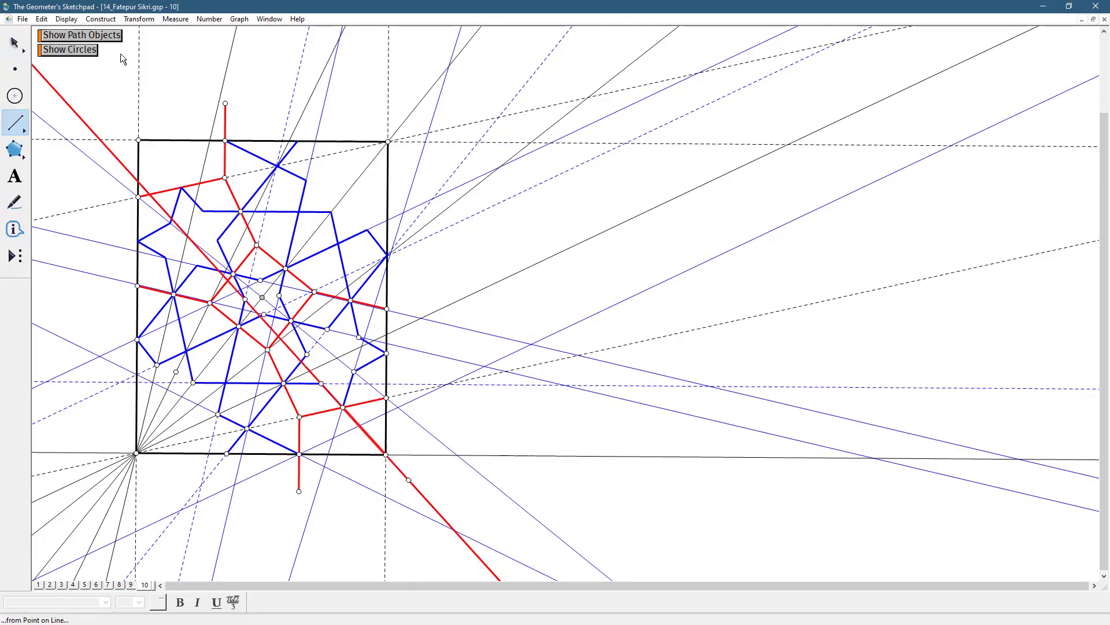
{"action": "left_click", "coordinate": [67, 19]}
{"action": "mouse_move", "coordinate": [87, 42]}
{"action": "left_click", "coordinate": [255, 67]}
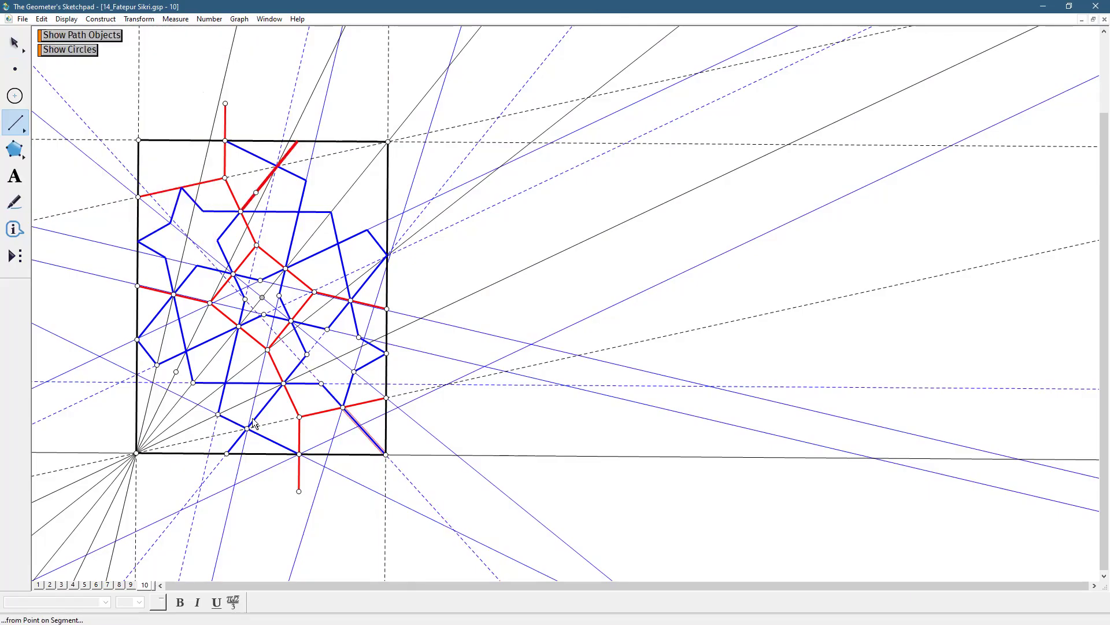
{"action": "left_click_drag", "start_coordinate": [342, 408], "coordinate": [300, 454]}
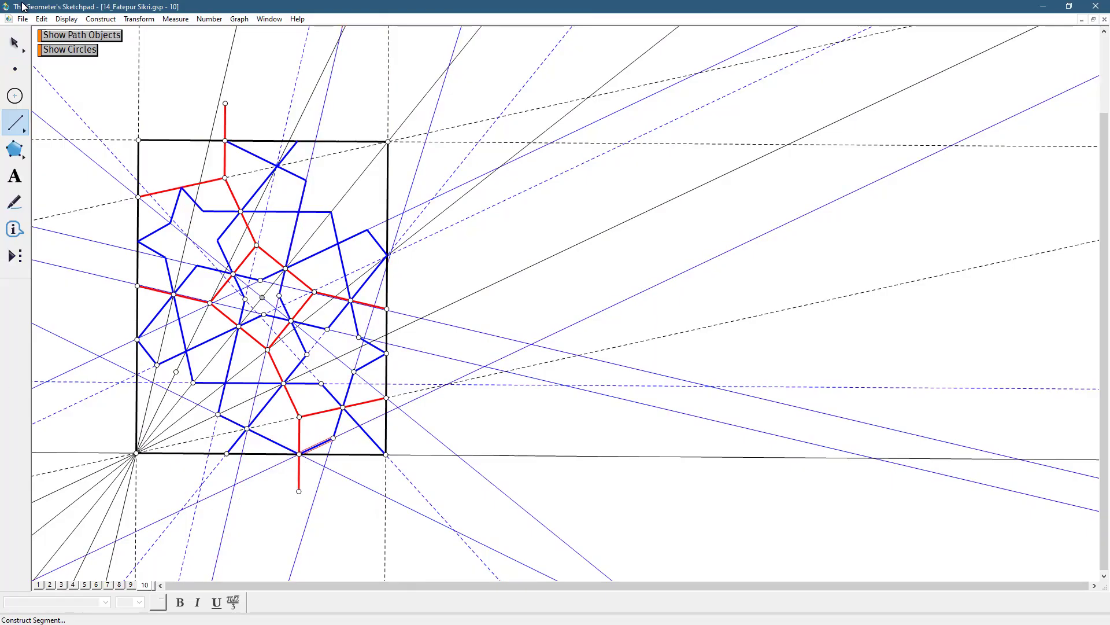
Rotate the three new blue segments near the rectangle's lower-right corner by 180 degrees about the centre point
{"action": "left_click", "coordinate": [14, 42]}
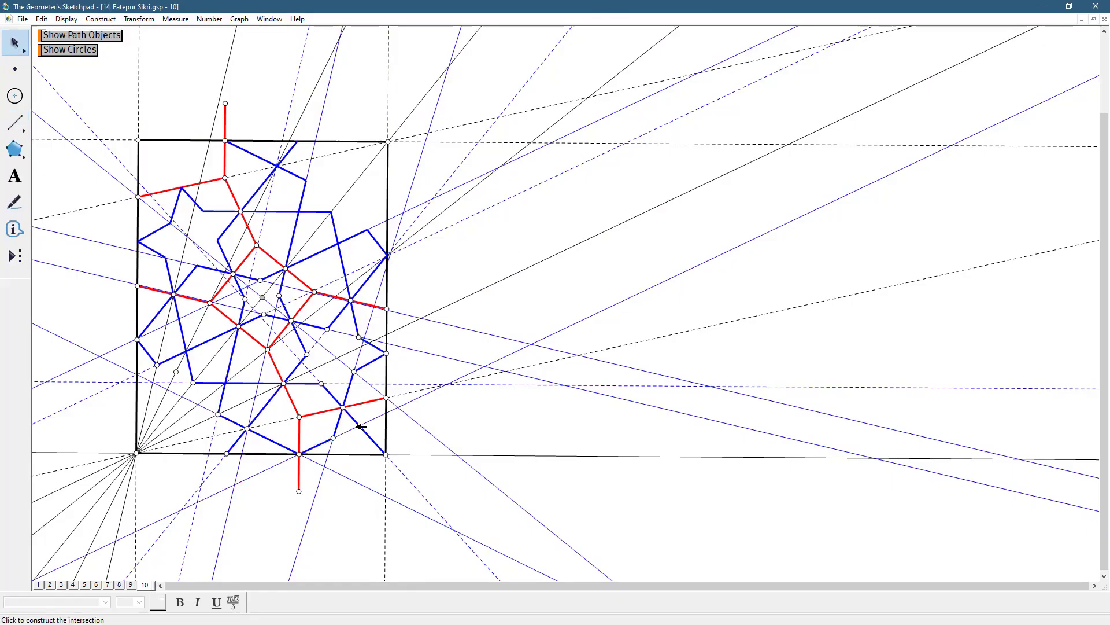
{"action": "left_click", "coordinate": [339, 418]}
{"action": "left_click", "coordinate": [340, 418]}
{"action": "left_click", "coordinate": [321, 442]}
{"action": "left_click", "coordinate": [321, 442]}
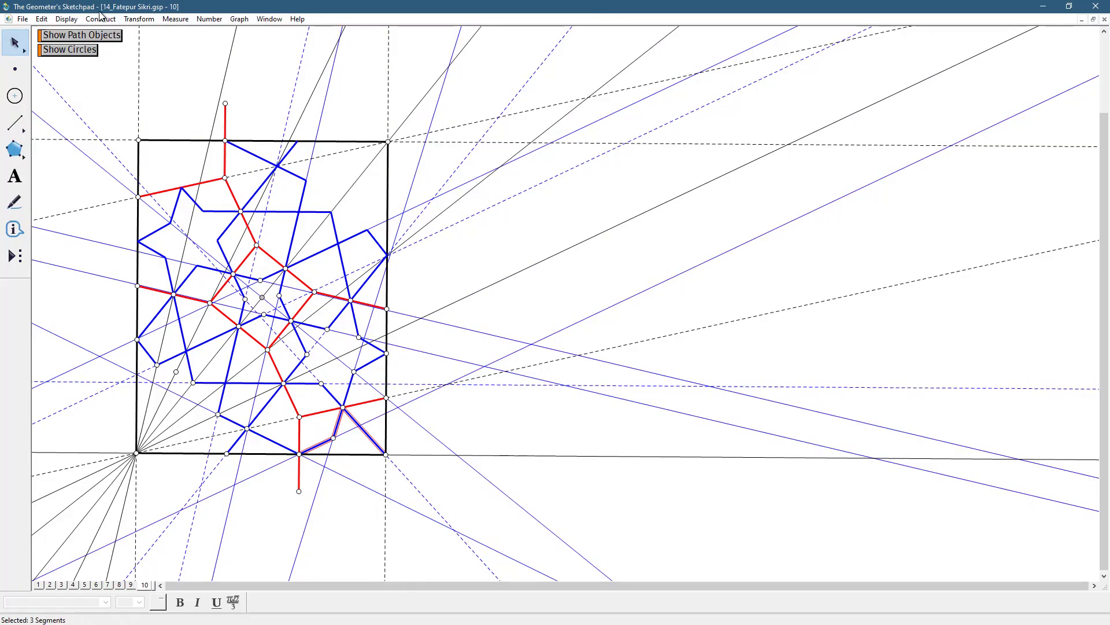
{"action": "left_click", "coordinate": [139, 18]}
{"action": "left_click", "coordinate": [149, 130]}
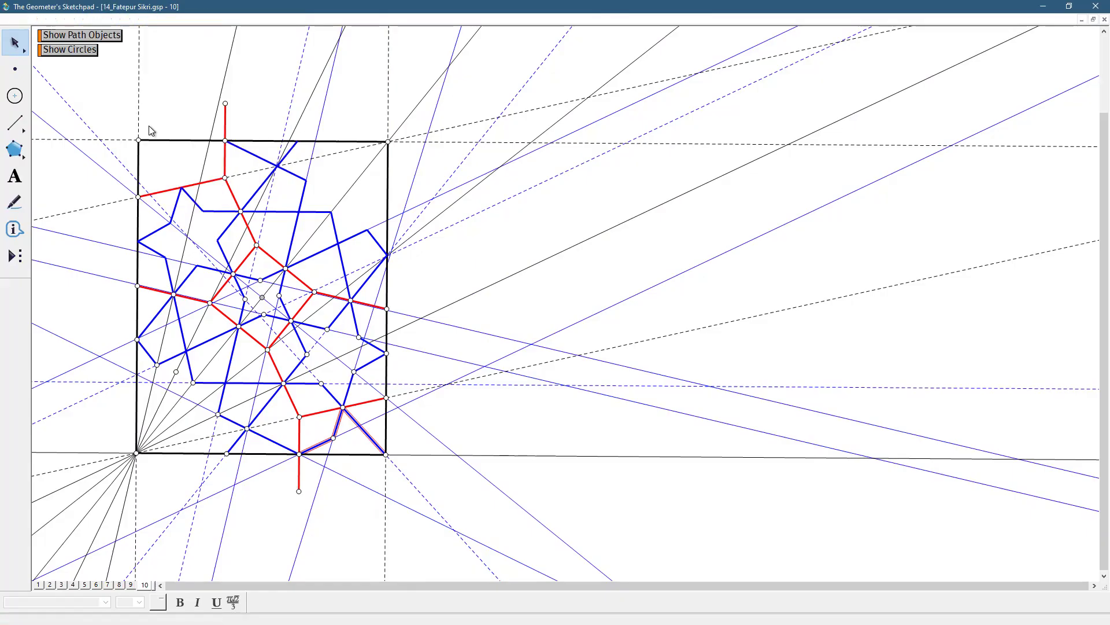
{"action": "type", "text": "180"}
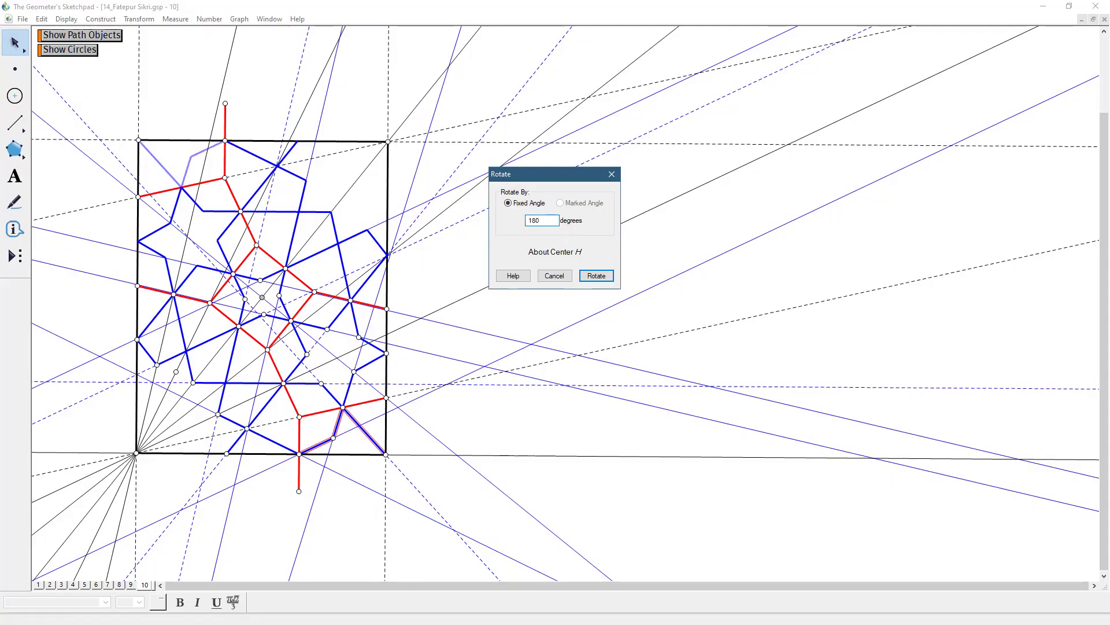
{"action": "left_click", "coordinate": [596, 276]}
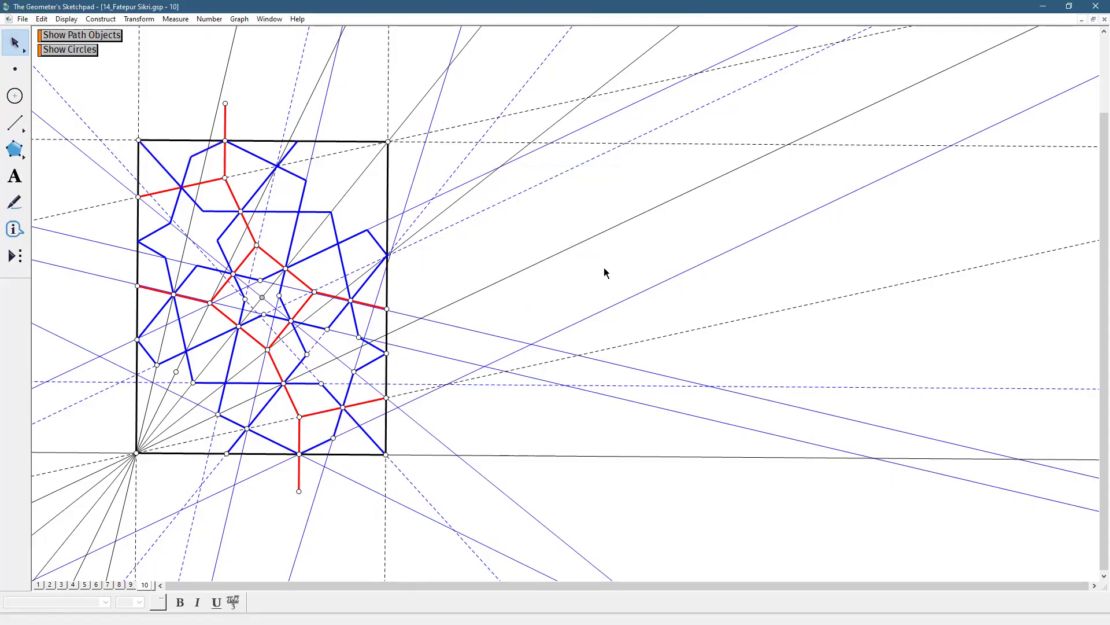
Add a page 11 to the document as a duplicate of page 10
{"action": "left_click", "coordinate": [26, 20]}
{"action": "left_click", "coordinate": [100, 133]}
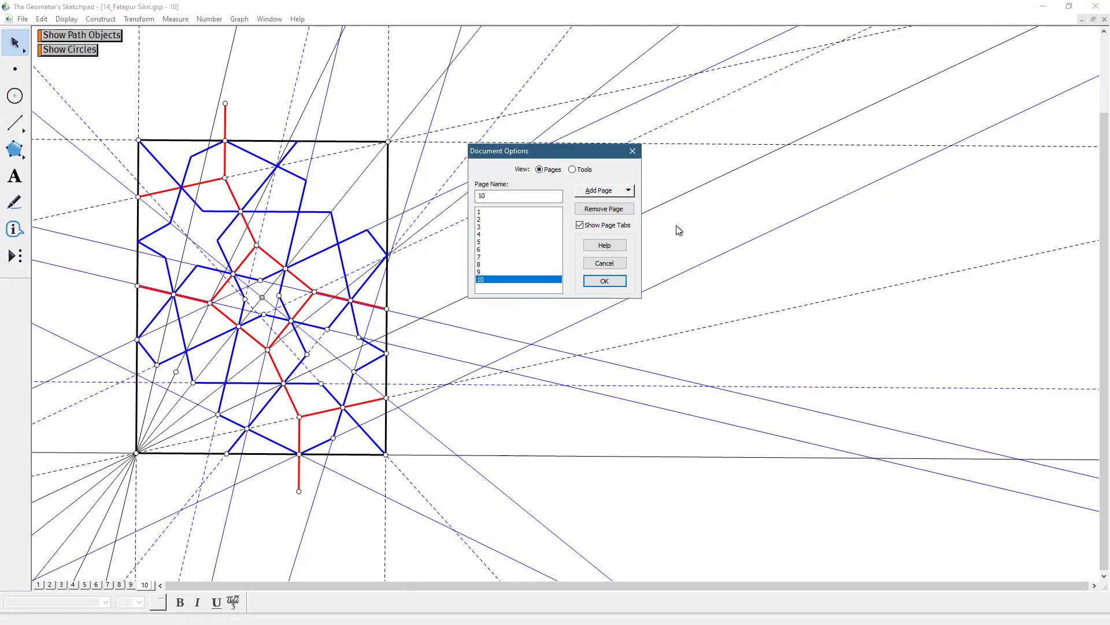
{"action": "left_click", "coordinate": [620, 199]}
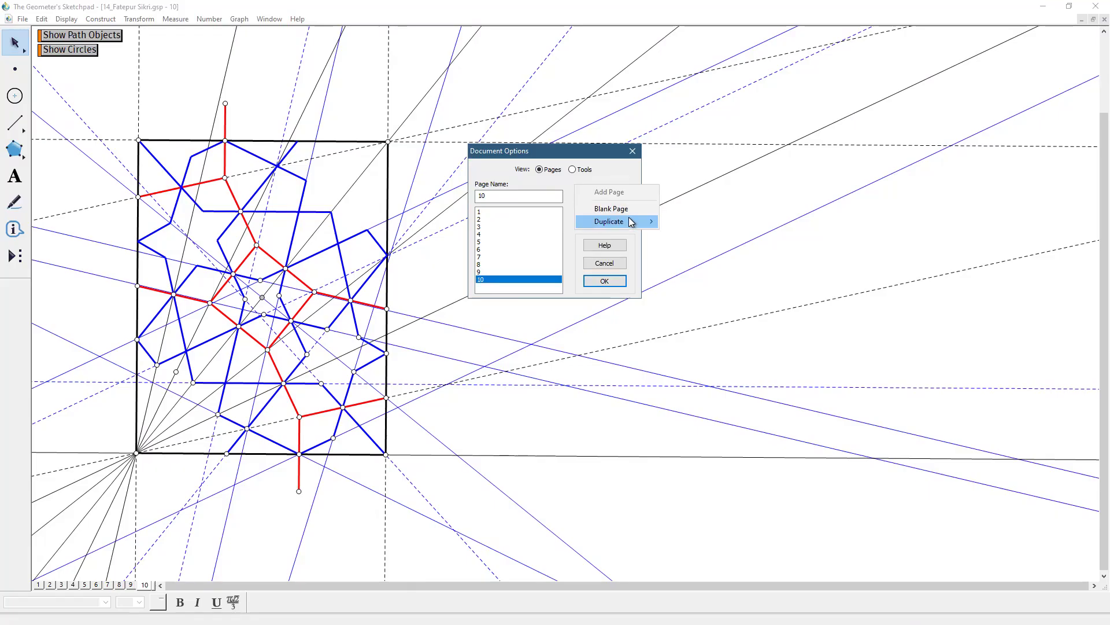
{"action": "mouse_move", "coordinate": [629, 218]}
{"action": "left_click", "coordinate": [690, 349]}
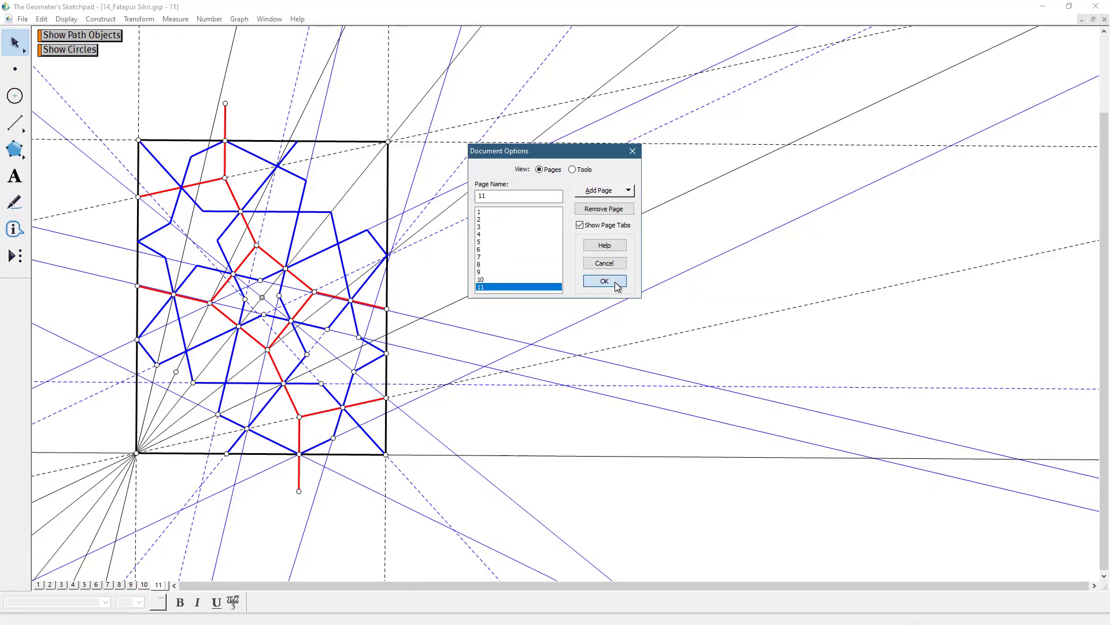
{"action": "key", "text": "Return"}
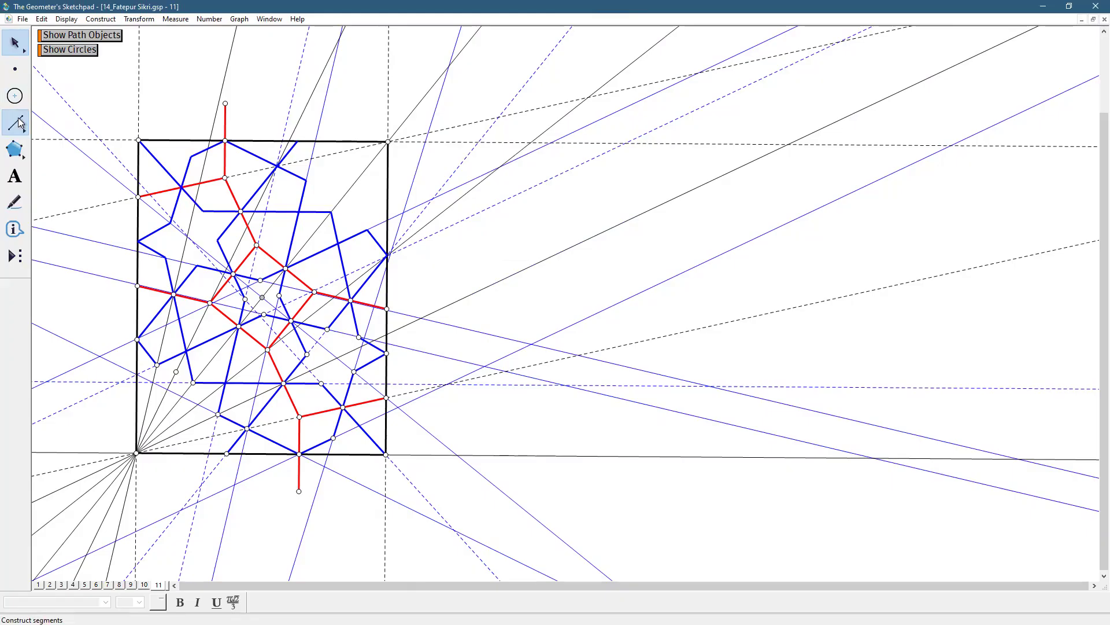
Create a Hide/Show action button for all lines on page 11 and hide the lines with it
{"action": "left_click_drag", "start_coordinate": [19, 121], "coordinate": [98, 119]}
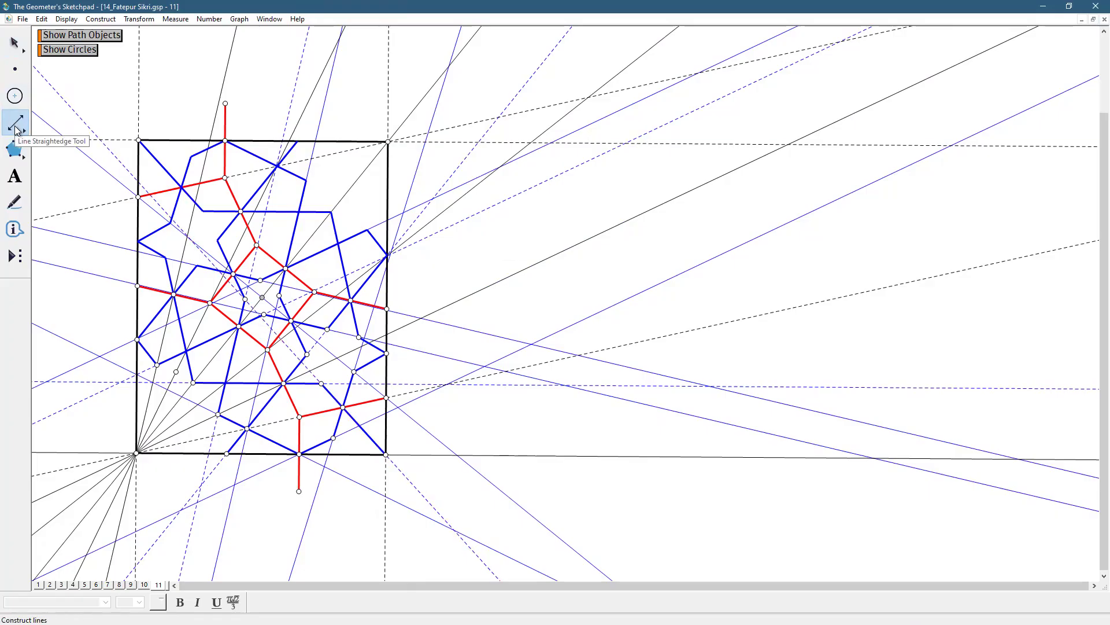
{"action": "left_click", "coordinate": [41, 20]}
{"action": "left_click", "coordinate": [80, 129]}
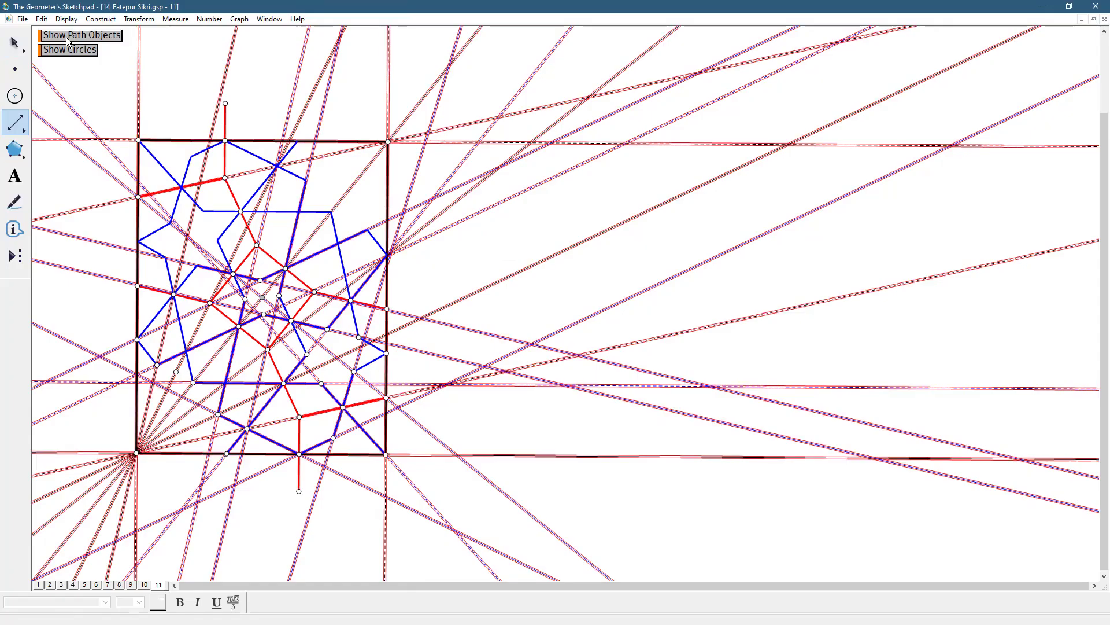
{"action": "left_click", "coordinate": [43, 19]}
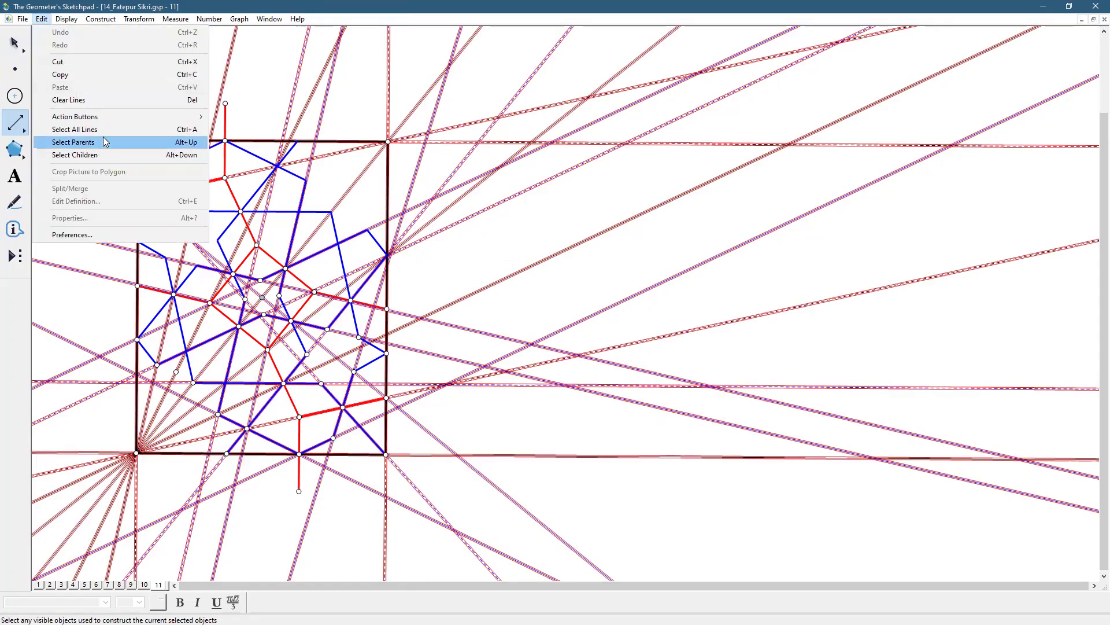
{"action": "mouse_move", "coordinate": [107, 123]}
{"action": "left_click", "coordinate": [230, 117]}
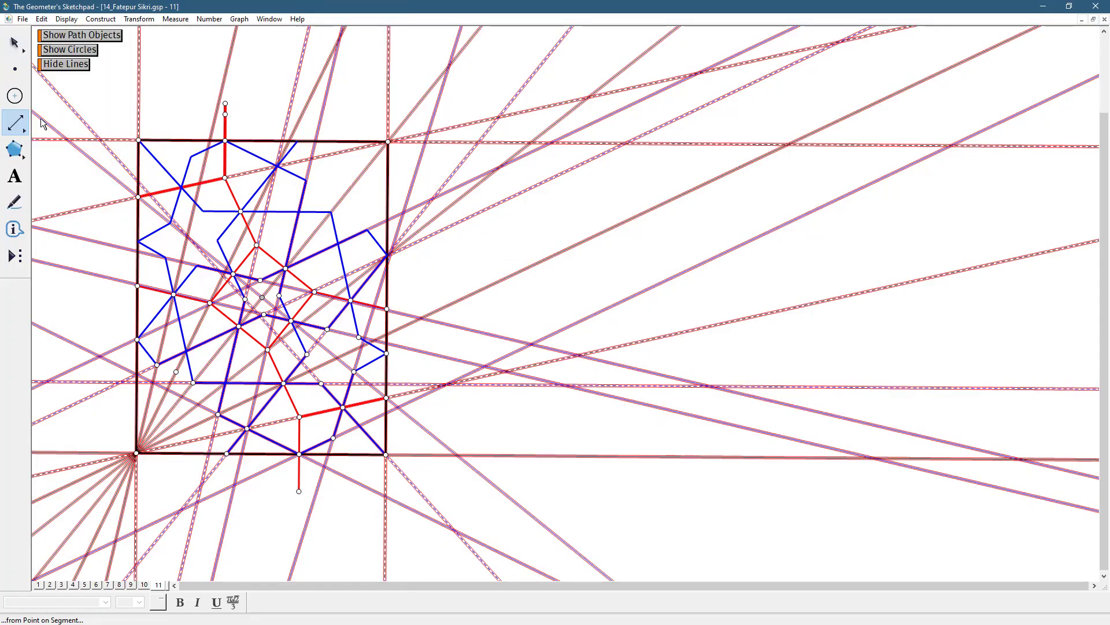
{"action": "left_click", "coordinate": [77, 65]}
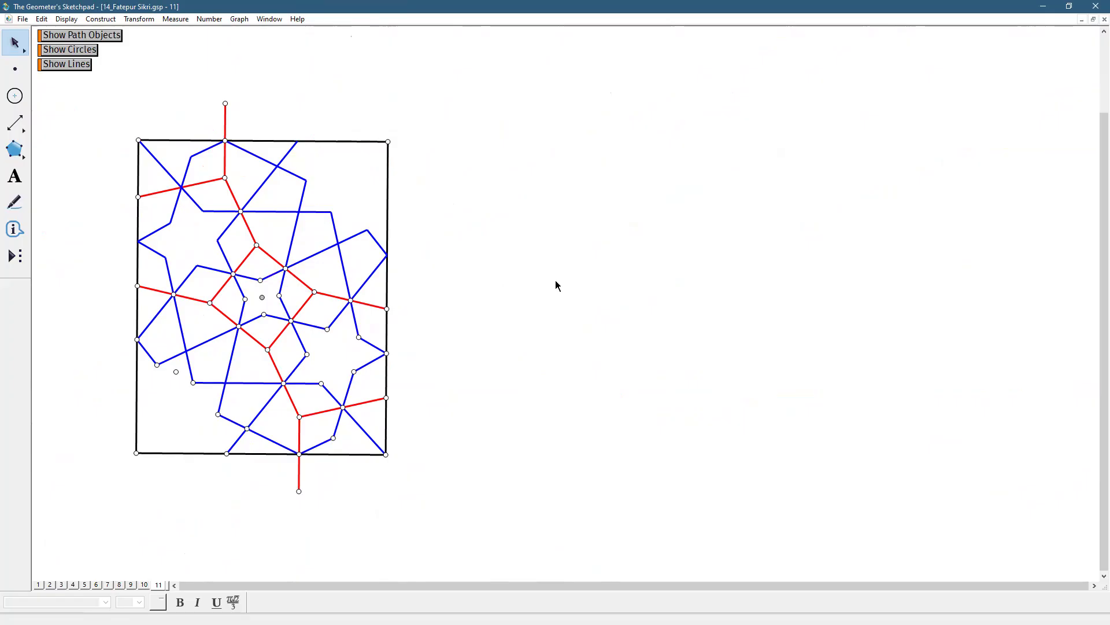
Add a page 12 to the document as a duplicate of page 11
{"action": "left_click", "coordinate": [313, 292]}
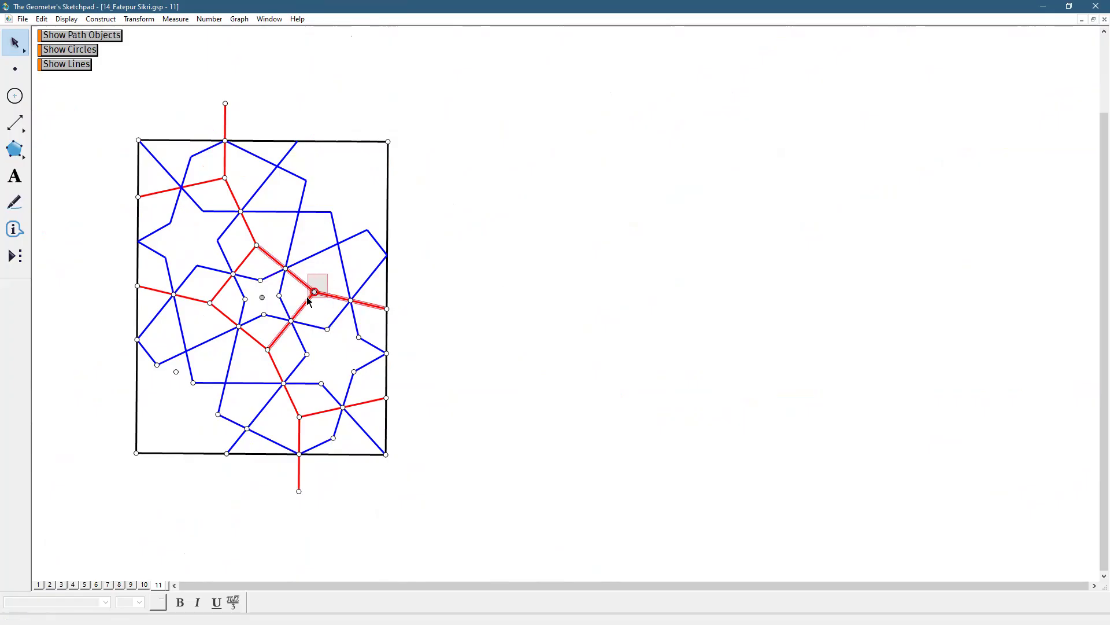
{"action": "left_click", "coordinate": [571, 459]}
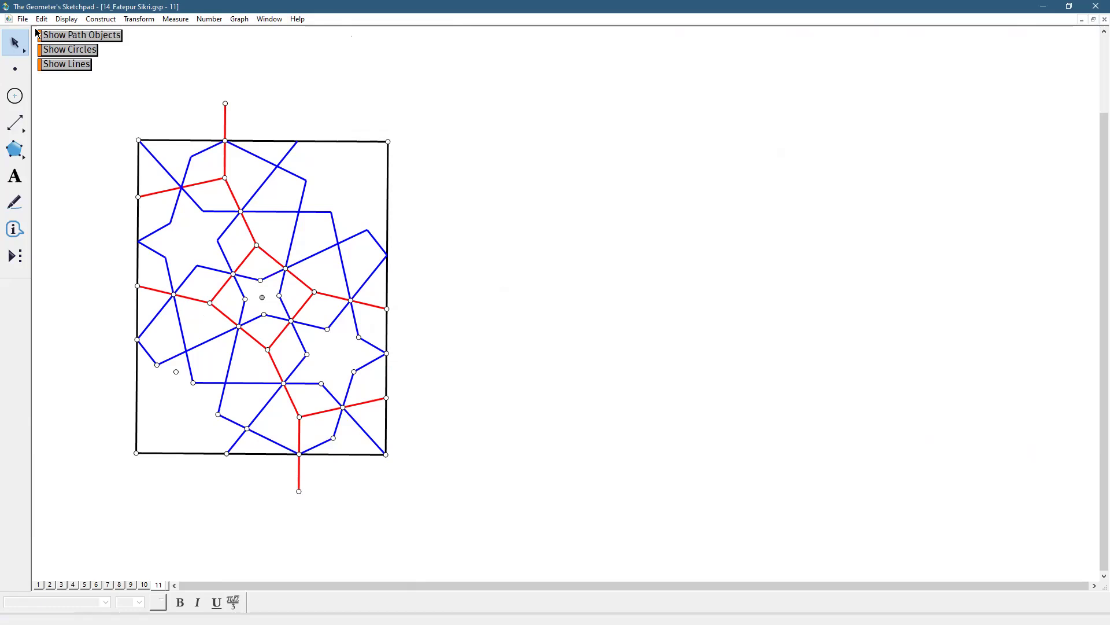
{"action": "left_click", "coordinate": [21, 19]}
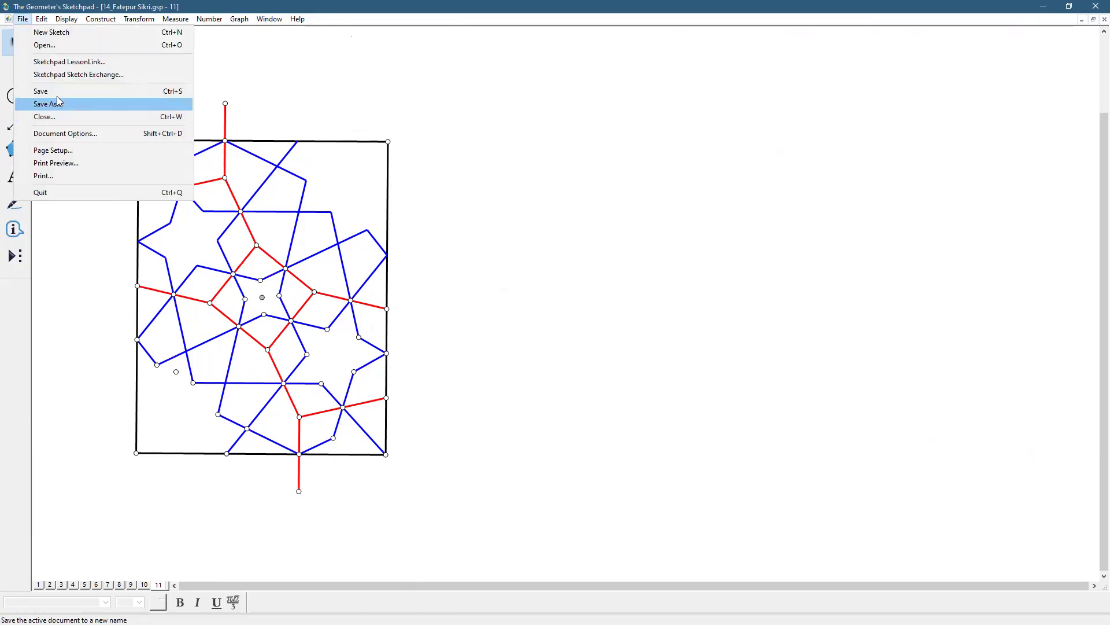
{"action": "left_click", "coordinate": [61, 134]}
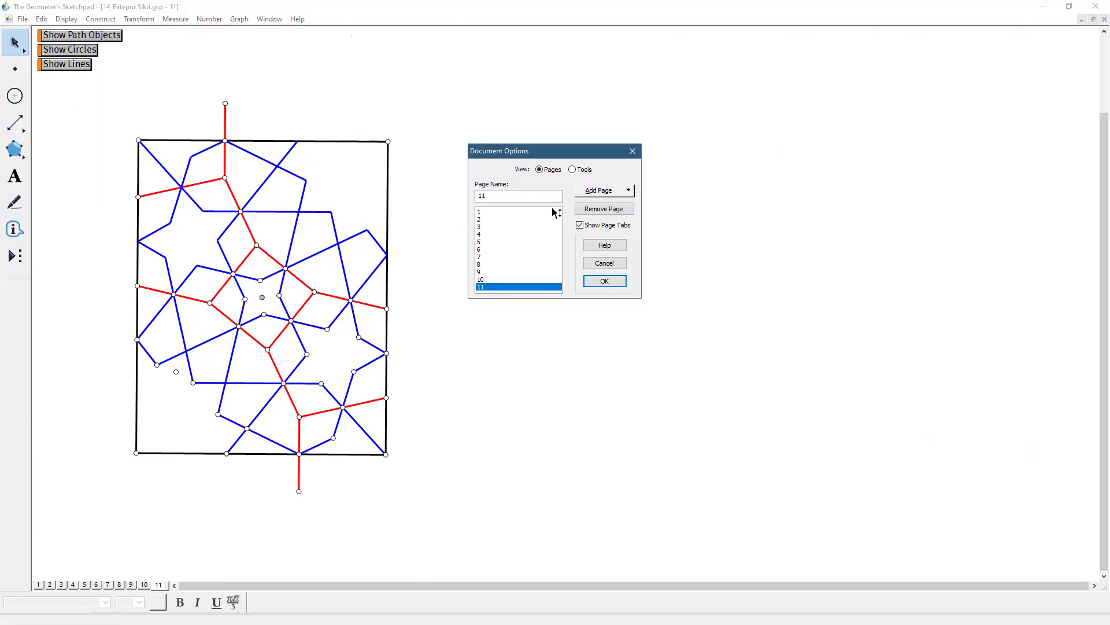
{"action": "left_click", "coordinate": [592, 197]}
{"action": "mouse_move", "coordinate": [602, 220]}
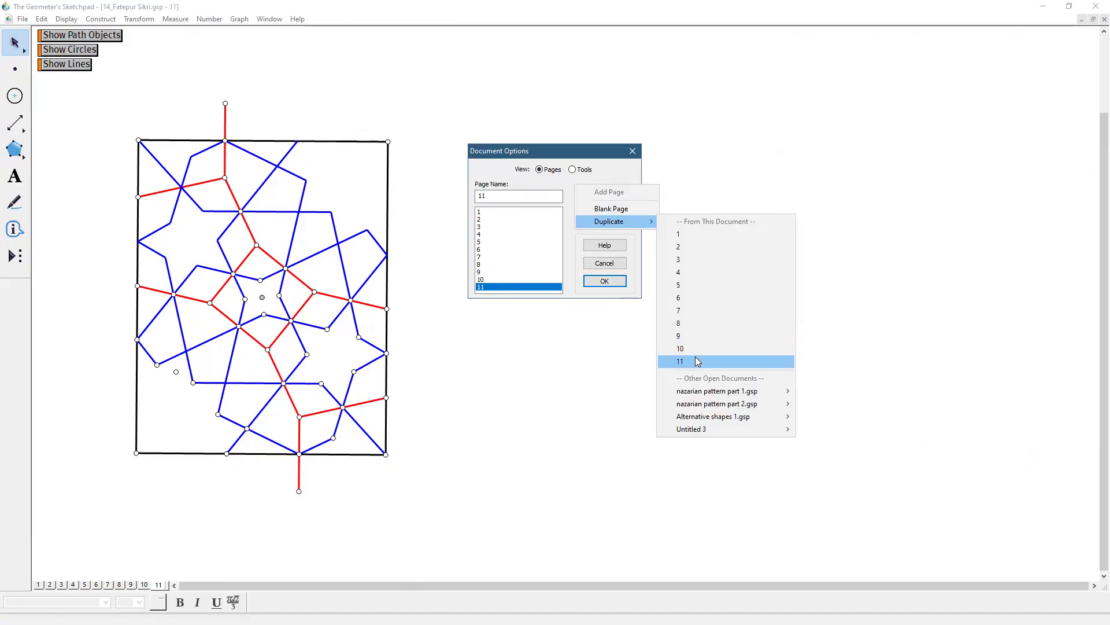
{"action": "left_click", "coordinate": [696, 357]}
{"action": "left_click", "coordinate": [604, 281]}
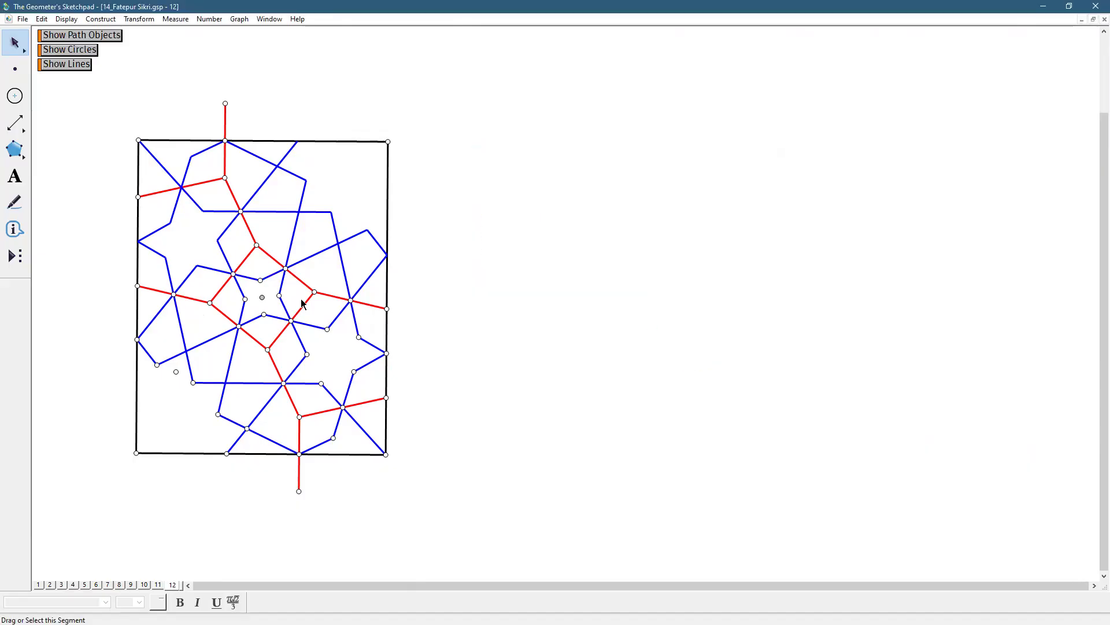
Create a Hide/Show action button for all red segments and their junction points on page 12, and hide them with it
{"action": "left_click", "coordinate": [314, 291]}
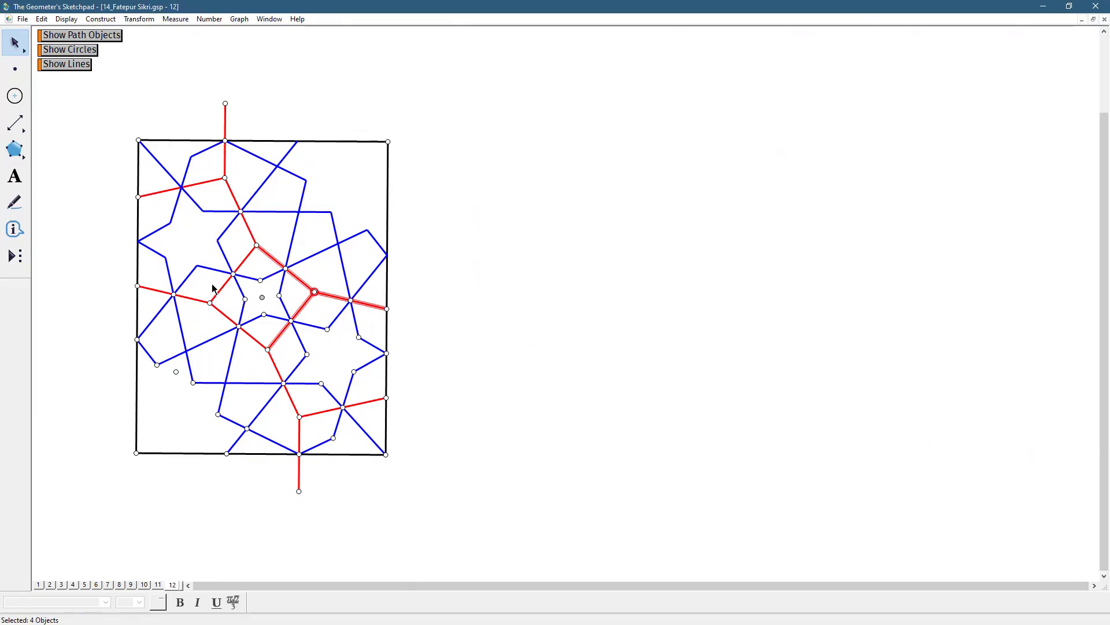
{"action": "left_click", "coordinate": [210, 302]}
{"action": "left_click", "coordinate": [299, 413]}
{"action": "left_click", "coordinate": [225, 177]}
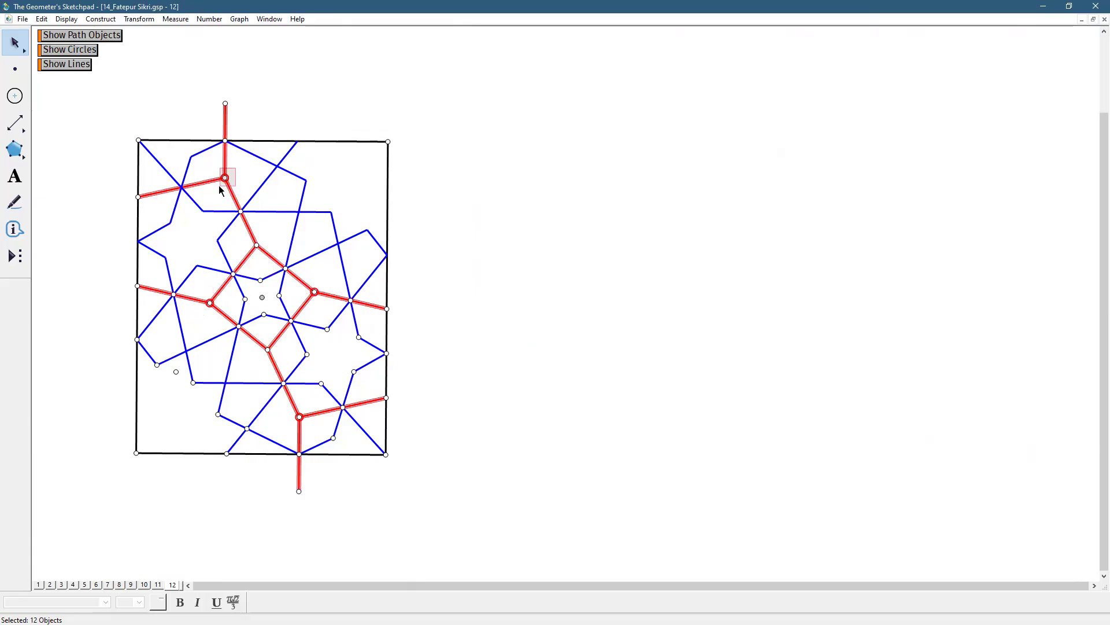
{"action": "left_click", "coordinate": [43, 22]}
{"action": "mouse_move", "coordinate": [68, 121]}
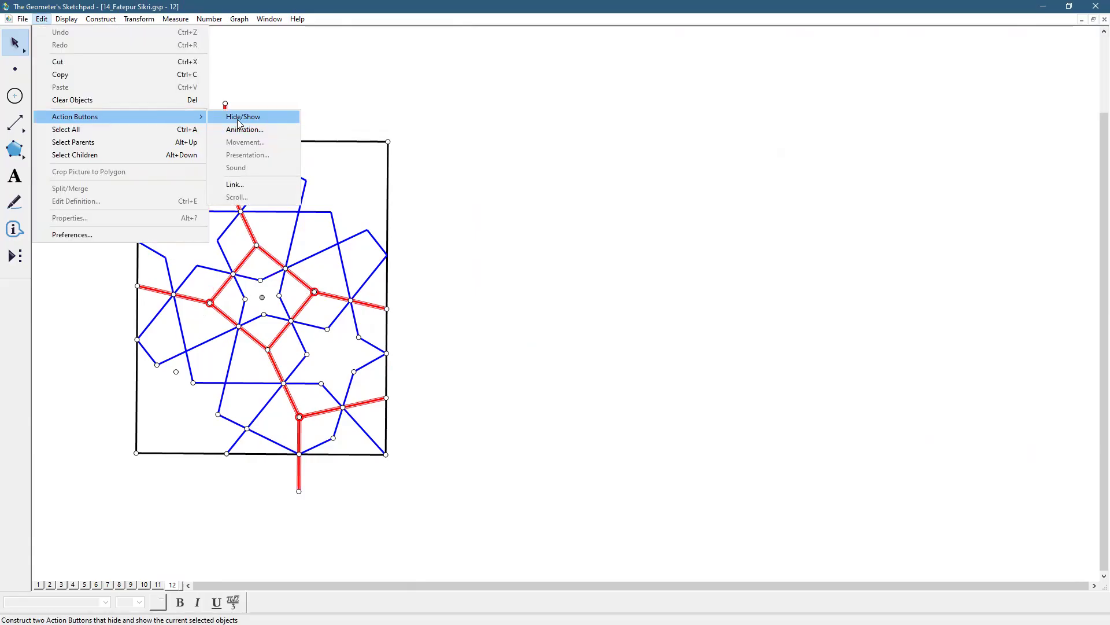
{"action": "left_click", "coordinate": [234, 115]}
{"action": "left_click", "coordinate": [87, 84]}
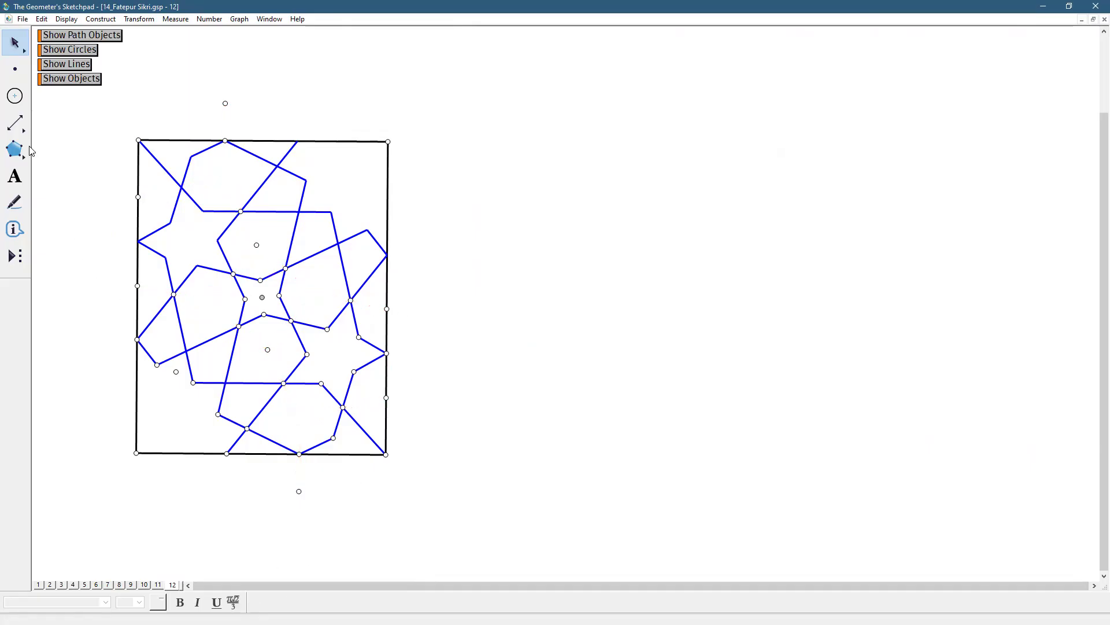
Select all points on page 12 and hide them
{"action": "left_click", "coordinate": [16, 69]}
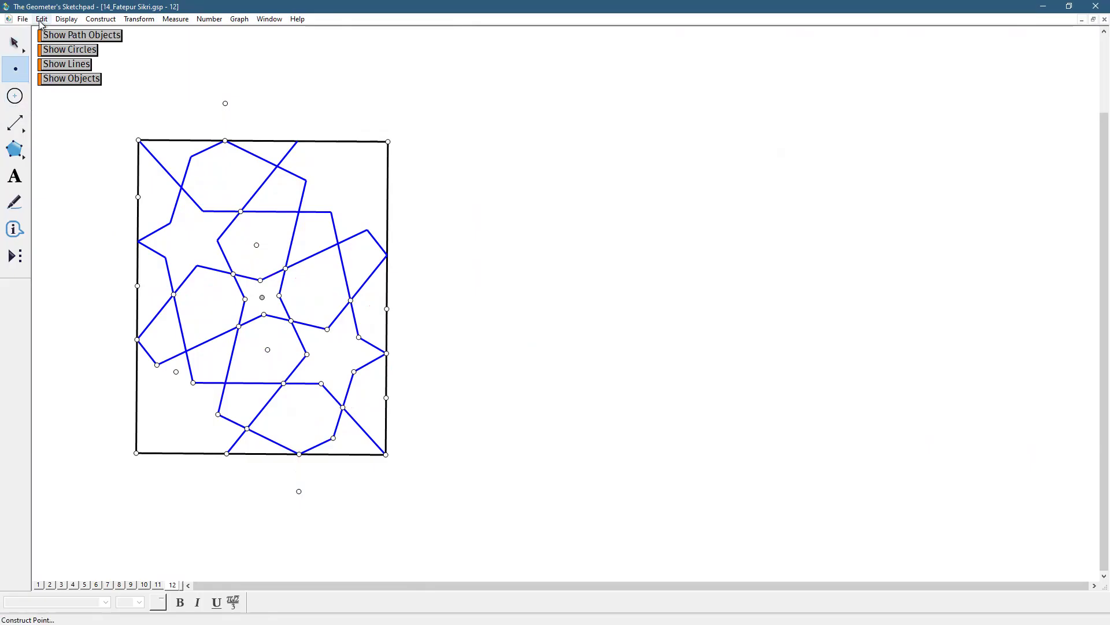
{"action": "left_click", "coordinate": [41, 21]}
{"action": "left_click", "coordinate": [72, 130]}
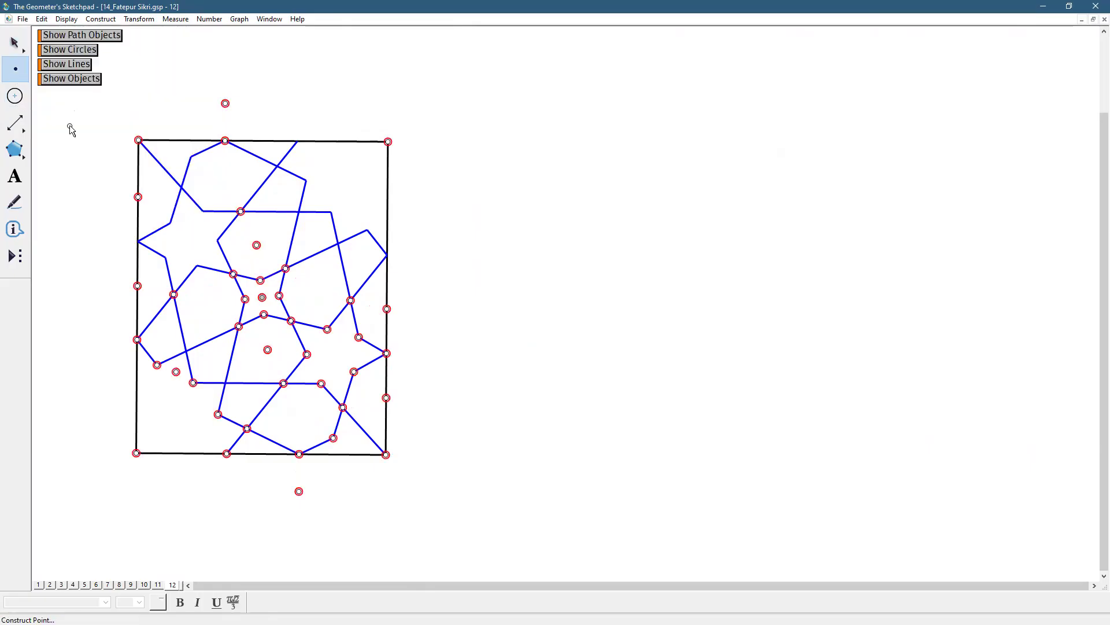
{"action": "left_click", "coordinate": [66, 19]}
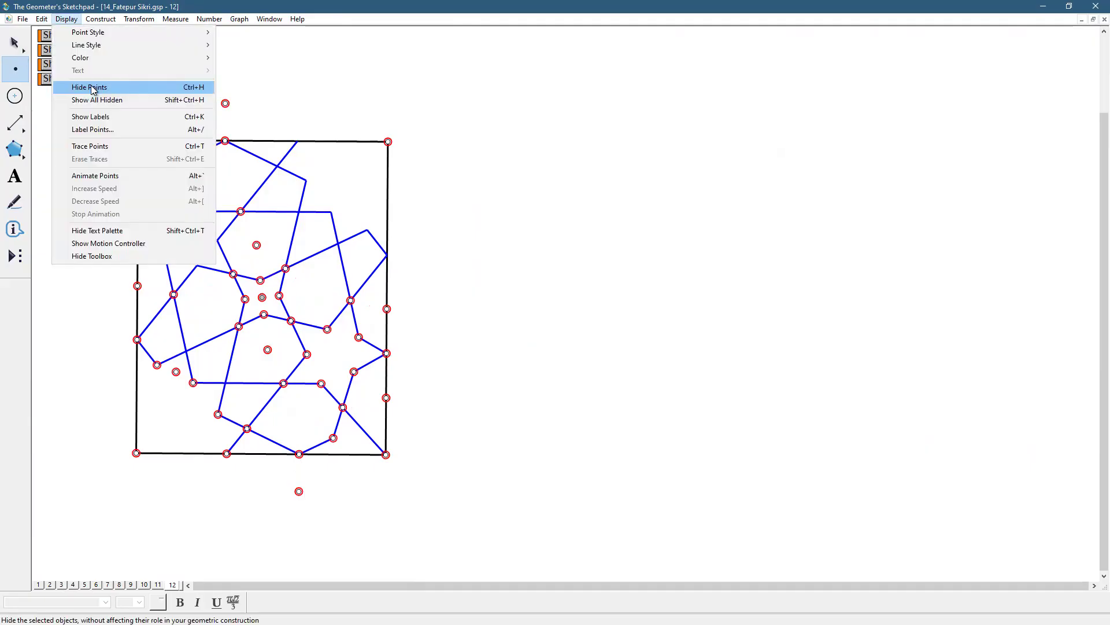
{"action": "left_click", "coordinate": [91, 88]}
{"action": "key", "text": "Escape"}
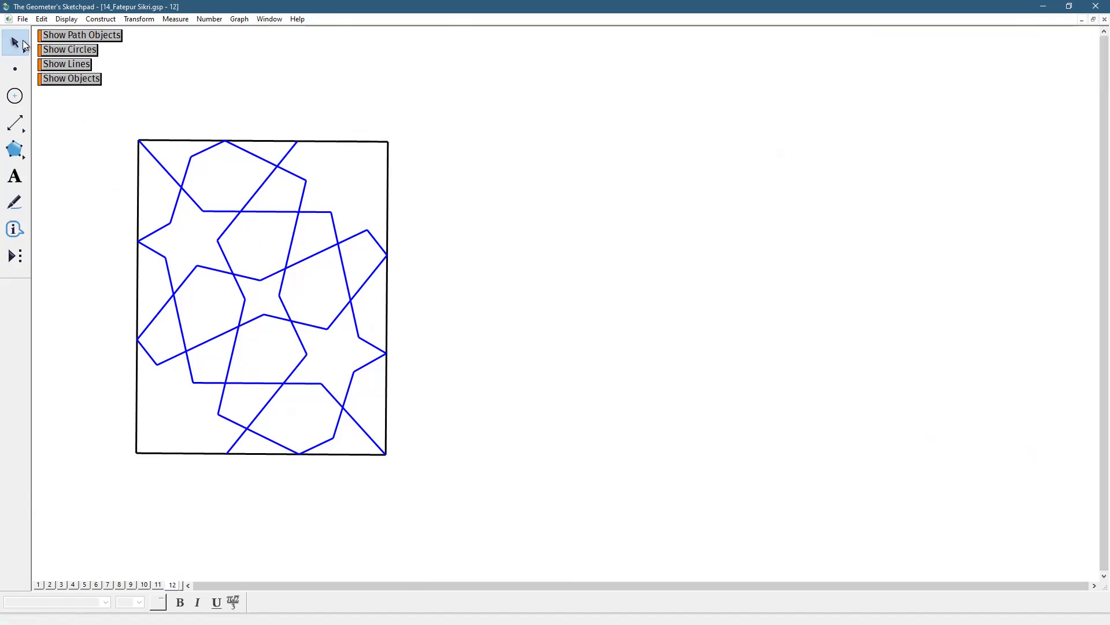
Add a page 13 to the document as a duplicate of page 12
{"action": "left_click", "coordinate": [22, 19]}
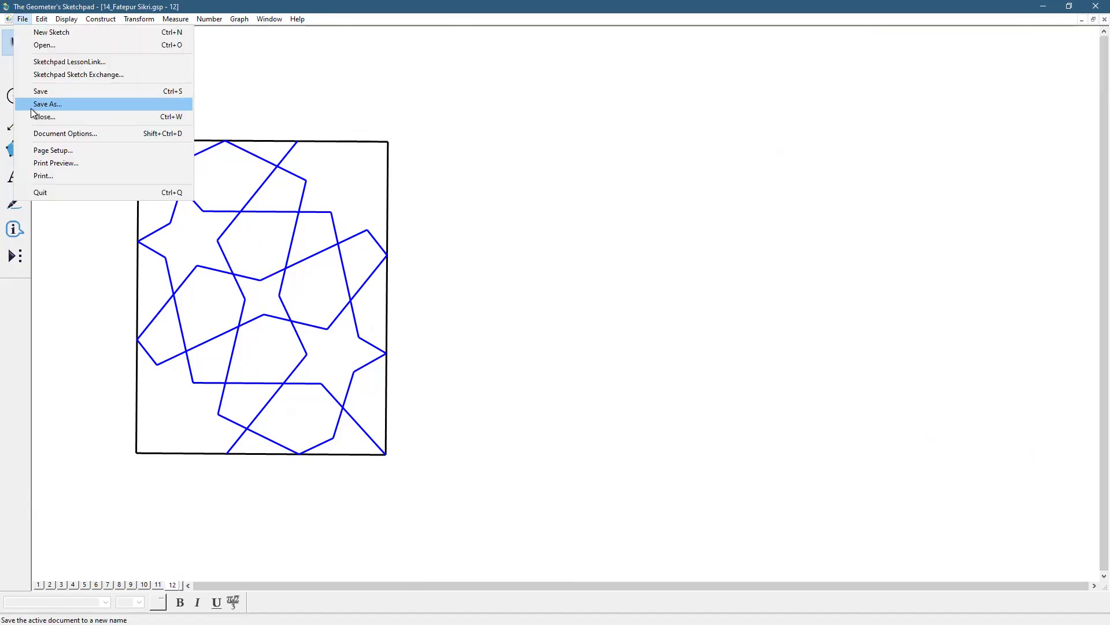
{"action": "left_click", "coordinate": [43, 139]}
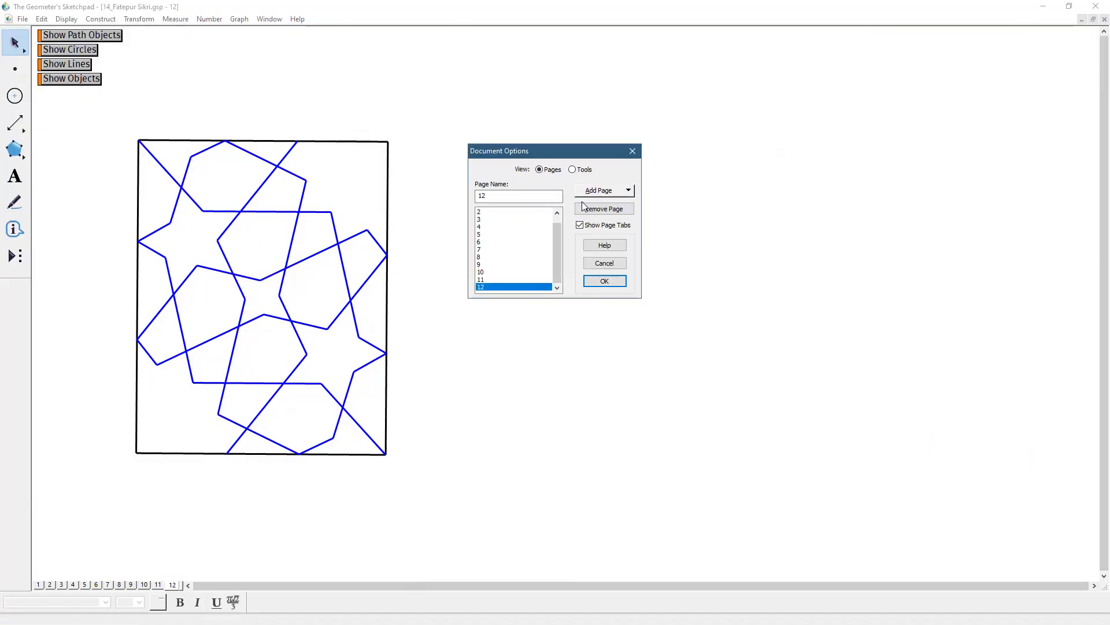
{"action": "left_click", "coordinate": [587, 194]}
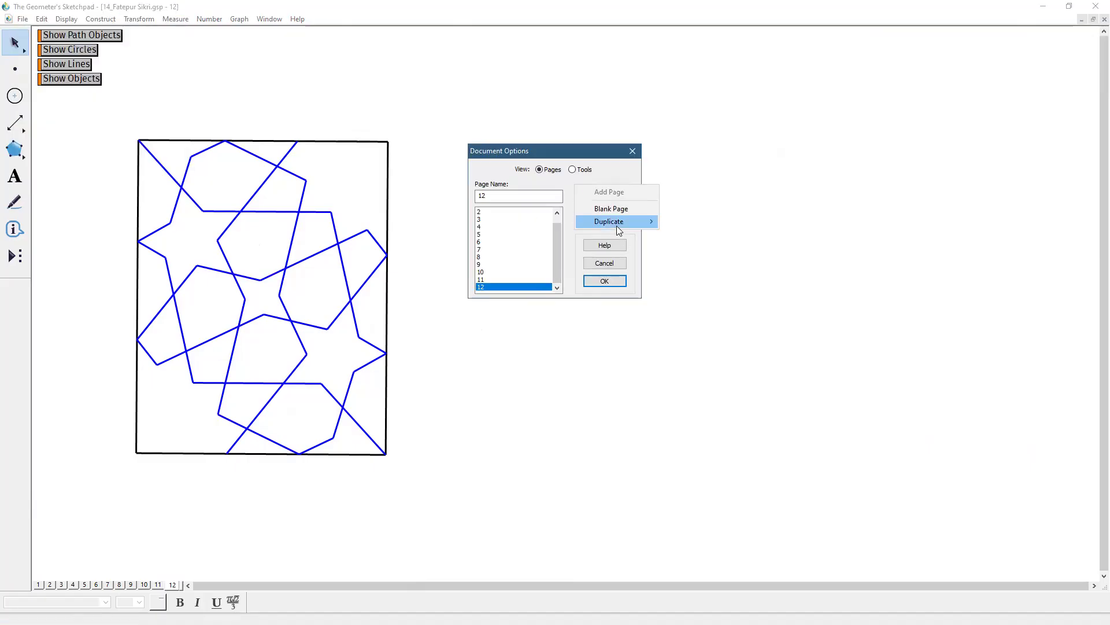
{"action": "mouse_move", "coordinate": [616, 226]}
{"action": "left_click", "coordinate": [693, 374]}
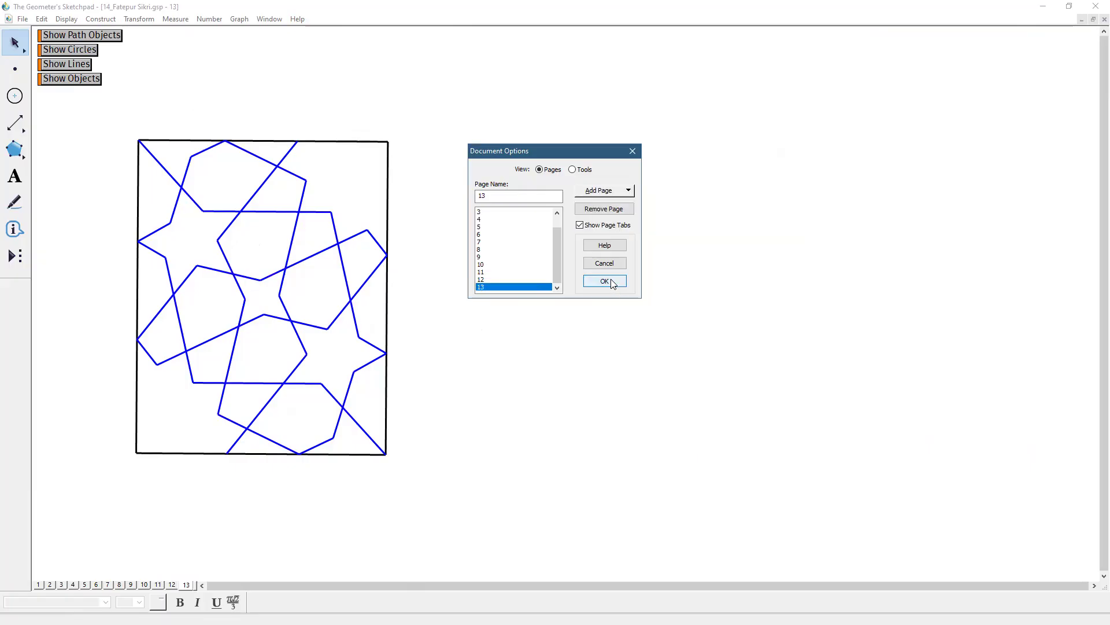
{"action": "left_click", "coordinate": [605, 280]}
Reflect the rectangle and its blue pattern across the rectangle's right side, and hide the side shared by both halves
{"action": "double_click", "coordinate": [387, 300]}
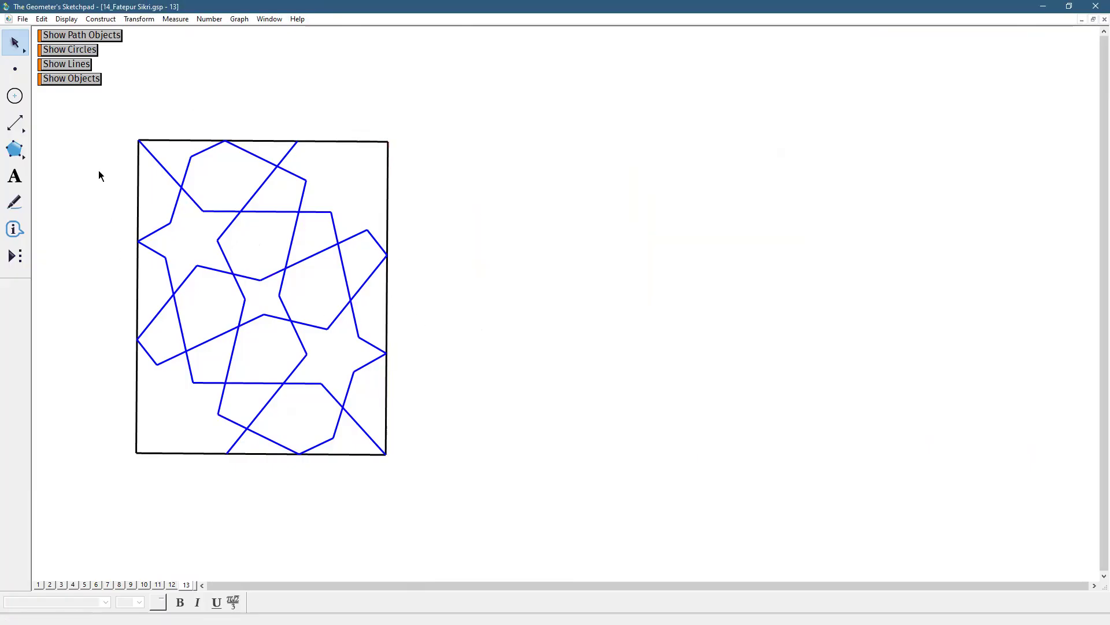
{"action": "left_click_drag", "start_coordinate": [111, 119], "coordinate": [372, 466]}
{"action": "left_click", "coordinate": [137, 19]}
{"action": "left_click", "coordinate": [150, 151]}
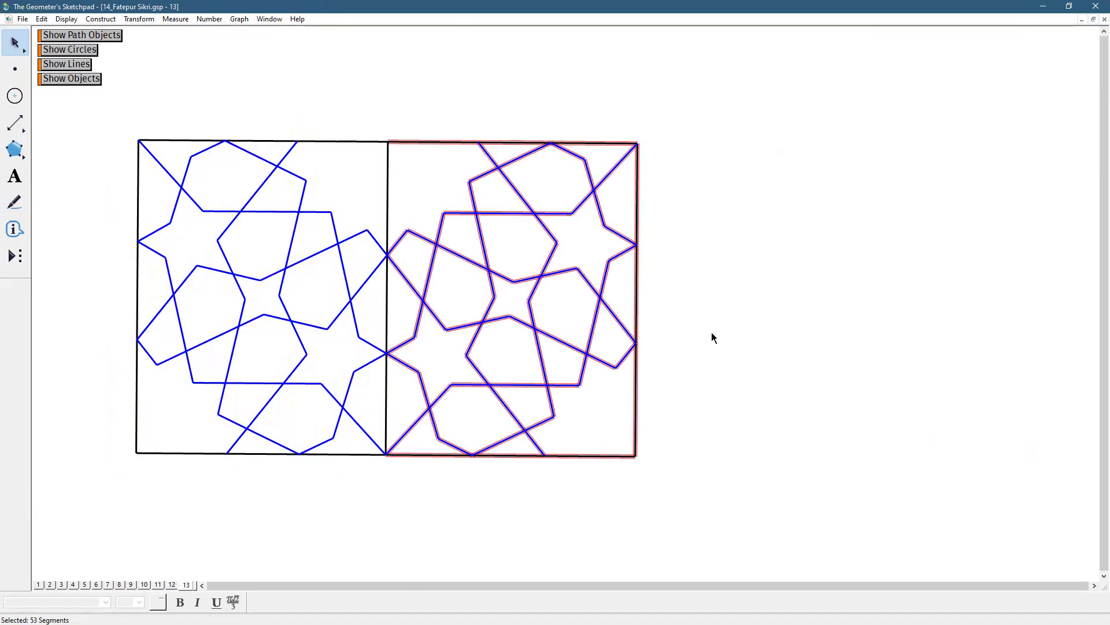
{"action": "left_click", "coordinate": [387, 323]}
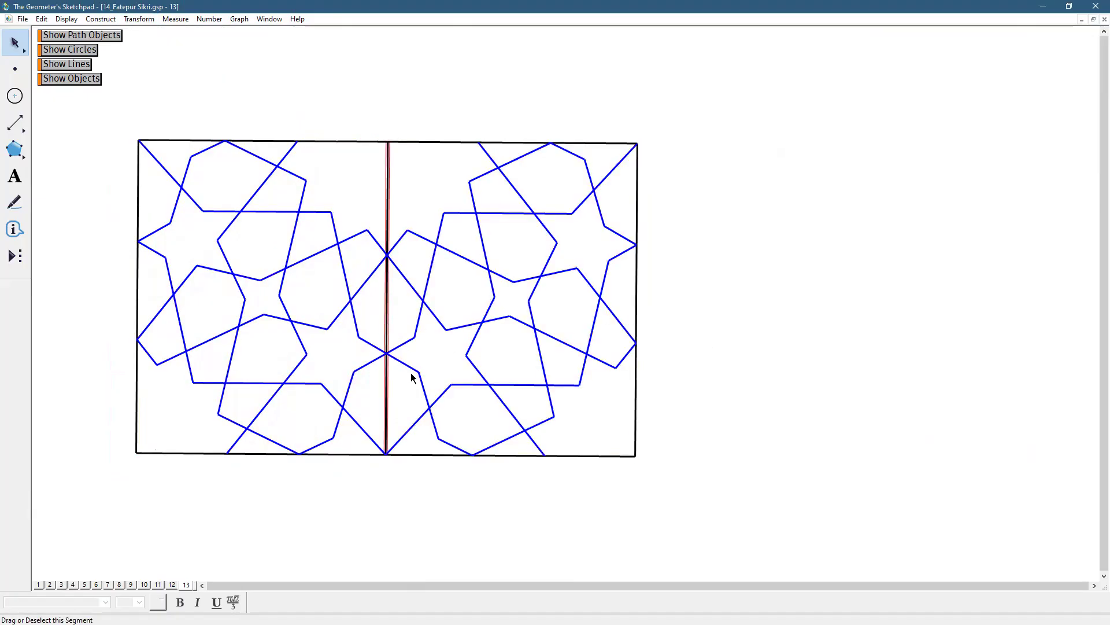
{"action": "left_click", "coordinate": [65, 19]}
{"action": "left_click", "coordinate": [81, 84]}
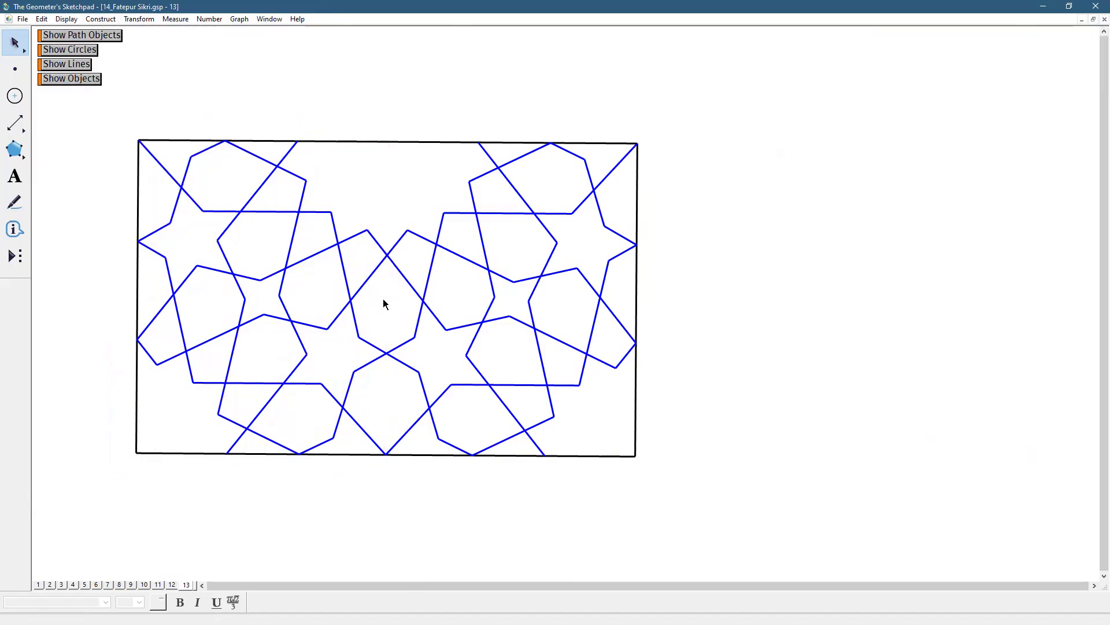
Move the doubled pattern lower on the page and dilate it to a smaller size about its lower-left corner
{"action": "left_click_drag", "start_coordinate": [403, 277], "coordinate": [377, 384]}
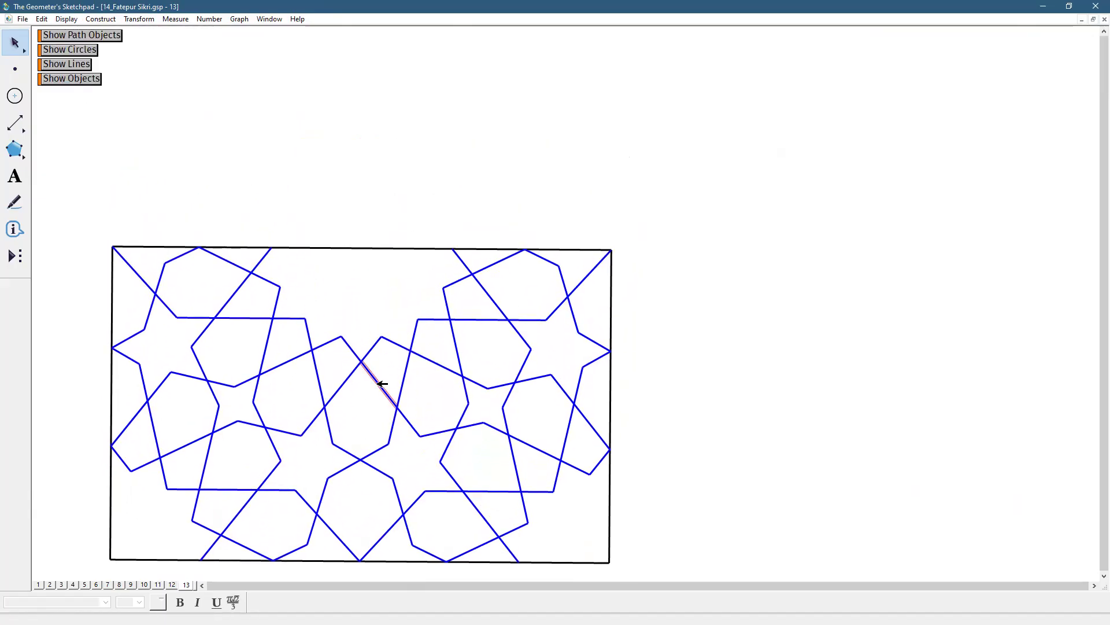
{"action": "left_click", "coordinate": [753, 413]}
{"action": "left_click_drag", "start_coordinate": [16, 45], "coordinate": [93, 44]}
{"action": "left_click_drag", "start_coordinate": [504, 303], "coordinate": [399, 410]}
{"action": "left_click", "coordinate": [518, 436]}
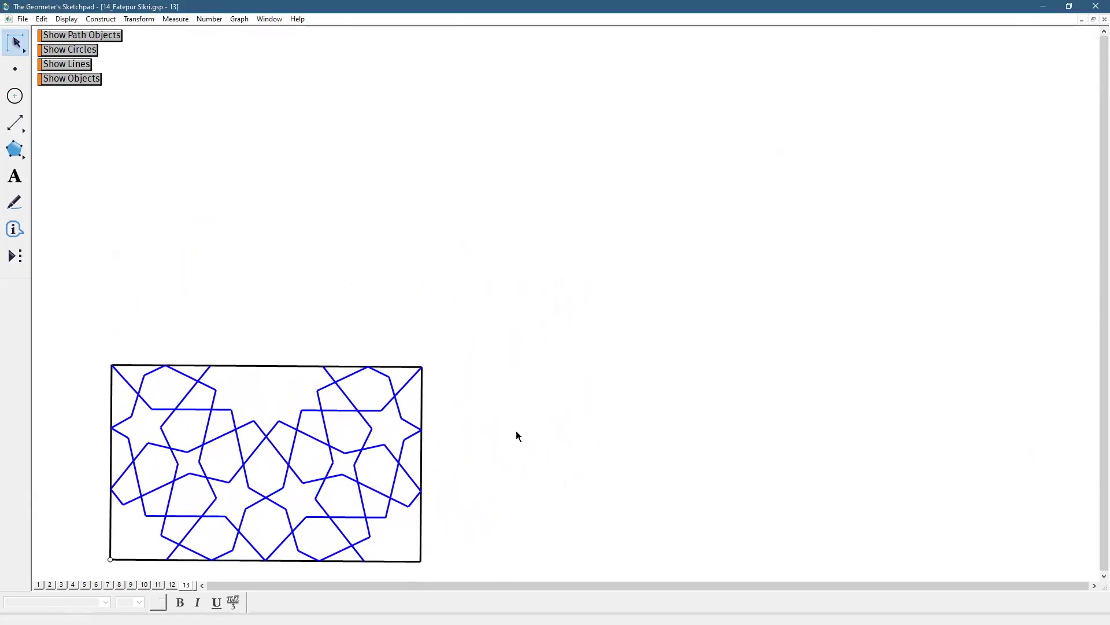
Reflect the whole doubled pattern, except its top edge segments, across that top edge
{"action": "left_click_drag", "start_coordinate": [91, 343], "coordinate": [450, 579]}
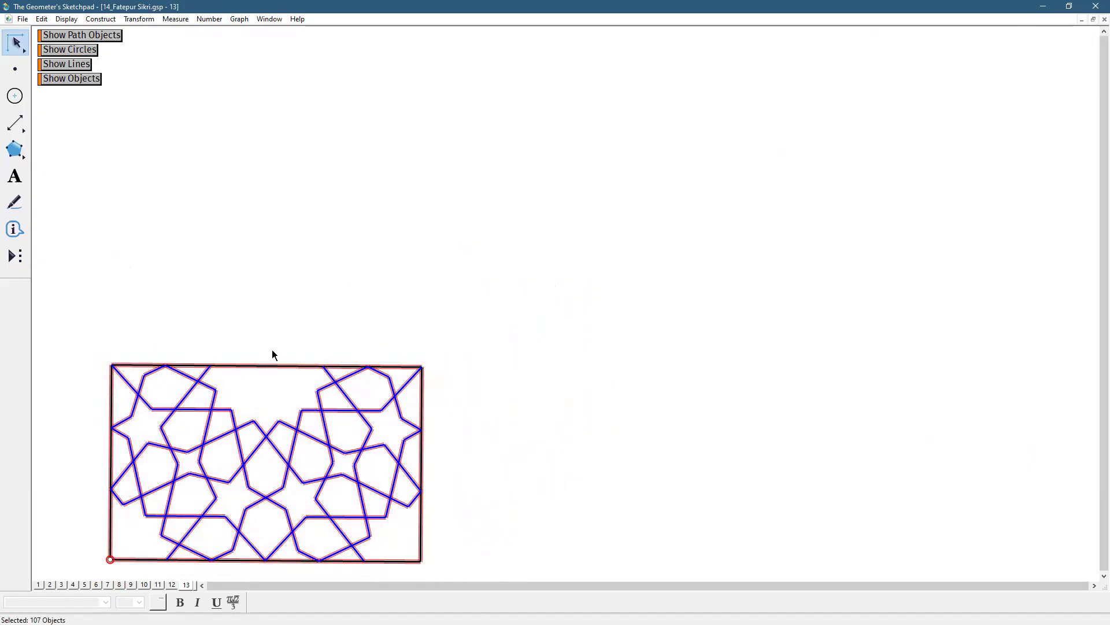
{"action": "left_click", "coordinate": [285, 364], "text": "shift"}
{"action": "left_click", "coordinate": [247, 363], "text": "shift"}
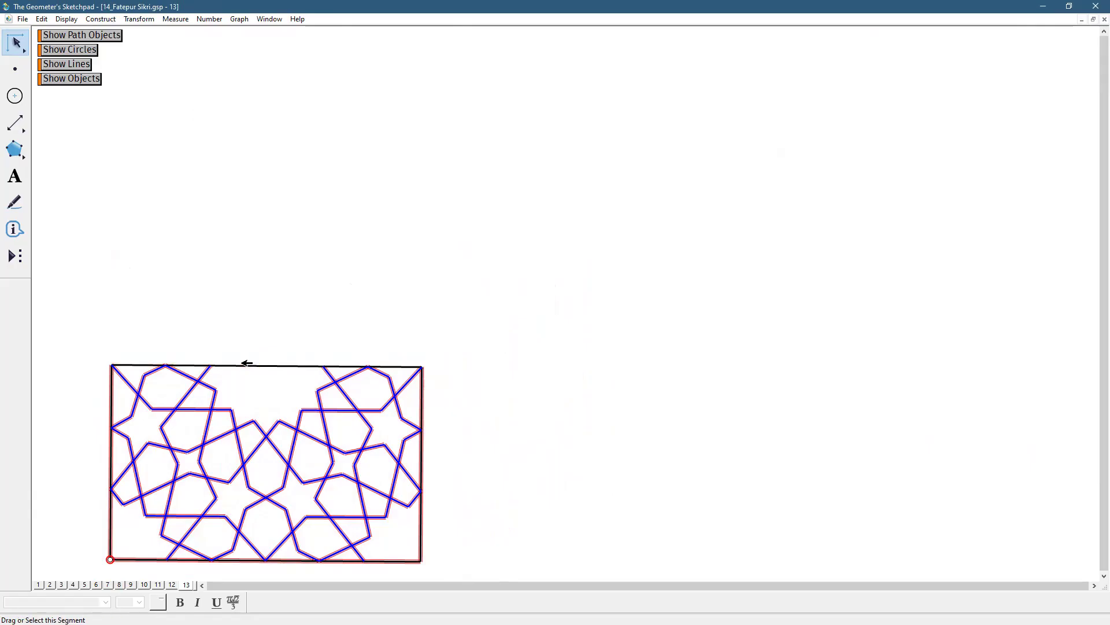
{"action": "left_click", "coordinate": [139, 19]}
{"action": "left_click", "coordinate": [146, 149]}
{"action": "double_click", "coordinate": [282, 364]}
{"action": "left_click", "coordinate": [139, 19]}
{"action": "left_click", "coordinate": [147, 151]}
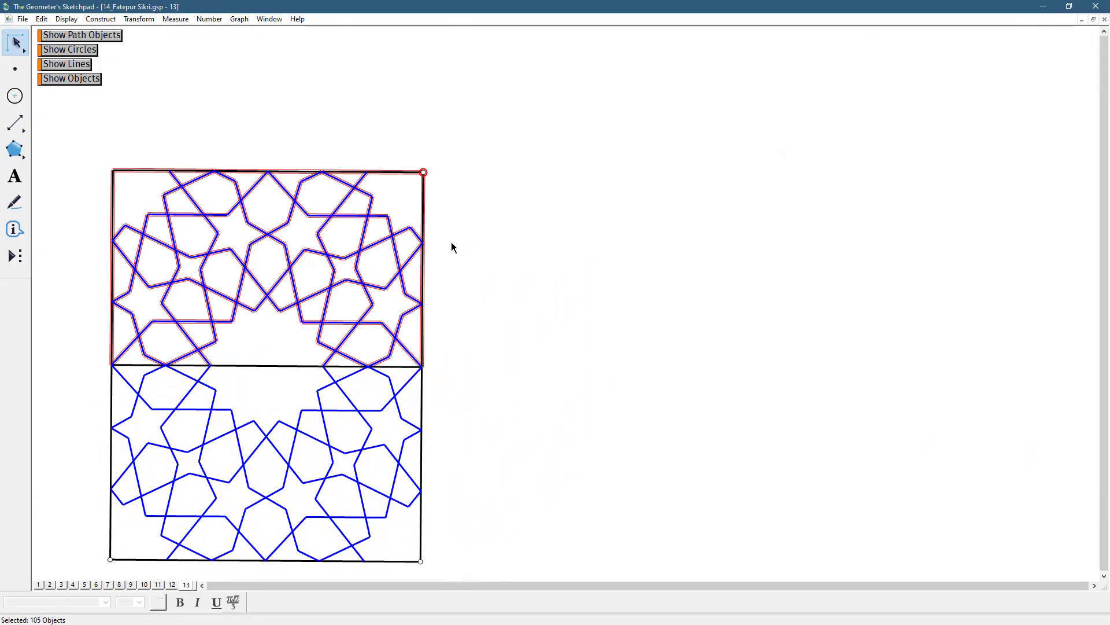
Hide the horizontal segments shared by the upper and lower halves, and dilate the pattern larger about its lower-left corner
{"action": "left_click", "coordinate": [451, 242]}
{"action": "left_click_drag", "start_coordinate": [301, 351], "coordinate": [245, 386]}
{"action": "left_click", "coordinate": [72, 20]}
{"action": "left_click", "coordinate": [93, 90]}
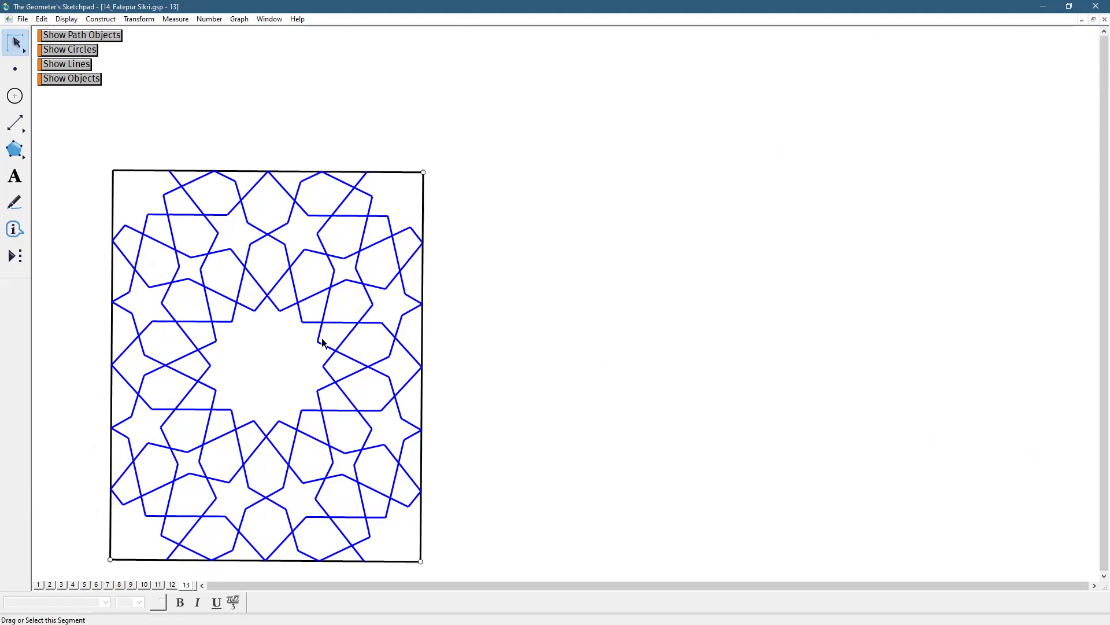
{"action": "left_click_drag", "start_coordinate": [339, 322], "coordinate": [361, 283]}
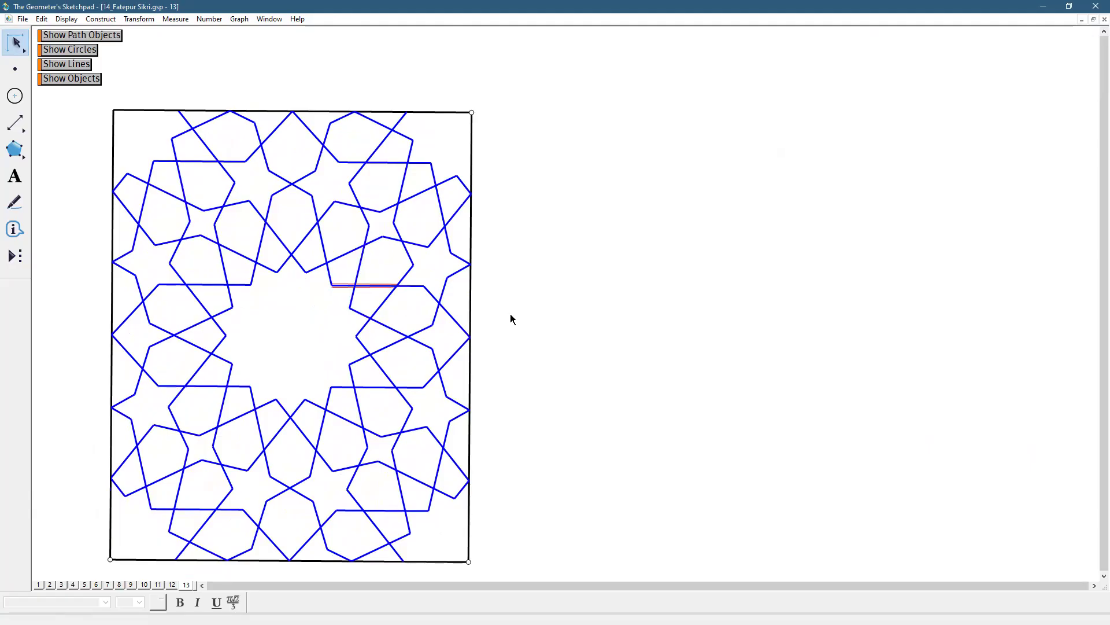
Examine the unit pattern on page 5, the coloured patterns on pages 6 and 7, the outline on page 13 and the mosque photos on page 2
{"action": "left_click", "coordinate": [85, 585]}
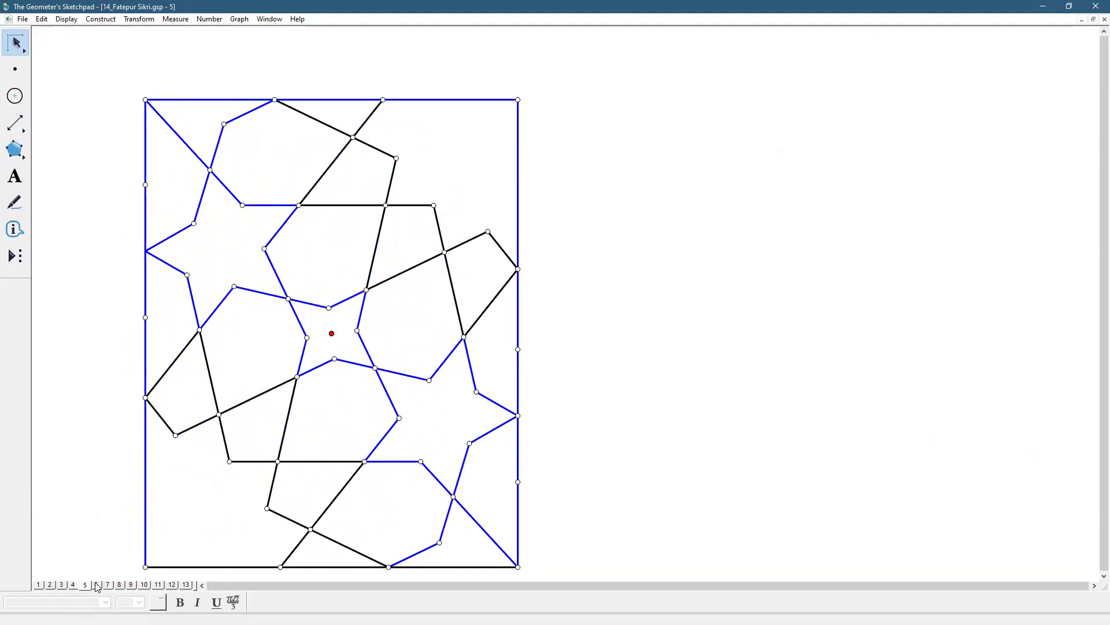
{"action": "left_click", "coordinate": [97, 585]}
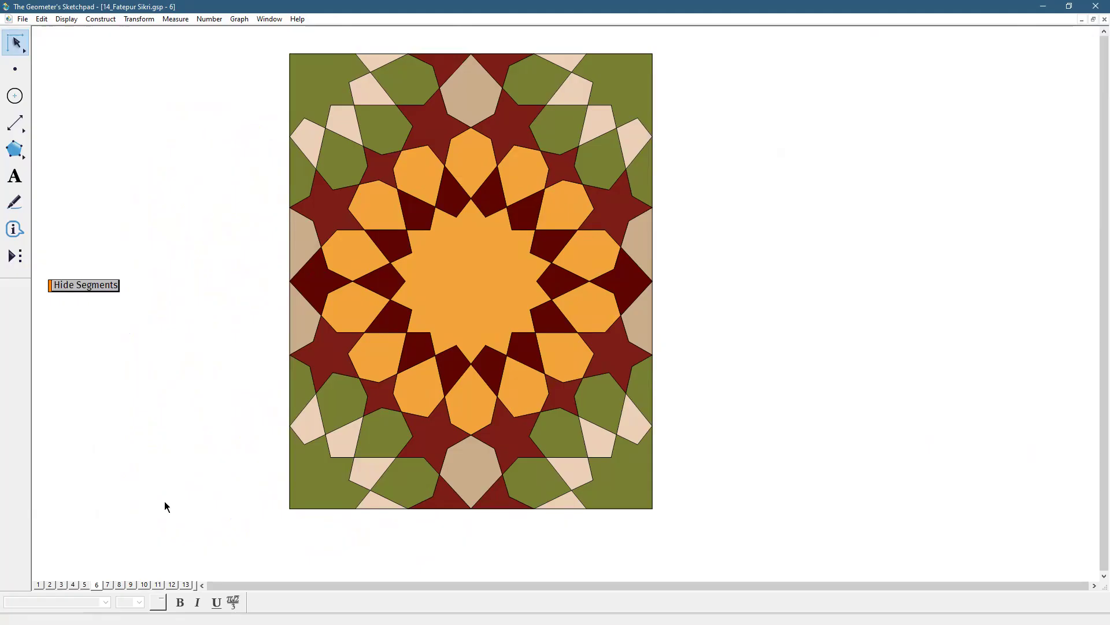
{"action": "left_click", "coordinate": [108, 585]}
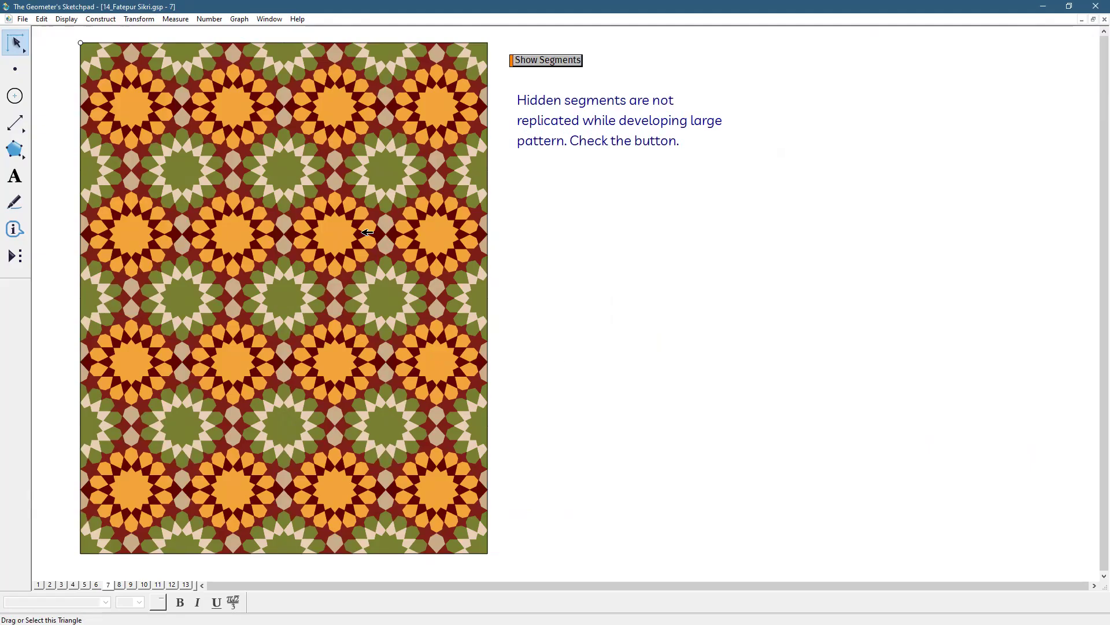
{"action": "left_click", "coordinate": [186, 585]}
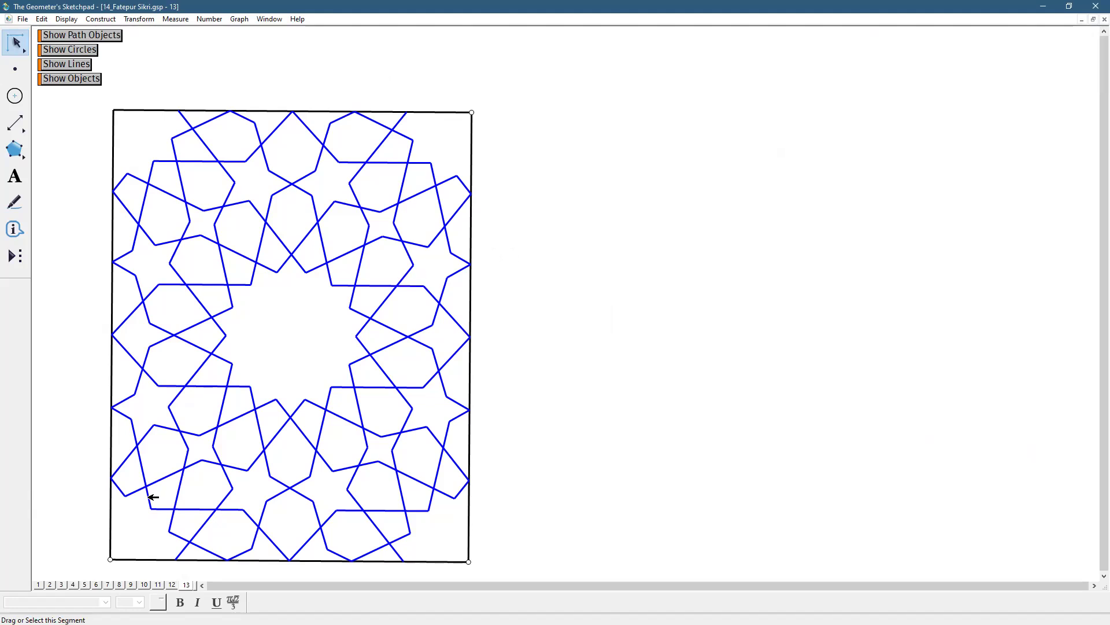
{"action": "left_click", "coordinate": [50, 585]}
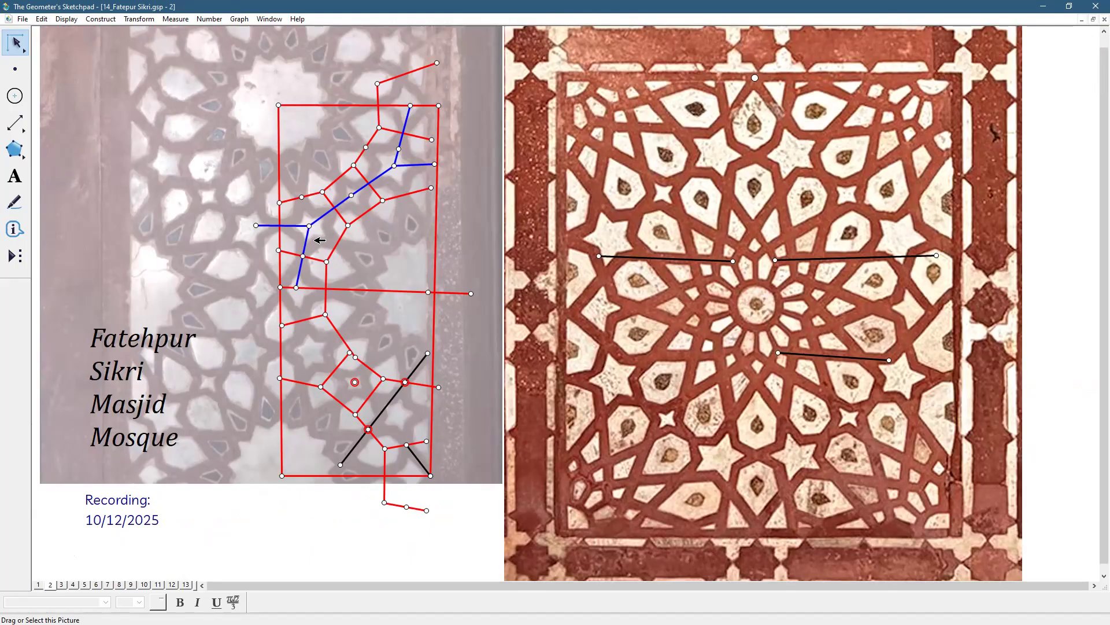
{"action": "left_click", "coordinate": [318, 530]}
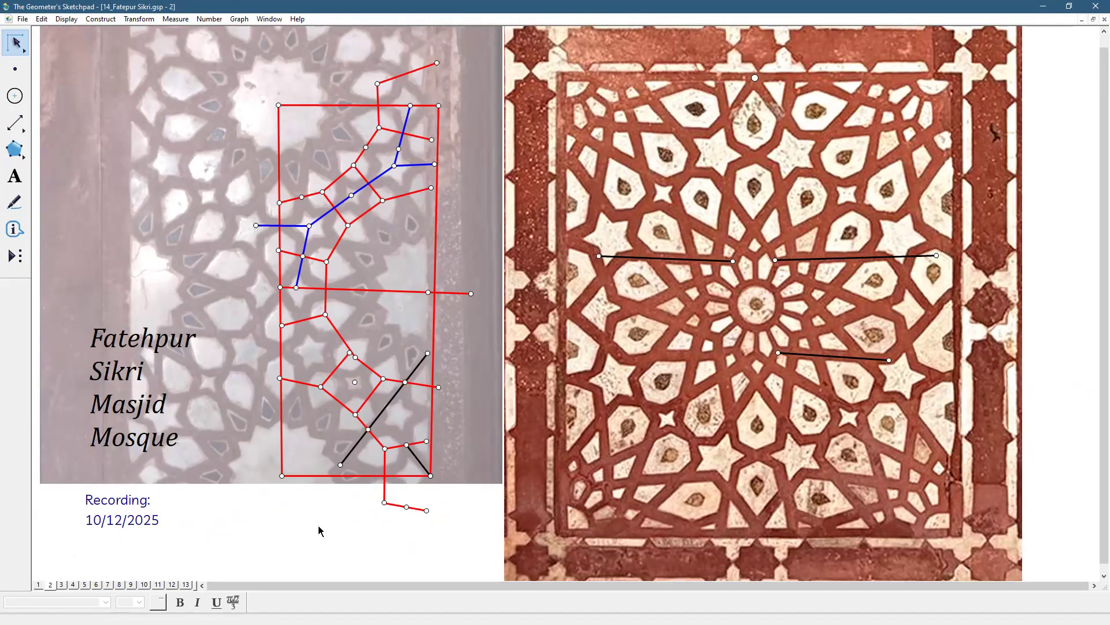